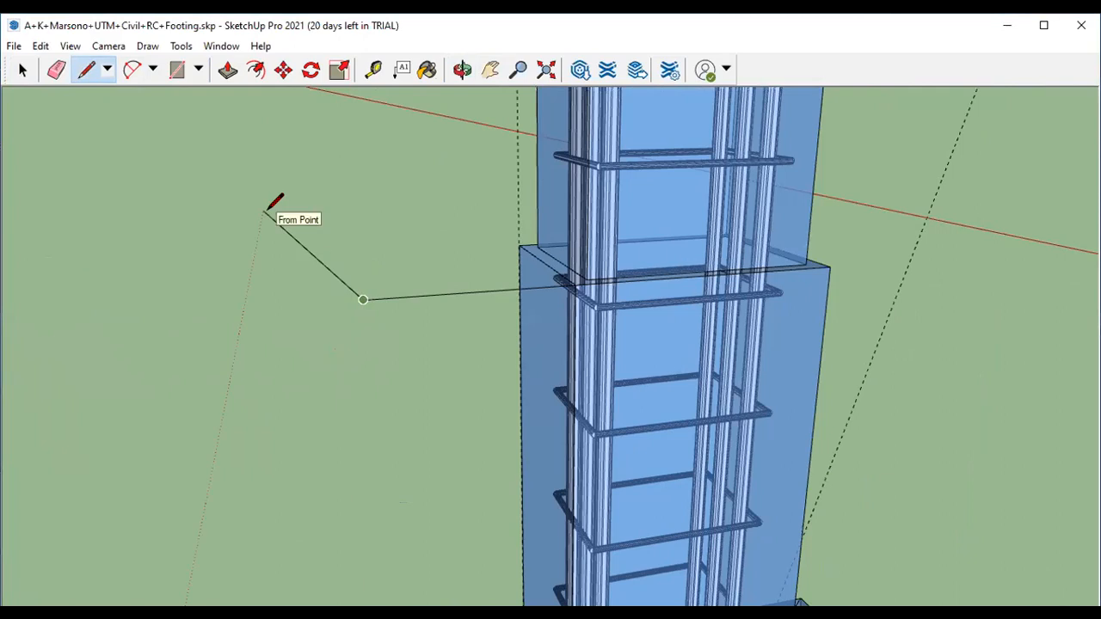
Draw line segments beside the column: one angled up from the existing line's free end, one down, and one joining the stirrup below.
left_click(329, 204)
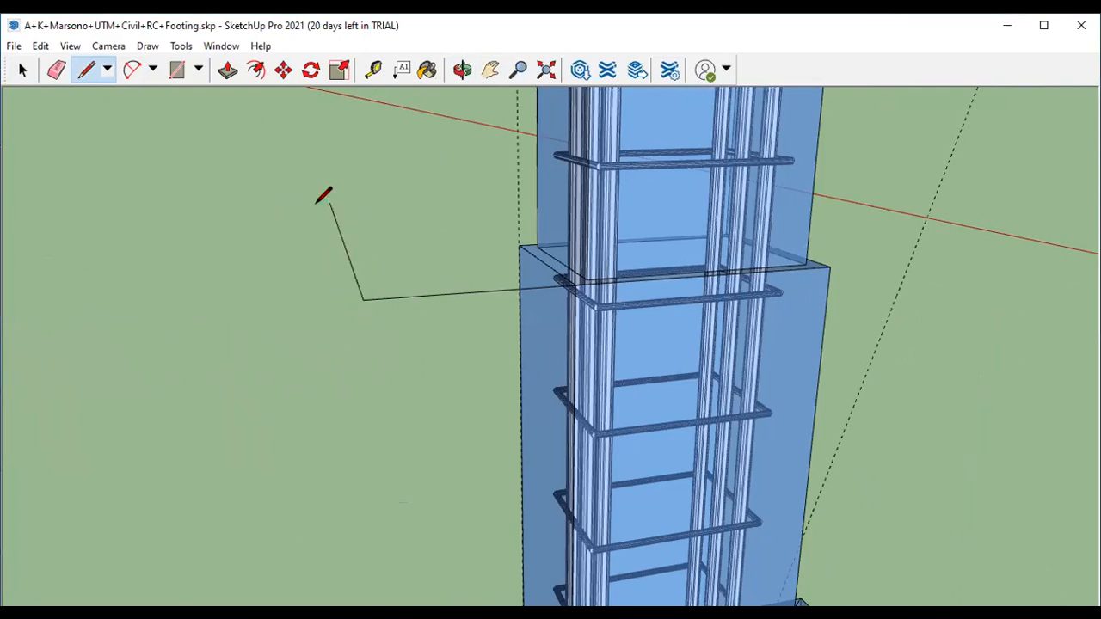
left_click(364, 299)
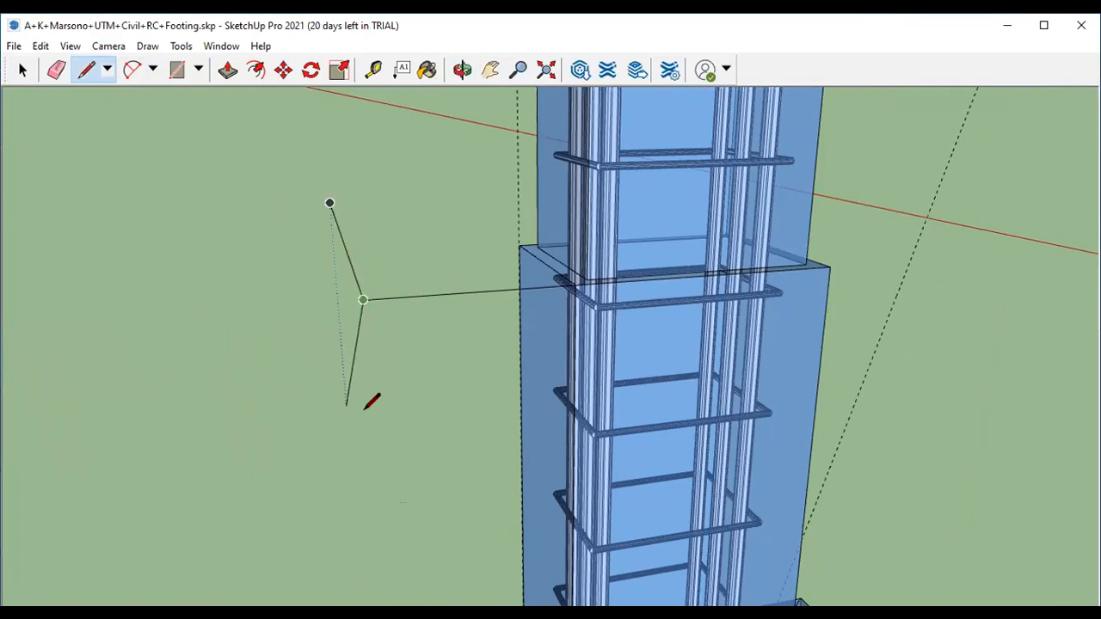
left_click(564, 394)
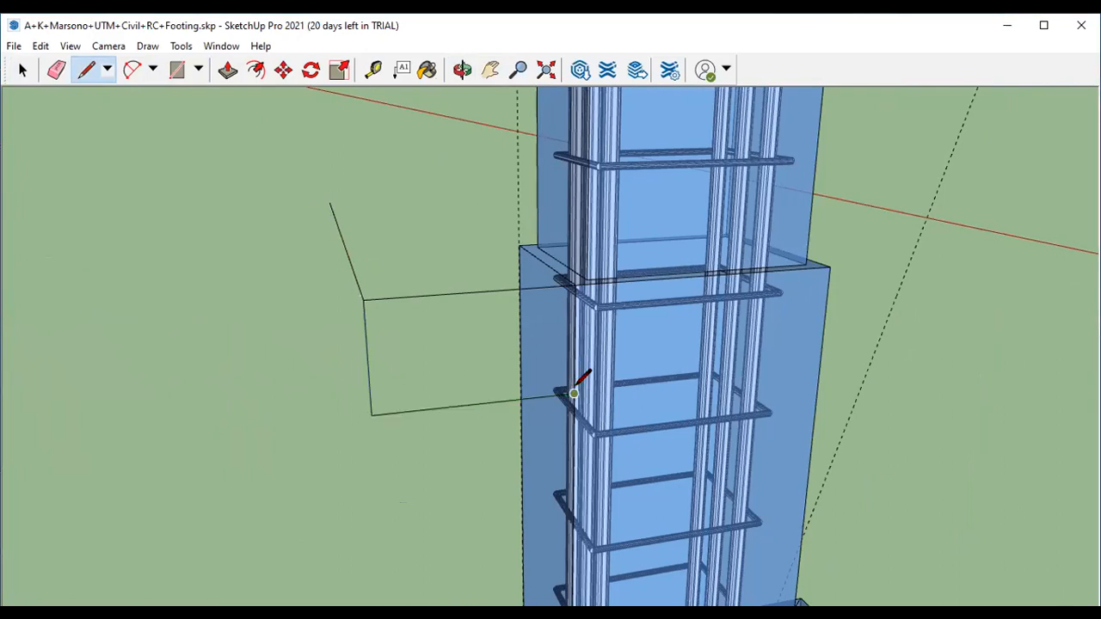
left_click(371, 416)
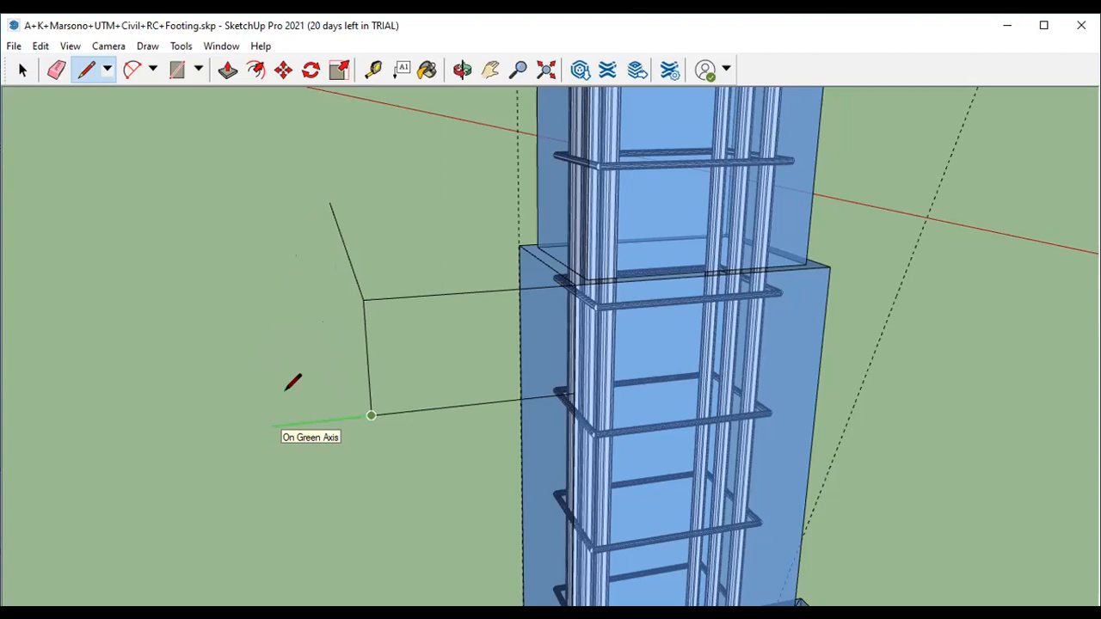
key("Escape")
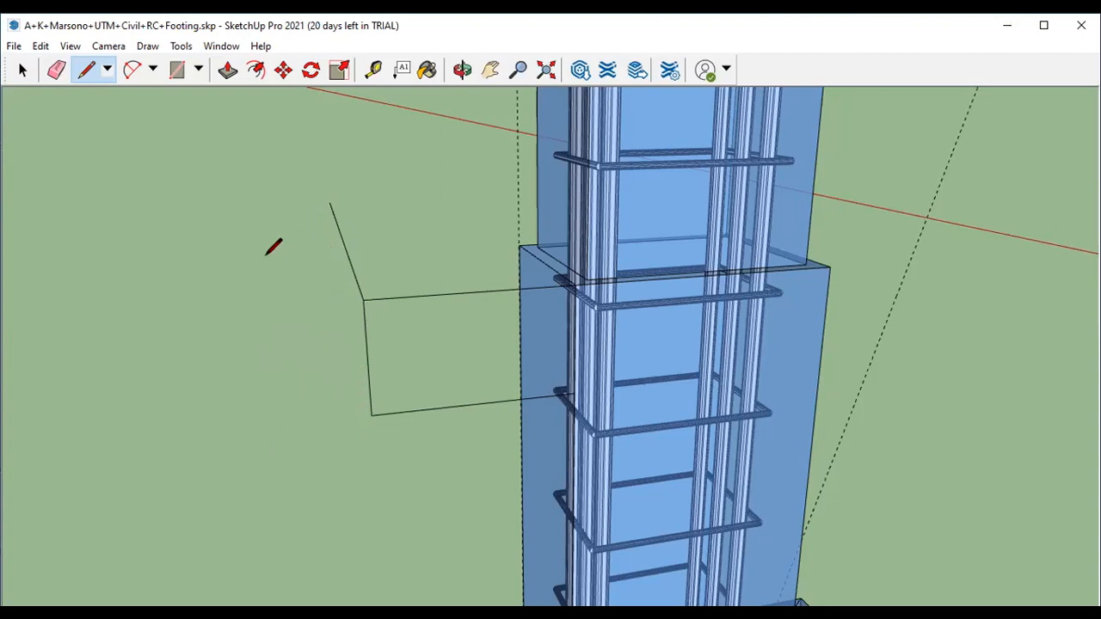
scroll(309, 263, "down", 2)
scroll(371, 255, "up", 2)
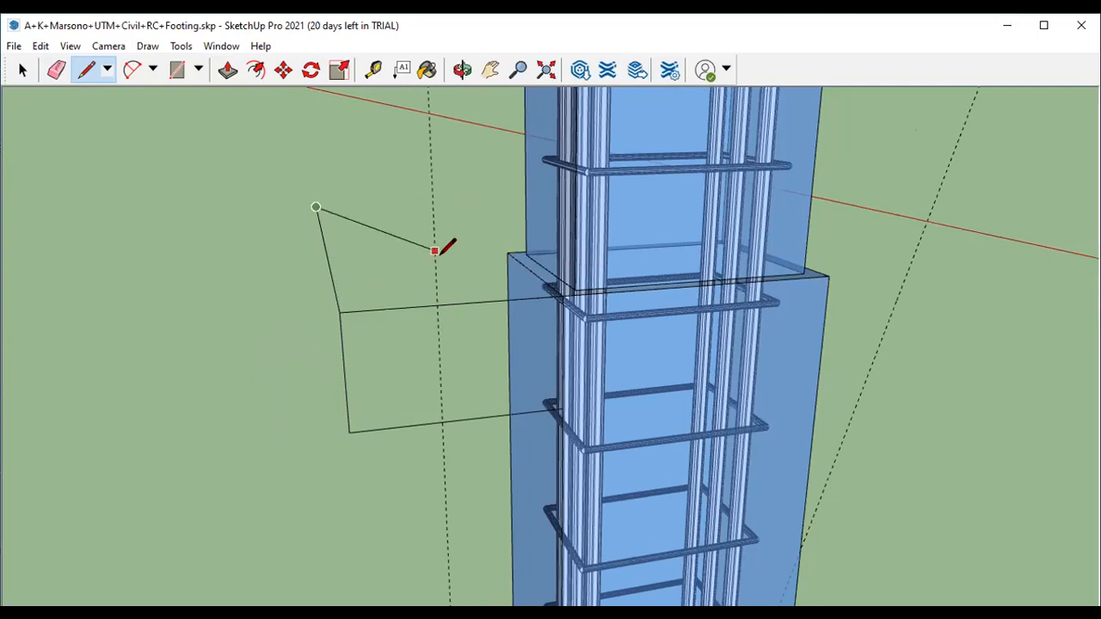
key("Escape")
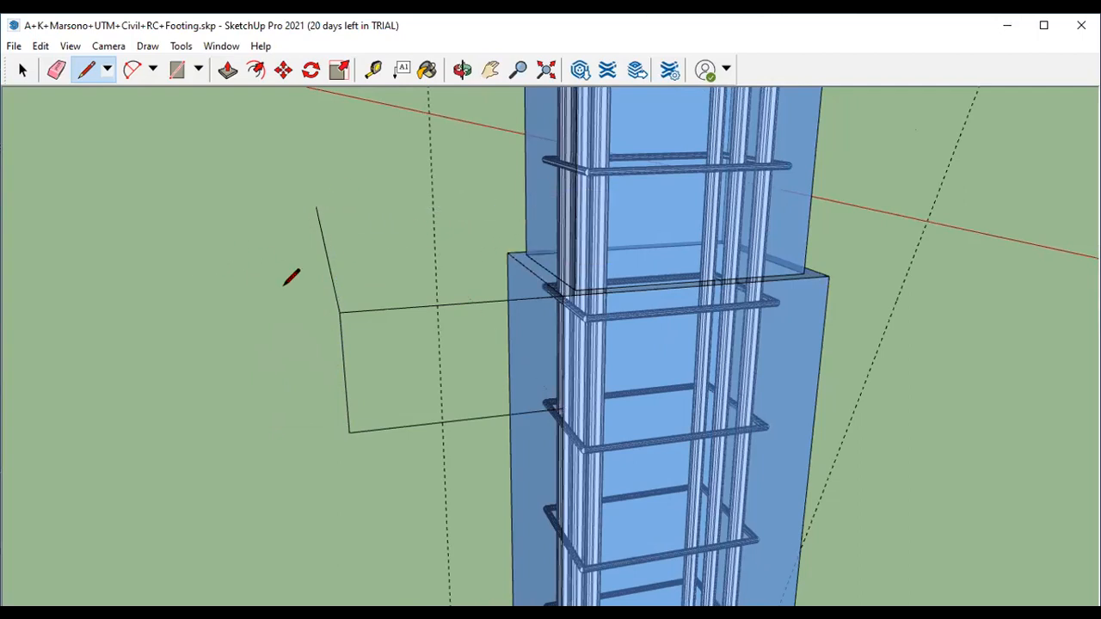
scroll(291, 276, "down", 6)
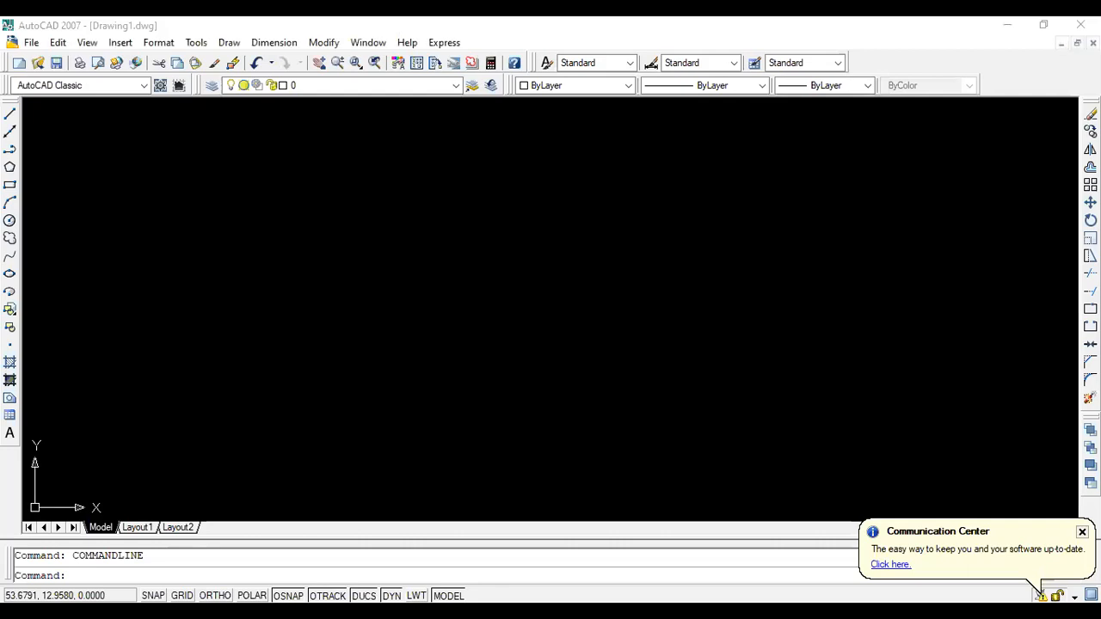
Switch to AutoCAD and set the drawing's length units to Engineering with a precision of 0'-0.0".
key("Escape")
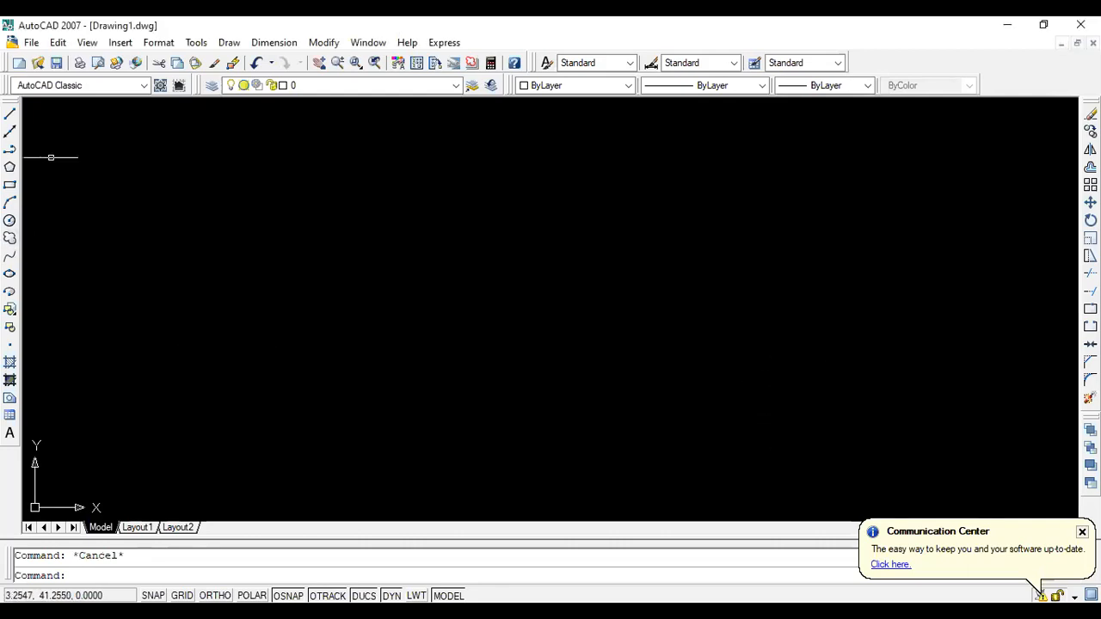
left_click(159, 42)
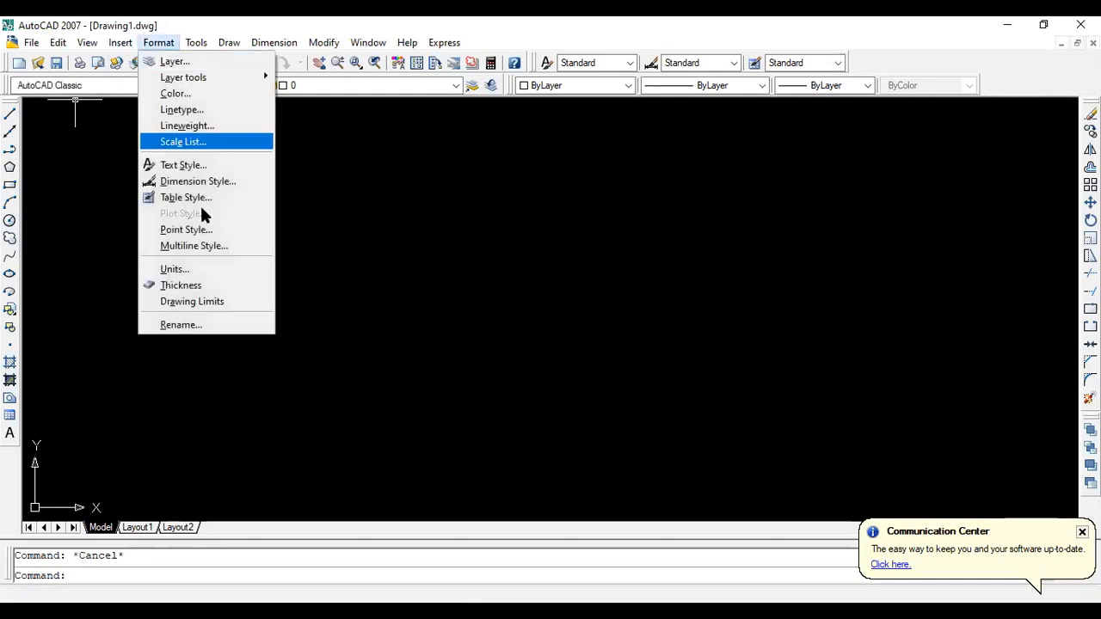
key("Escape")
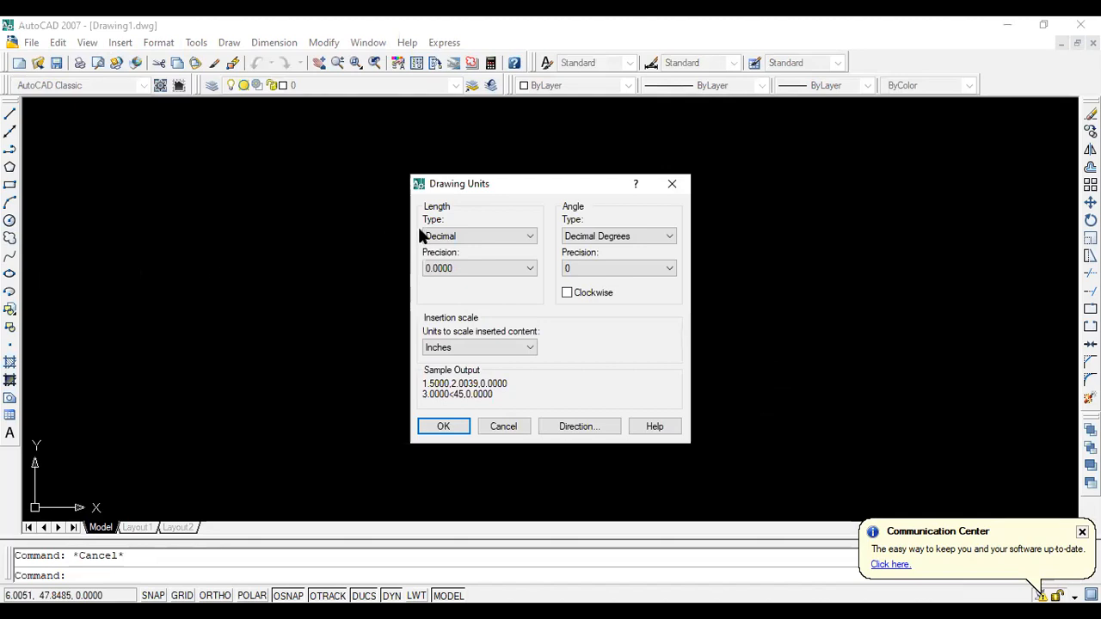
left_click(472, 236)
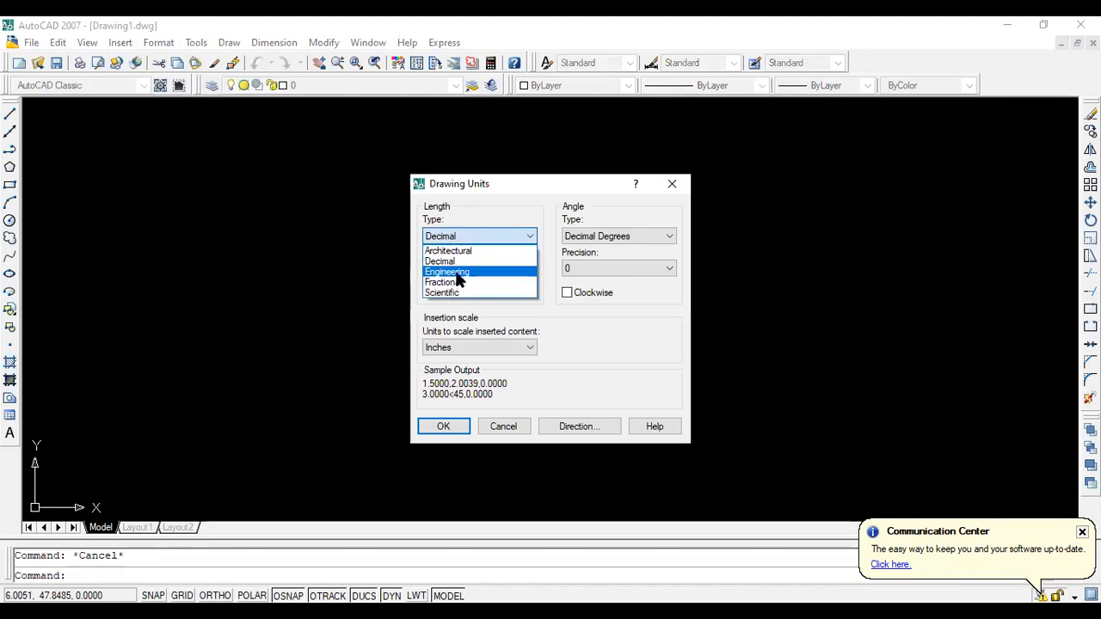
left_click(456, 272)
left_click(456, 267)
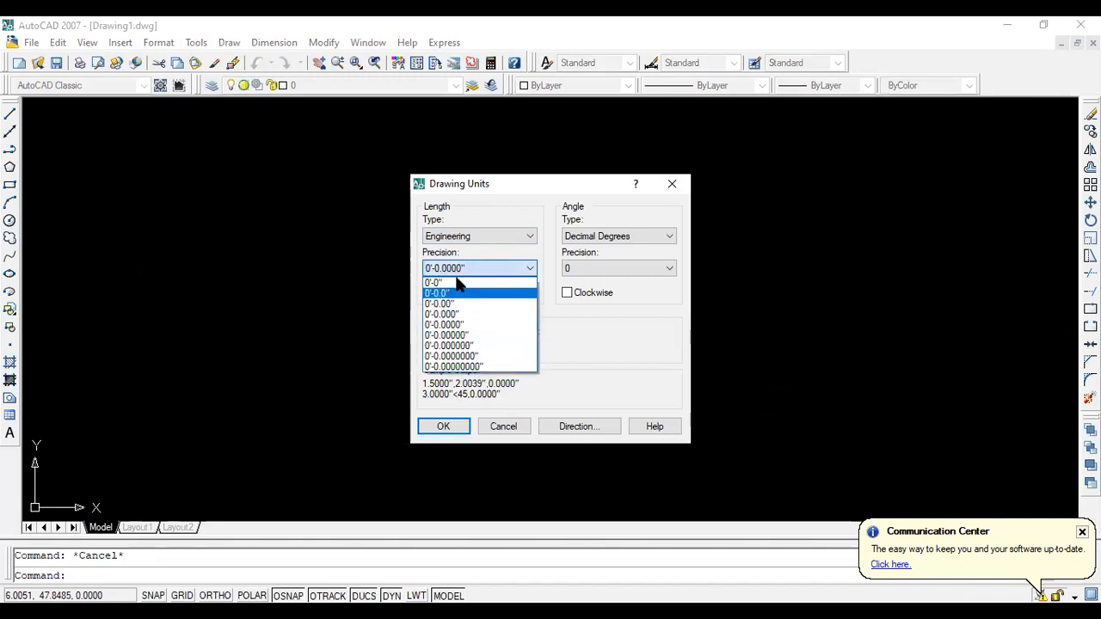
left_click(456, 292)
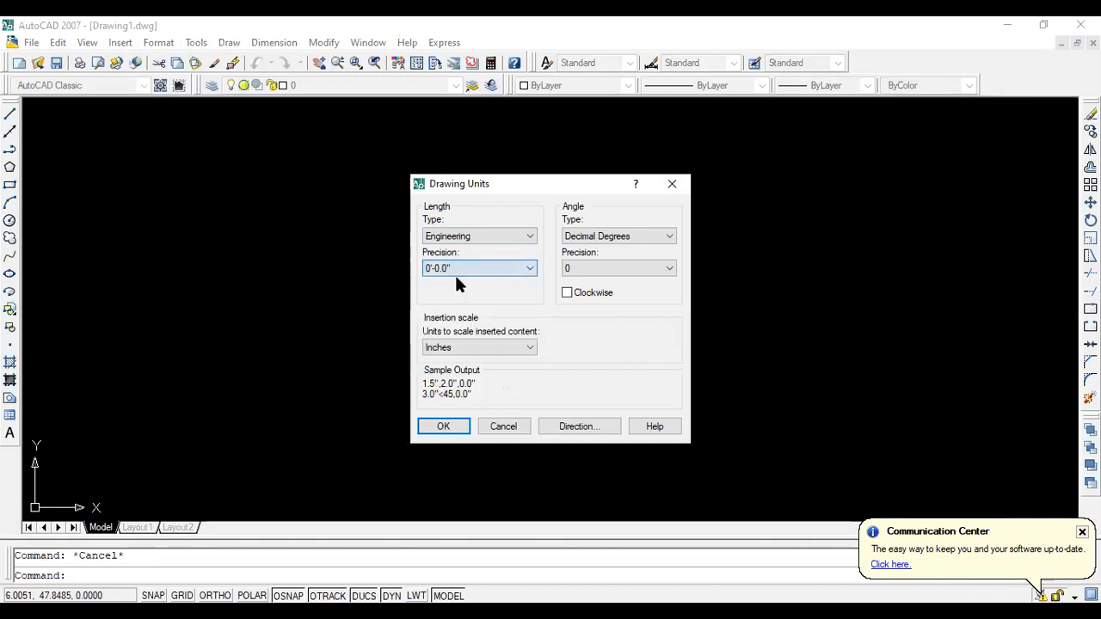
left_click(442, 424)
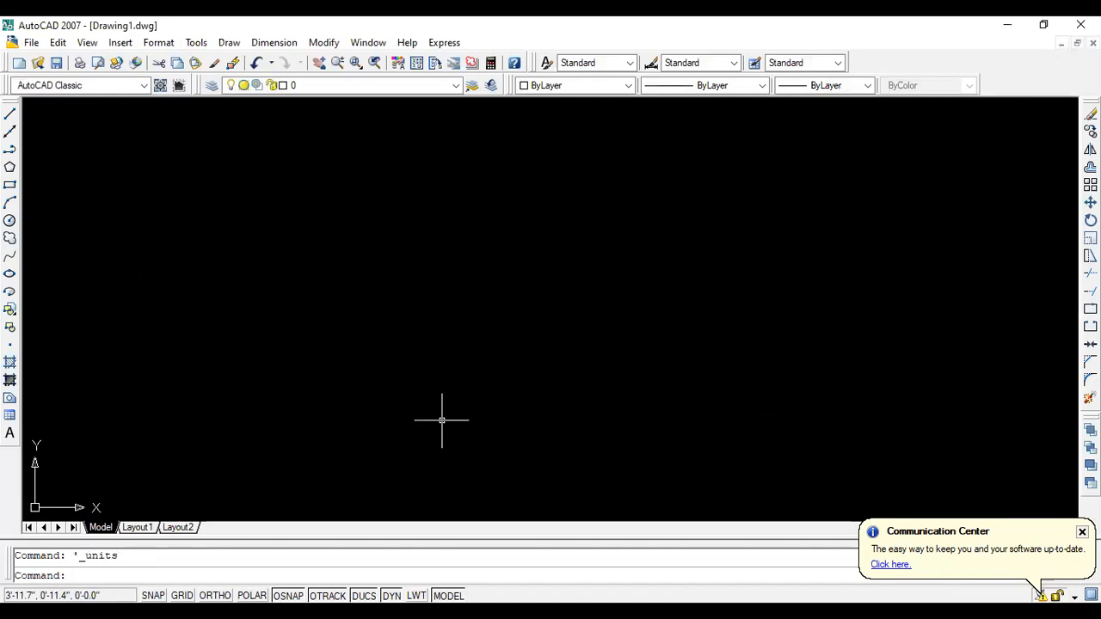
Draw a rectangle 12 inches wide and 6' high in the empty drawing.
left_click(10, 185)
left_click(297, 183)
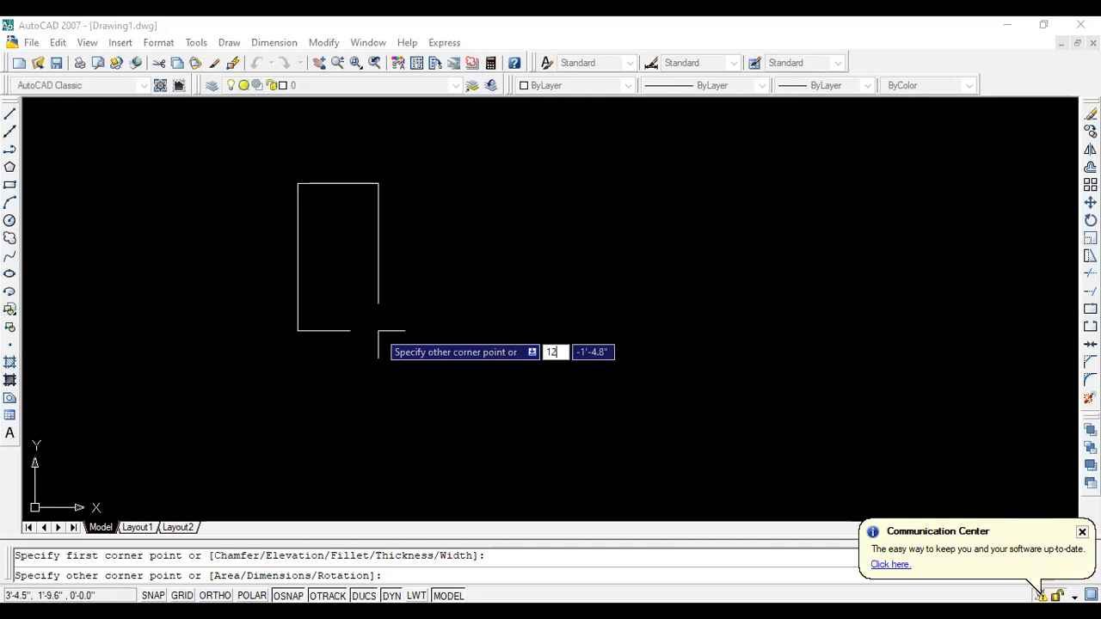
key("Tab")
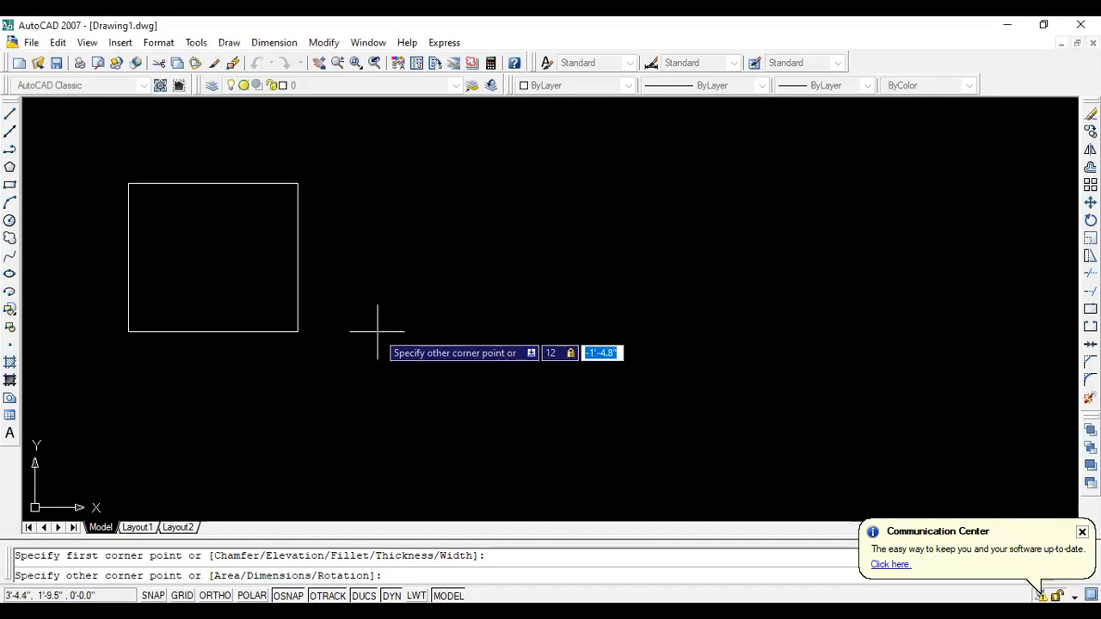
key("BackSpace")
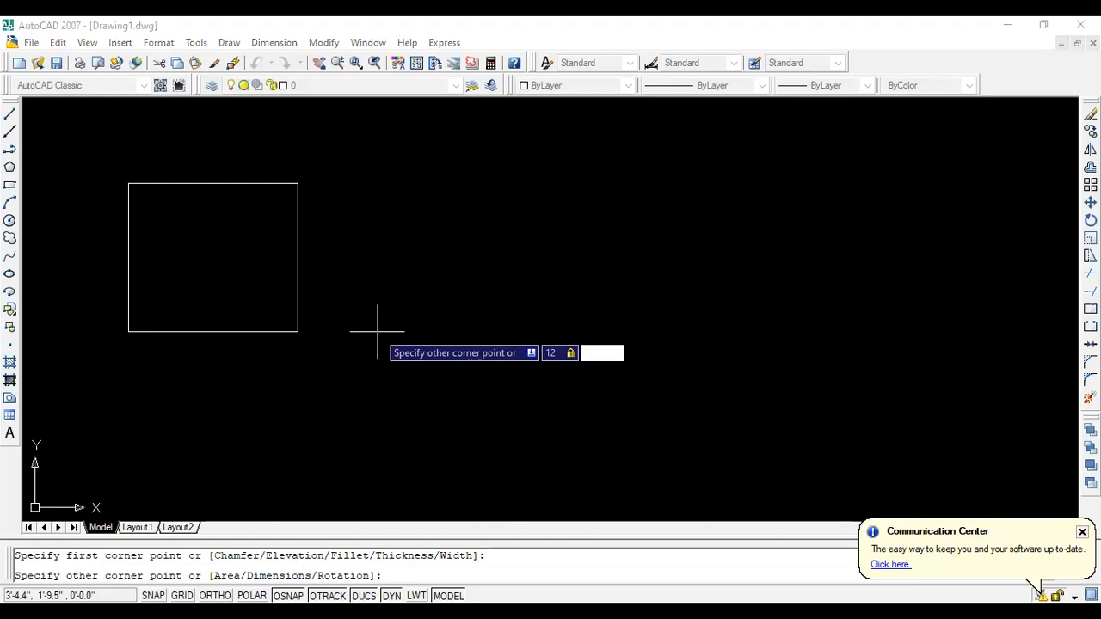
type("6'")
key("Return")
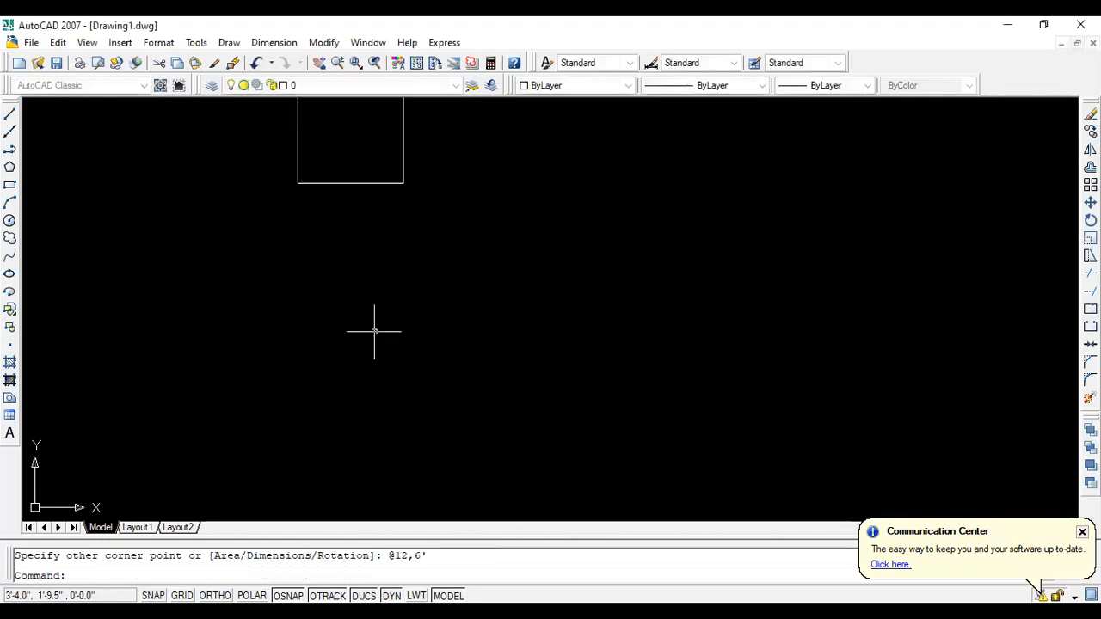
Examine the full height and proportions of the drawn rectangle.
scroll(478, 398, "down", 4)
scroll(438, 257, "down", 3)
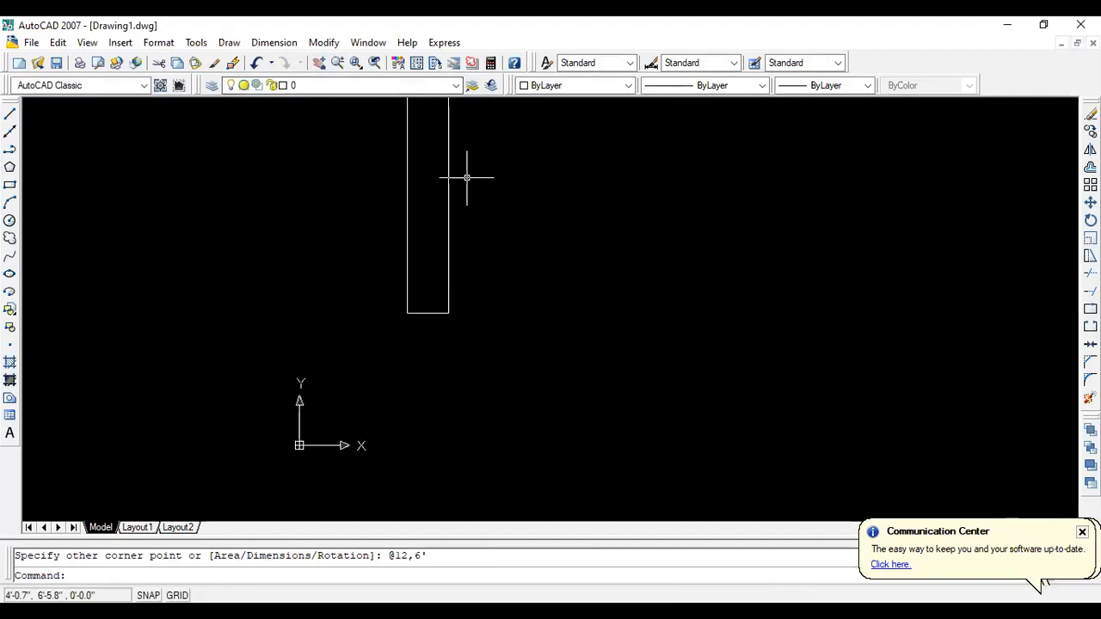
scroll(525, 311, "down", 2)
scroll(514, 200, "up", 4)
scroll(482, 250, "down", 2)
scroll(508, 229, "up", 3)
scroll(509, 229, "down", 2)
scroll(416, 287, "down", 1)
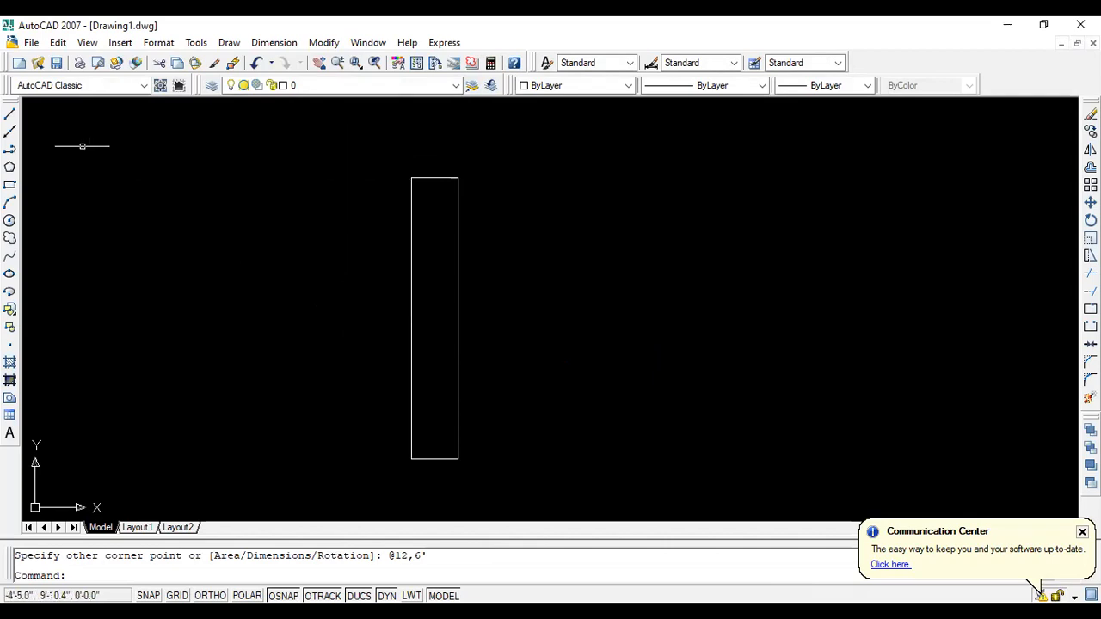
left_click(87, 42)
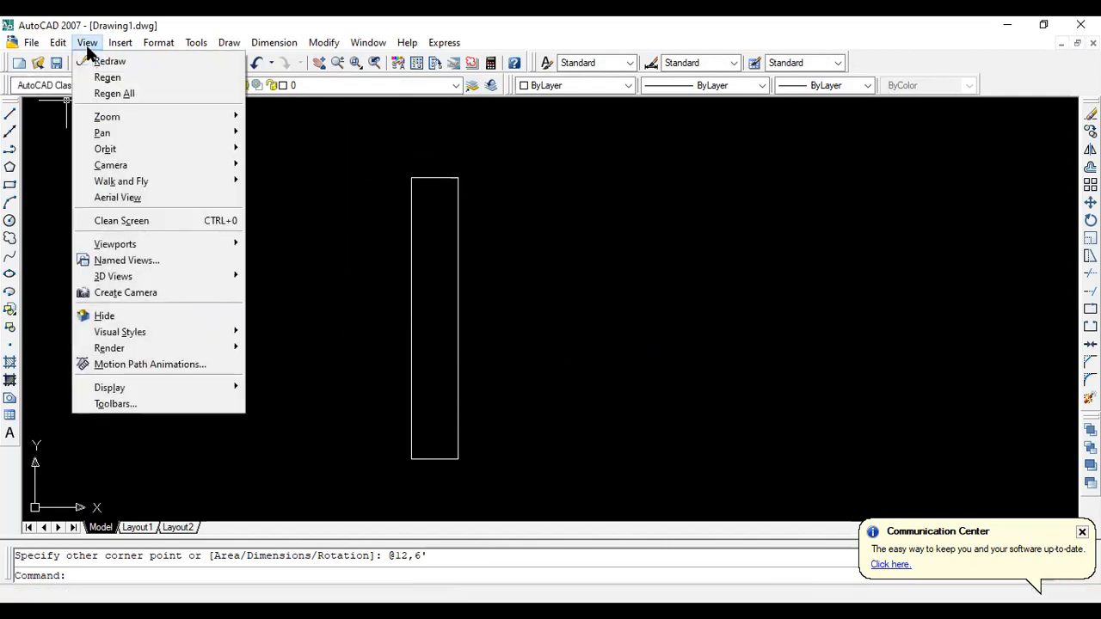
mouse_move(218, 116)
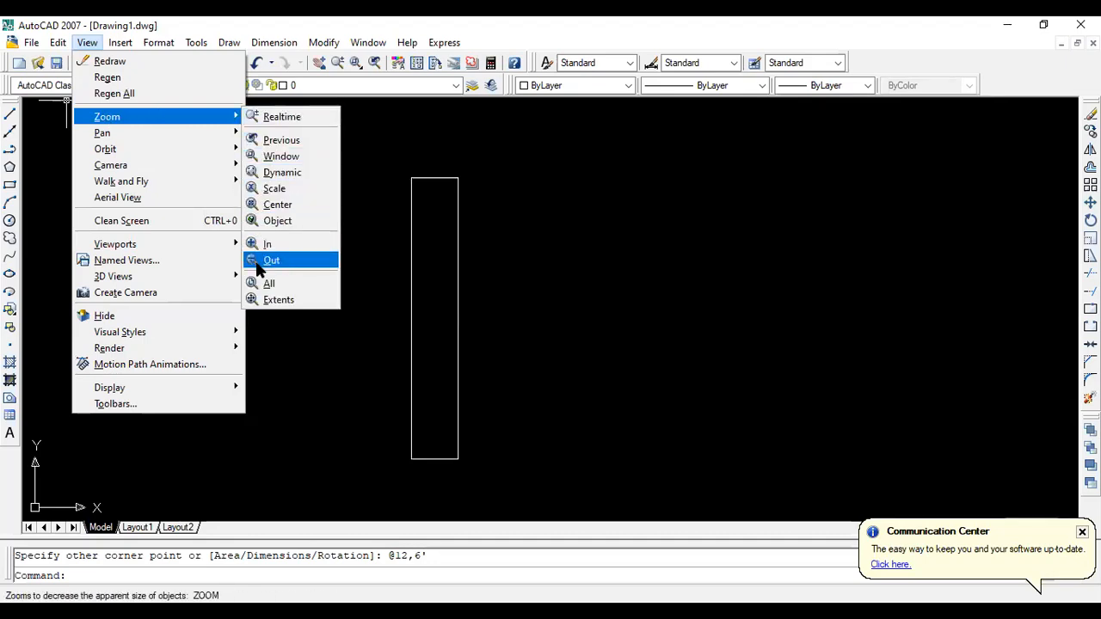
key("Escape")
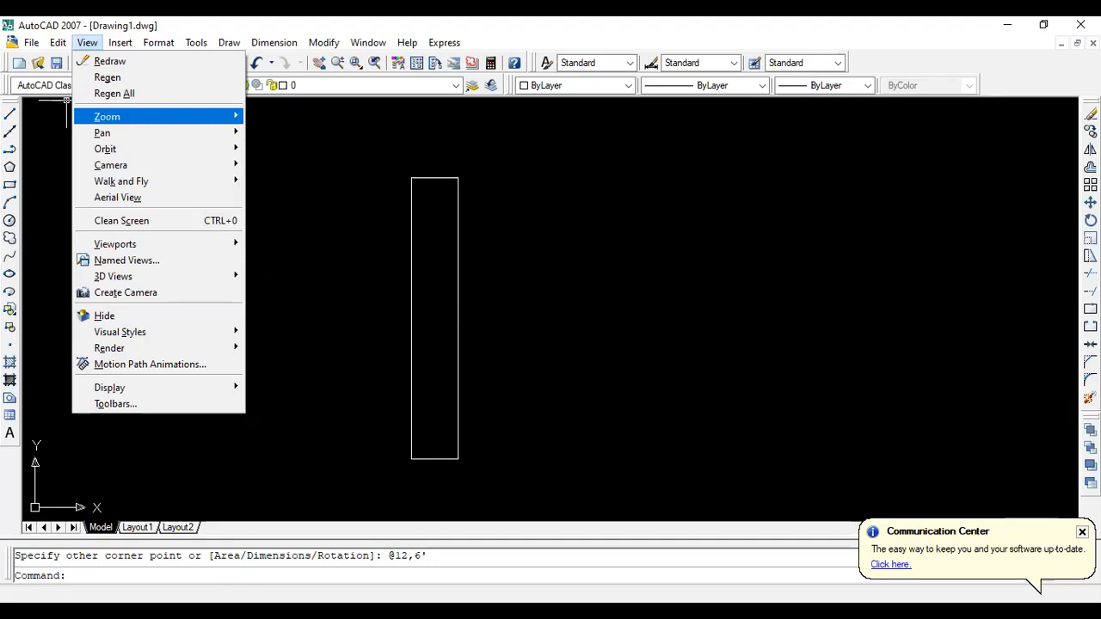
key("Escape")
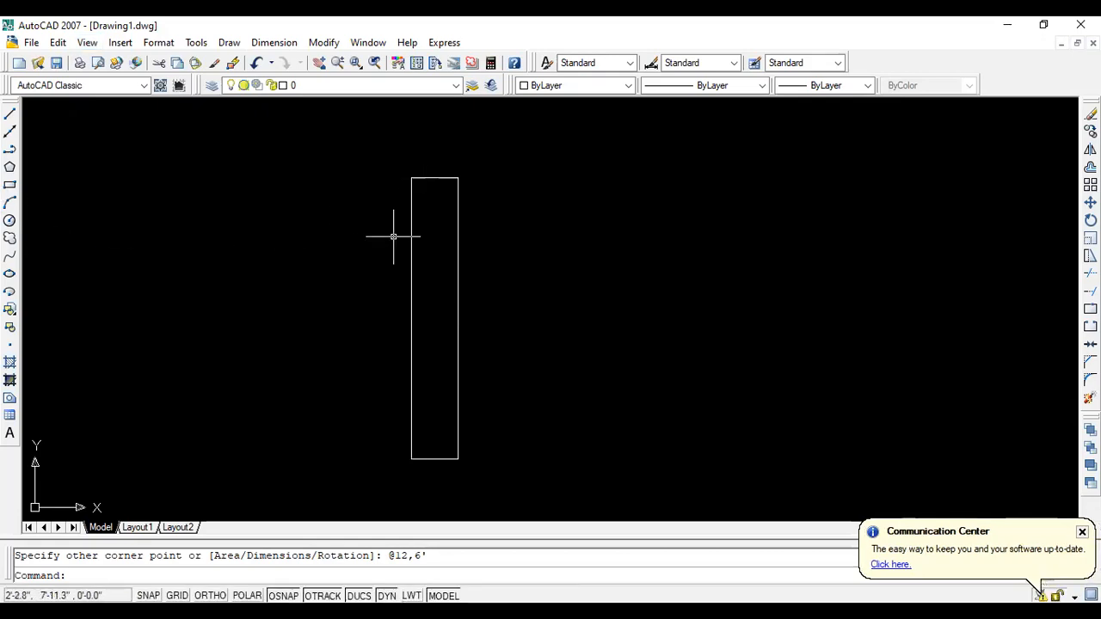
scroll(375, 153, "up", 2)
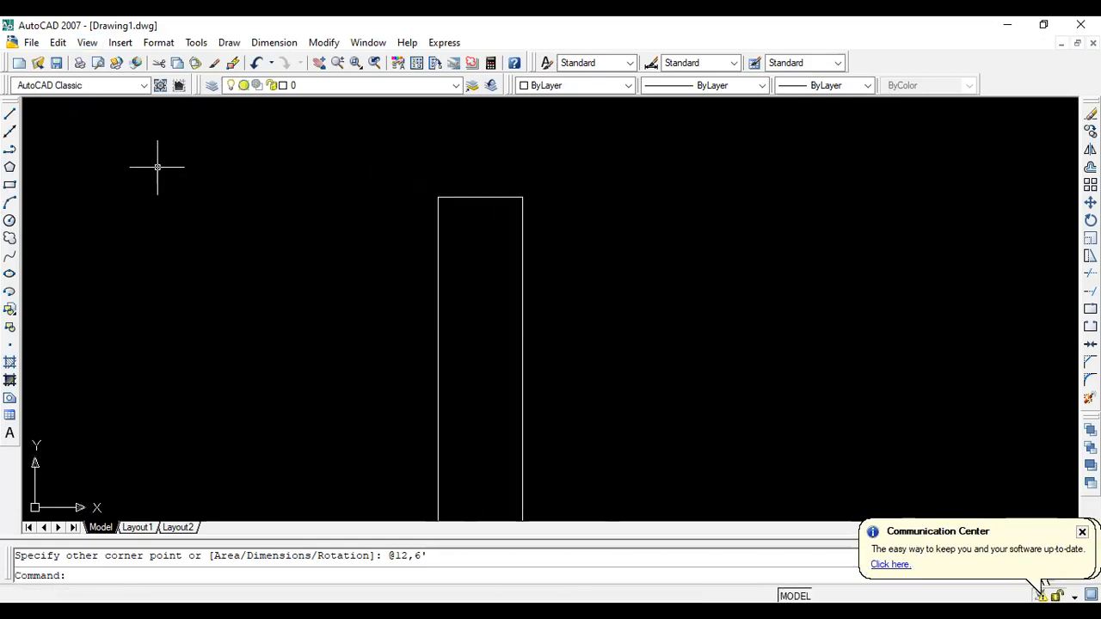
key("Escape")
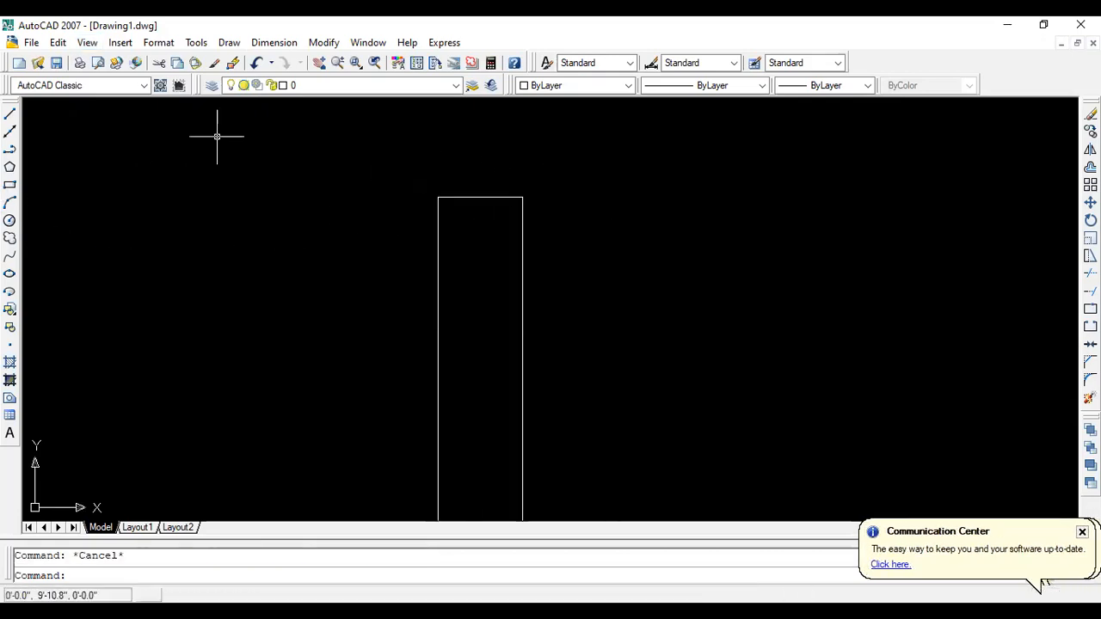
left_click(319, 63)
key("Escape")
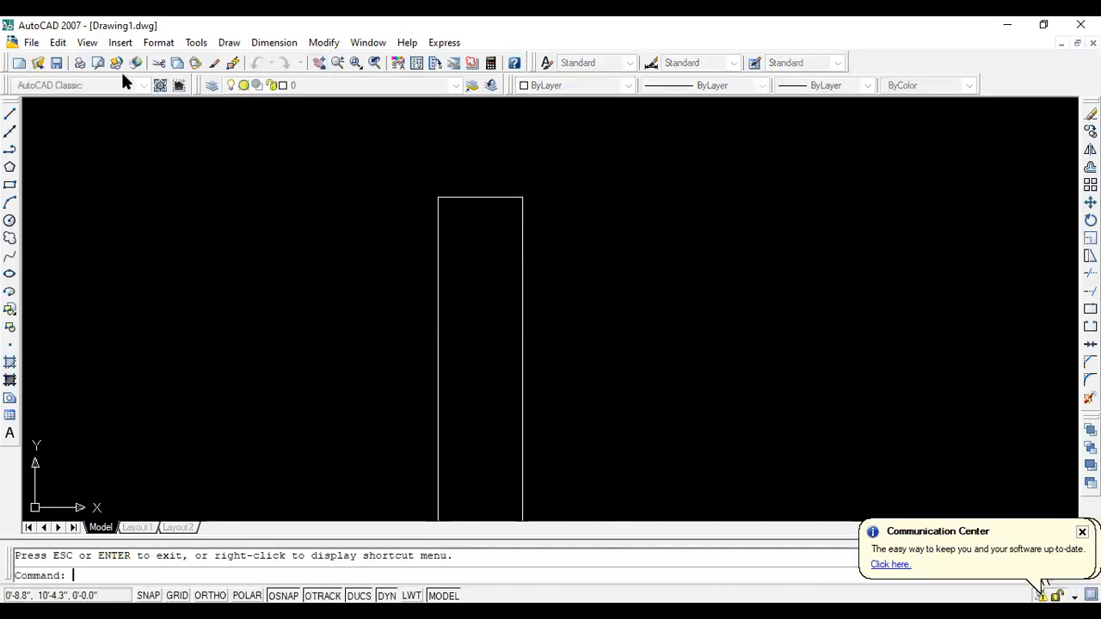
Regenerate the model and inspect the upper and lower ends of the rectangle up close.
left_click(87, 42)
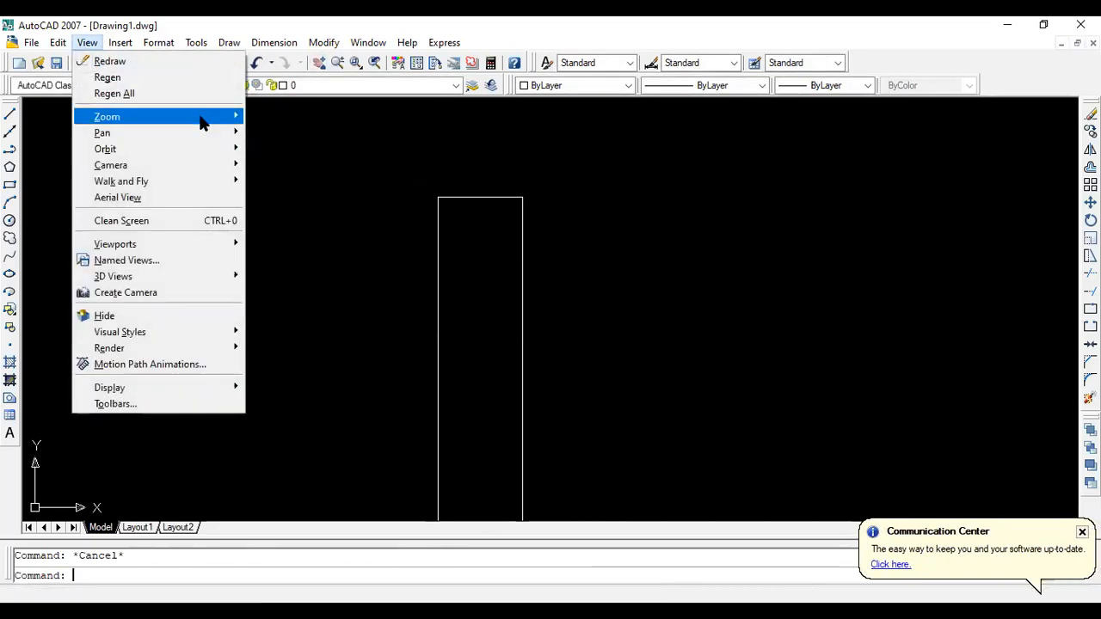
left_click(286, 261)
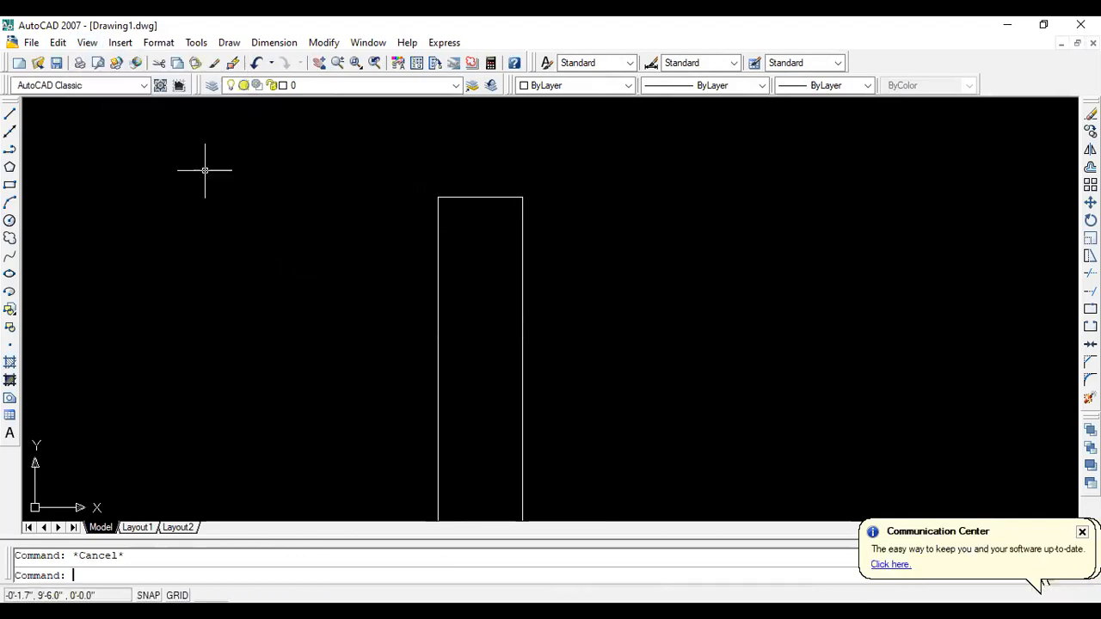
scroll(382, 251, "down", 4)
middle_click_drag(379, 249, 582, 338)
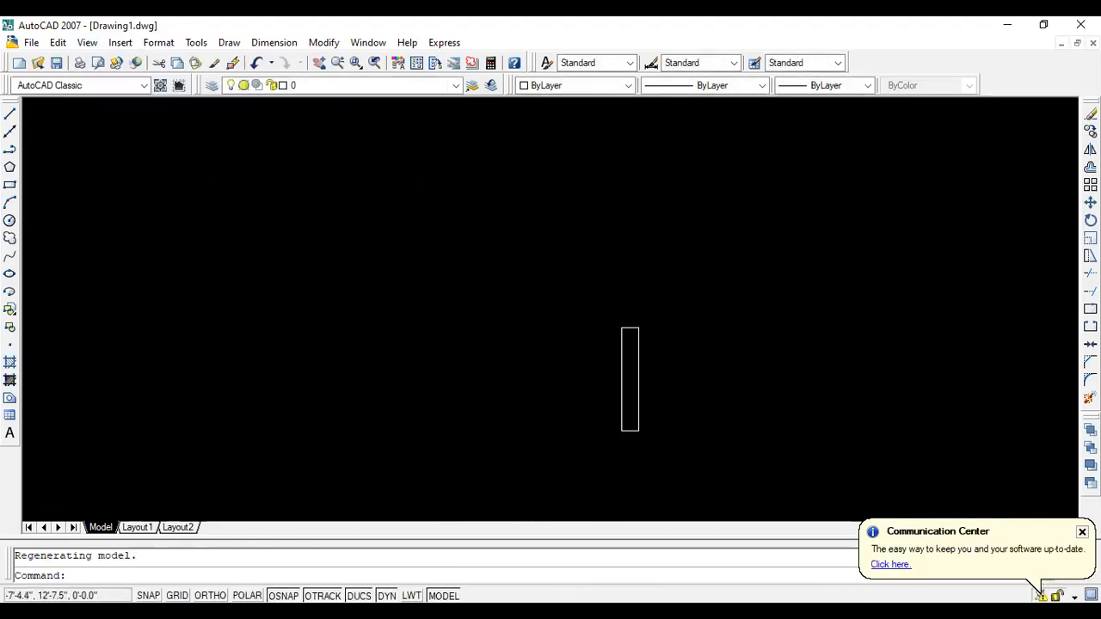
scroll(771, 387, "up", 5)
scroll(300, 246, "up", 3)
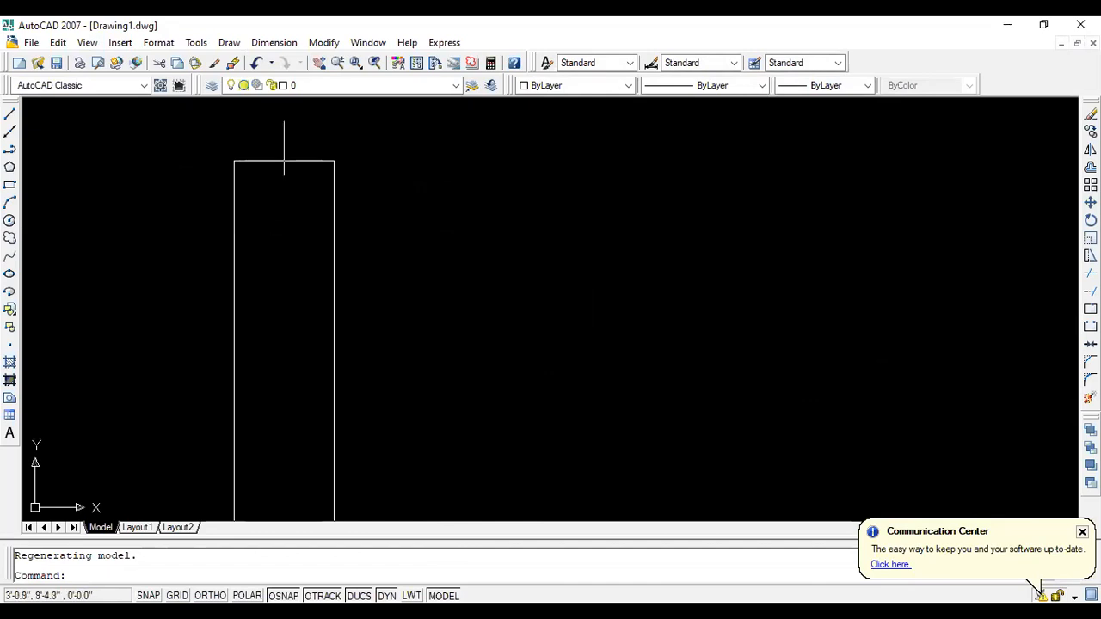
scroll(344, 184, "down", 5)
scroll(335, 263, "up", 6)
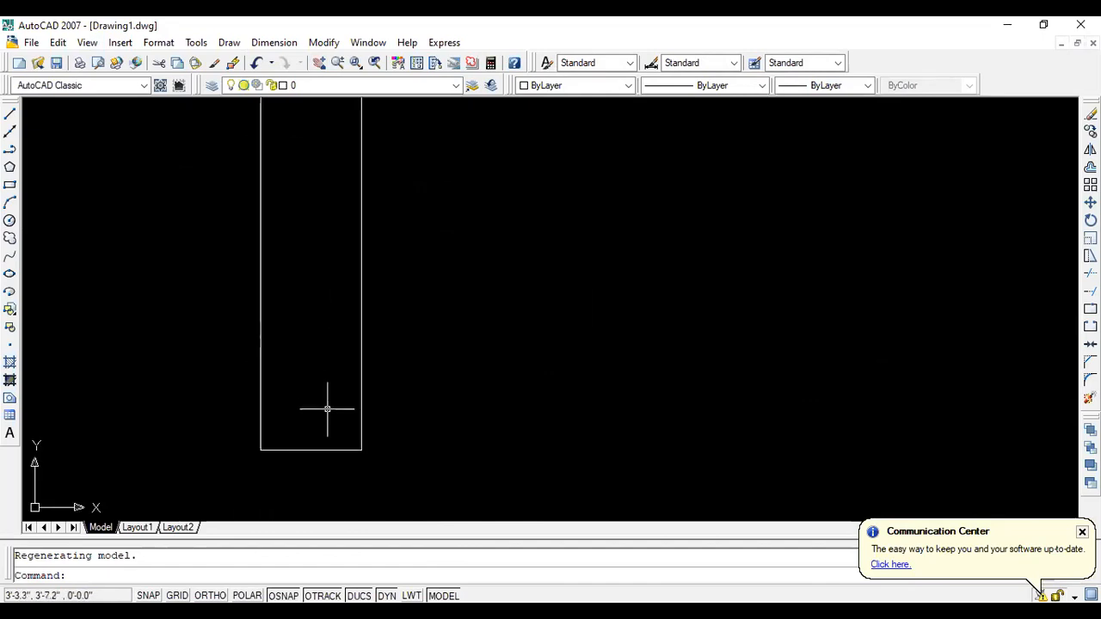
scroll(324, 430, "down", 4)
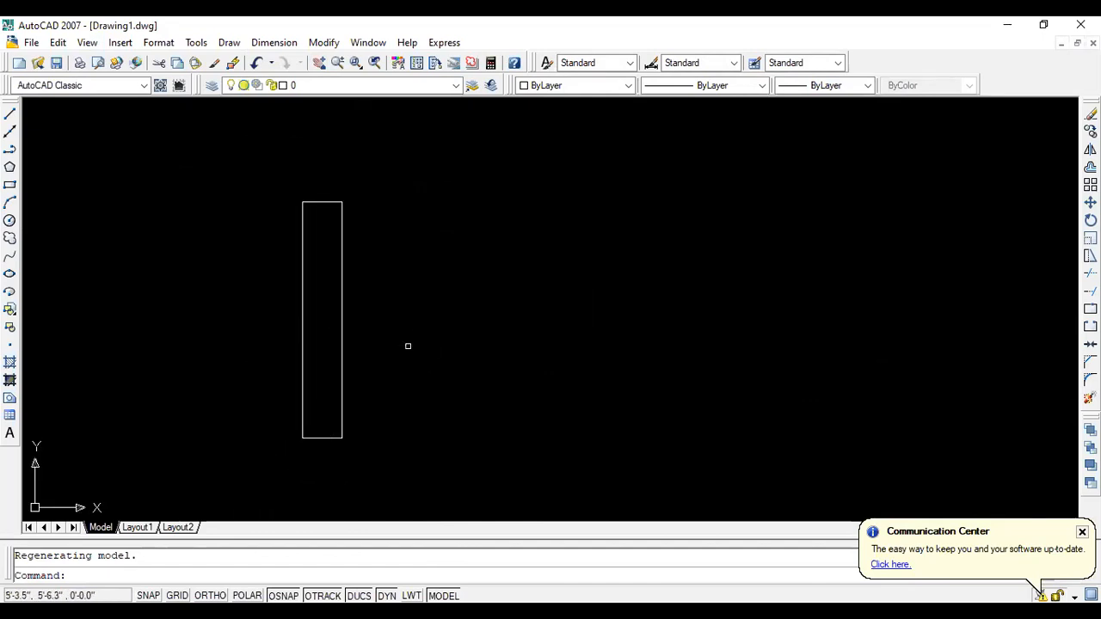
Trim away the short top and bottom edges of the rectangle, leaving only its two vertical lines.
key("Return")
key("Return")
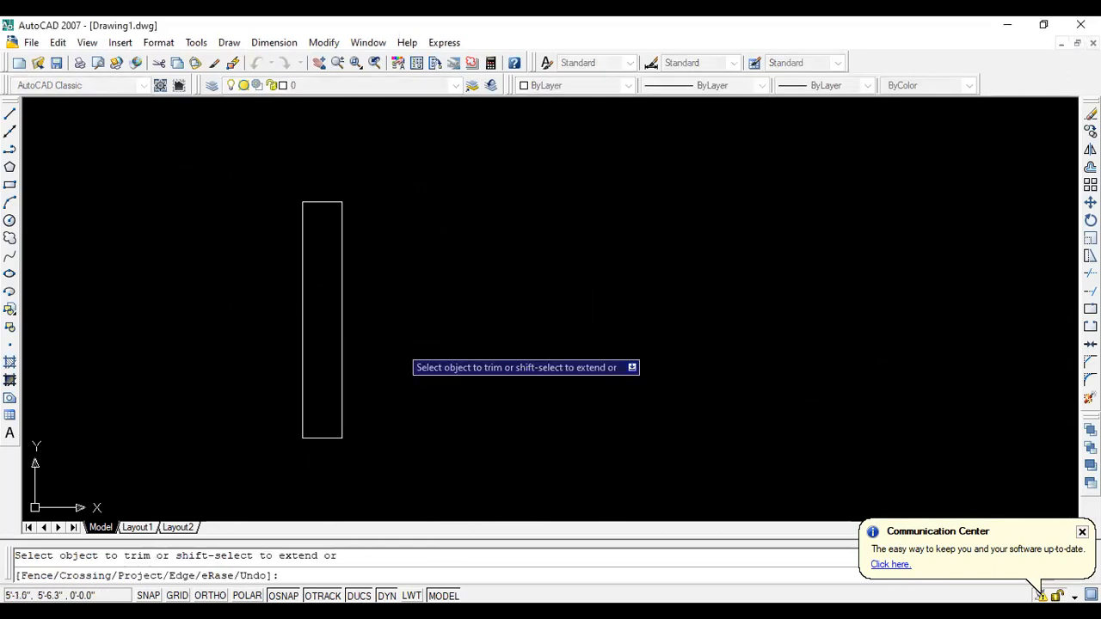
scroll(302, 245, "up", 3)
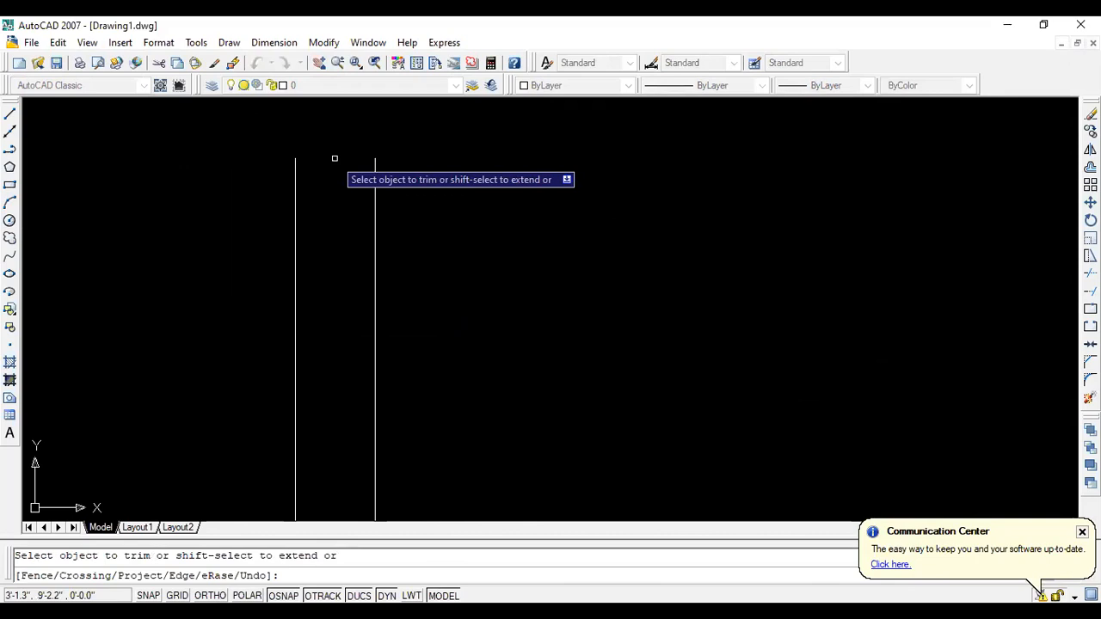
scroll(335, 158, "down", 6)
scroll(331, 267, "up", 5)
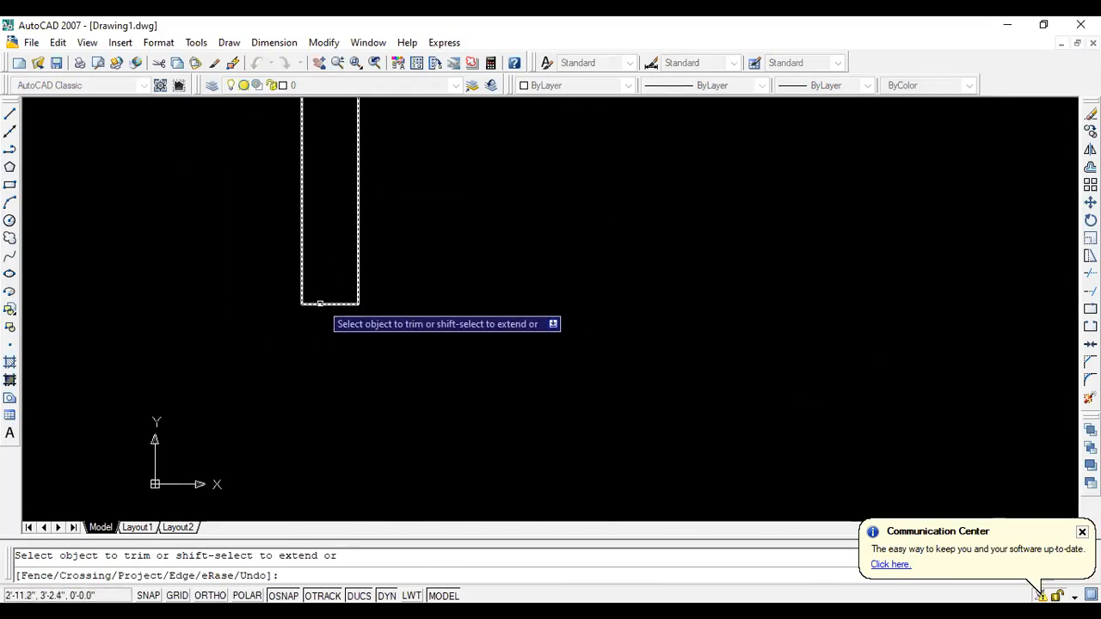
left_click(321, 307)
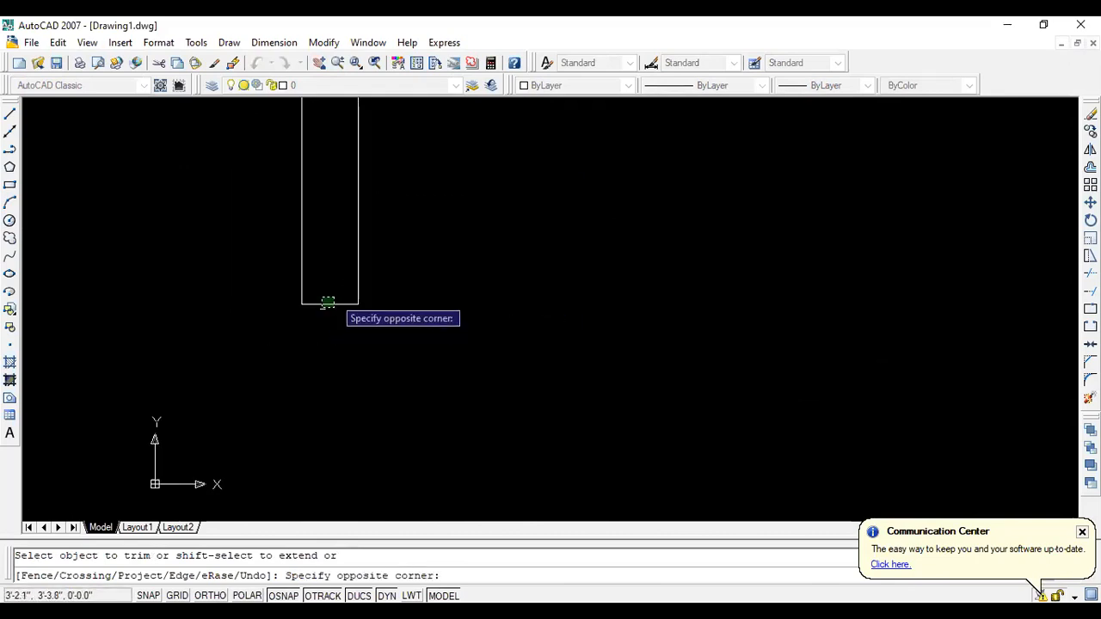
left_click(335, 302)
key("Escape")
scroll(450, 349, "down", 2)
scroll(396, 335, "up", 2)
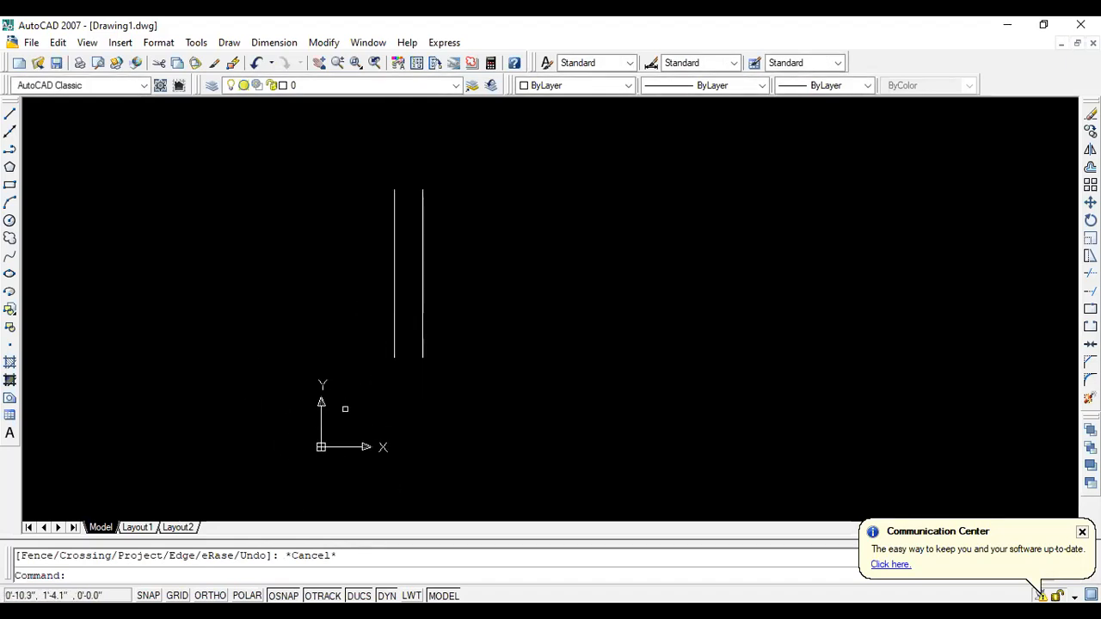
Turn off the UCS icon's Origin display option.
left_click(87, 44)
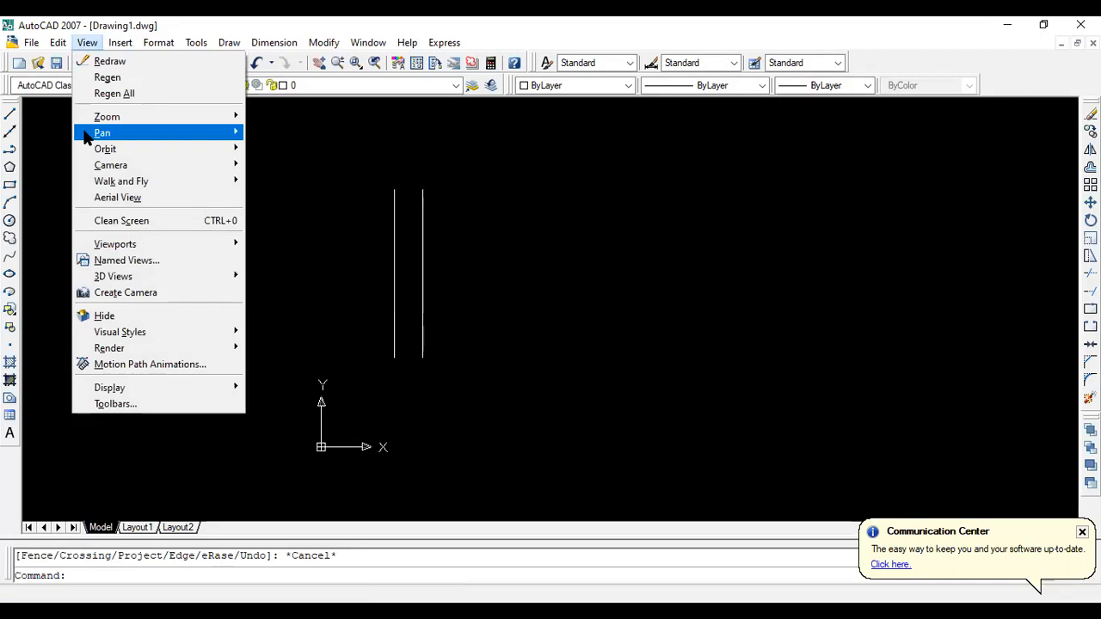
mouse_move(201, 389)
mouse_move(293, 389)
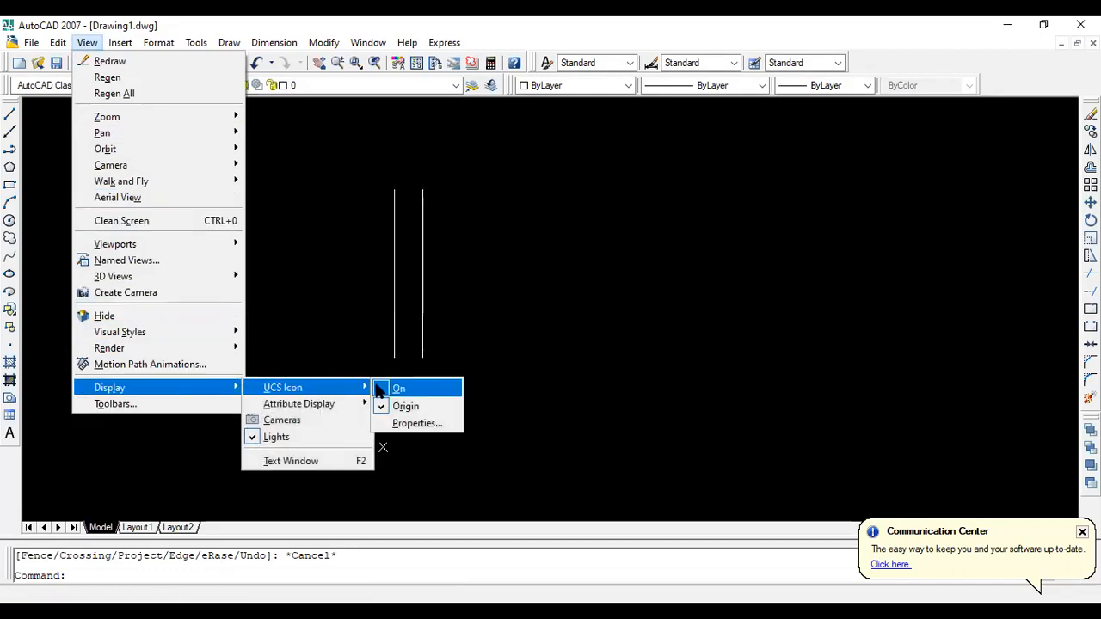
left_click(404, 404)
scroll(435, 331, "up", 3)
scroll(387, 327, "down", 3)
scroll(345, 323, "up", 2)
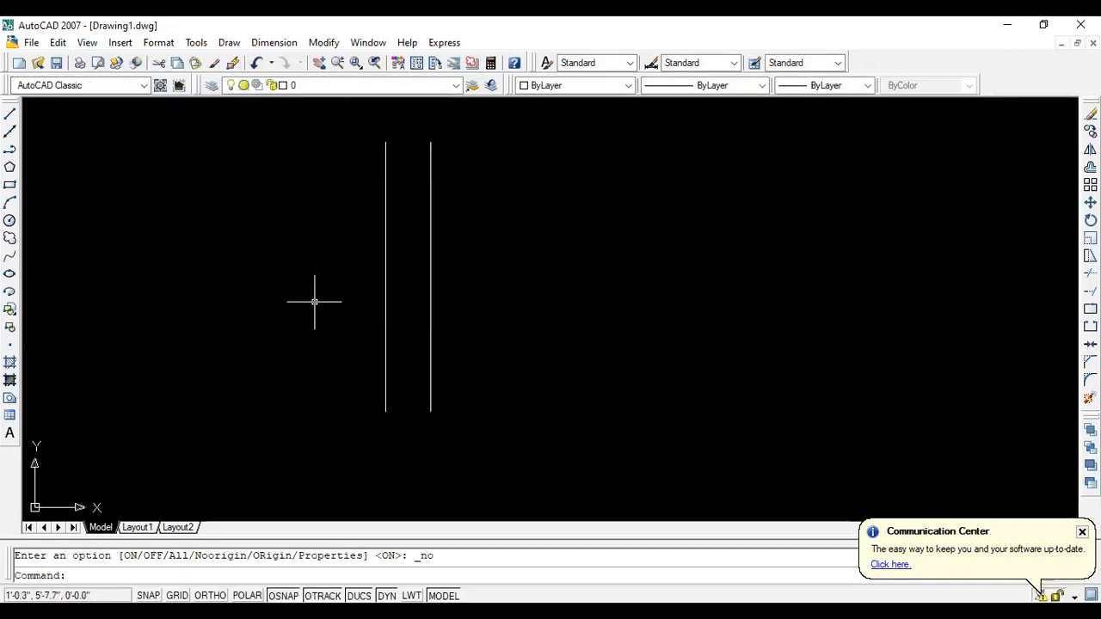
With Ortho on, draw a 7-inch horizontal line outward from the lower end of the left vertical line.
left_click(9, 114)
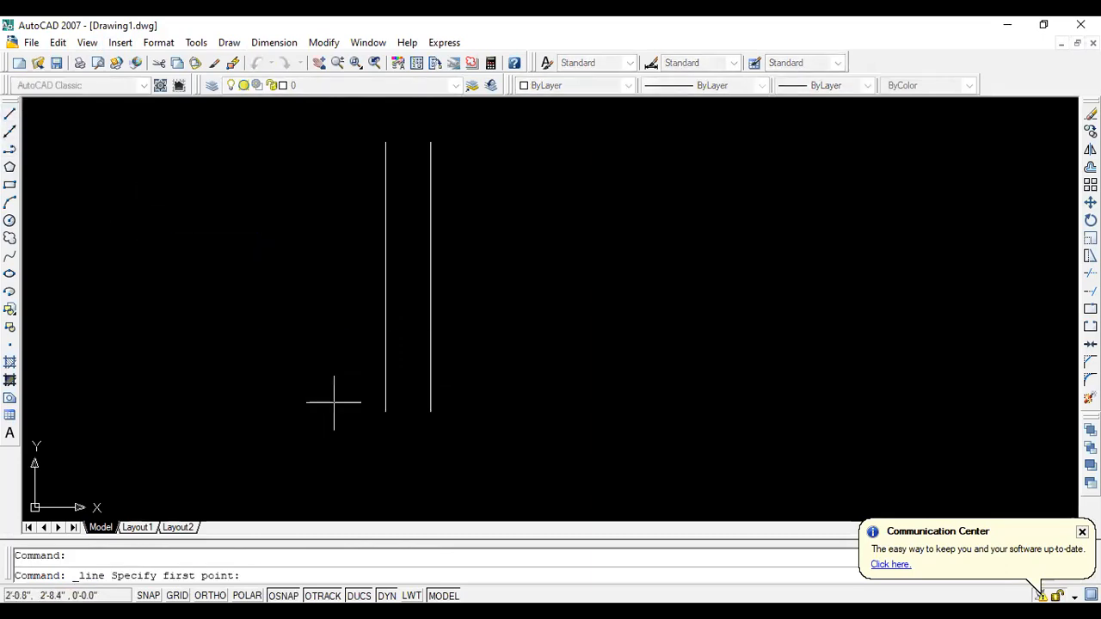
left_click(385, 413)
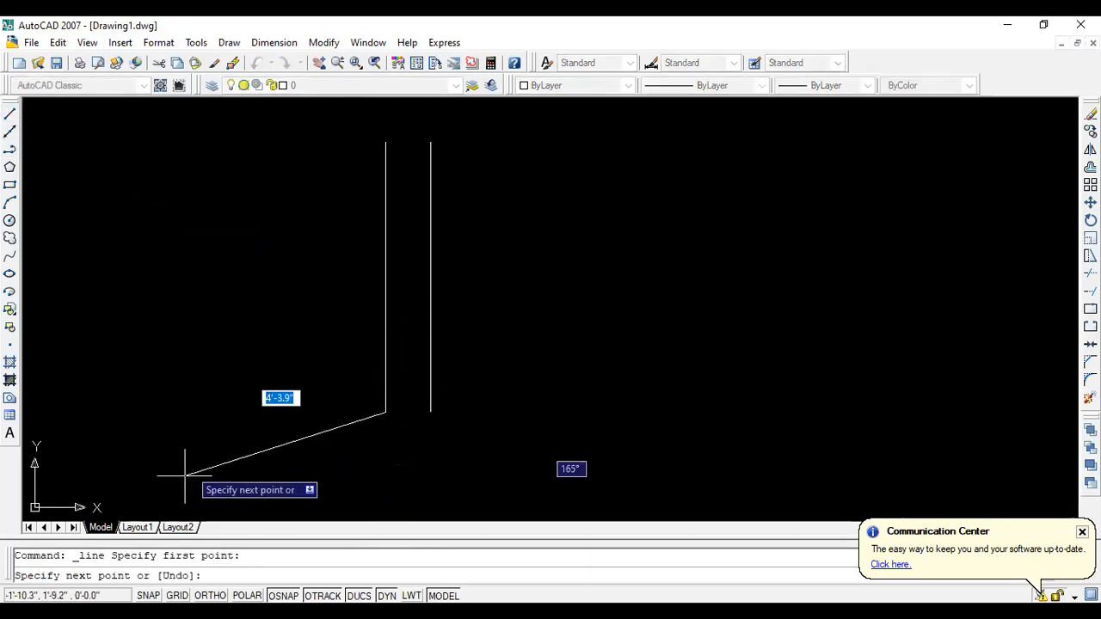
key("F8")
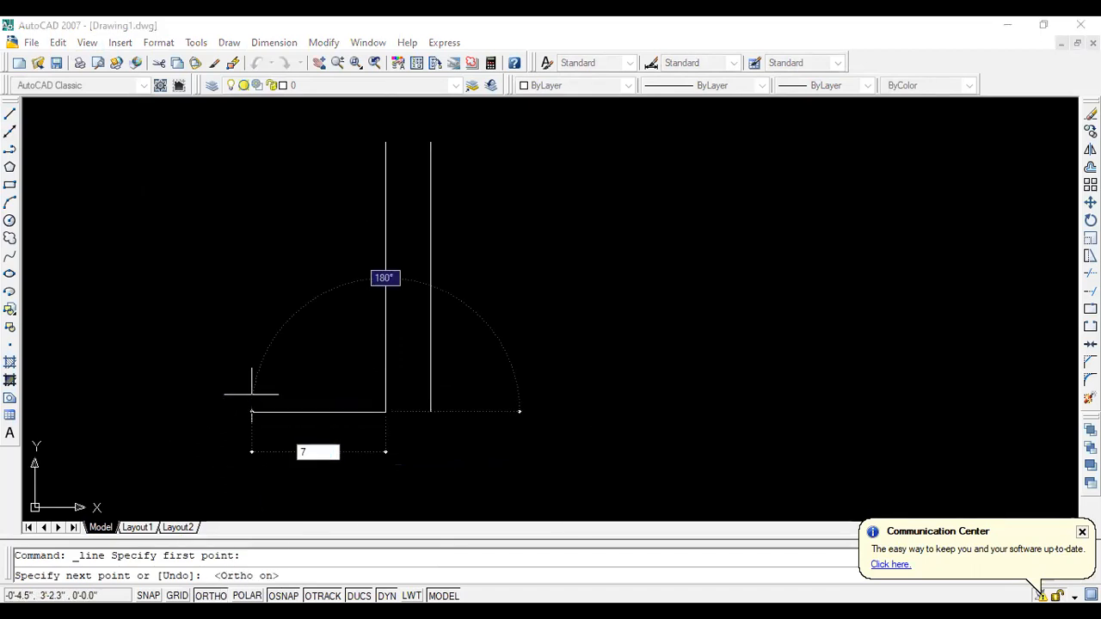
key("Escape")
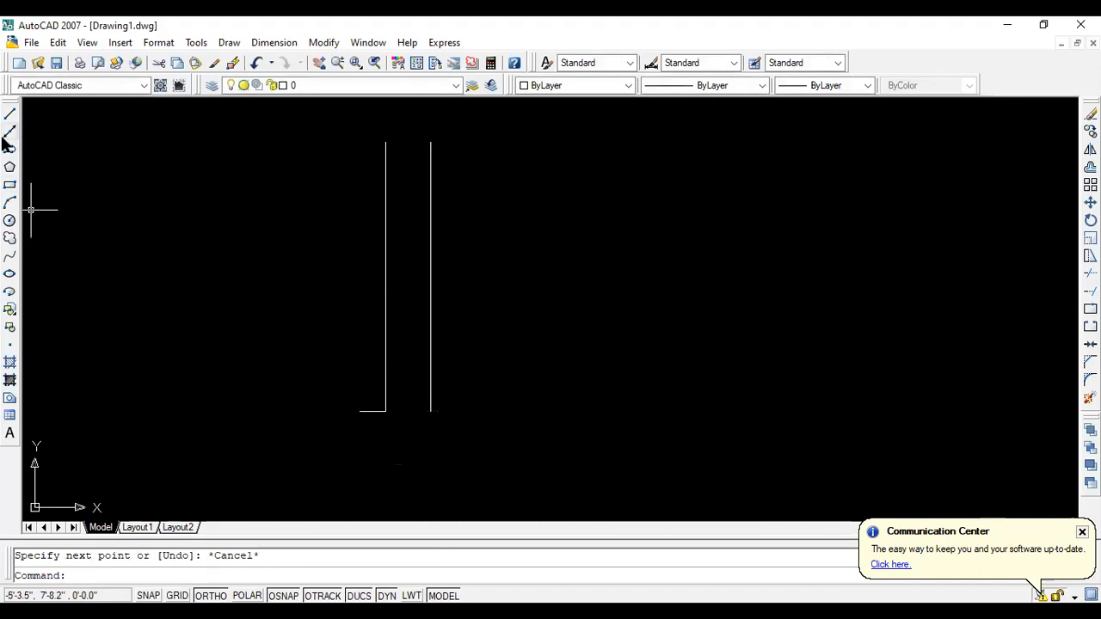
Draw a 7-inch horizontal line outward from the lower end of the right vertical line.
left_click(9, 114)
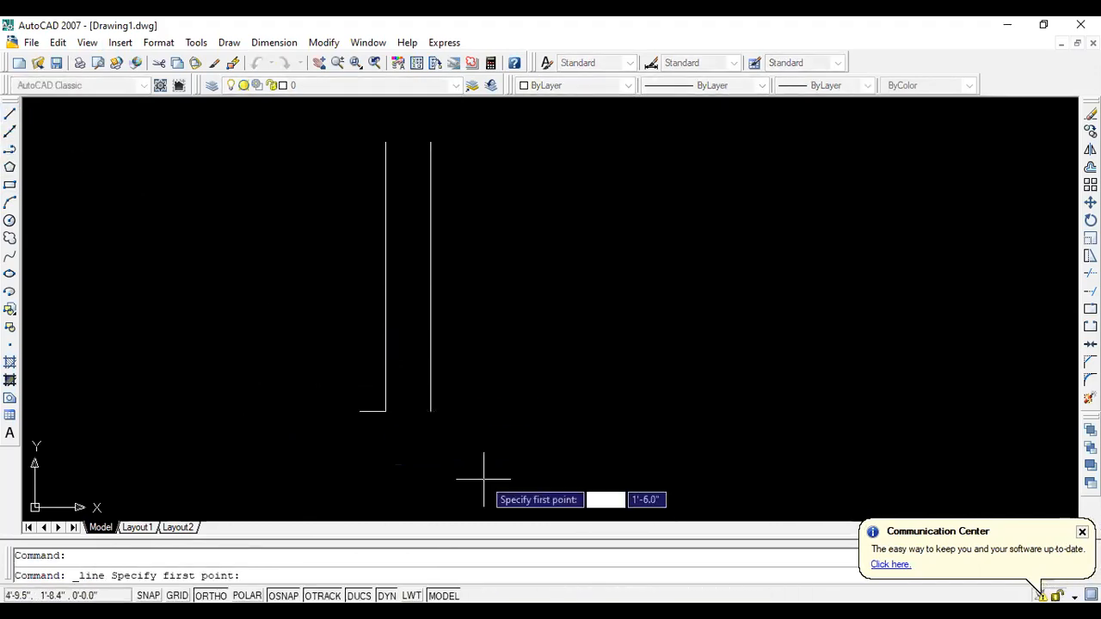
left_click(430, 411)
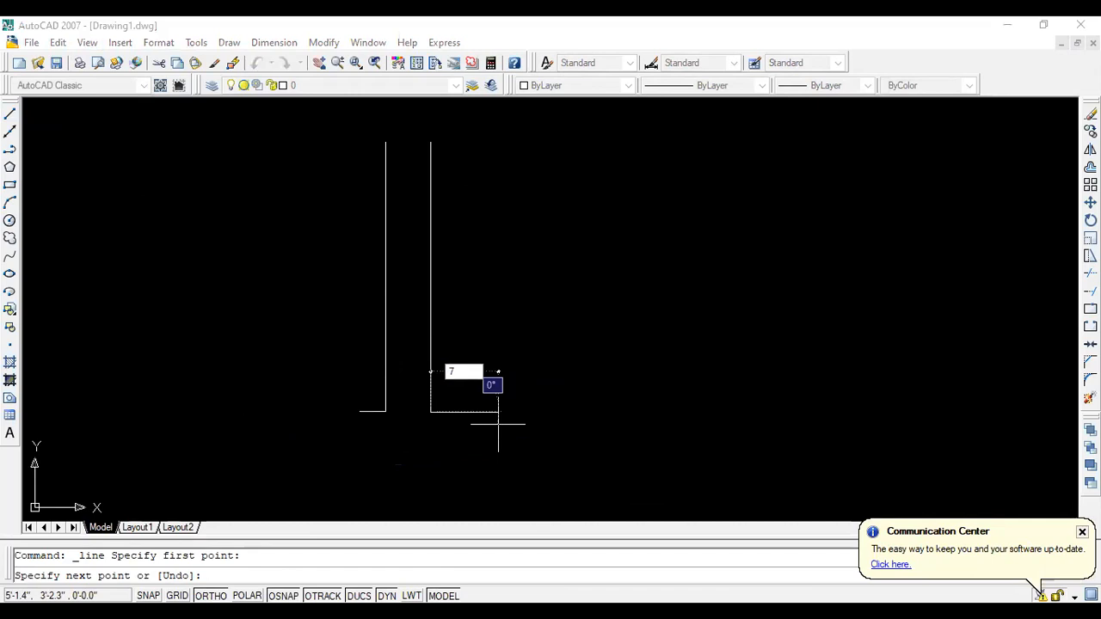
key("Escape")
Examine the two horizontal ledges at the foot of the column lines.
scroll(378, 465, "up", 3)
scroll(360, 395, "down", 5)
scroll(359, 395, "up", 5)
scroll(352, 388, "down", 5)
scroll(390, 393, "up", 5)
scroll(699, 400, "down", 4)
scroll(579, 399, "up", 3)
scroll(524, 383, "up", 2)
scroll(314, 379, "down", 5)
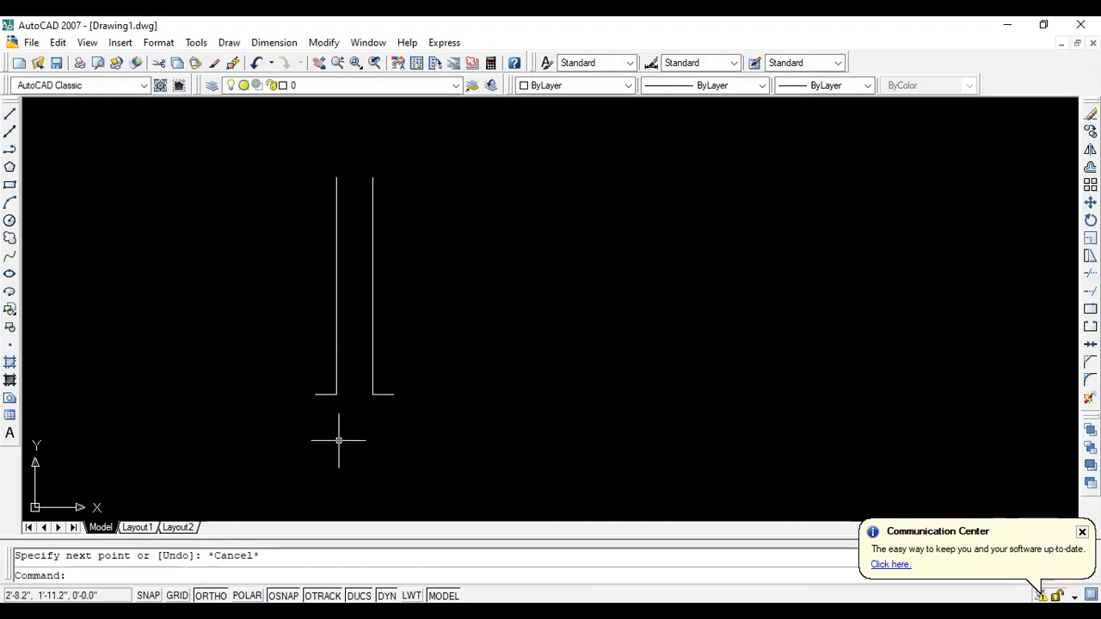
left_click(9, 113)
scroll(179, 327, "up", 2)
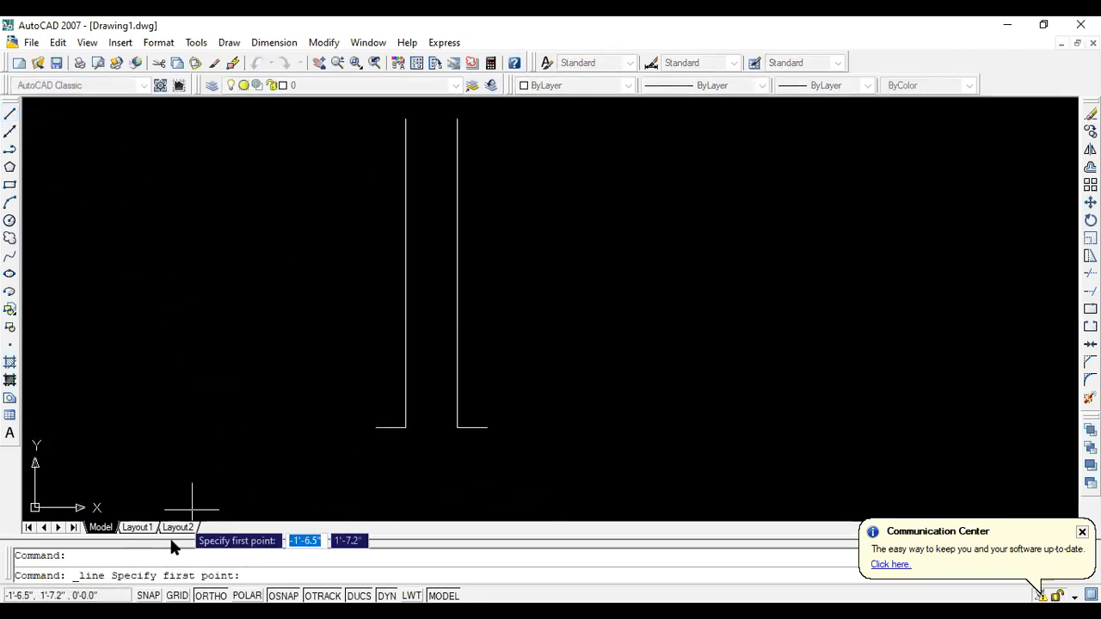
key("F8")
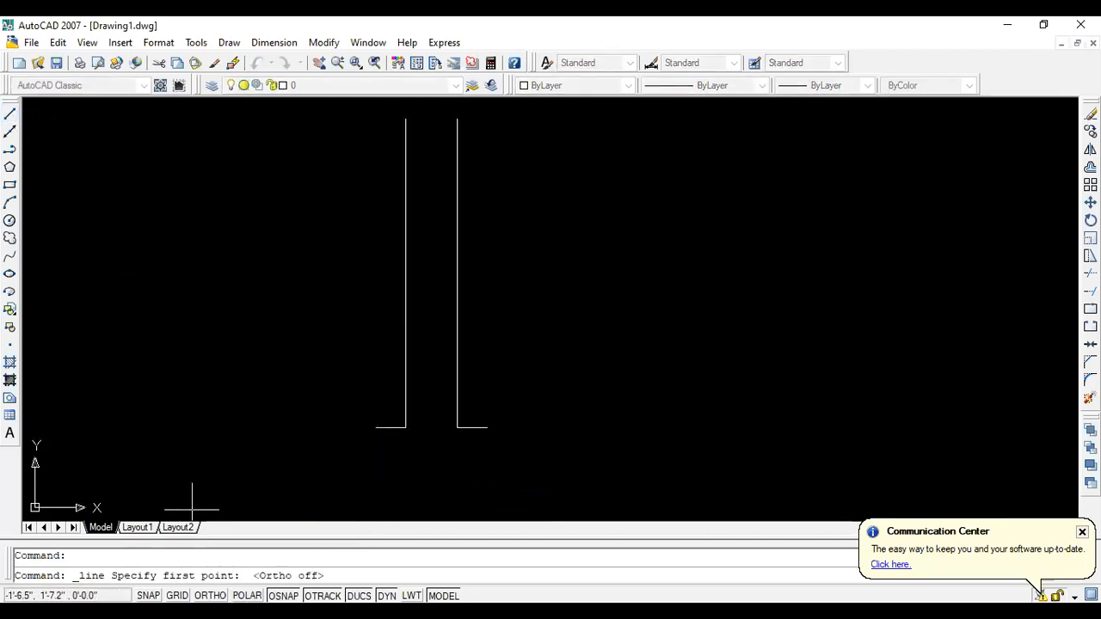
left_click(376, 428)
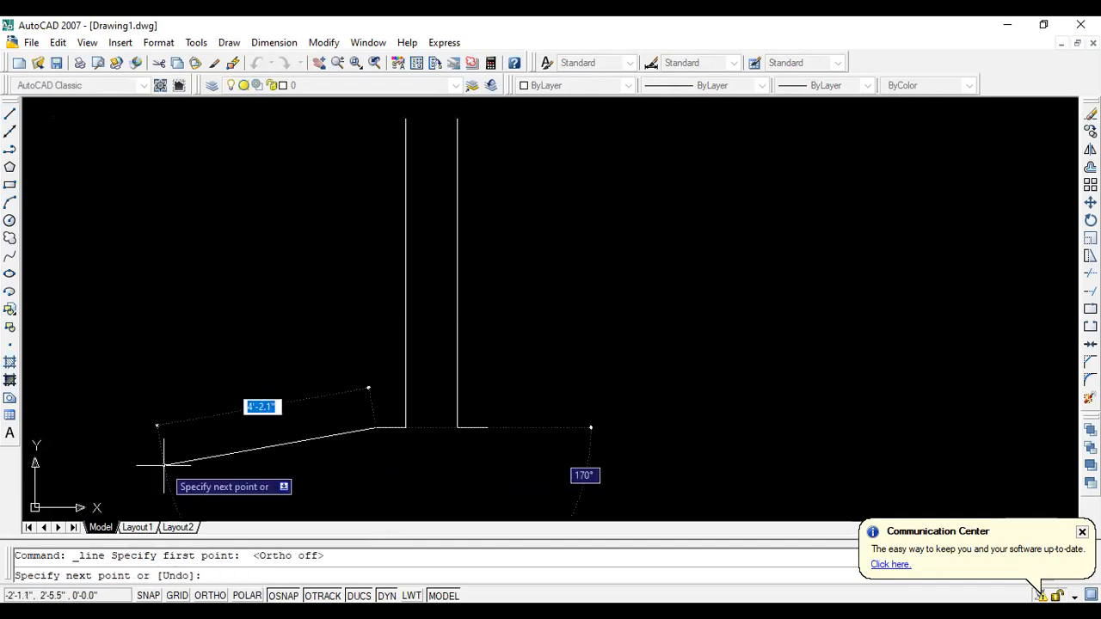
type("3.5")
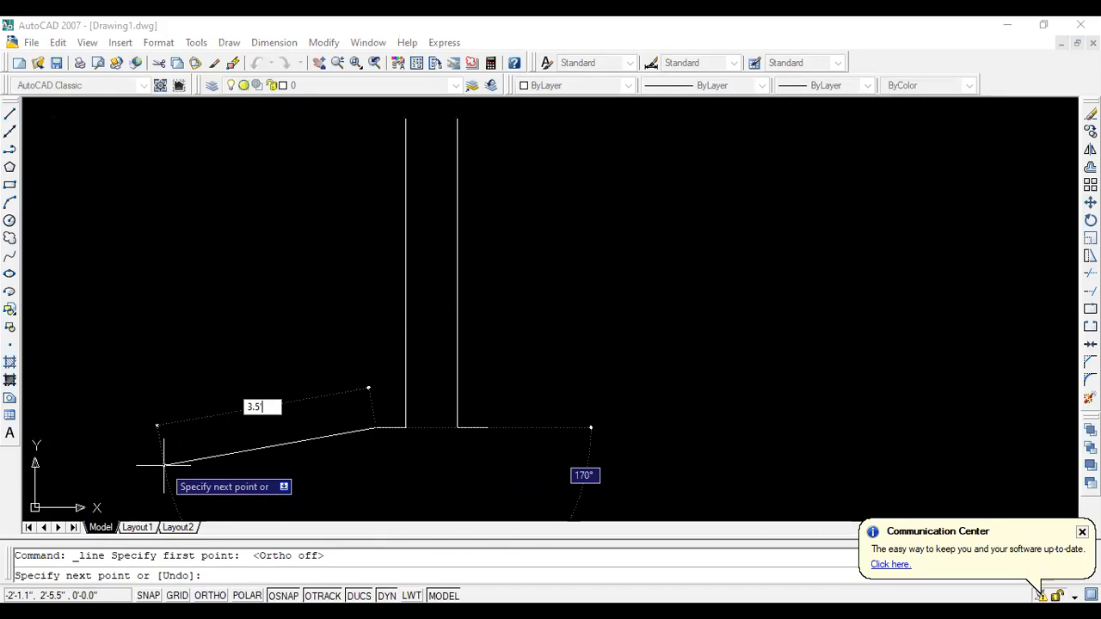
key("Escape")
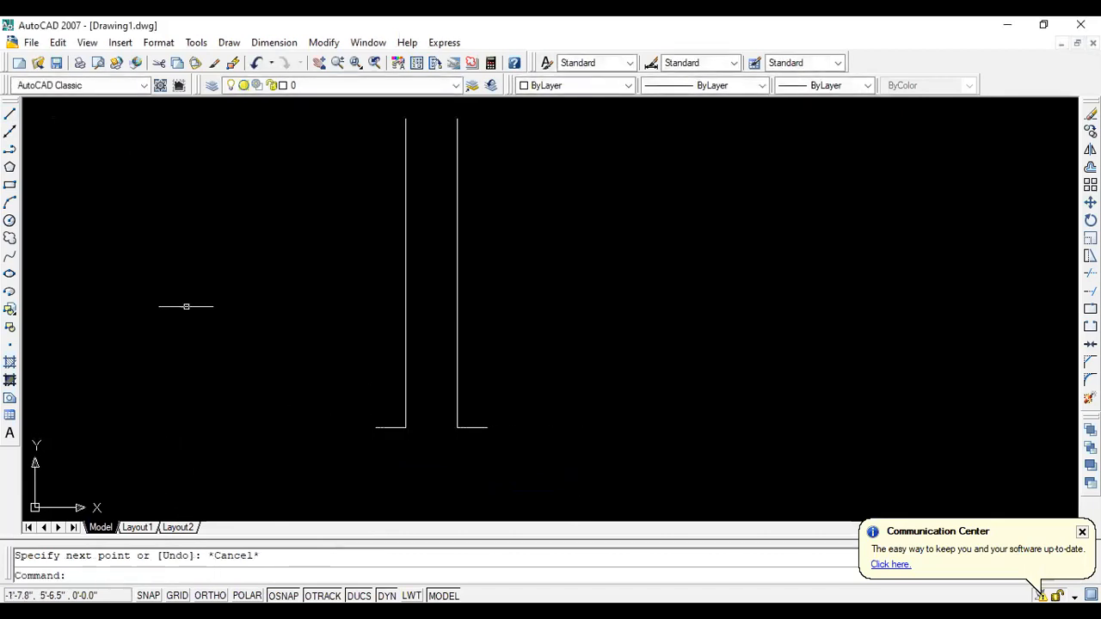
Inspect the left ledge and its corner with the column line up close.
scroll(234, 168, "down", 1)
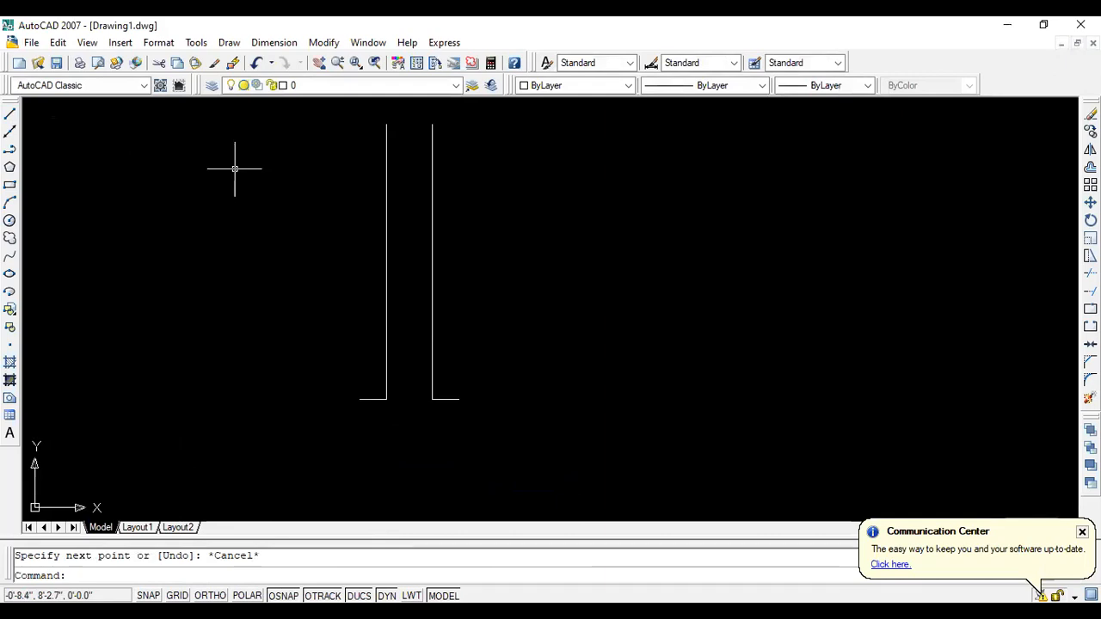
scroll(300, 339, "down", 2)
scroll(343, 431, "up", 3)
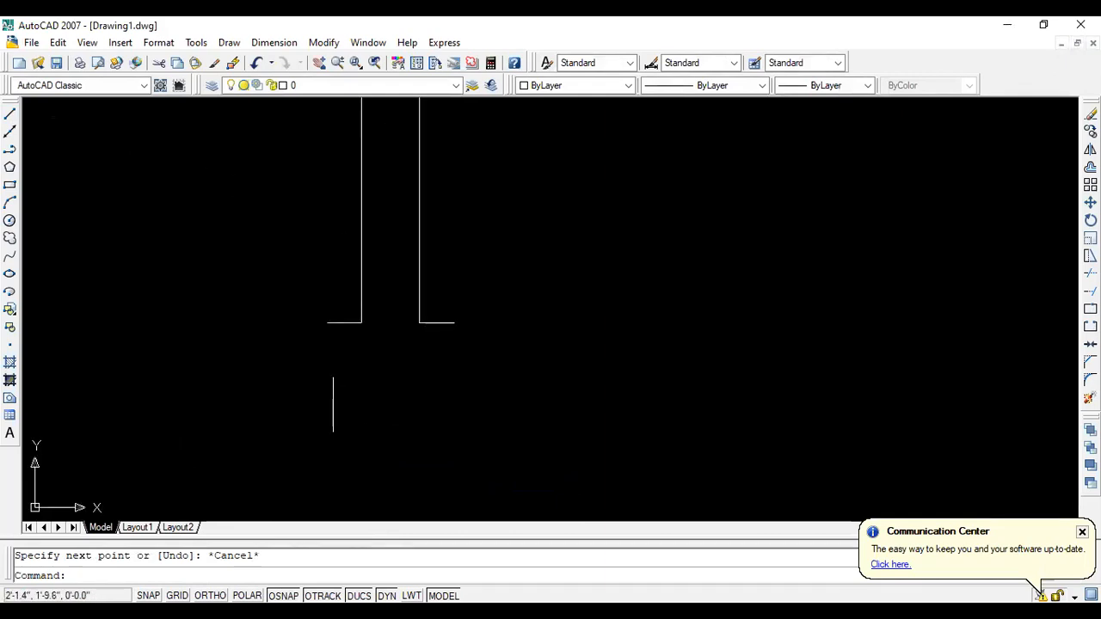
scroll(332, 401, "down", 3)
scroll(290, 369, "up", 4)
scroll(395, 396, "up", 6)
scroll(241, 356, "down", 4)
scroll(495, 381, "down", 2)
scroll(349, 347, "up", 5)
scroll(327, 340, "down", 4)
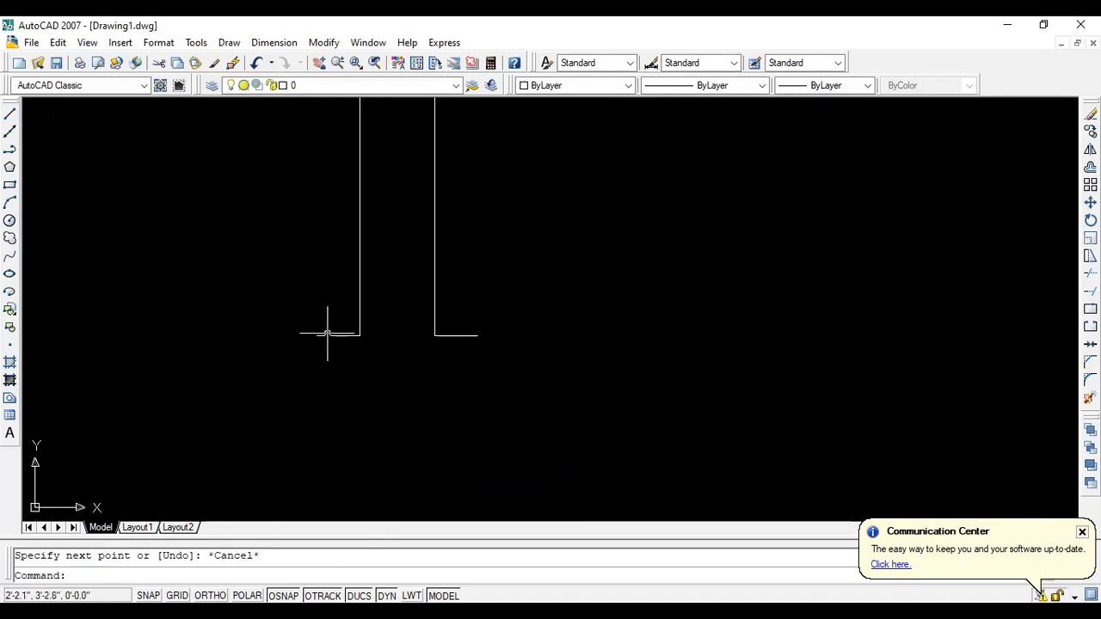
scroll(343, 334, "up", 6)
scroll(269, 326, "down", 4)
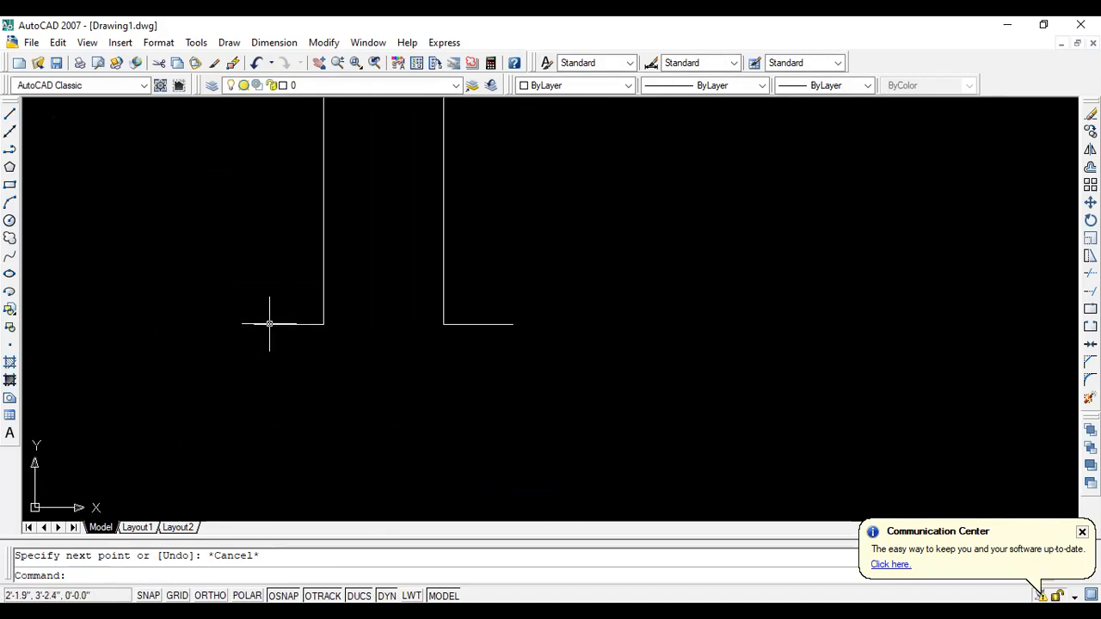
scroll(306, 333, "up", 3)
scroll(307, 333, "down", 2)
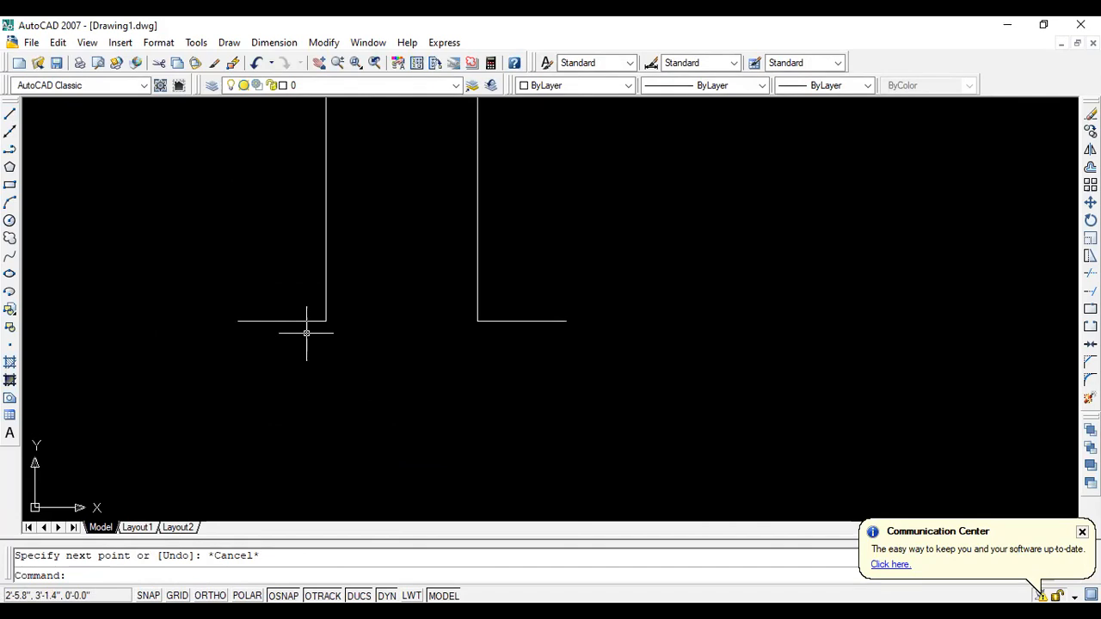
scroll(307, 333, "down", 1)
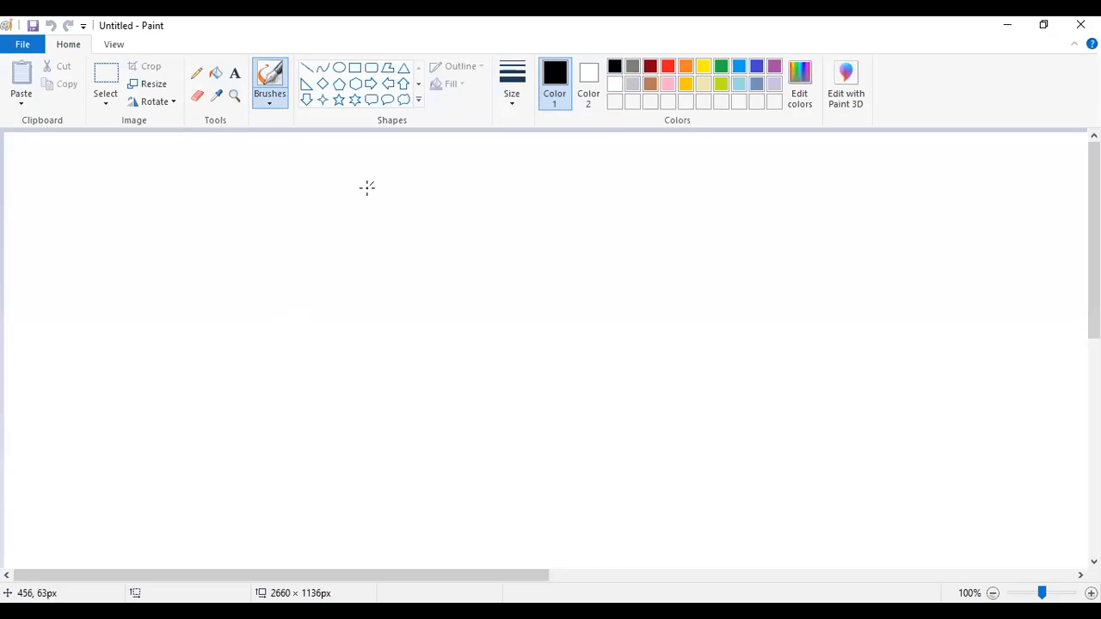
Switch to Paint and brush the footing's left profile with ledge, slope, side and column edge, labelling the ledge 3.5".
left_click_drag(310, 260, 444, 264)
left_click_drag(341, 224, 341, 241)
mouse_move(362, 236)
left_mouse_down()
mouse_move(374, 225)
mouse_move(368, 244)
mouse_move(394, 218)
left_mouse_up()
left_click_drag(400, 199, 409, 215)
mouse_move(315, 257)
left_mouse_down()
mouse_move(227, 304)
mouse_move(217, 416)
left_mouse_up()
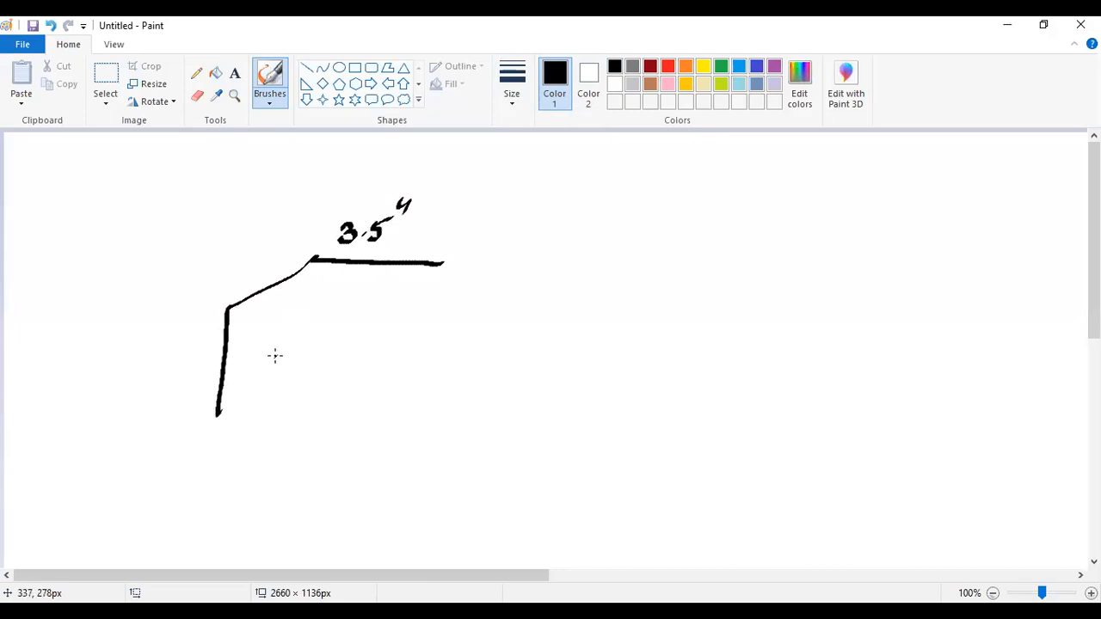
left_click_drag(448, 262, 446, 145)
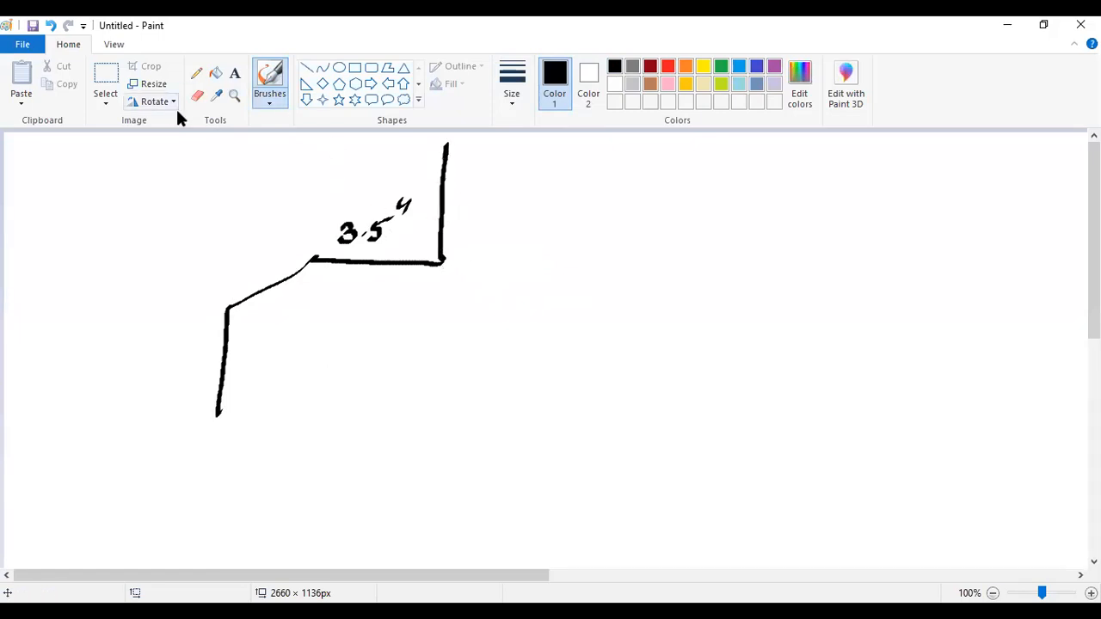
Erase the ledge's label, then hand-letter 7" above the ledge and 3.5' beside the slope.
left_click(197, 95)
mouse_move(340, 246)
left_mouse_down()
mouse_move(408, 201)
mouse_move(353, 233)
mouse_move(399, 191)
mouse_move(339, 242)
mouse_move(379, 233)
left_mouse_up()
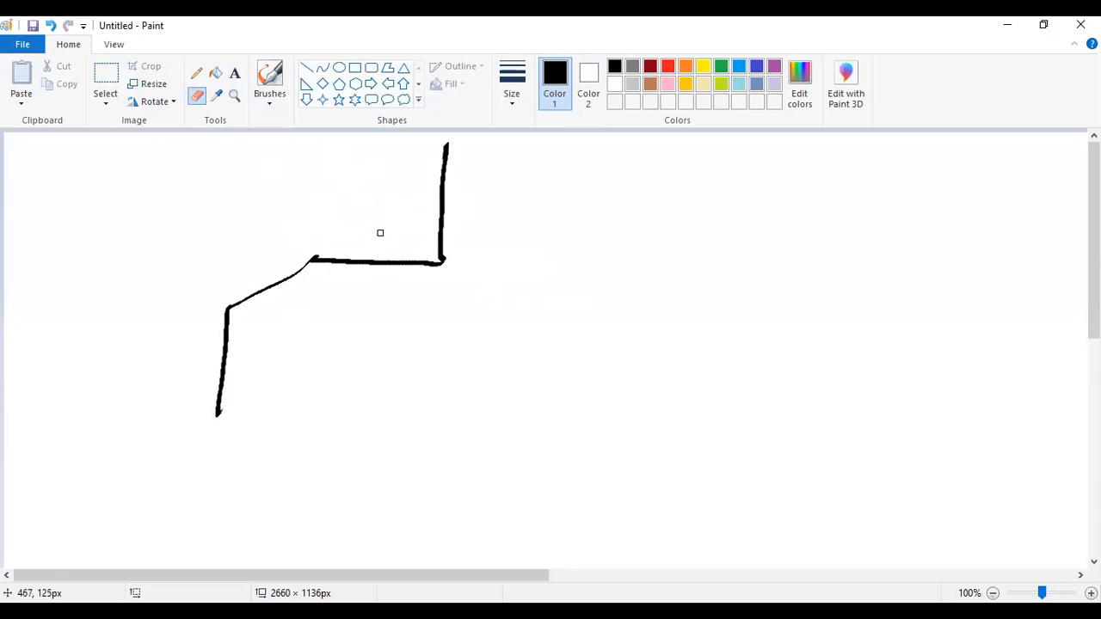
left_click(267, 102)
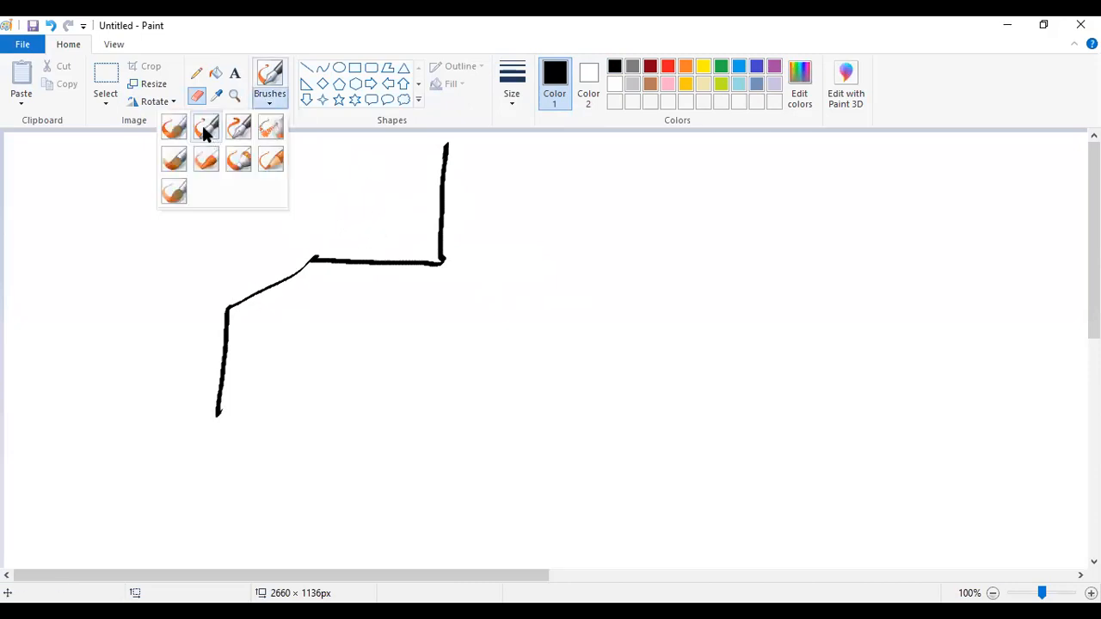
left_click(205, 129)
left_click_drag(356, 228, 370, 250)
mouse_move(360, 238)
left_mouse_down()
mouse_move(384, 233)
mouse_move(388, 201)
left_mouse_up()
left_click_drag(389, 218, 396, 201)
left_click(470, 261)
mouse_move(239, 257)
left_mouse_down()
mouse_move(253, 266)
mouse_move(241, 271)
mouse_move(270, 259)
left_mouse_up()
left_click(266, 253)
left_click_drag(272, 244, 295, 227)
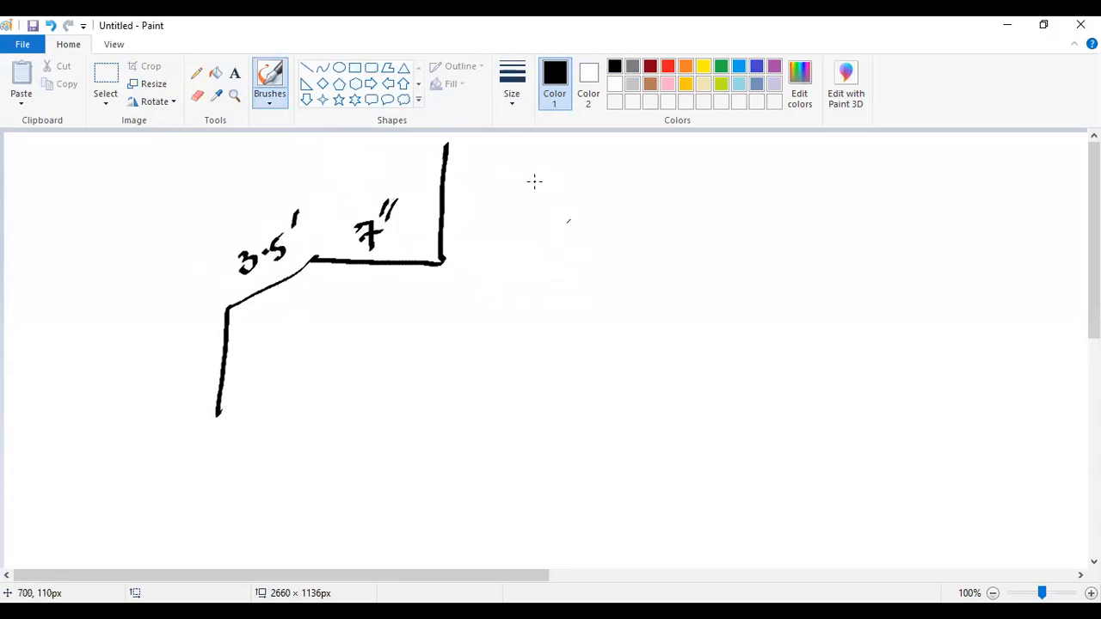
Complete the footing outline with the right-hand profile and base line, and draw a line across between the slopes' lower ends.
mouse_move(541, 143)
left_mouse_down()
mouse_move(535, 244)
mouse_move(566, 256)
mouse_move(674, 258)
mouse_move(747, 306)
mouse_move(783, 397)
mouse_move(778, 458)
left_mouse_up()
mouse_move(220, 415)
left_mouse_down()
mouse_move(460, 408)
mouse_move(715, 421)
mouse_move(779, 439)
left_mouse_up()
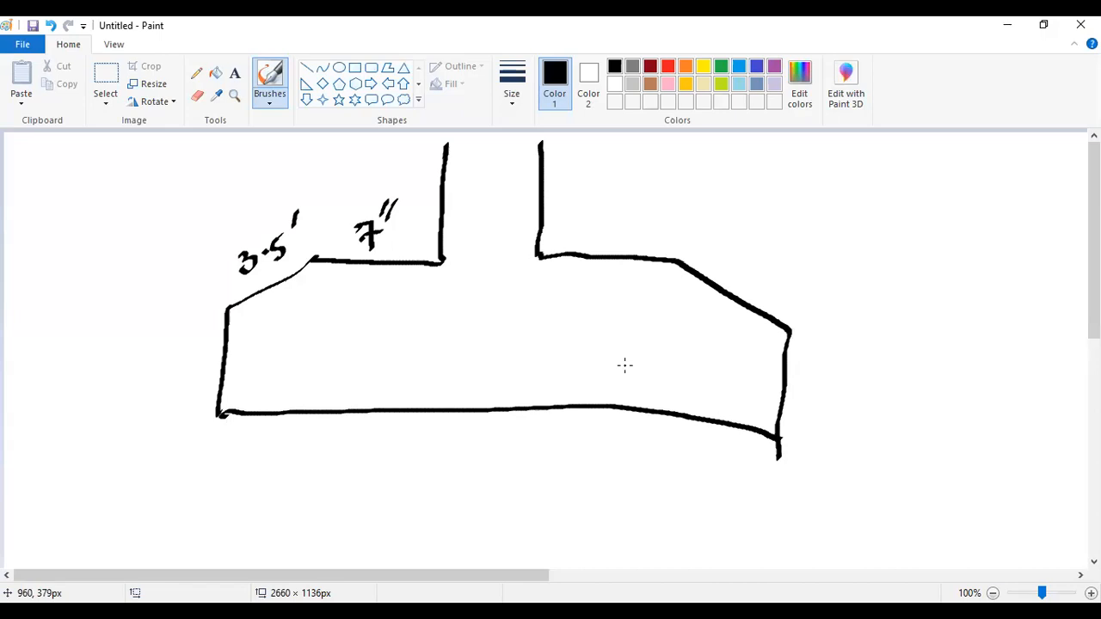
left_click_drag(229, 316, 788, 341)
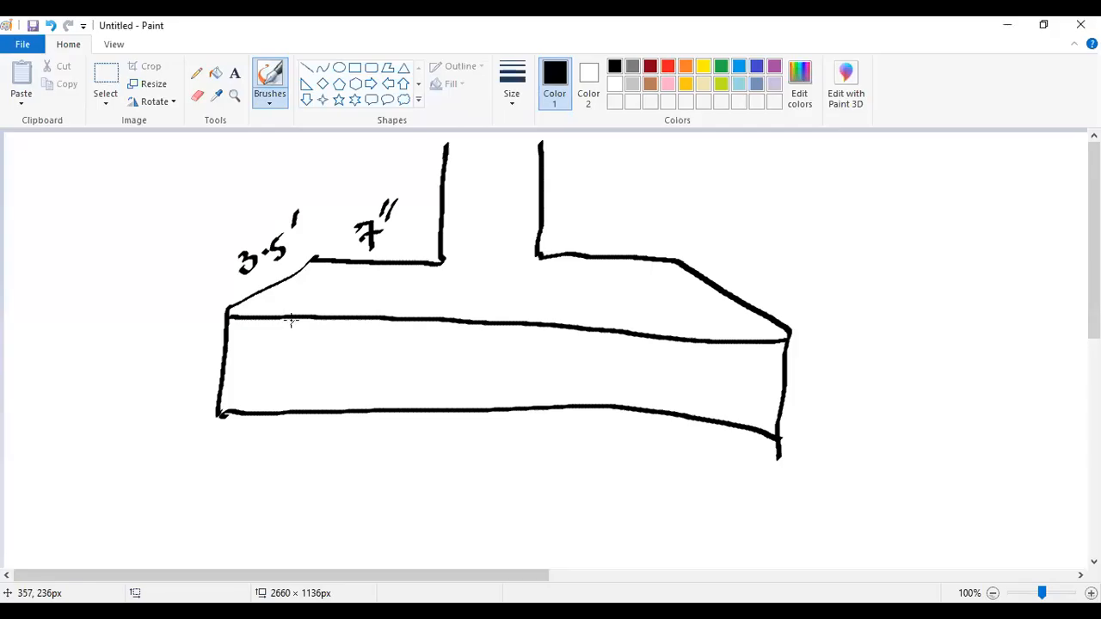
Mark the lower slab's height as 1' with a double arrow, and trace the slope's vertical rise below the ledge end in red.
mouse_move(293, 320)
left_mouse_down()
mouse_move(284, 414)
mouse_move(303, 394)
mouse_move(307, 333)
mouse_move(303, 387)
left_mouse_up()
left_click_drag(332, 351, 324, 370)
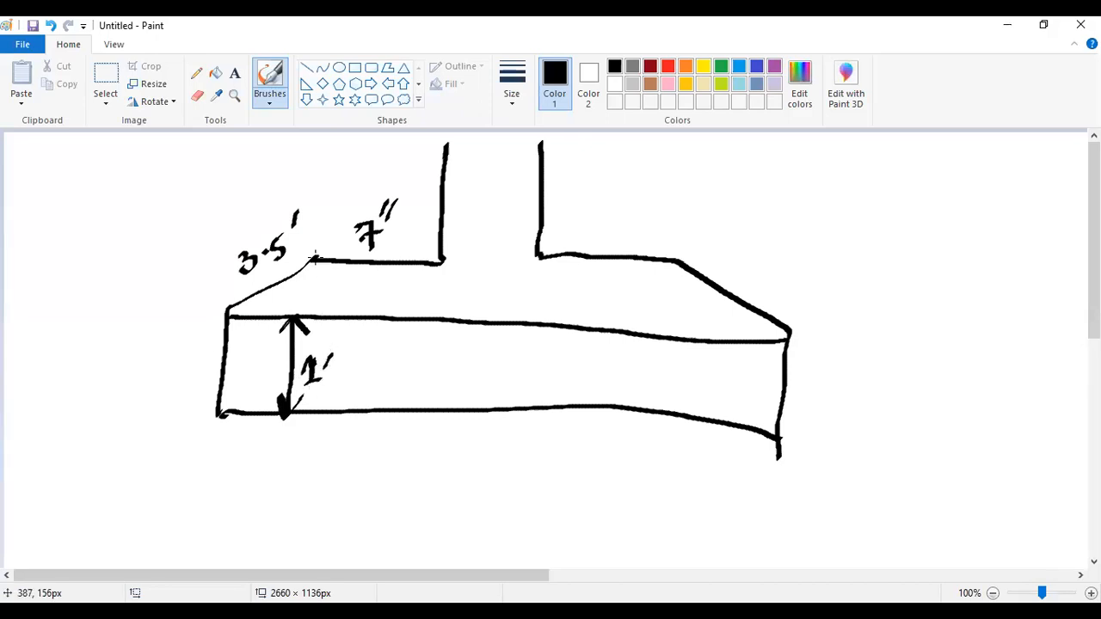
left_click_drag(314, 260, 313, 315)
left_click(668, 69)
mouse_move(314, 255)
left_mouse_down()
mouse_move(308, 315)
mouse_move(315, 258)
left_mouse_up()
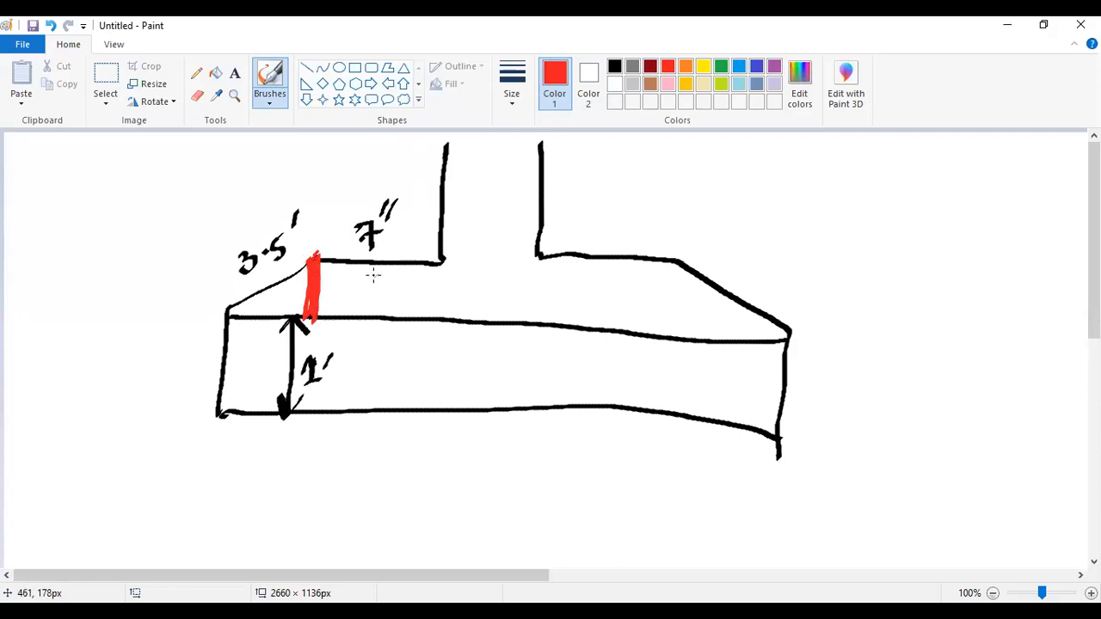
Circle the red rise, mark the full footing height below the left ledge with a double arrow, and hand-letter 7" above the right ledge.
mouse_move(353, 262)
left_mouse_down()
mouse_move(352, 409)
mouse_move(370, 378)
mouse_move(362, 274)
mouse_move(325, 256)
mouse_move(301, 292)
mouse_move(328, 311)
left_mouse_up()
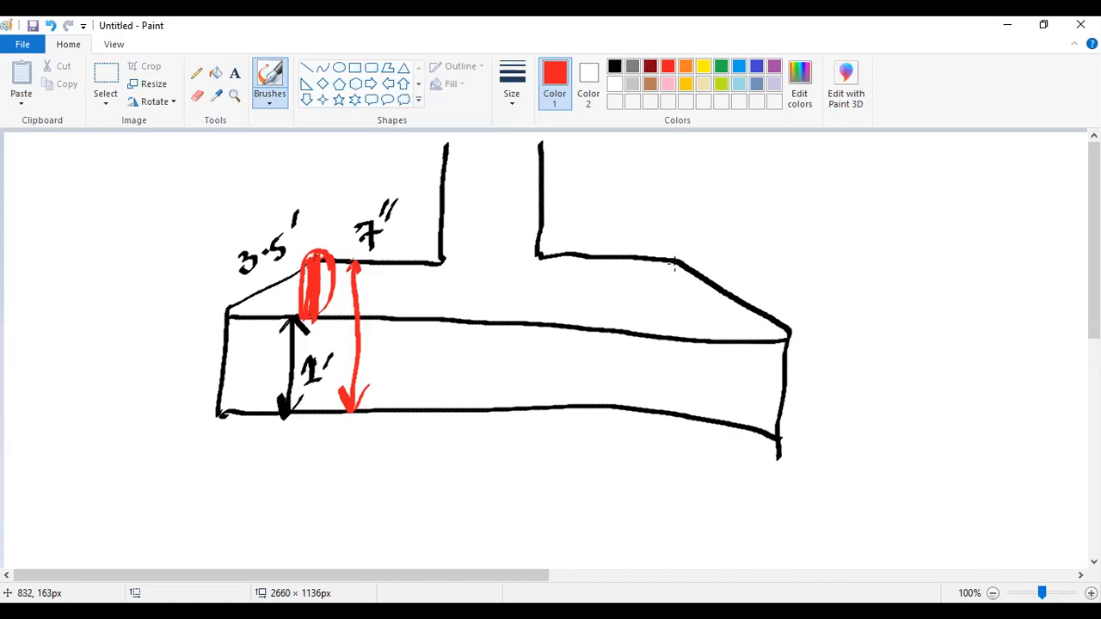
mouse_move(584, 220)
left_mouse_down()
mouse_move(611, 216)
mouse_move(607, 244)
left_mouse_up()
left_click_drag(633, 203, 628, 218)
left_click_drag(646, 198, 637, 219)
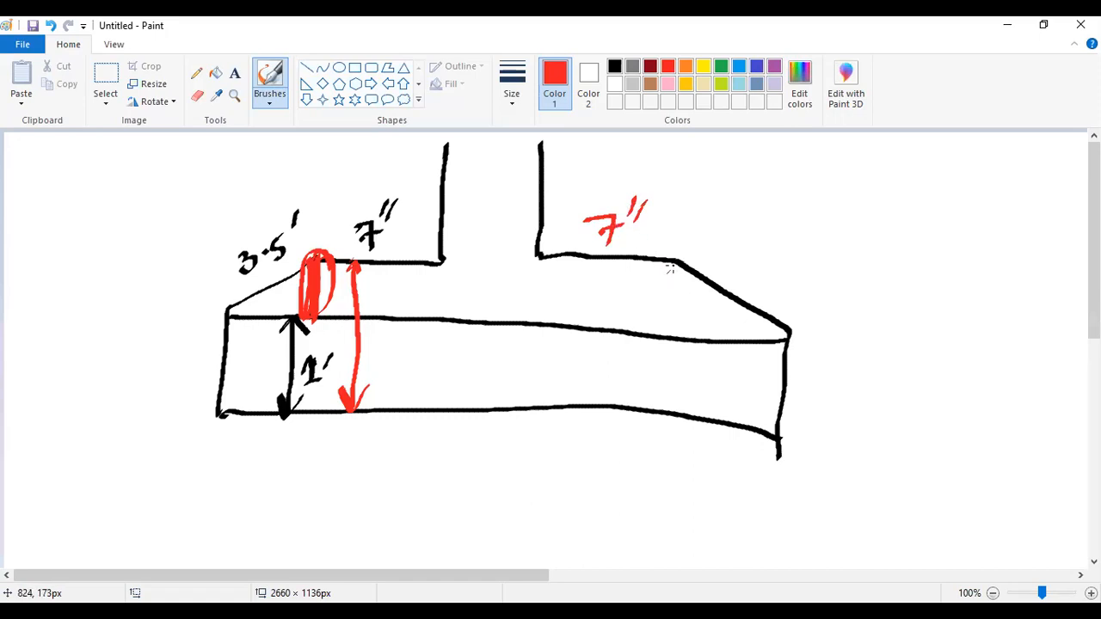
Draw a red vertical line from the right ledge's outer end to the base, dot both ends and letter 1 beside it.
left_click_drag(680, 262, 671, 414)
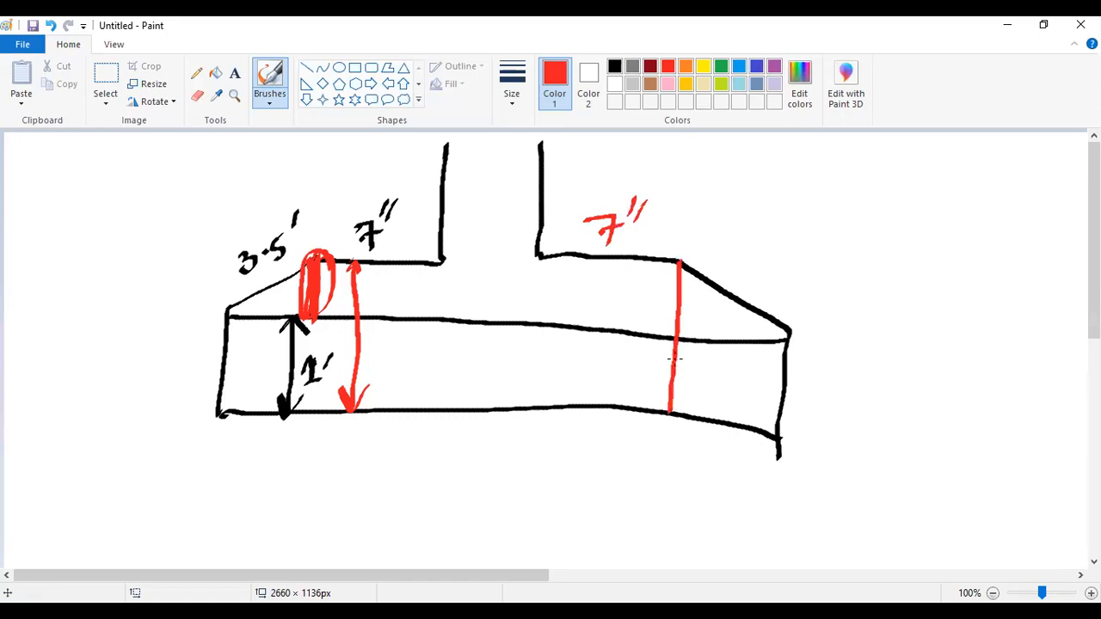
mouse_move(640, 369)
left_mouse_down()
mouse_move(647, 361)
mouse_move(645, 387)
left_mouse_up()
left_click_drag(680, 259, 678, 263)
left_click_drag(669, 409, 660, 390)
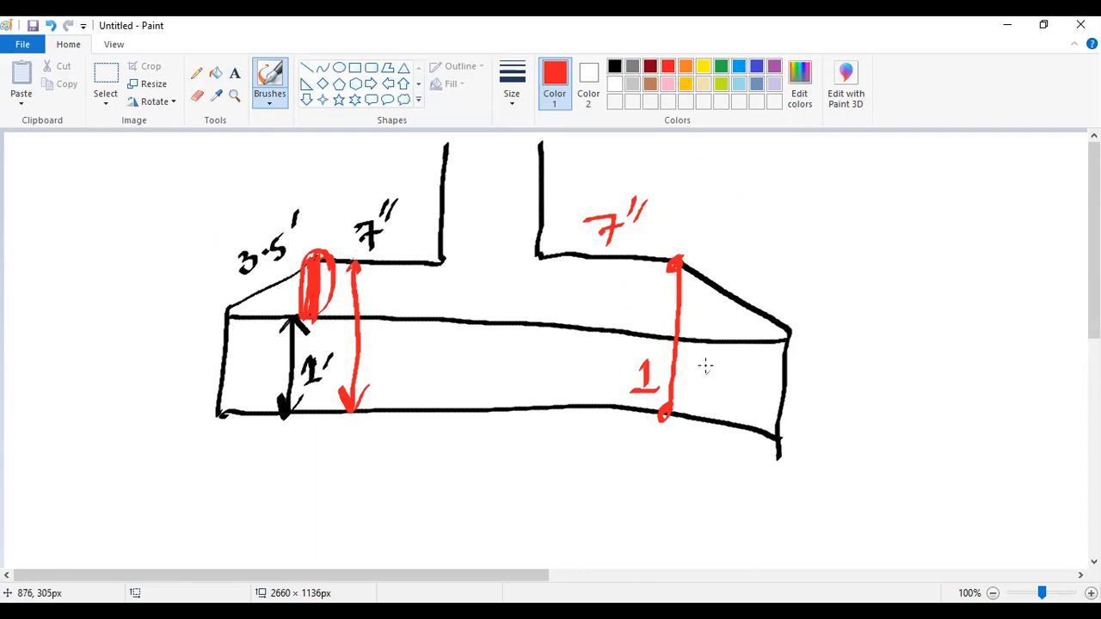
Outline the triangle under the right slope in red and hand-letter 3.5' beside the slope.
mouse_move(681, 262)
left_mouse_down()
mouse_move(785, 349)
mouse_move(673, 259)
mouse_move(666, 342)
mouse_move(795, 355)
mouse_move(695, 262)
mouse_move(709, 272)
left_mouse_up()
left_click_drag(778, 331, 789, 349)
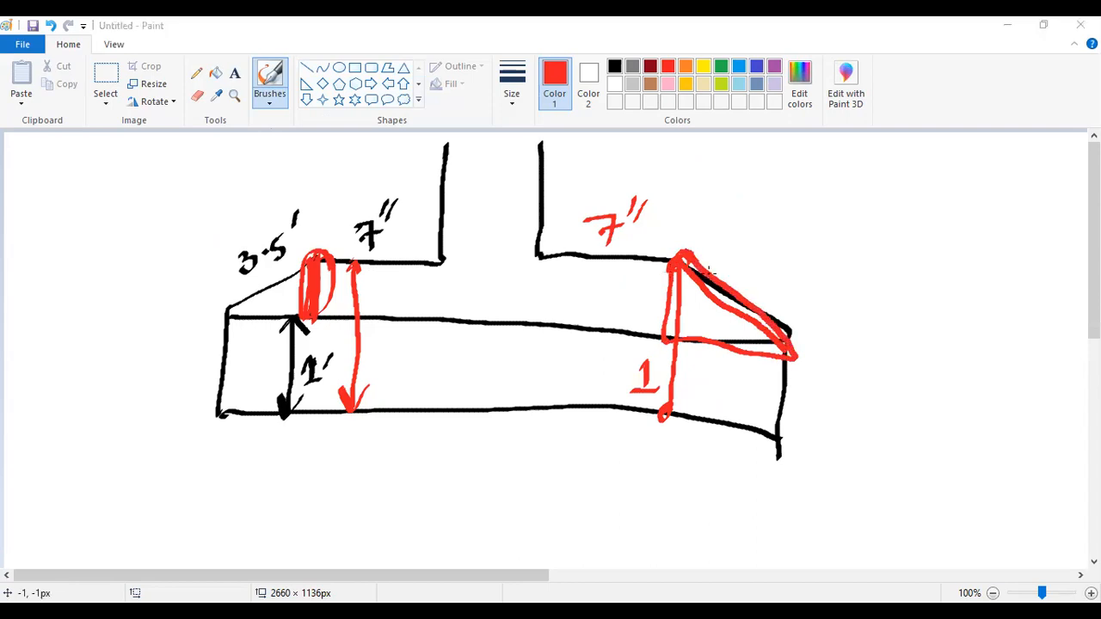
mouse_move(745, 243)
left_mouse_down()
mouse_move(754, 249)
mouse_move(743, 274)
mouse_move(785, 273)
mouse_move(803, 248)
left_mouse_up()
left_click(777, 258)
left_click_drag(822, 229, 808, 258)
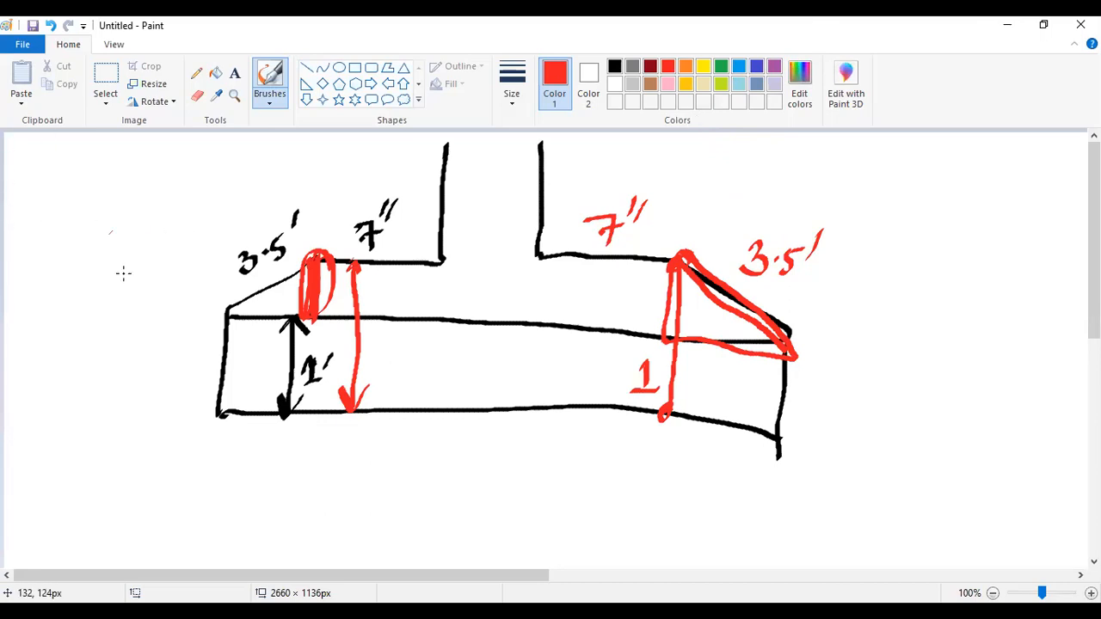
Draw a red line across the column's width, just above the ledges.
scroll(251, 322, "down", 2)
scroll(233, 325, "up", 2)
scroll(251, 321, "down", 1)
scroll(263, 320, "up", 1)
left_click_drag(439, 208, 542, 214)
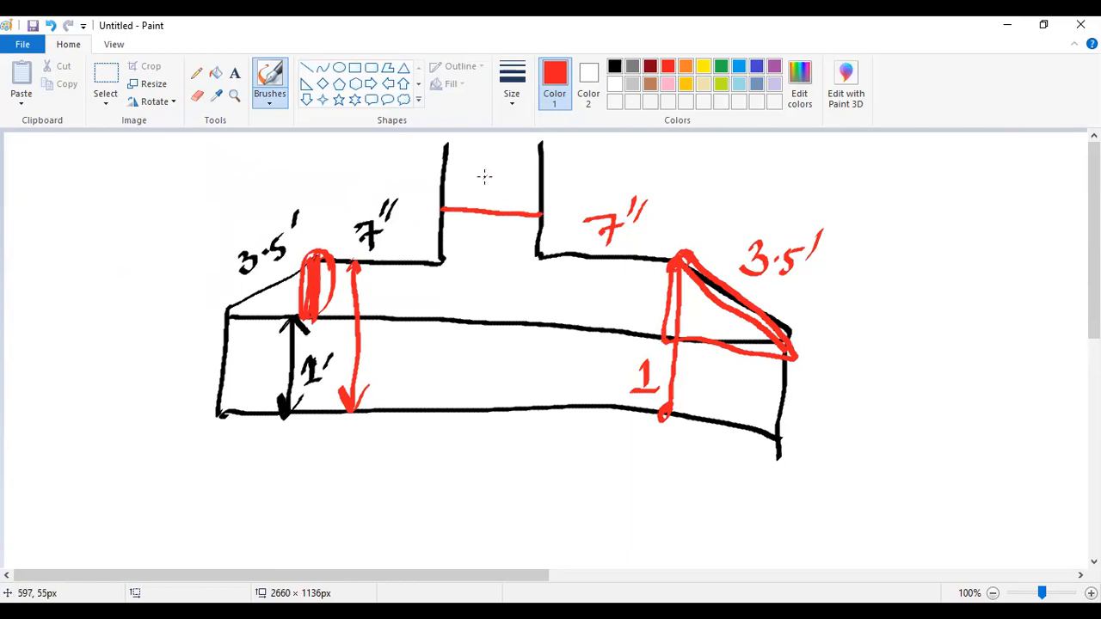
Write a double-underlined Bengali word in red left of the column, then partly erase its lettering.
mouse_move(93, 179)
left_mouse_down()
mouse_move(103, 228)
mouse_move(134, 225)
mouse_move(151, 191)
mouse_move(232, 185)
left_mouse_up()
left_click_drag(46, 276, 247, 248)
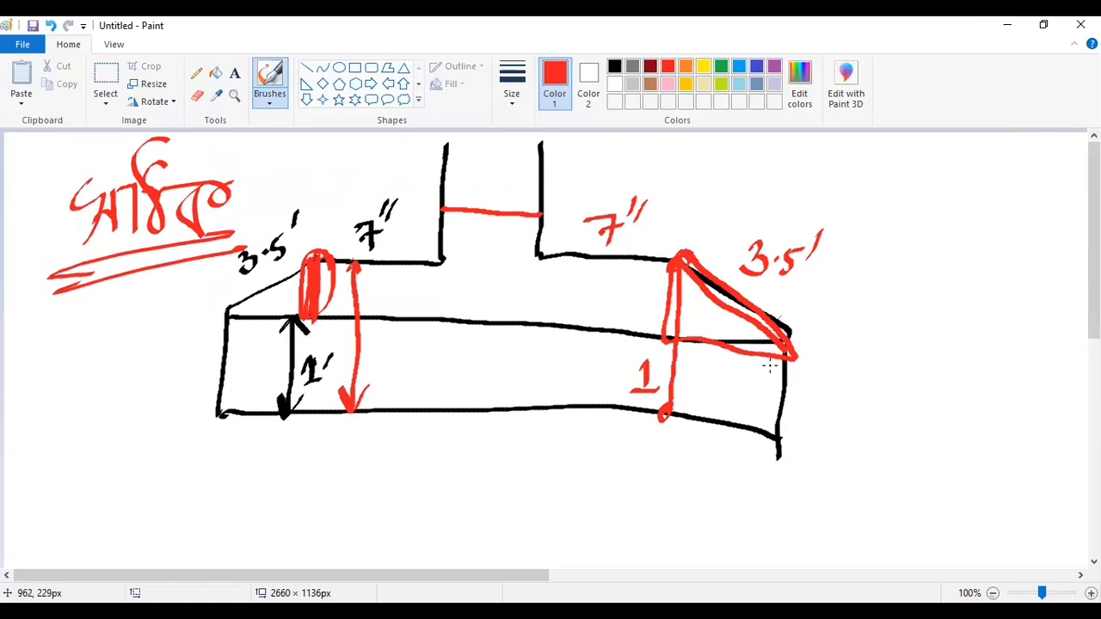
left_click(197, 96)
mouse_move(142, 172)
left_mouse_down()
mouse_move(78, 221)
mouse_move(191, 193)
mouse_move(194, 213)
mouse_move(113, 249)
mouse_move(128, 253)
left_mouse_up()
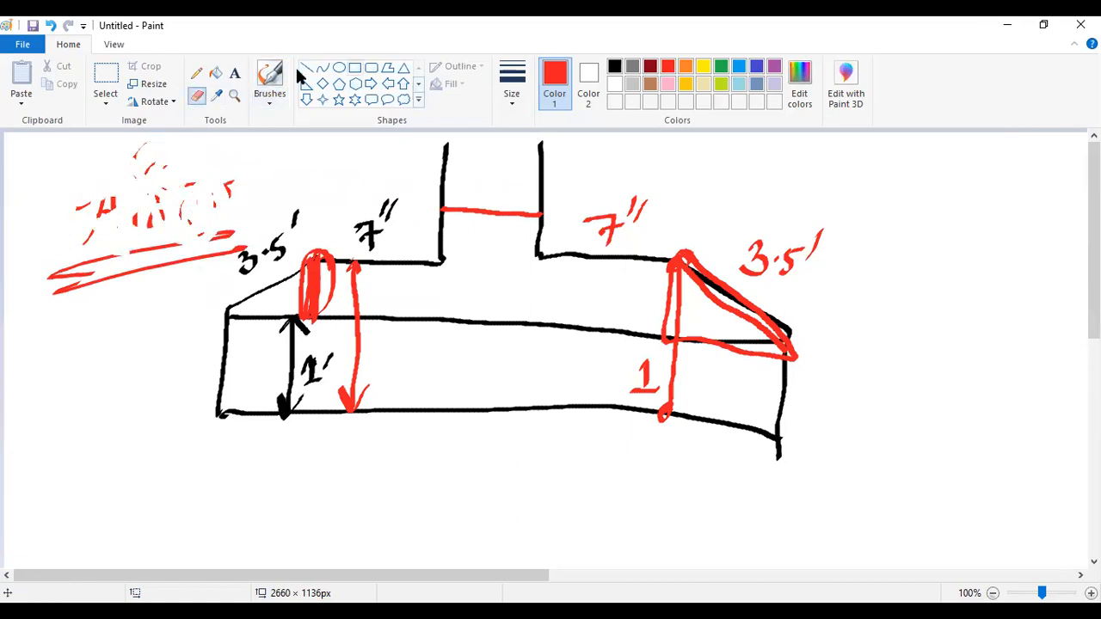
Brush a red centre line through the column and footing, add arrowheads to the column's width line, and letter 6" on its right half.
left_click(269, 102)
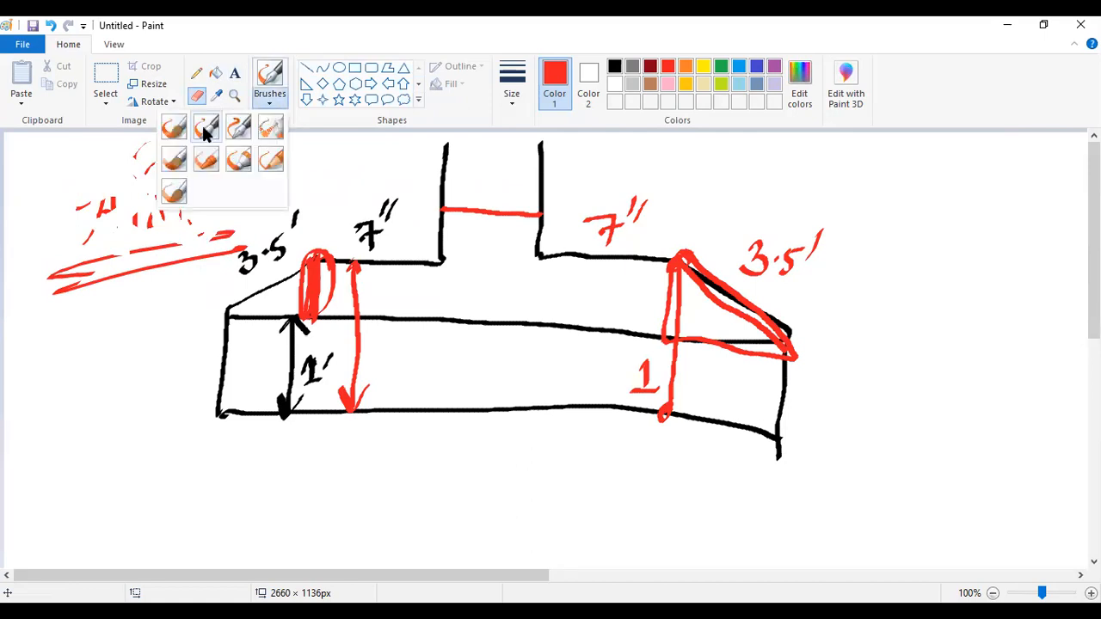
left_click(205, 123)
left_click_drag(488, 153, 468, 498)
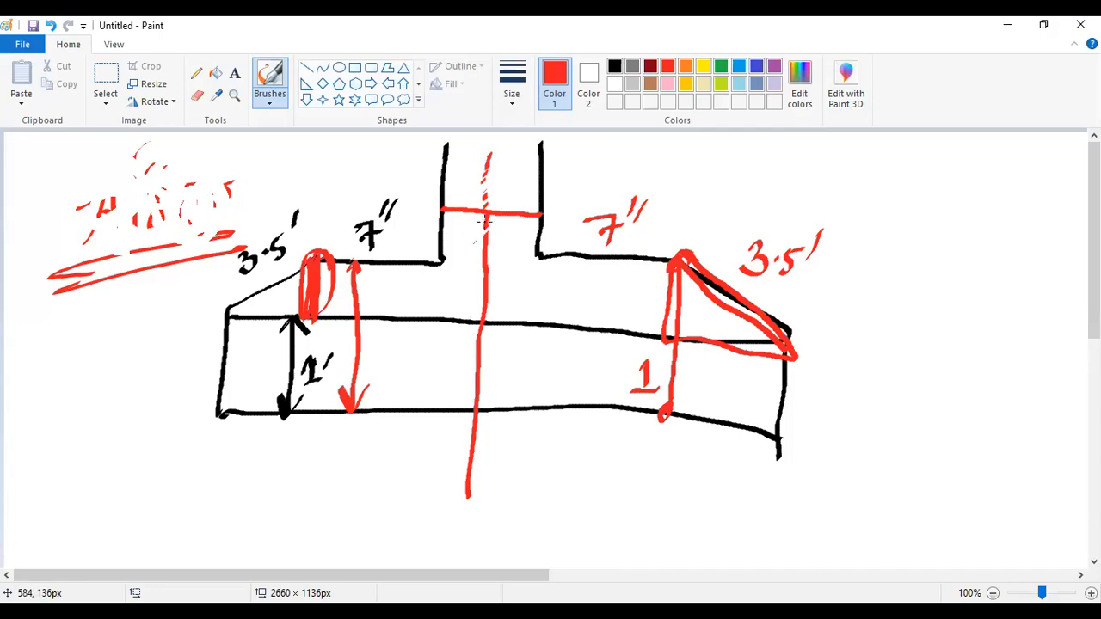
mouse_move(455, 197)
left_mouse_down()
mouse_move(439, 211)
mouse_move(458, 223)
left_mouse_up()
left_click_drag(521, 201, 528, 228)
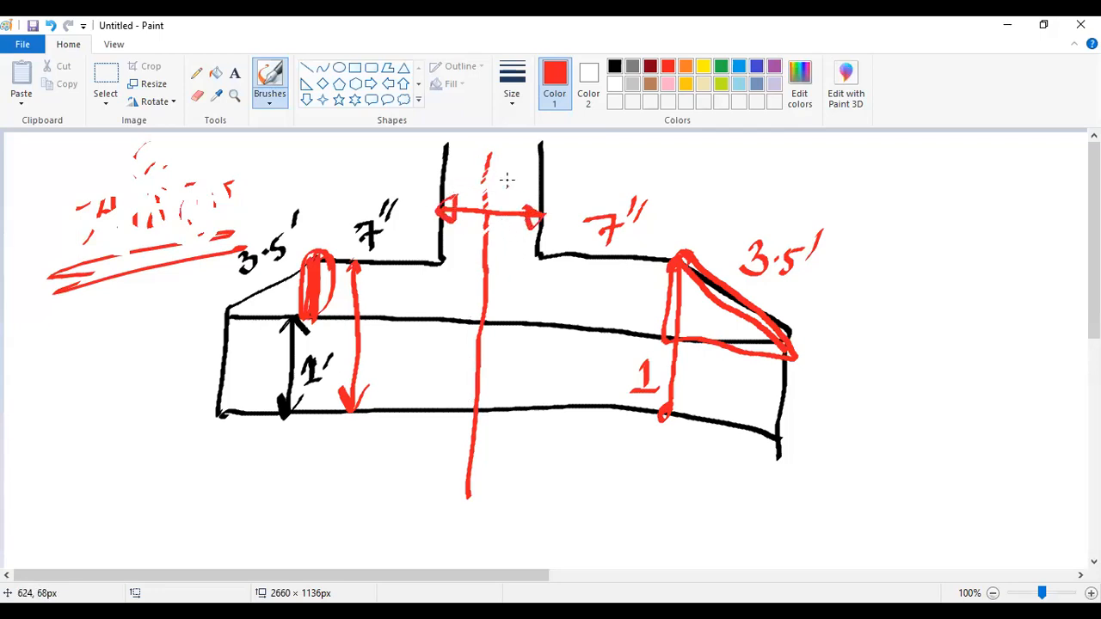
mouse_move(505, 176)
left_mouse_down()
mouse_move(502, 203)
mouse_move(513, 198)
left_mouse_up()
left_click_drag(519, 171, 523, 182)
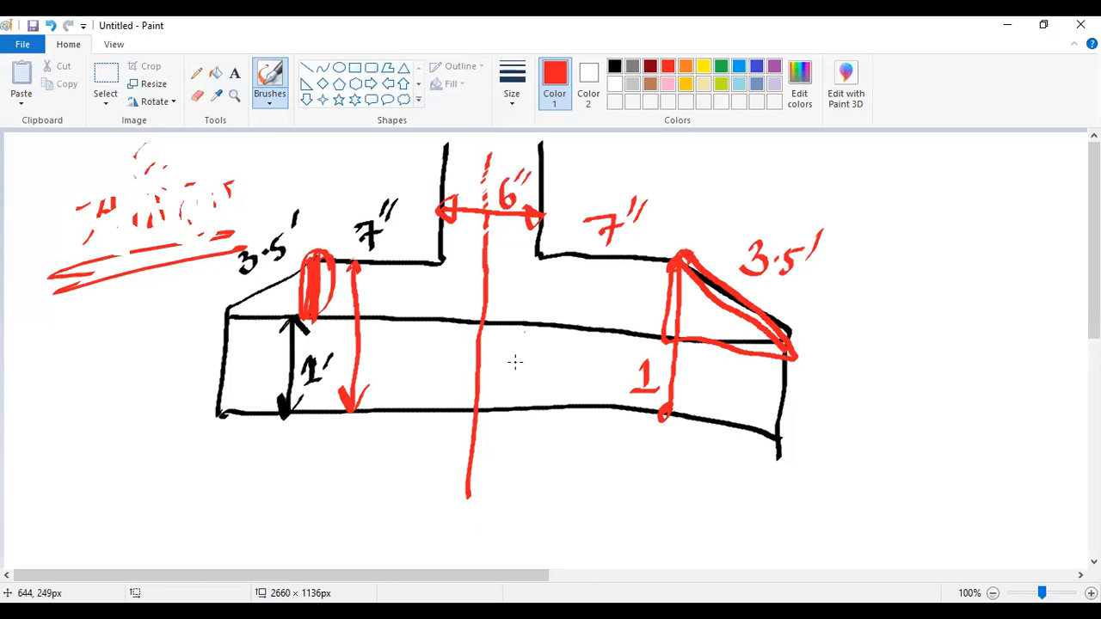
Retrace the right ledge in red, dot the base line's centre and right end, and letter 4' below that half.
left_click_drag(539, 254, 679, 258)
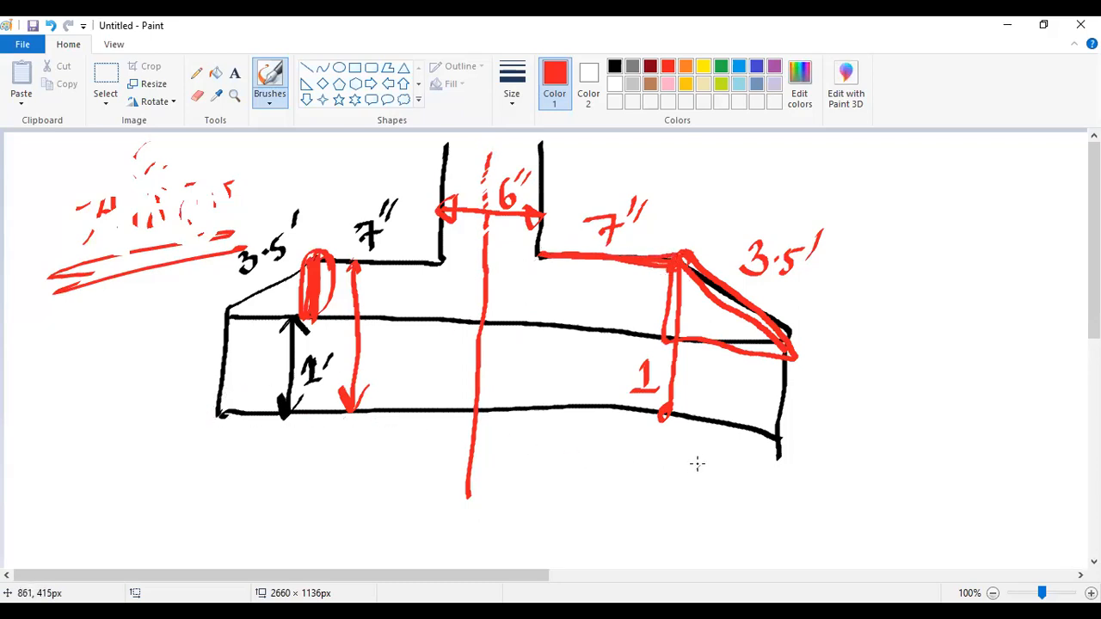
left_click_drag(477, 416, 478, 408)
left_click_drag(781, 435, 776, 437)
mouse_move(561, 443)
left_mouse_down()
mouse_move(580, 468)
mouse_move(566, 522)
left_mouse_up()
left_click_drag(602, 431, 596, 449)
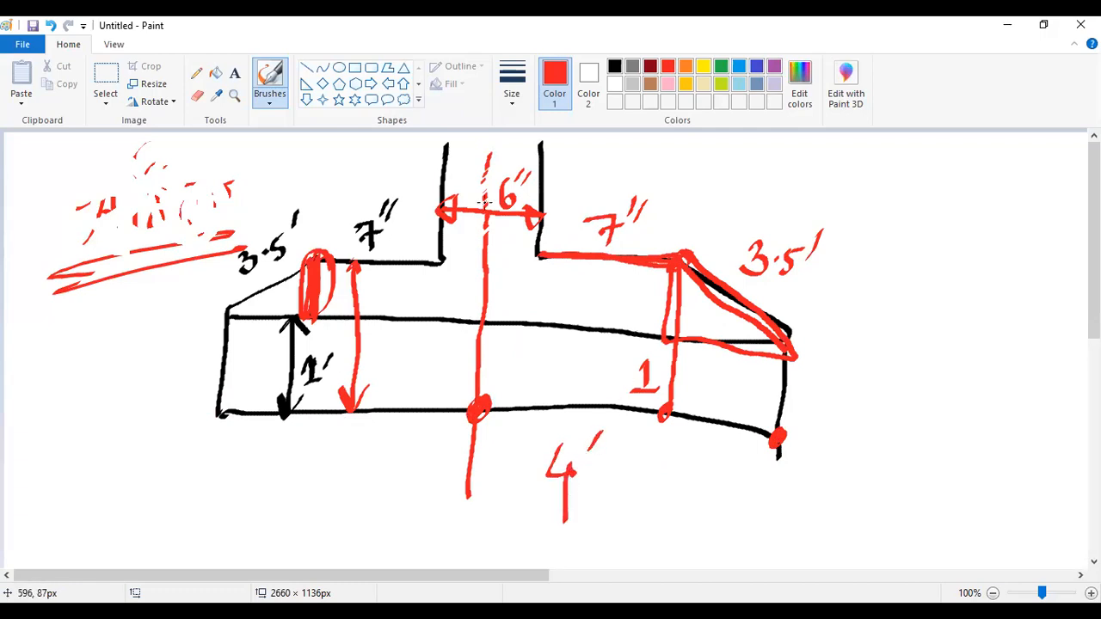
Circle the column's 6" label and both 7" ledge labels, and write 8' − ( beside the footing's right end.
mouse_move(520, 162)
left_mouse_down()
mouse_move(480, 207)
mouse_move(535, 185)
mouse_move(508, 160)
left_mouse_up()
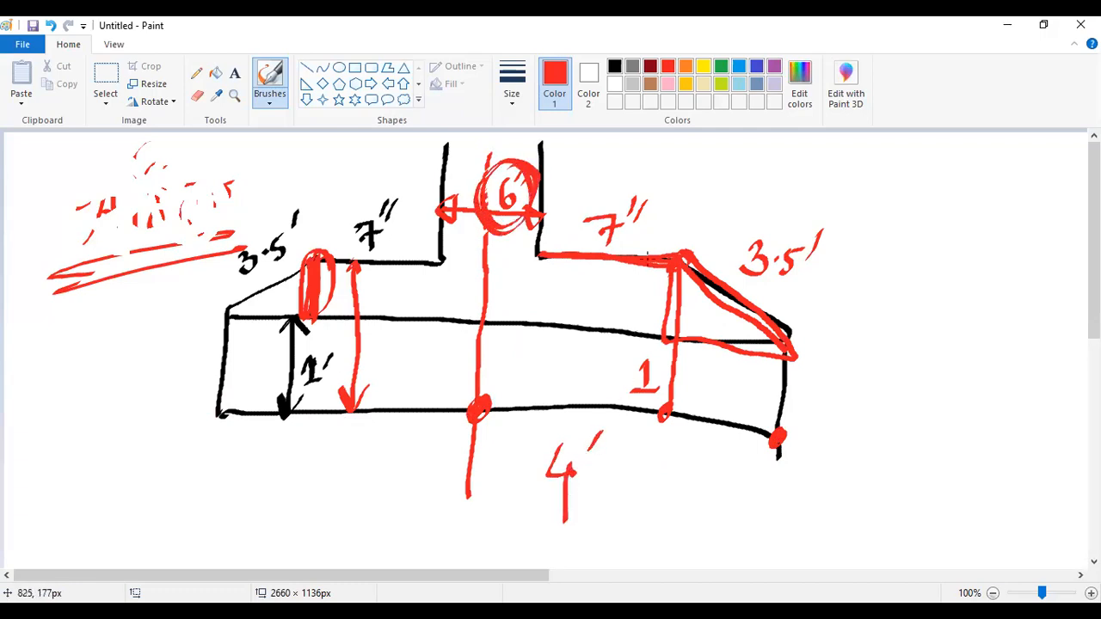
mouse_move(651, 213)
left_mouse_down()
mouse_move(668, 194)
mouse_move(598, 249)
left_mouse_up()
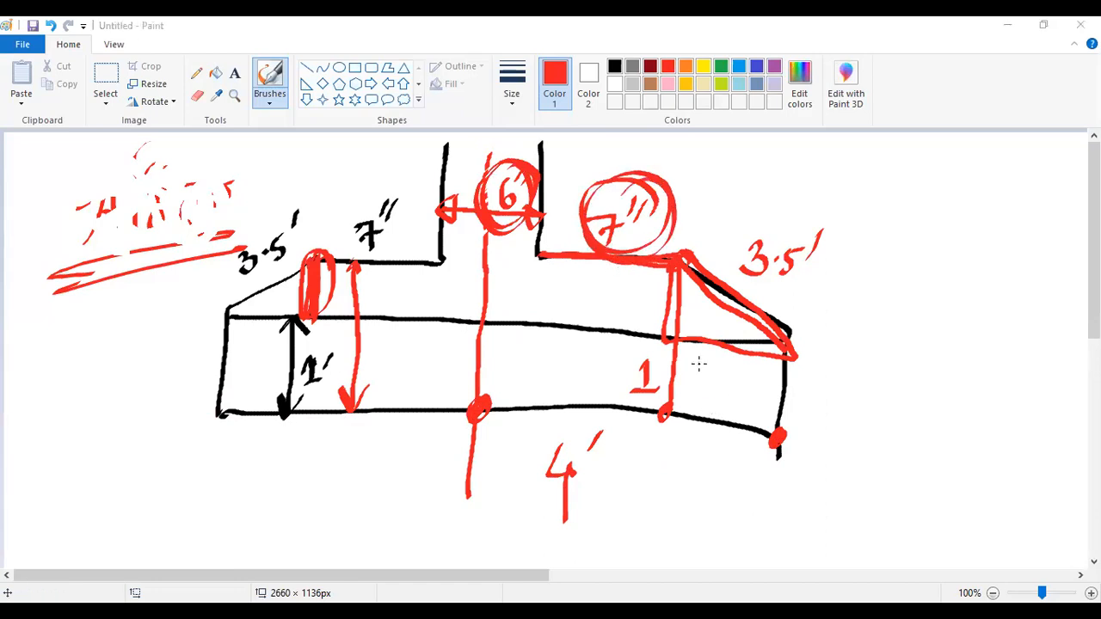
left_click(264, 103)
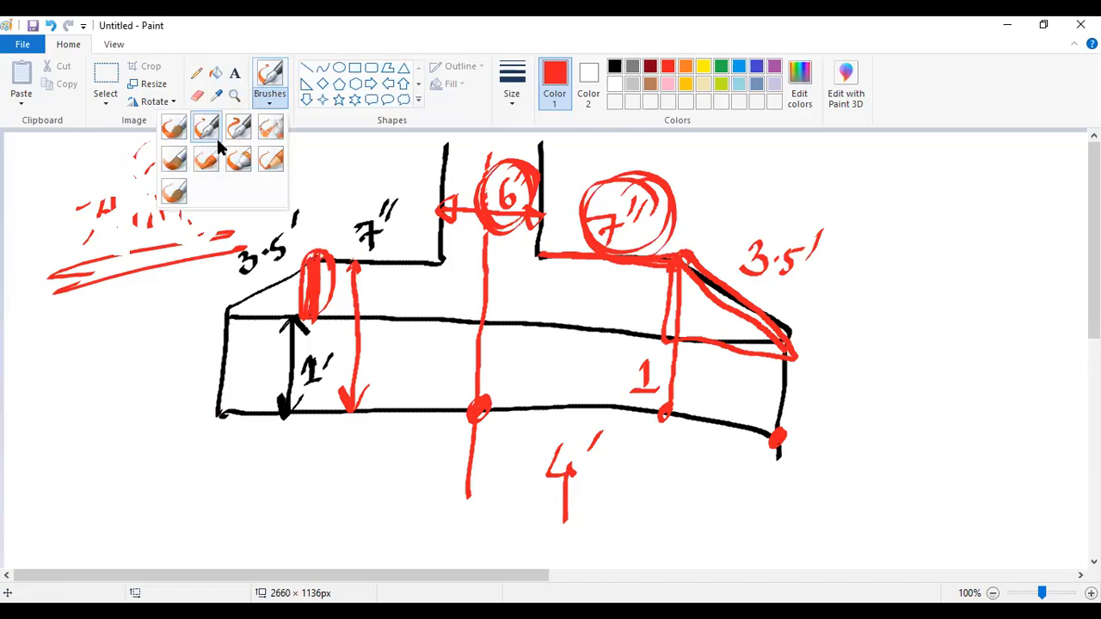
left_click(216, 136)
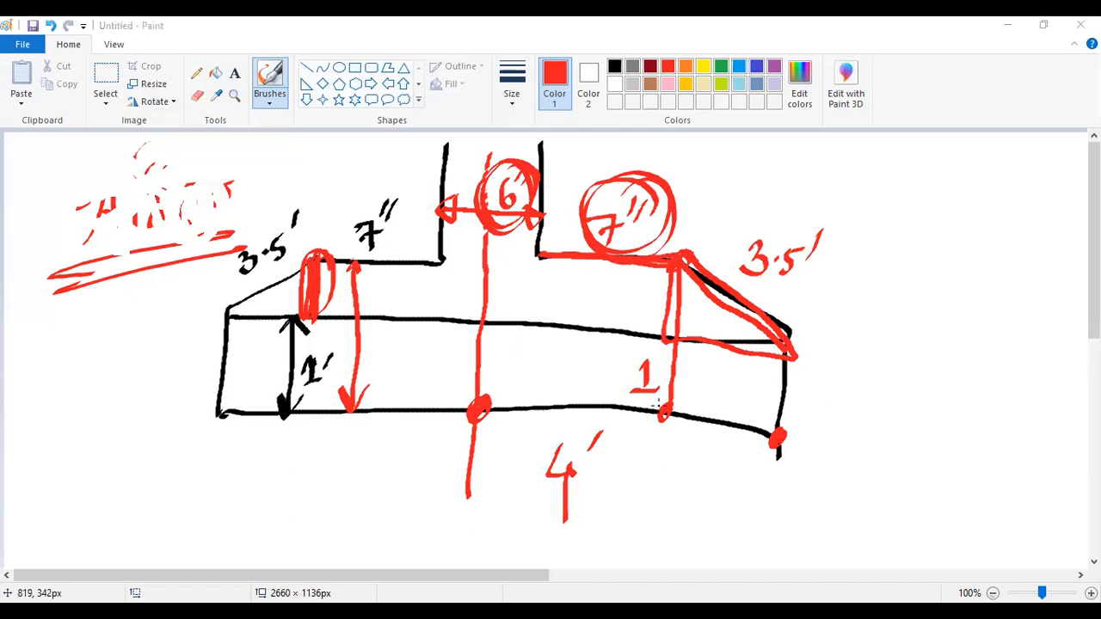
left_click_drag(831, 403, 831, 412)
left_click_drag(857, 368, 846, 391)
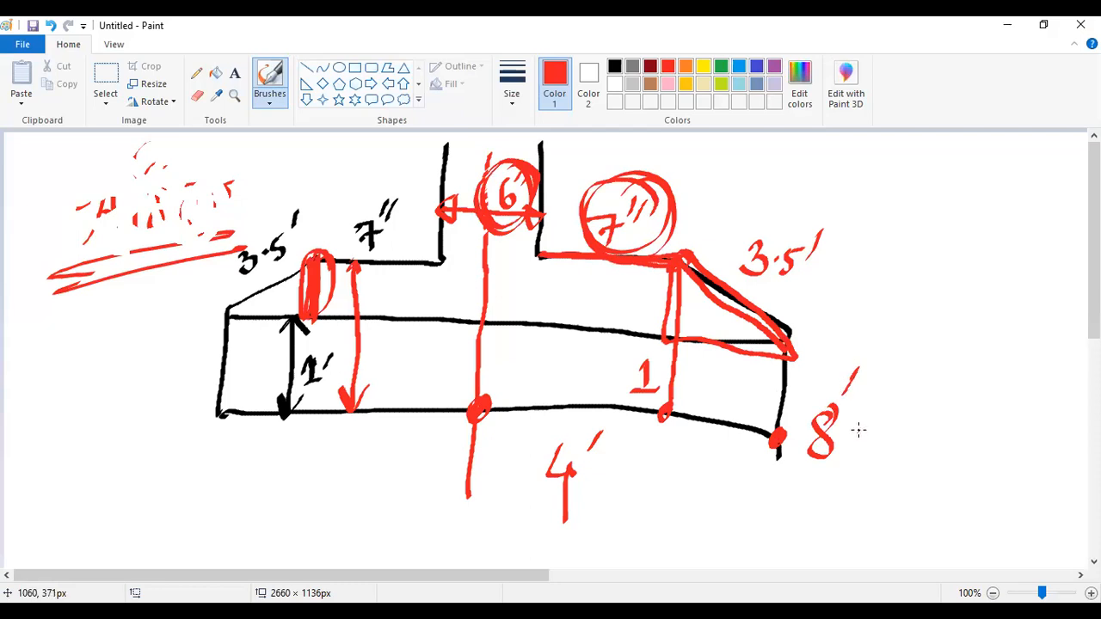
mouse_move(845, 433)
left_mouse_down()
mouse_move(883, 431)
mouse_move(914, 481)
left_mouse_up()
mouse_move(397, 217)
left_mouse_down()
mouse_move(344, 178)
mouse_move(394, 225)
left_mouse_up()
mouse_move(650, 209)
left_mouse_down()
mouse_move(642, 192)
mouse_move(646, 274)
left_mouse_up()
mouse_move(541, 164)
left_mouse_down()
mouse_move(466, 165)
mouse_move(556, 164)
left_mouse_up()
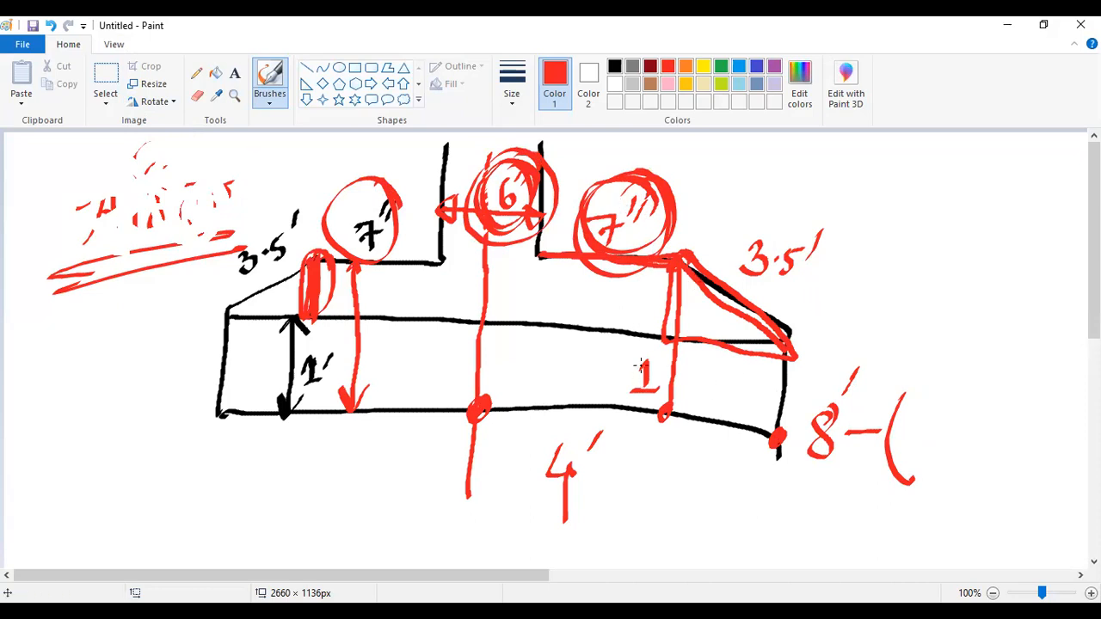
Write 4' − 6/12 above the right slope, overwrite the numerator with 13, and strike out the trailing dashes.
mouse_move(839, 169)
left_mouse_down()
mouse_move(825, 191)
mouse_move(858, 184)
left_mouse_up()
left_click_drag(850, 175, 843, 216)
mouse_move(878, 148)
left_mouse_down()
mouse_move(860, 163)
mouse_move(895, 200)
mouse_move(976, 203)
left_mouse_up()
left_click_drag(936, 153, 927, 171)
left_click_drag(921, 225, 921, 253)
left_click_drag(938, 226, 972, 251)
left_click_drag(990, 204, 1072, 203)
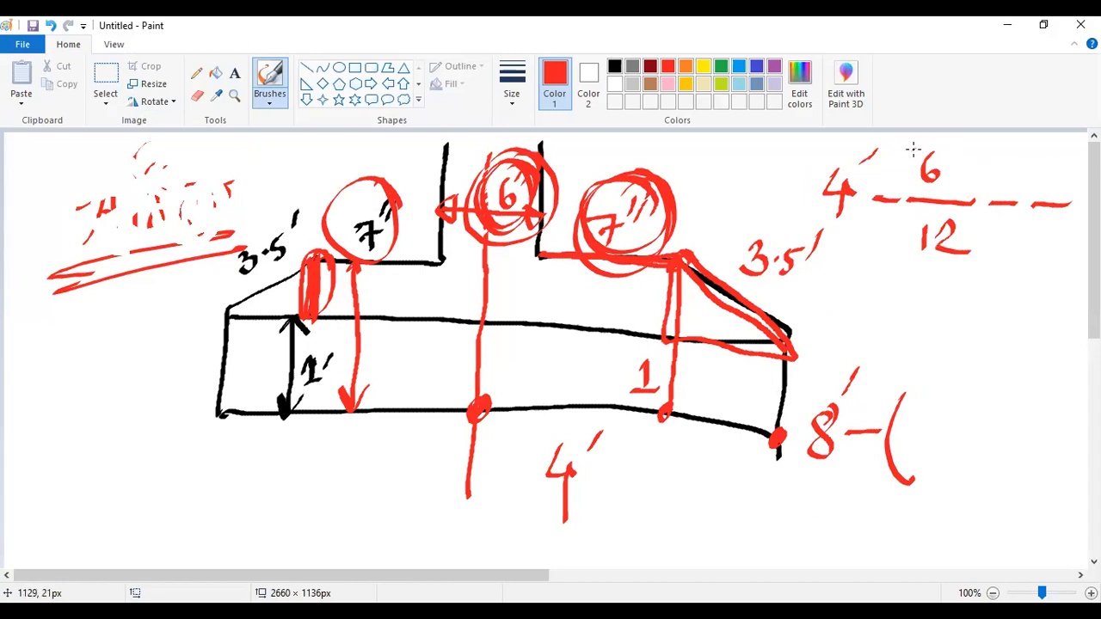
left_click_drag(935, 157, 931, 181)
mouse_move(947, 160)
left_mouse_down()
mouse_move(964, 171)
mouse_move(946, 184)
mouse_move(1021, 203)
mouse_move(1063, 231)
mouse_move(937, 154)
mouse_move(937, 183)
mouse_move(947, 182)
left_mouse_up()
Rewrite the calculation as 4' − 13/12 beside the right slope, and circle the 4' and the 13".
mouse_move(879, 317)
left_mouse_down()
mouse_move(904, 337)
mouse_move(895, 355)
left_mouse_up()
mouse_move(917, 283)
left_mouse_down()
mouse_move(907, 307)
mouse_move(934, 340)
left_mouse_up()
left_click_drag(954, 346, 1032, 346)
mouse_move(967, 296)
left_mouse_down()
mouse_move(965, 325)
mouse_move(981, 323)
left_mouse_up()
left_click_drag(972, 371, 969, 405)
mouse_move(981, 380)
left_mouse_down()
mouse_move(984, 398)
mouse_move(1023, 404)
left_mouse_up()
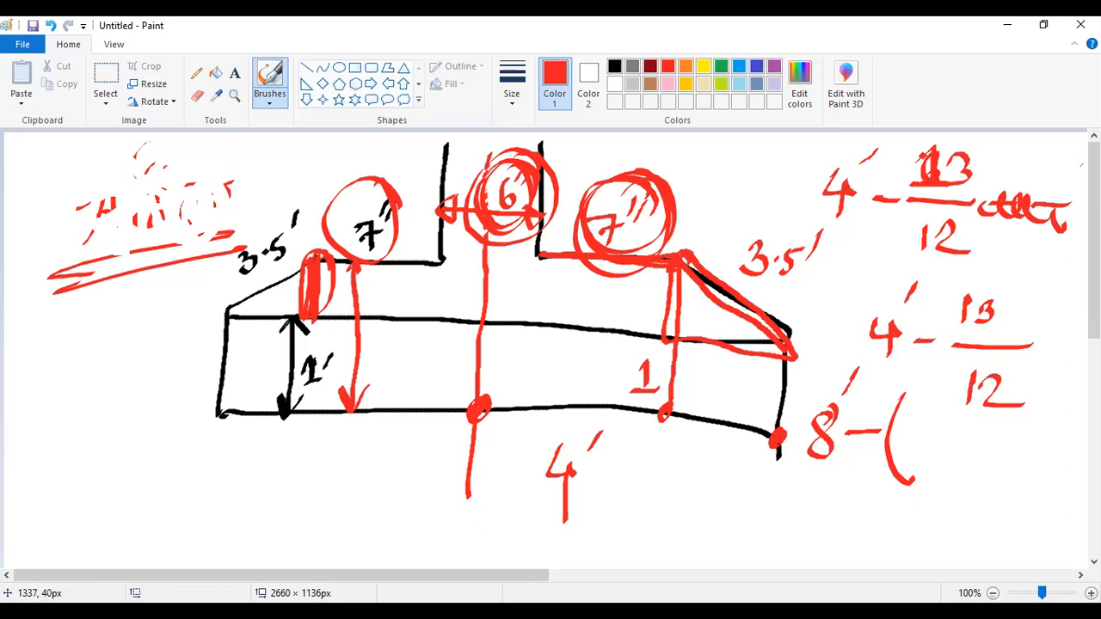
mouse_move(928, 265)
left_mouse_down()
mouse_move(845, 288)
mouse_move(931, 331)
mouse_move(946, 244)
left_mouse_up()
left_click_drag(1001, 281, 1011, 314)
mouse_move(963, 272)
left_mouse_down()
mouse_move(1024, 310)
mouse_move(962, 277)
left_mouse_up()
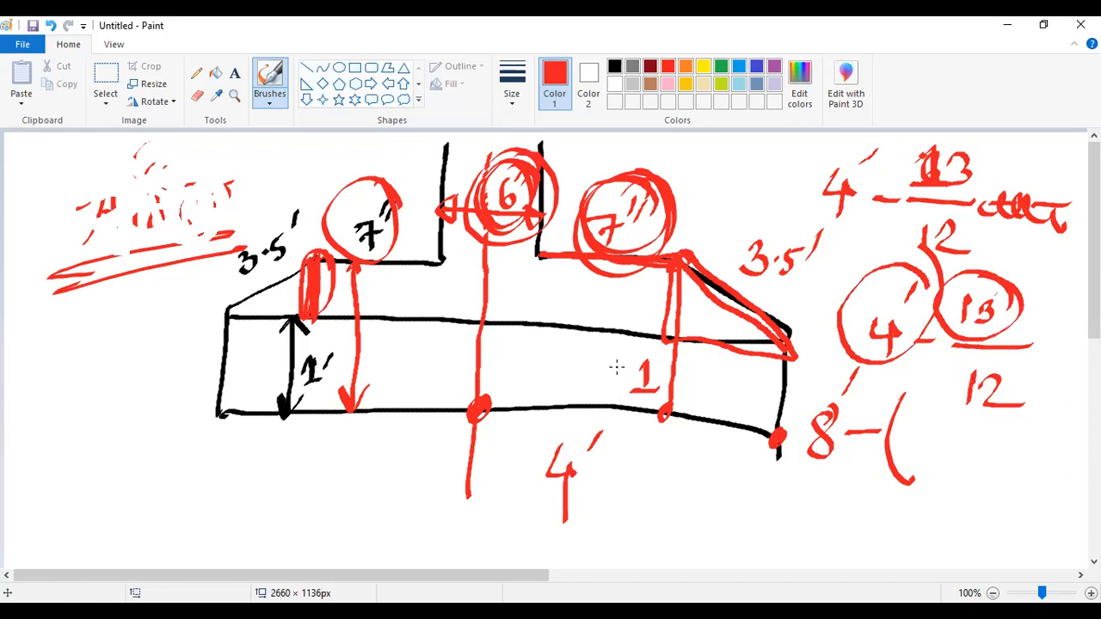
Sketch a right triangle left of the footing, labelling its base 2.91 and its sloped side 3.5', and emphasise its vertical side.
mouse_move(86, 321)
left_mouse_down()
mouse_move(86, 348)
mouse_move(183, 414)
left_mouse_up()
left_click_drag(97, 431, 118, 456)
left_click(122, 440)
left_click_drag(137, 430, 131, 459)
left_click_drag(151, 434, 151, 465)
left_click_drag(86, 320, 187, 418)
mouse_move(140, 319)
left_mouse_down()
mouse_move(140, 345)
mouse_move(165, 321)
mouse_move(171, 346)
left_mouse_up()
left_click(160, 342)
left_click_drag(200, 296, 195, 319)
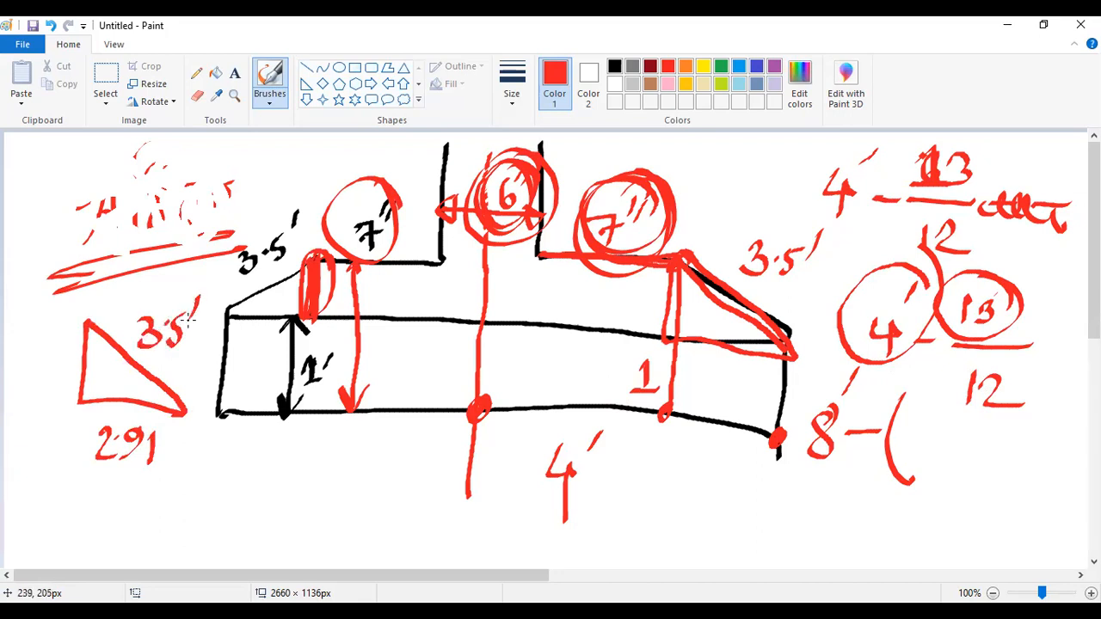
mouse_move(91, 323)
left_mouse_down()
mouse_move(86, 400)
mouse_move(89, 331)
left_mouse_up()
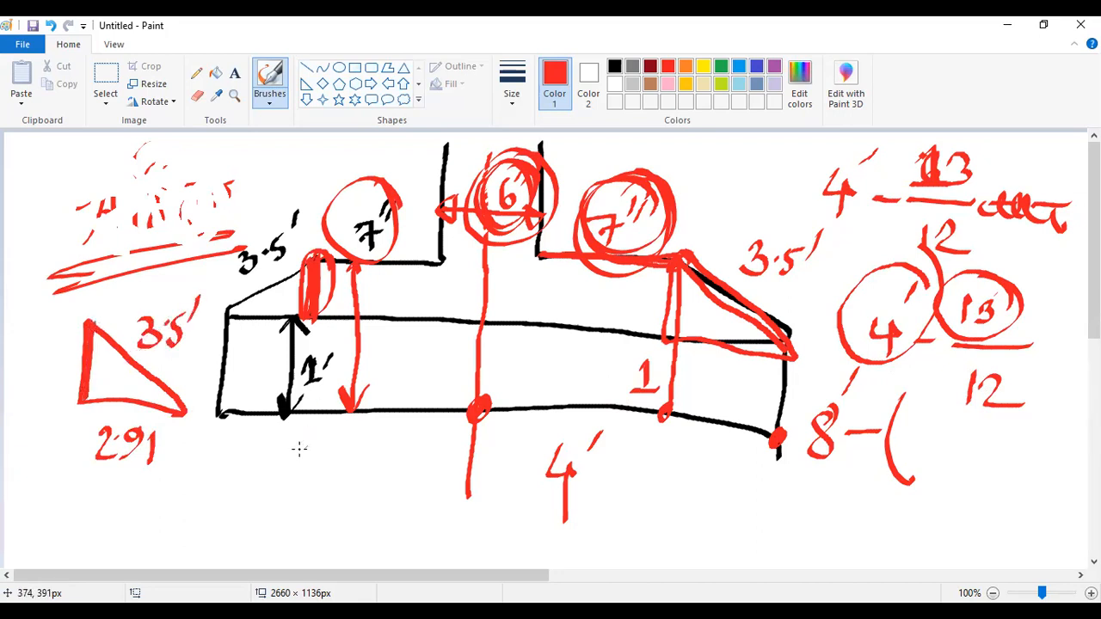
Write the square root of 3.5² − 2.91² below the footing to work out the triangle's vertical side.
mouse_move(209, 488)
left_mouse_down()
mouse_move(220, 494)
mouse_move(205, 516)
left_mouse_up()
mouse_move(233, 496)
left_mouse_down()
mouse_move(240, 488)
mouse_move(247, 513)
left_mouse_up()
left_click_drag(258, 442, 301, 448)
mouse_move(291, 490)
left_mouse_down()
mouse_move(315, 480)
mouse_move(353, 503)
left_mouse_up()
mouse_move(382, 456)
left_mouse_down()
mouse_move(372, 506)
mouse_move(392, 502)
left_mouse_up()
left_click_drag(397, 441, 433, 451)
mouse_move(177, 504)
left_mouse_down()
mouse_move(179, 521)
mouse_move(263, 411)
left_mouse_up()
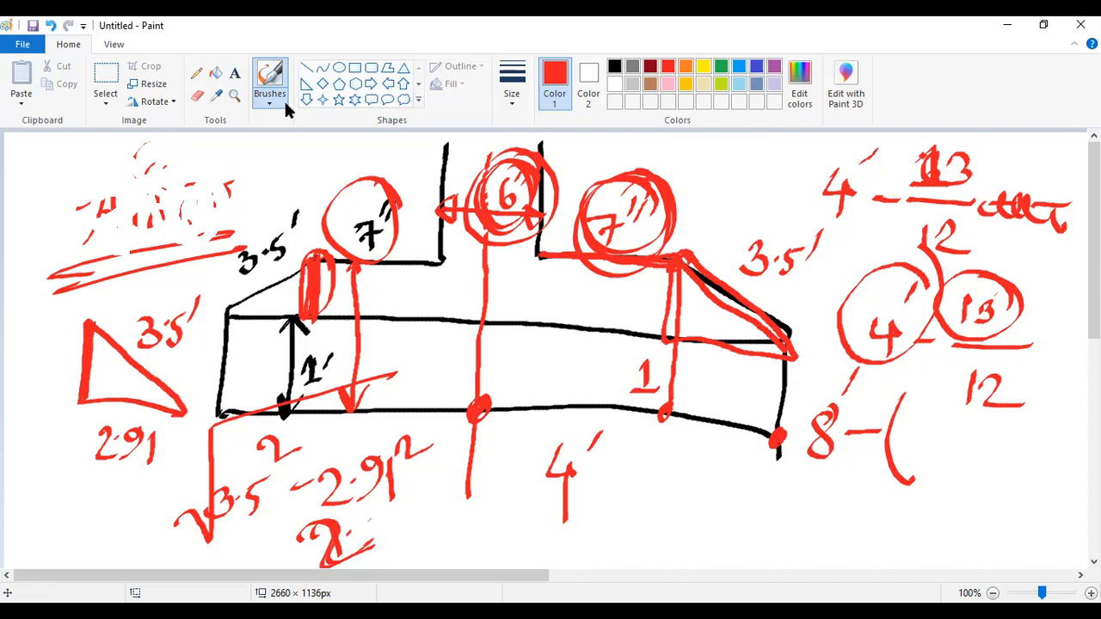
left_click_drag(411, 265, 399, 315)
mouse_move(392, 301)
left_mouse_down()
mouse_move(400, 317)
mouse_move(418, 277)
mouse_move(447, 305)
left_mouse_up()
mouse_move(449, 278)
left_mouse_down()
mouse_move(444, 293)
mouse_move(410, 263)
left_mouse_up()
left_click_drag(310, 338, 295, 361)
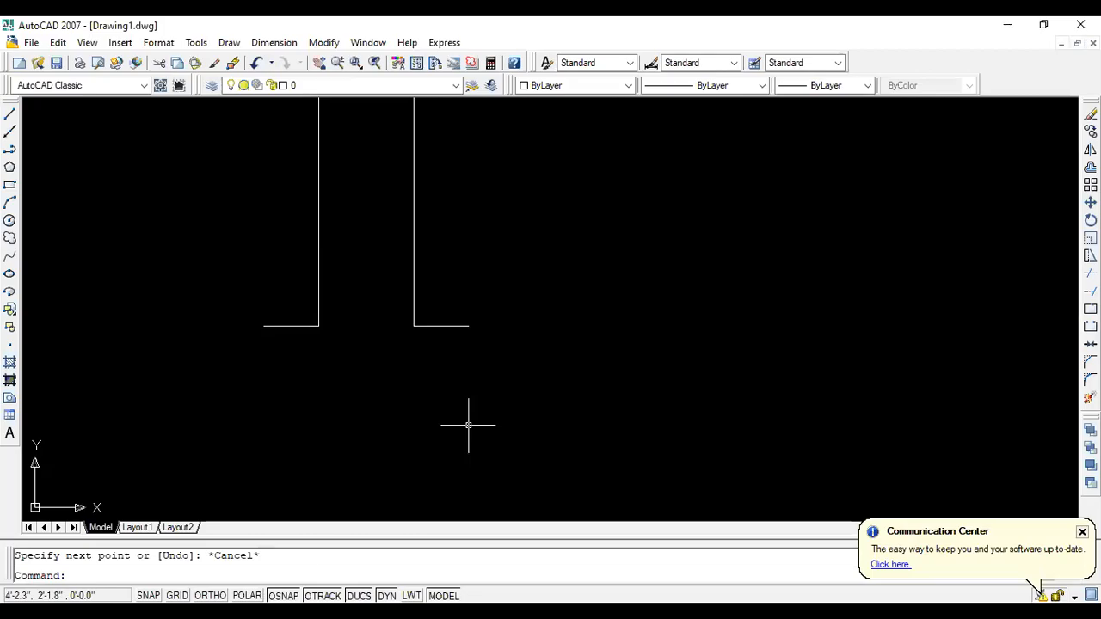
Switch to AutoCAD and draw a line joining the column's two lower corners between the ledges.
key("Escape")
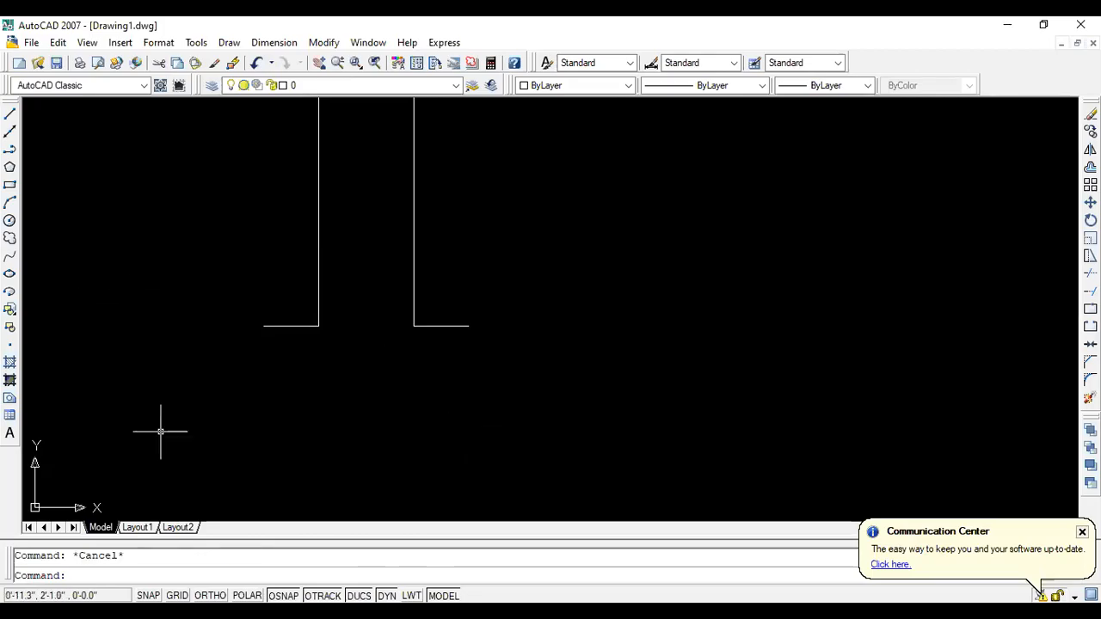
left_click(10, 114)
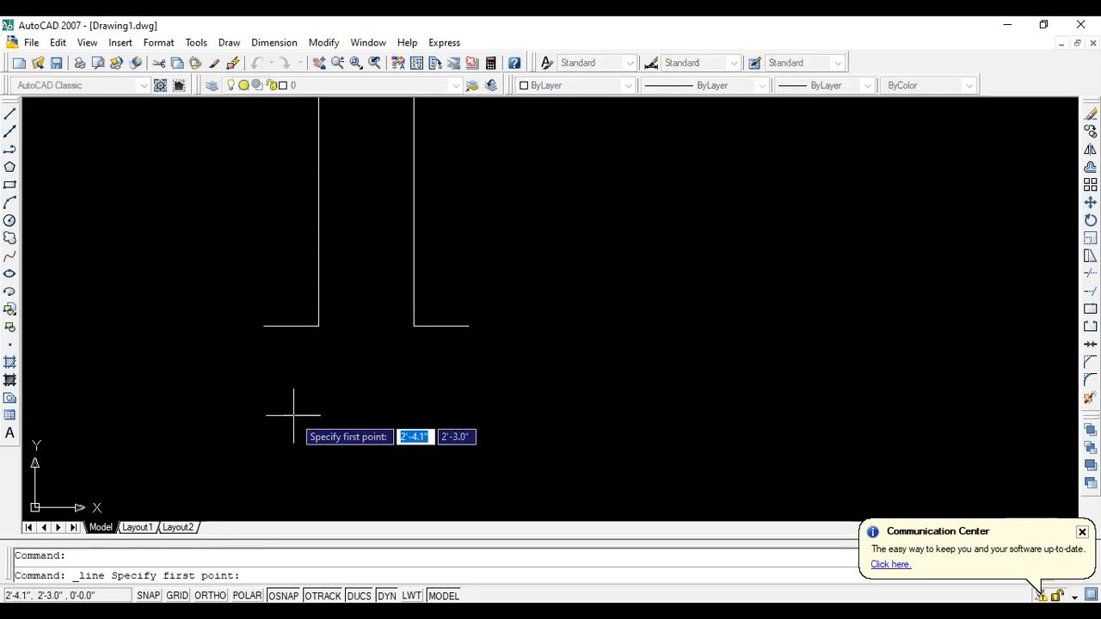
scroll(405, 422, "down", 4)
scroll(368, 420, "up", 3)
scroll(168, 392, "down", 1)
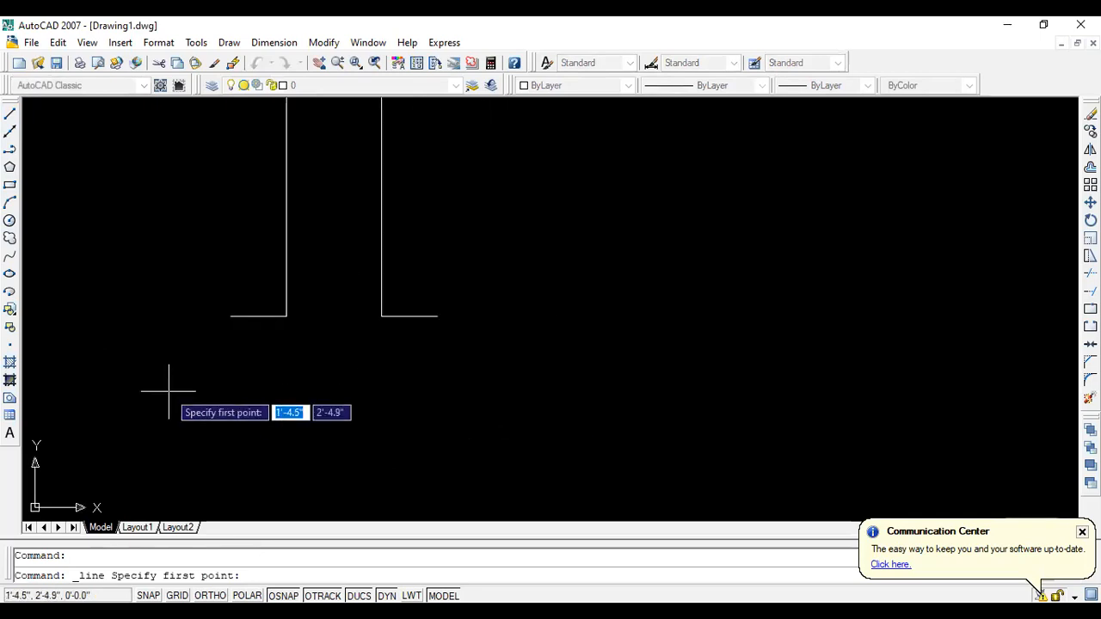
scroll(492, 415, "down", 2)
scroll(422, 402, "up", 2)
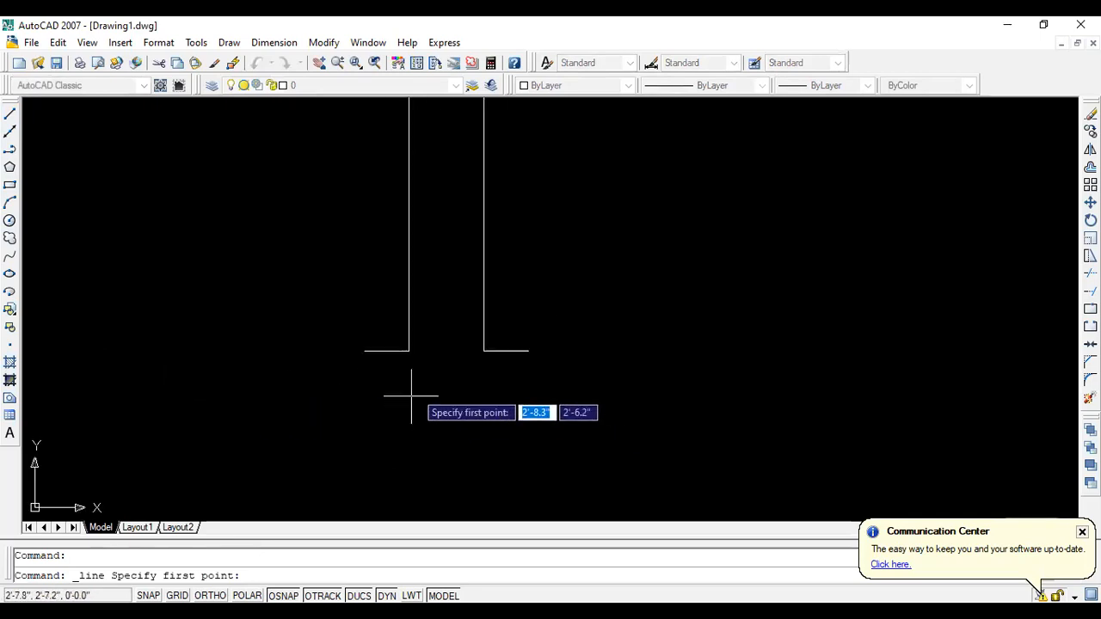
left_click(409, 351)
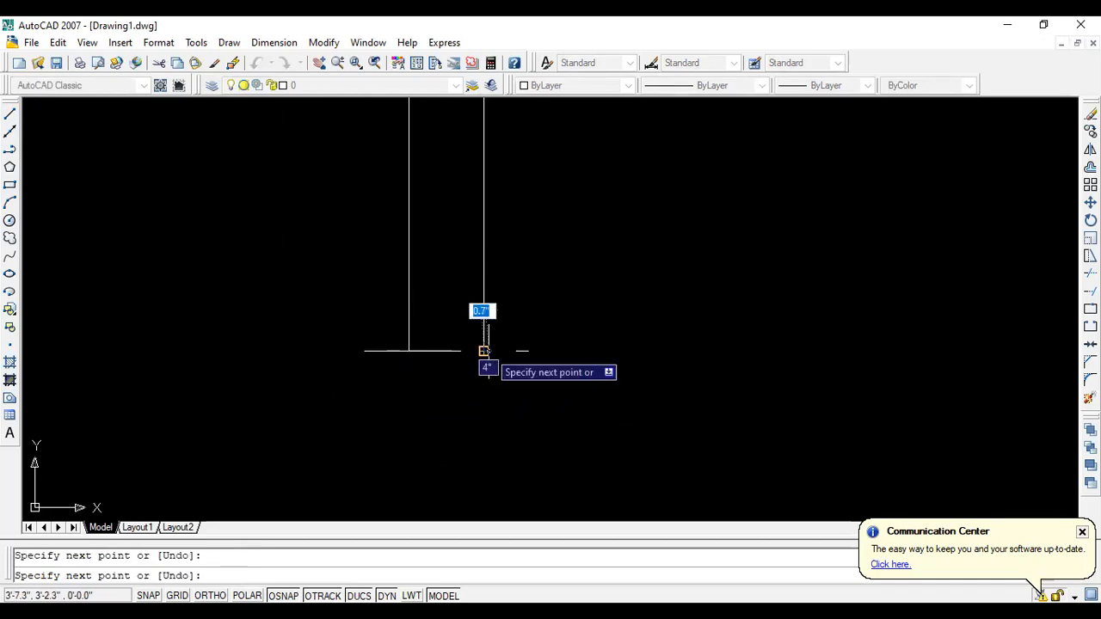
key("Escape")
scroll(438, 333, "up", 3)
scroll(404, 386, "down", 4)
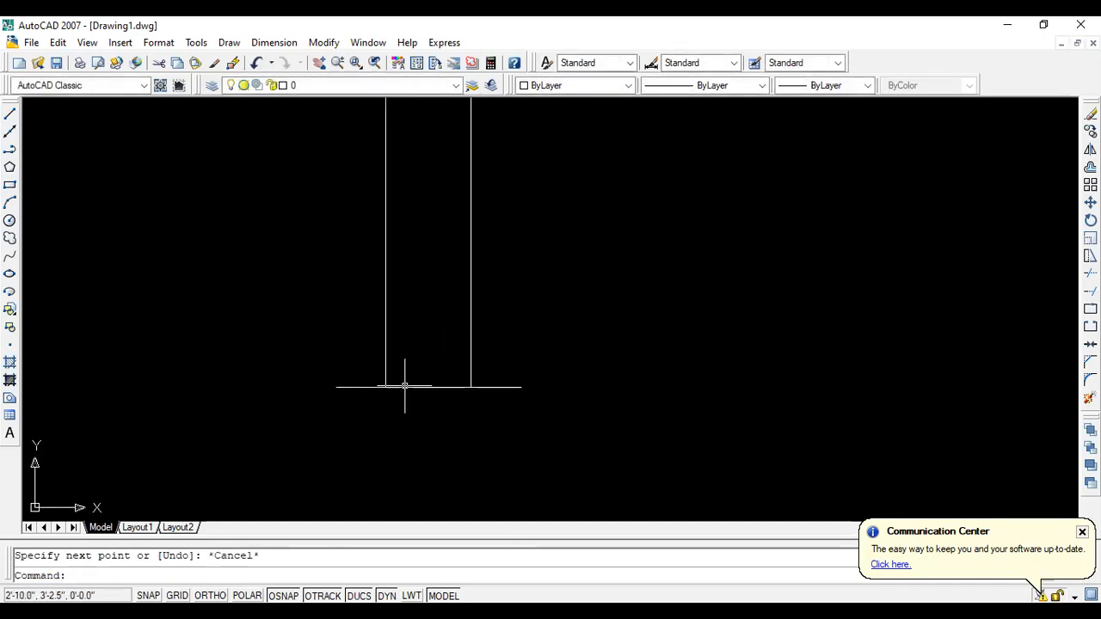
left_click(10, 115)
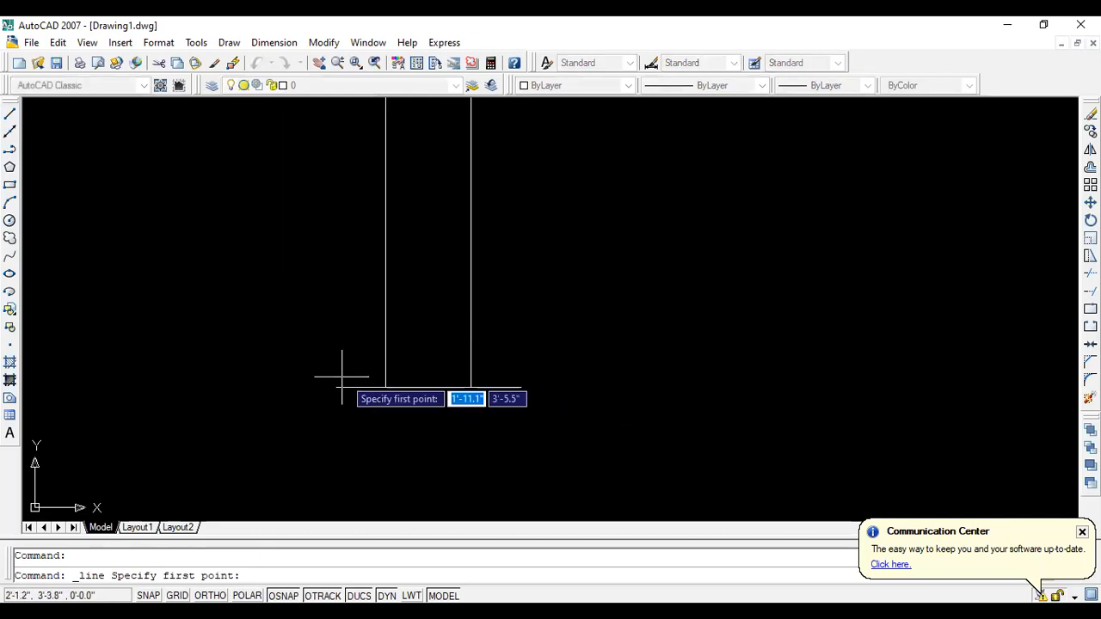
left_click(428, 388)
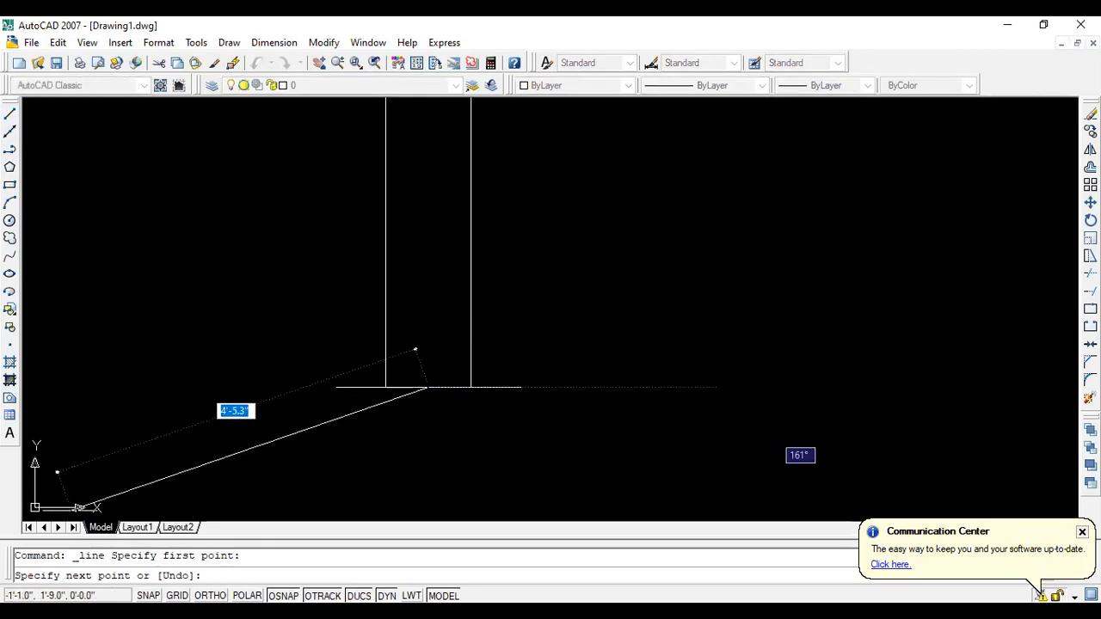
left_click(210, 596)
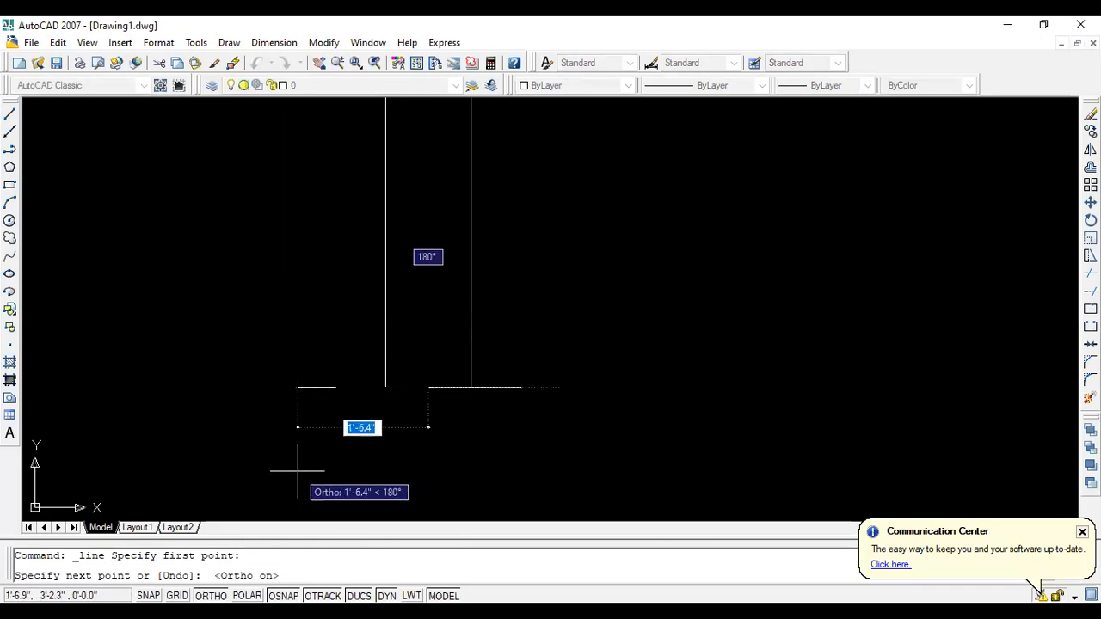
key("Return")
key("Escape")
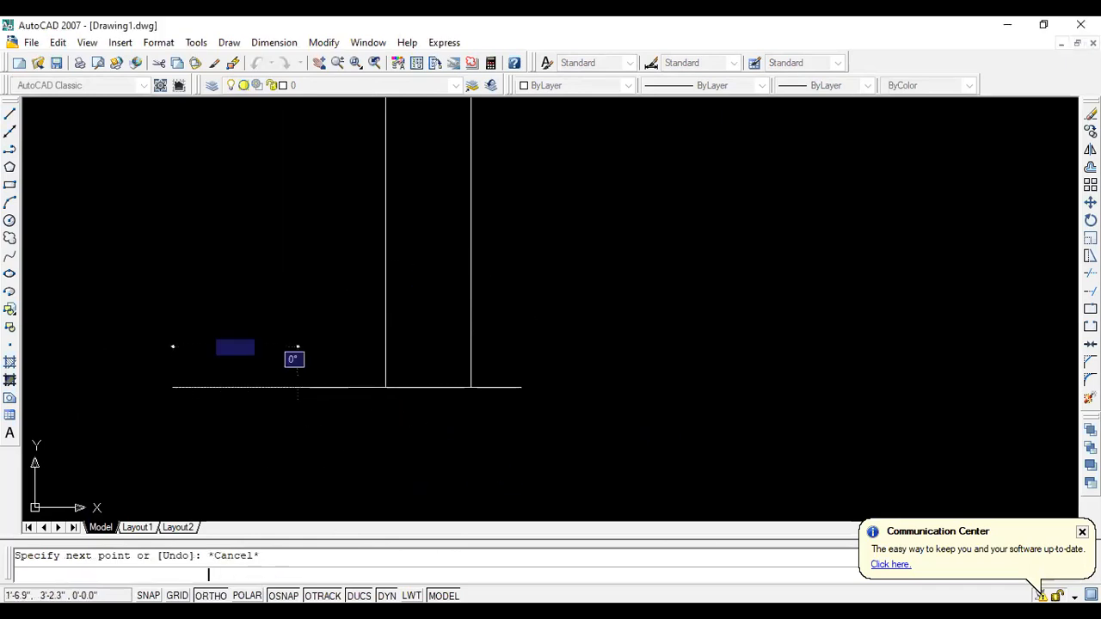
key("ctrl+z")
key("Escape")
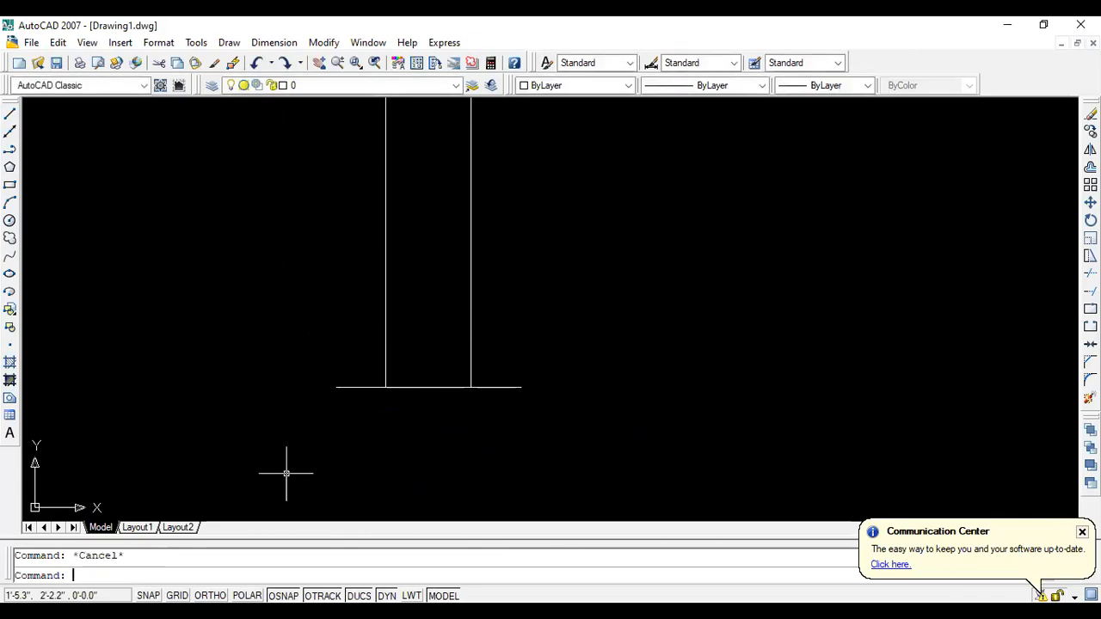
left_click(9, 114)
scroll(428, 388, "down", 2)
scroll(427, 389, "down", 3)
left_click(428, 390)
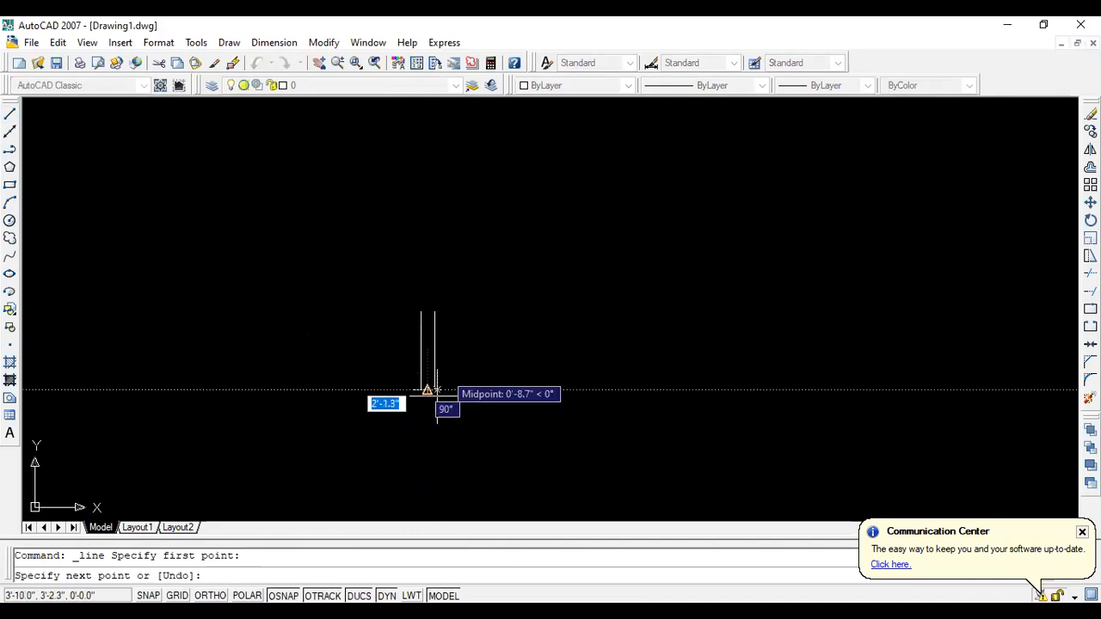
key("Escape")
scroll(428, 390, "up", 6)
scroll(533, 374, "up", 2)
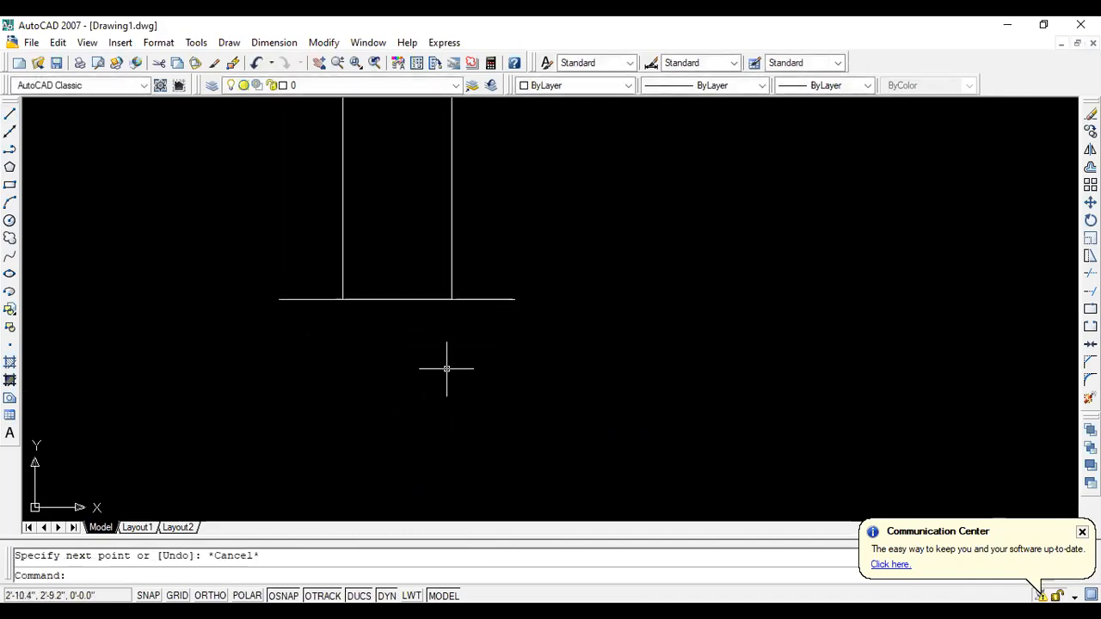
With Ortho on, draw a 3' vertical guide line downward from the midpoint of the line joining the column's lower corners.
left_click(11, 117)
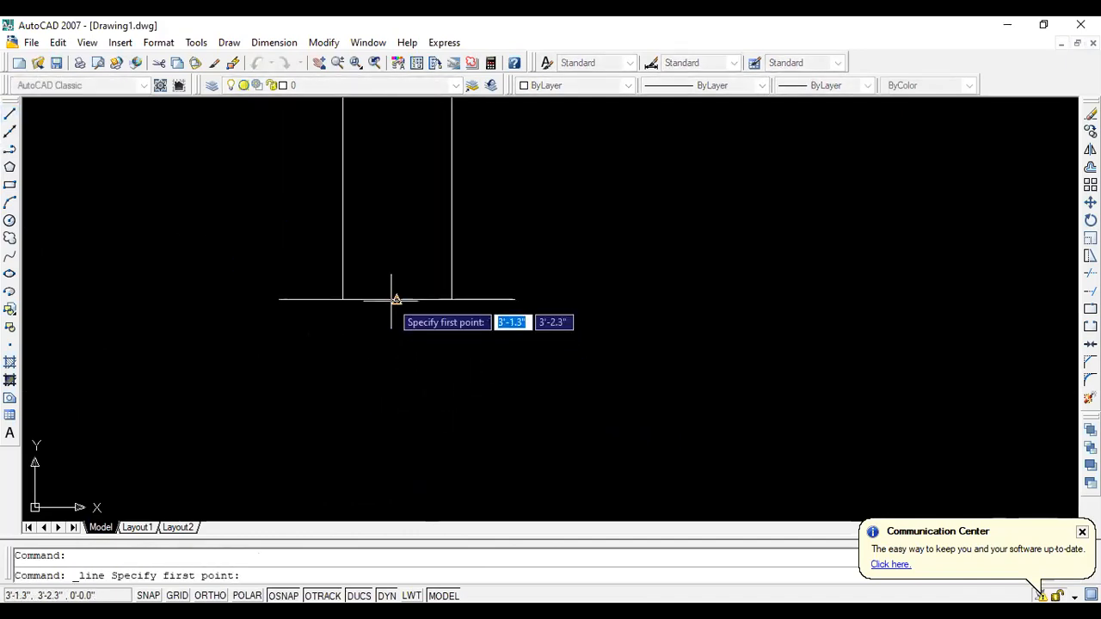
left_click(397, 300)
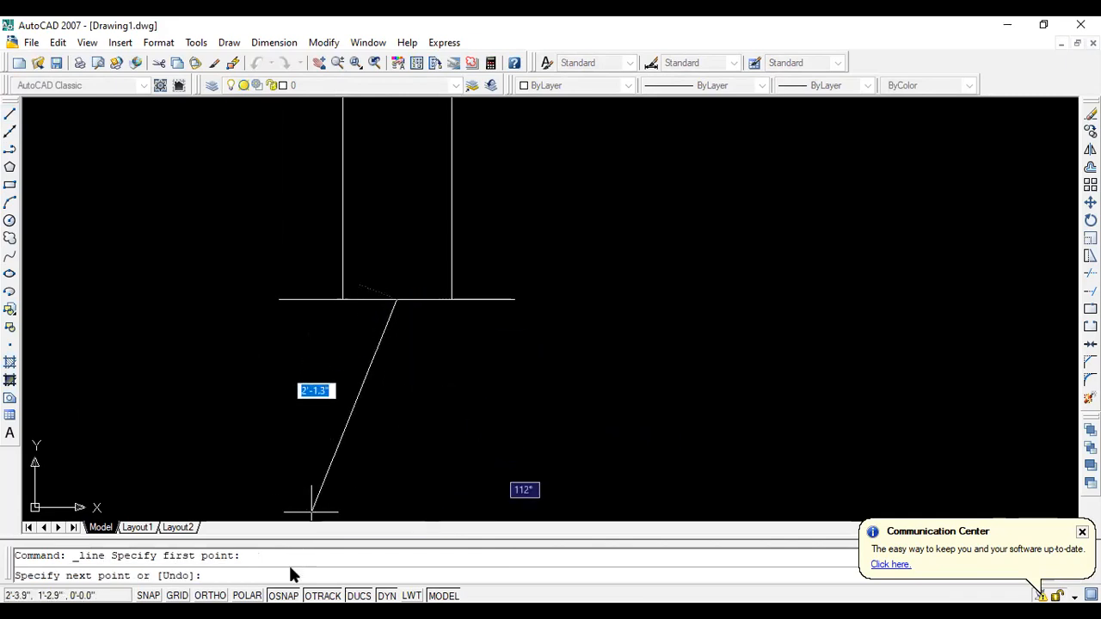
key("F8")
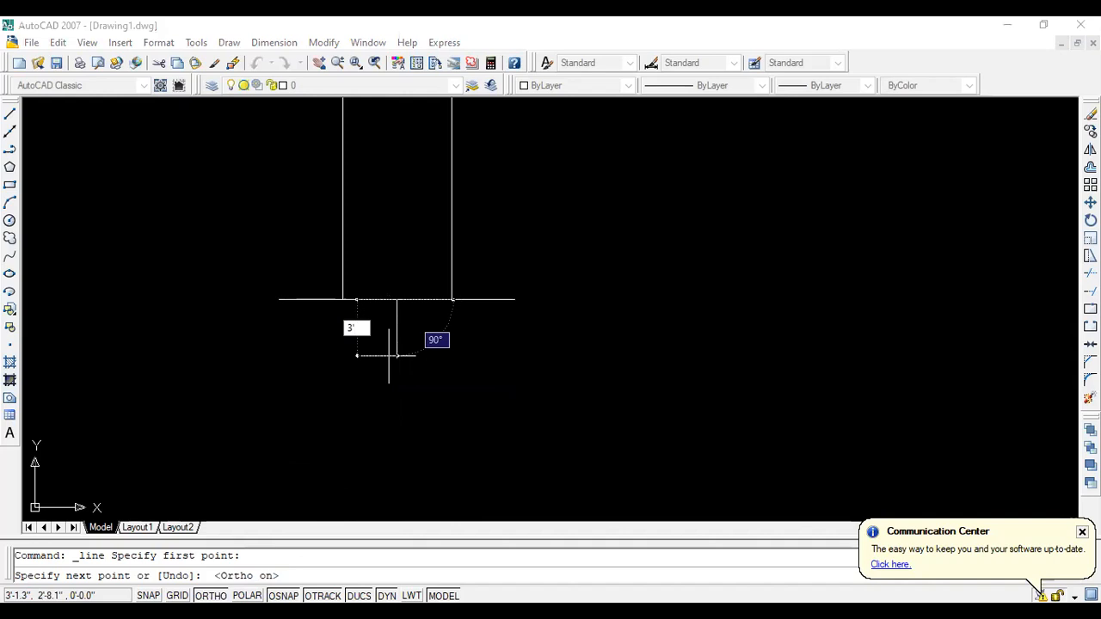
key("Escape")
scroll(344, 315, "down", 5)
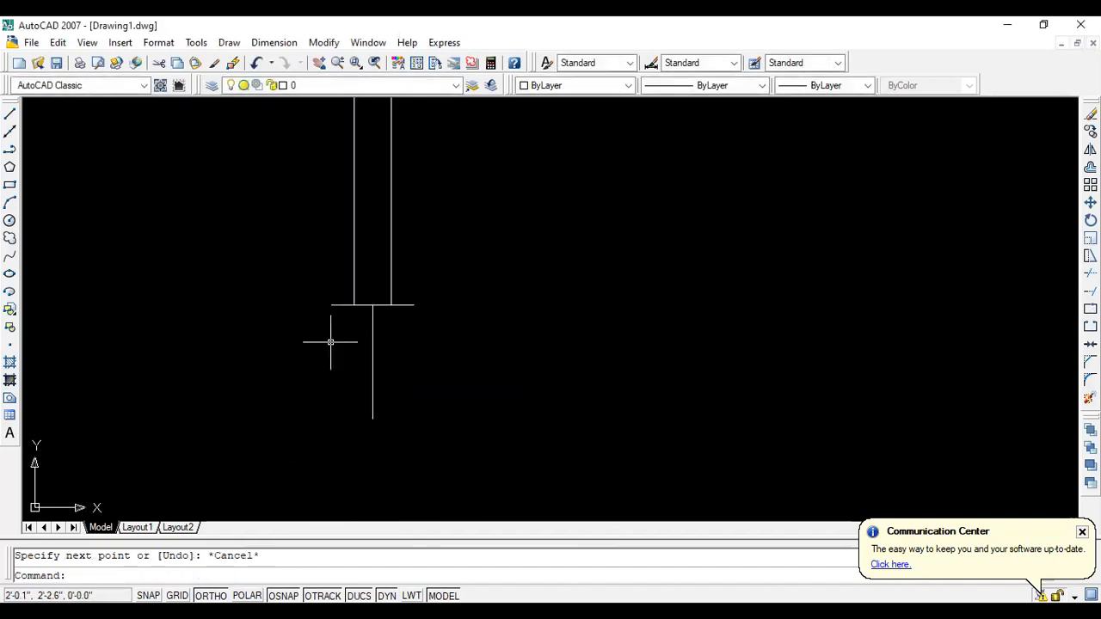
scroll(414, 373, "down", 2)
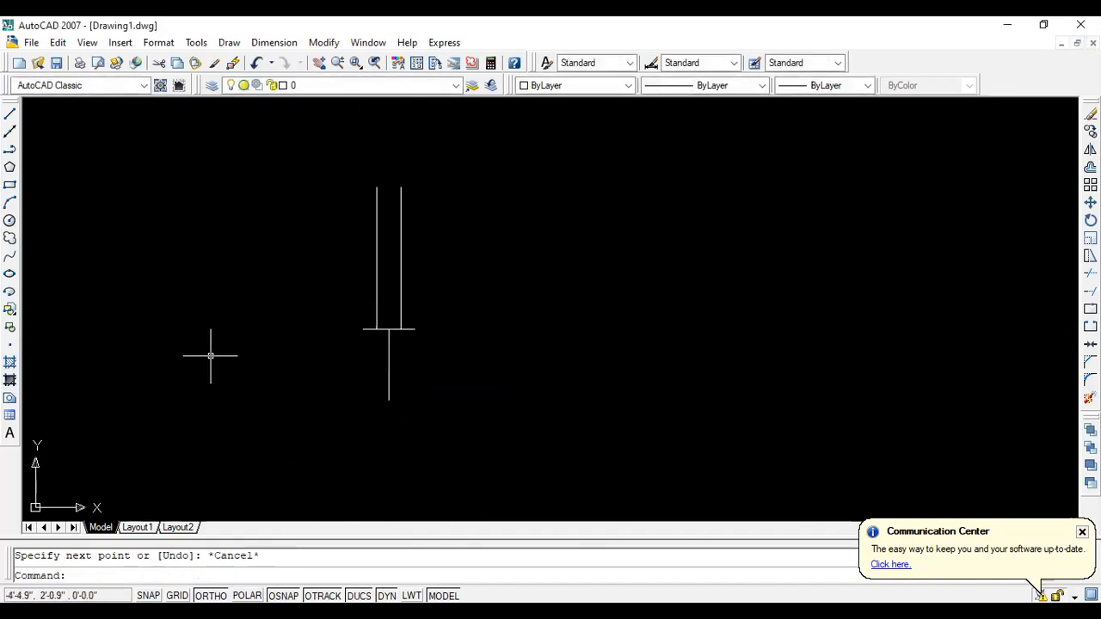
Draw a 4' horizontal line to the left from the lower end of the vertical guide line as half the footing base.
left_click(9, 117)
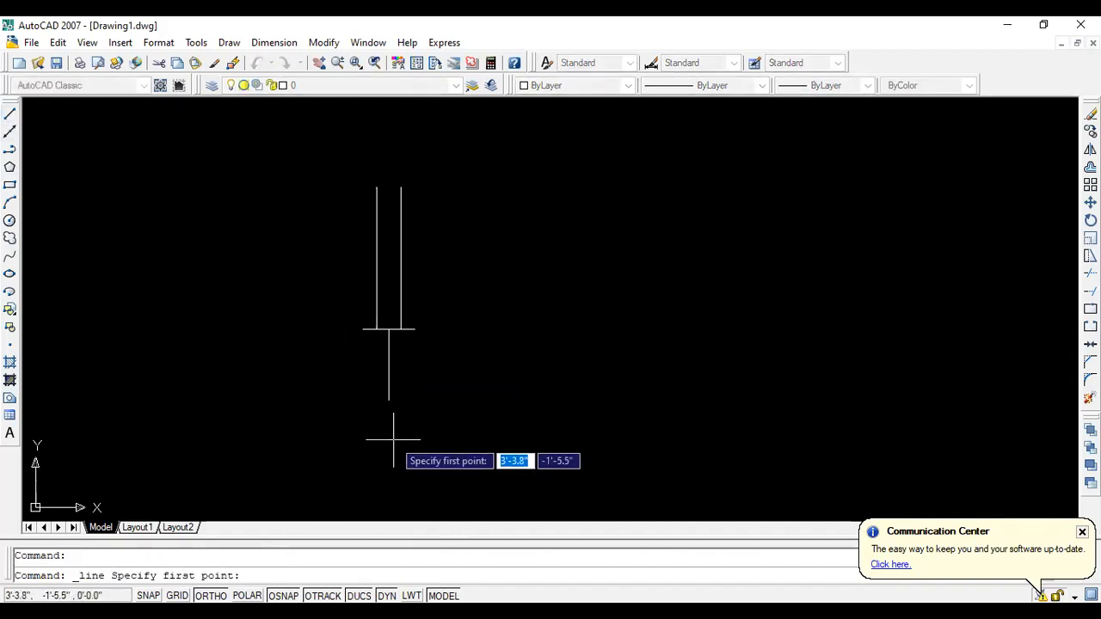
scroll(393, 439, "up", 1)
scroll(393, 438, "down", 3)
scroll(308, 386, "up", 2)
scroll(307, 386, "down", 2)
scroll(304, 387, "up", 2)
scroll(305, 387, "up", 1)
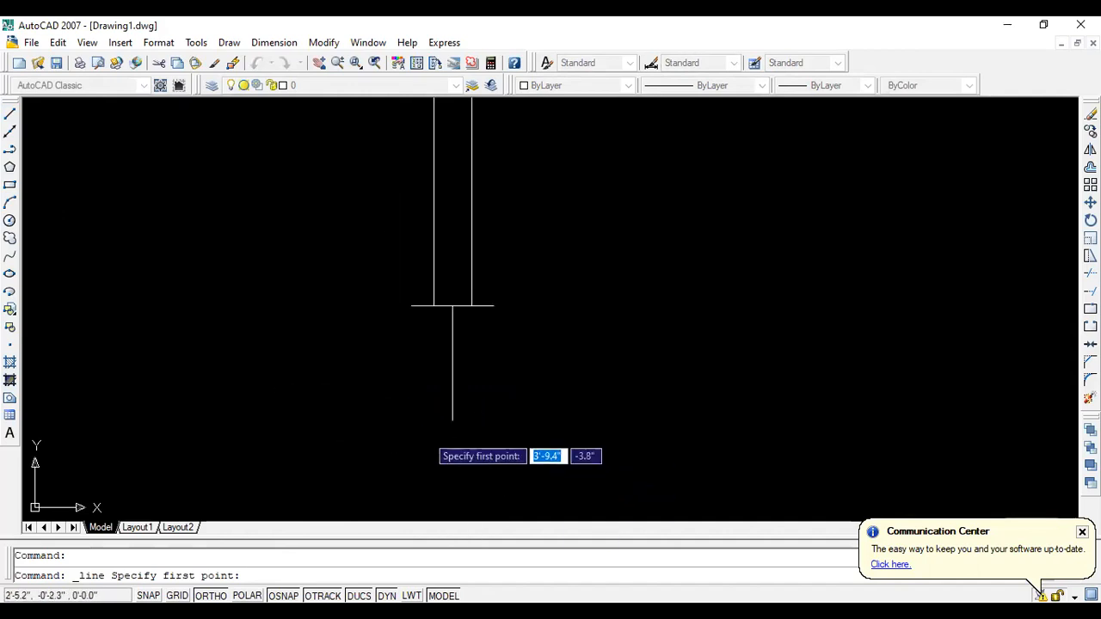
left_click(452, 421)
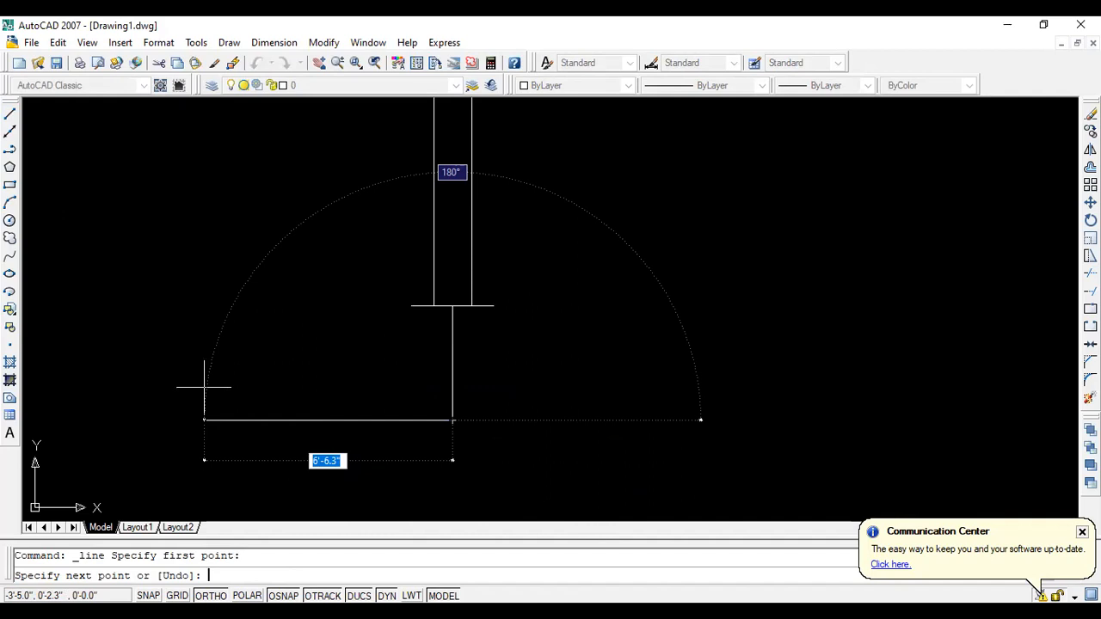
type("4'")
key("Return")
key("Escape")
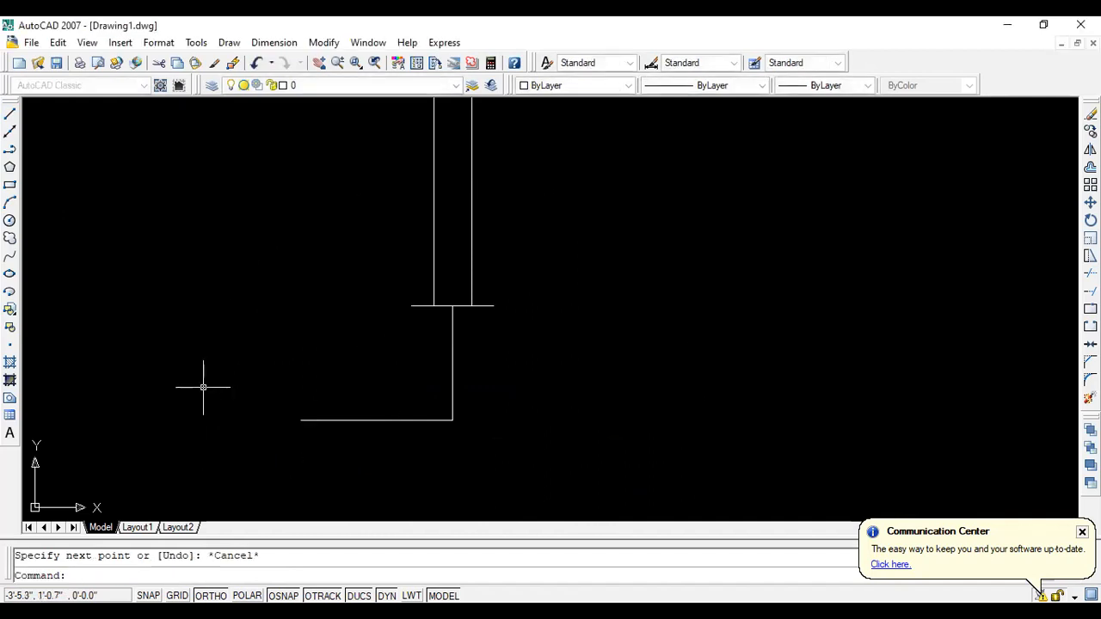
Draw the matching 4' right half of the footing base, and erase the vertical guide and the line joining the column's corners.
left_click(10, 114)
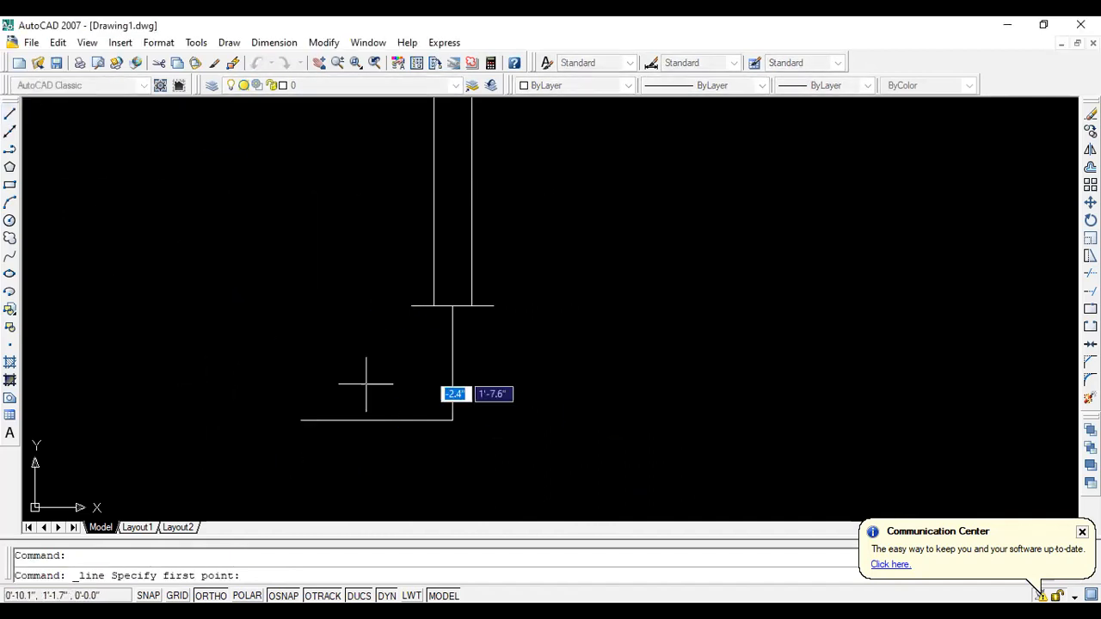
left_click(453, 421)
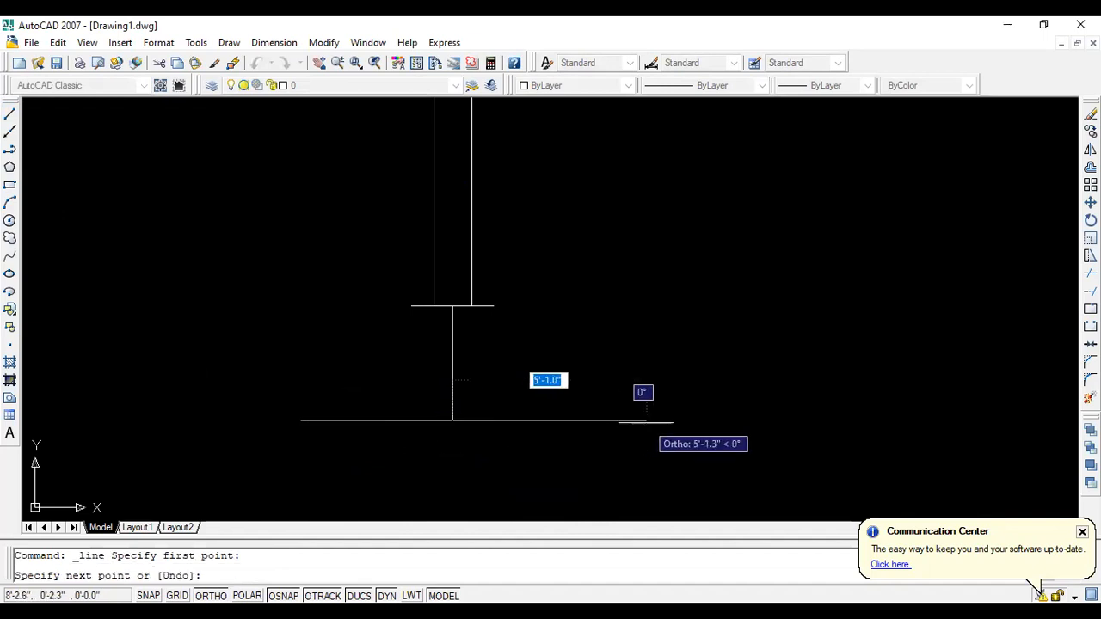
key("Escape")
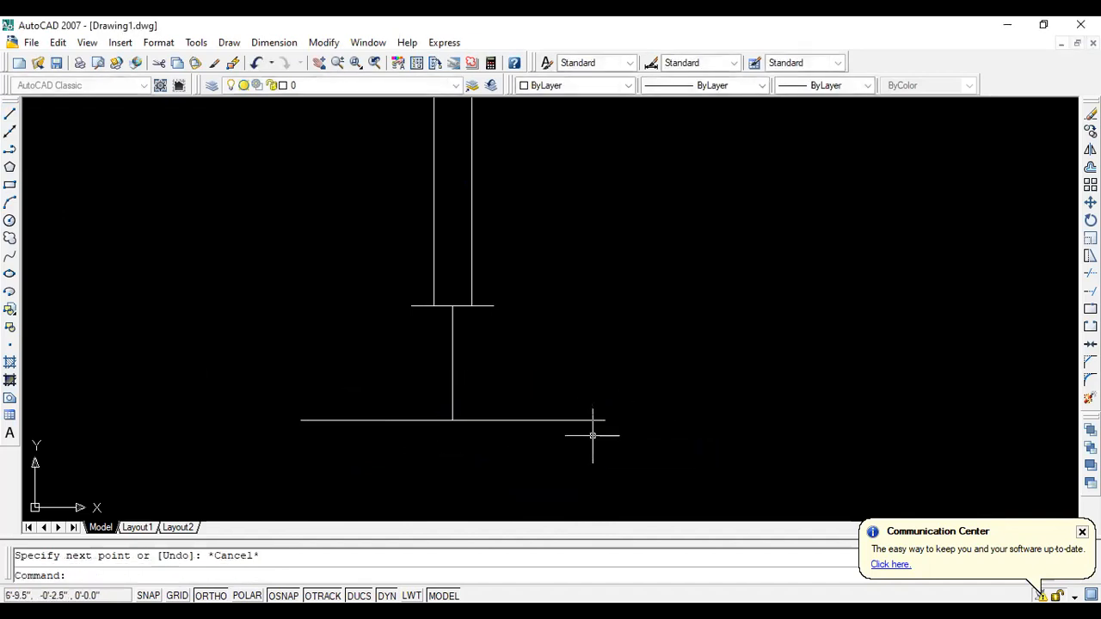
left_click(452, 343)
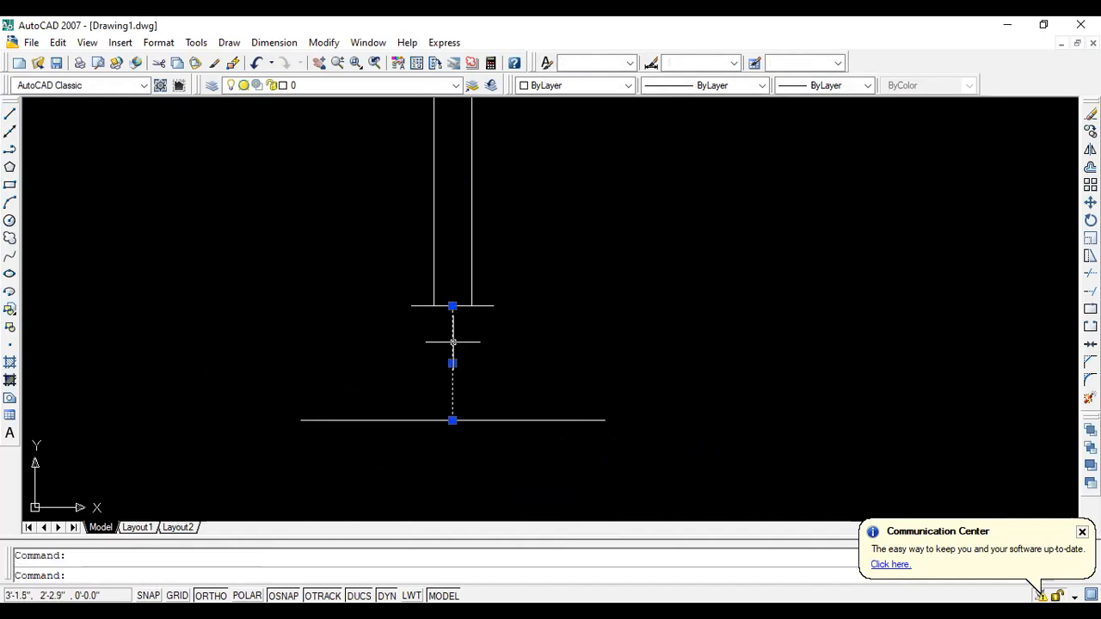
key("Delete")
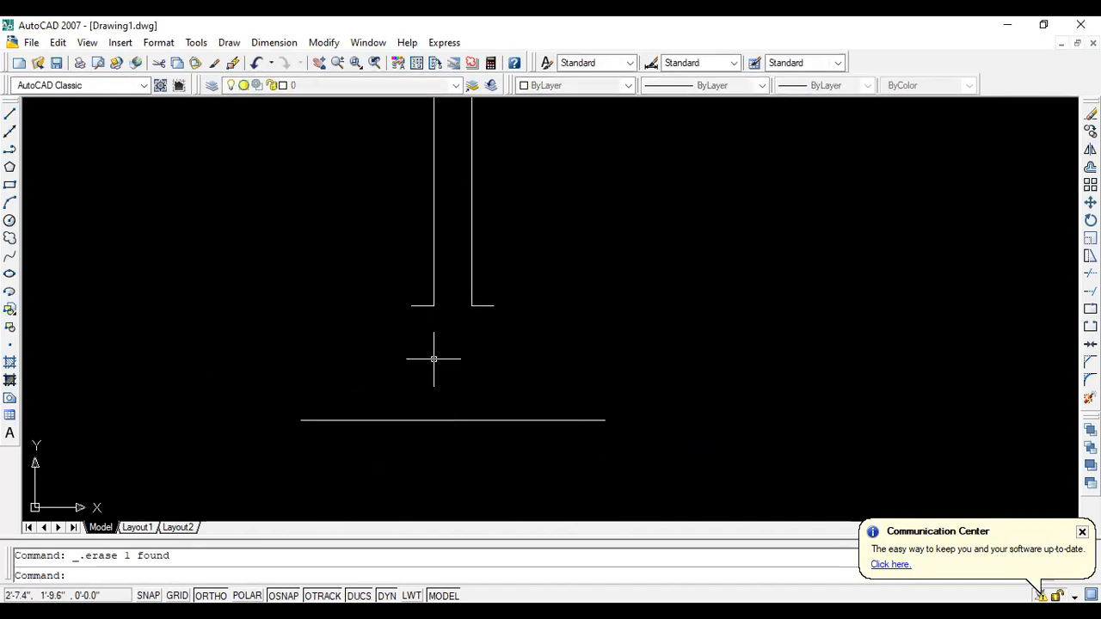
Draw a 1' vertical line upward from each end of the footing base to form its side edges.
left_click(9, 115)
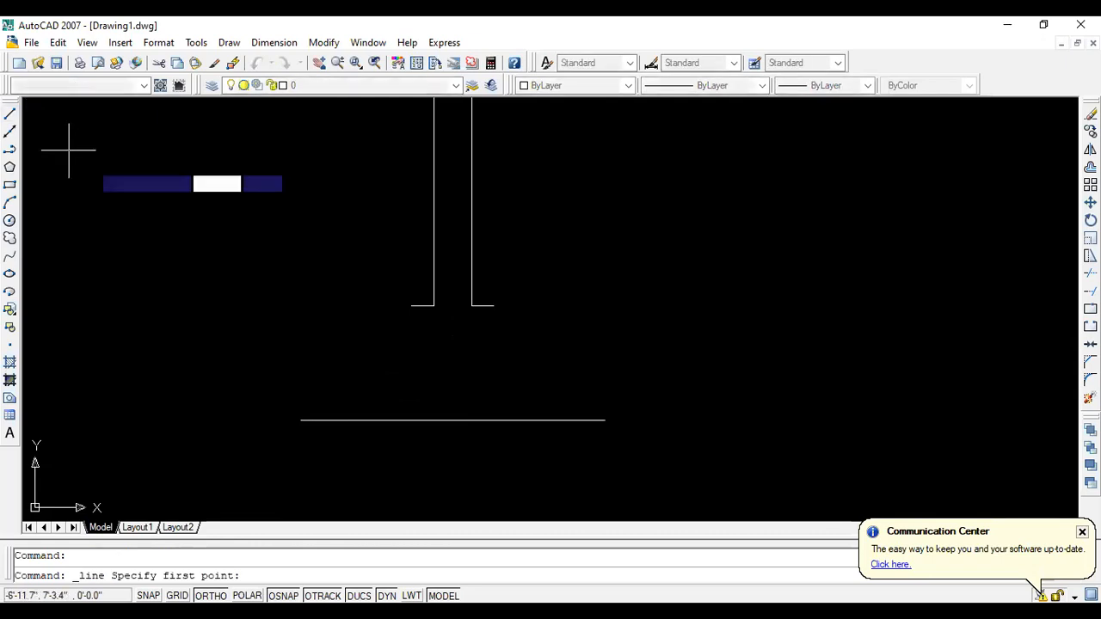
left_click(300, 419)
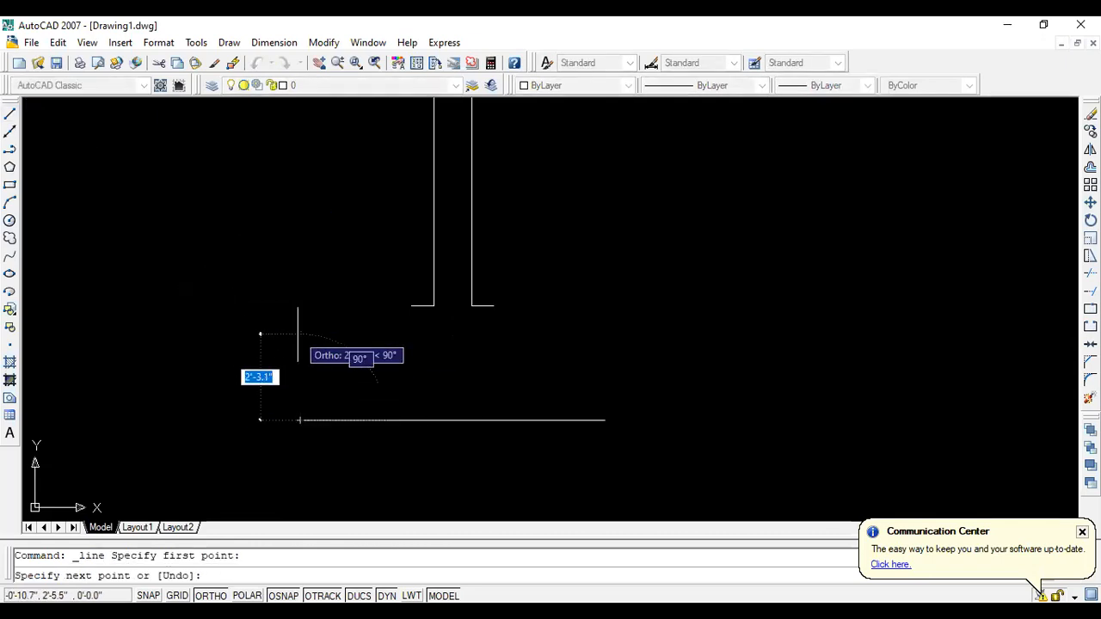
key("Escape")
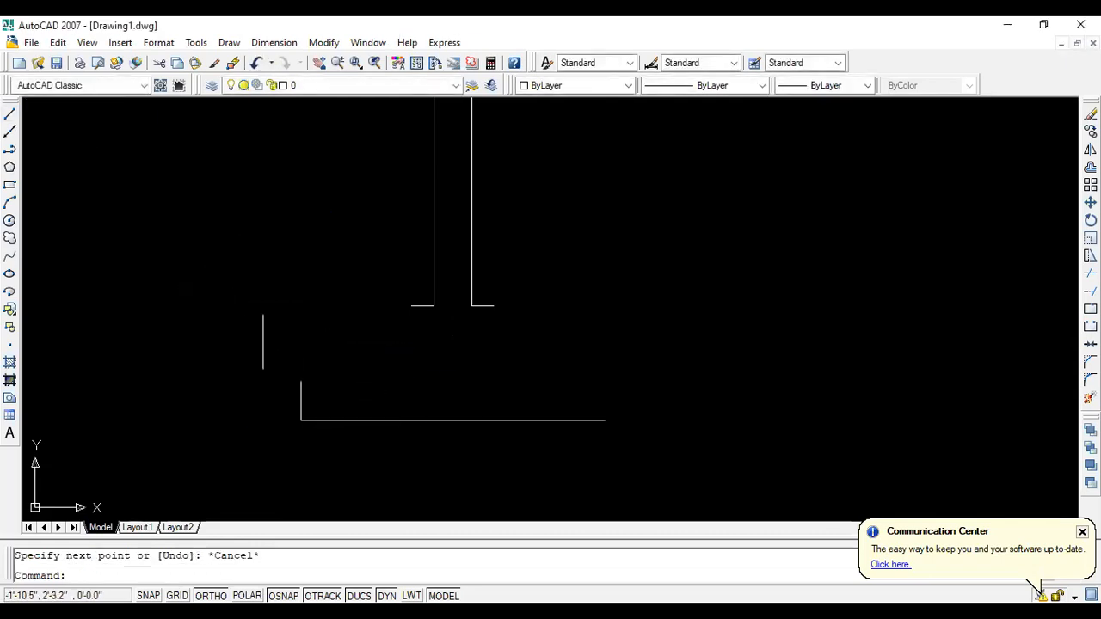
left_click(10, 115)
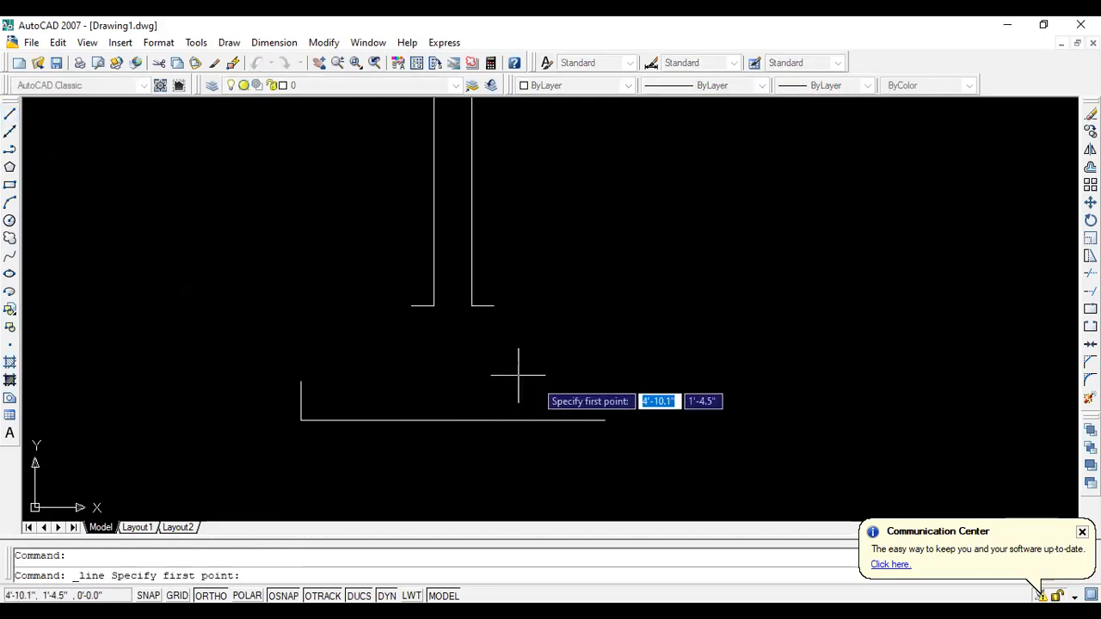
left_click(605, 420)
type("1'")
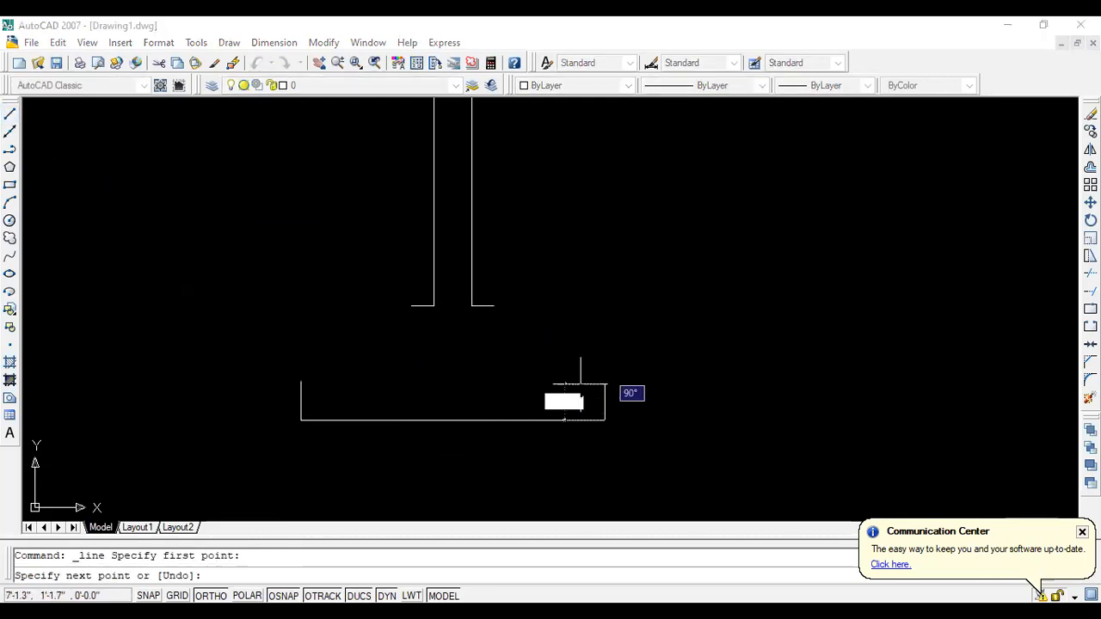
key("Escape")
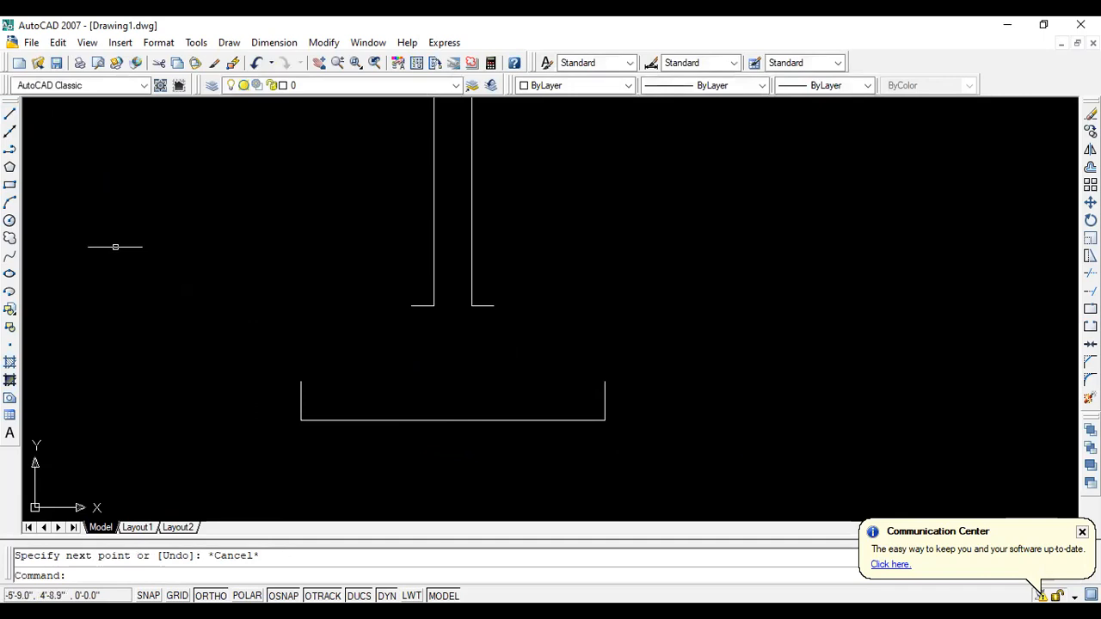
Draw the two sloped footing faces, joining each ledge's outer end to the upper end of the side edge below it.
left_click(10, 114)
left_click(410, 305)
left_click(301, 381)
key("Escape")
left_click(10, 115)
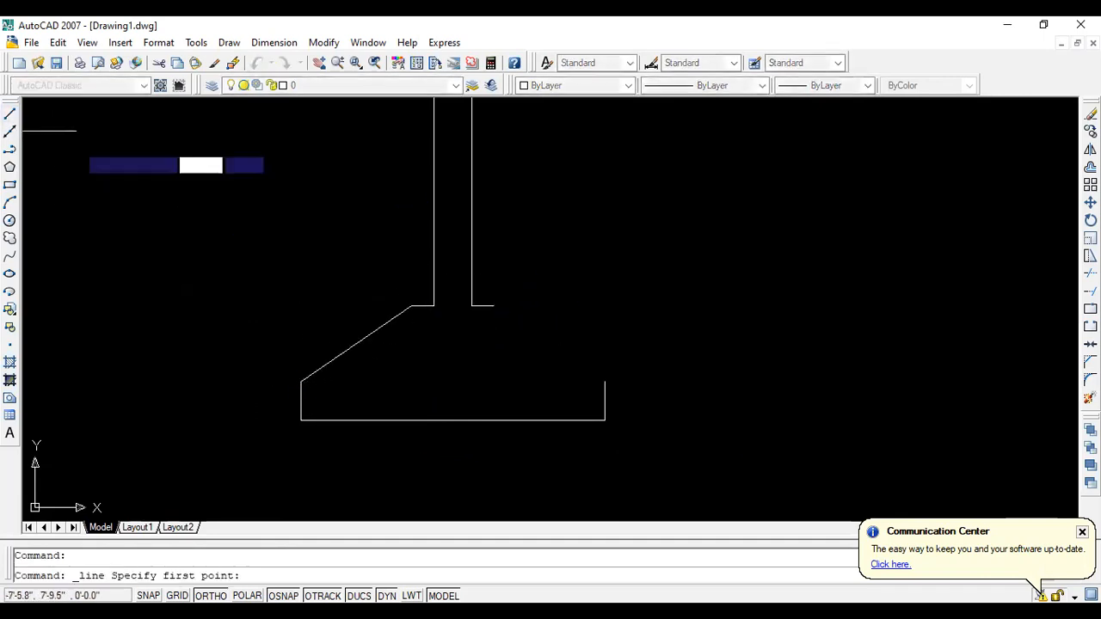
left_click(495, 305)
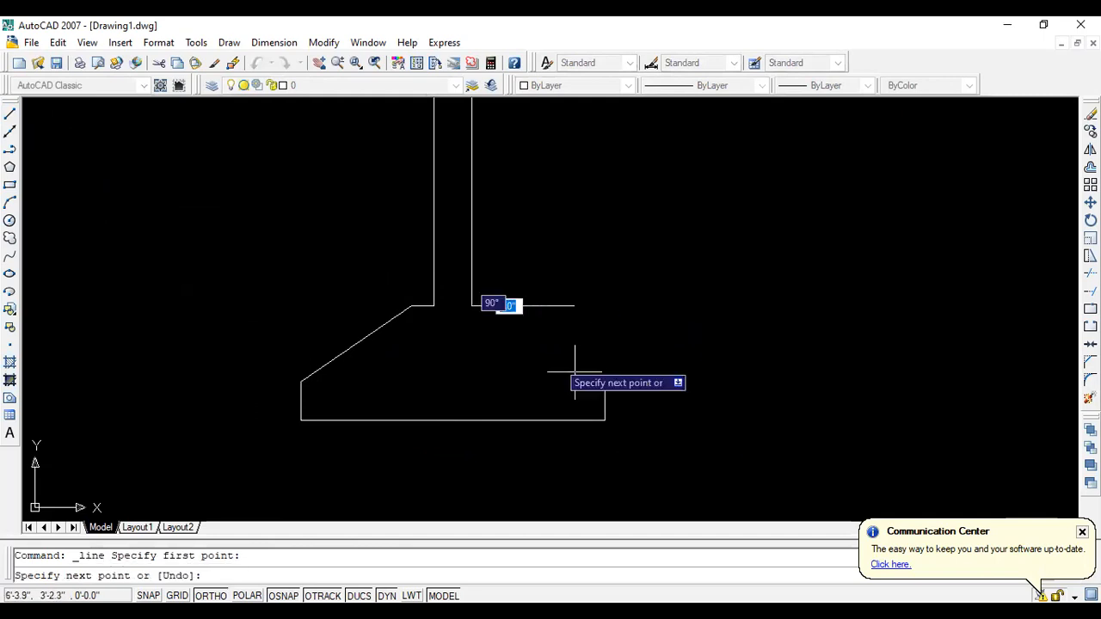
left_click(605, 381)
key("Escape")
Examine the outline of the column and sloped footing from the column's open upper end down to the base.
scroll(308, 396, "down", 2)
scroll(558, 453, "down", 3)
scroll(293, 396, "up", 6)
scroll(290, 397, "down", 5)
scroll(452, 334, "up", 2)
scroll(454, 300, "down", 1)
scroll(380, 353, "up", 3)
scroll(425, 342, "down", 3)
scroll(491, 246, "up", 3)
scroll(414, 244, "up", 3)
scroll(409, 232, "down", 3)
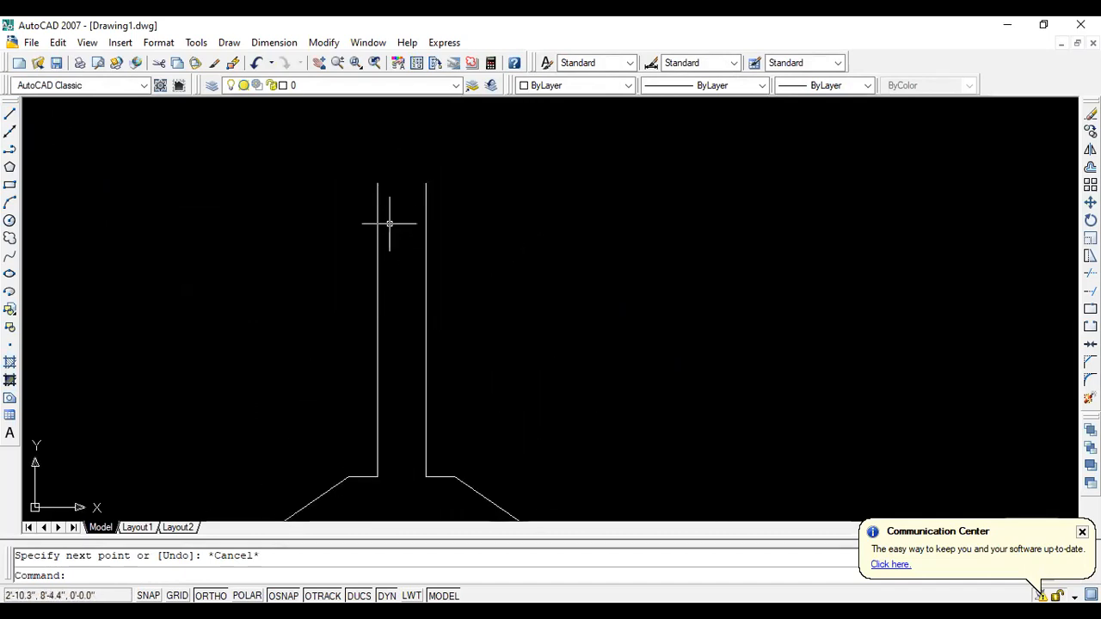
scroll(391, 225, "down", 3)
scroll(392, 242, "up", 3)
scroll(391, 241, "down", 2)
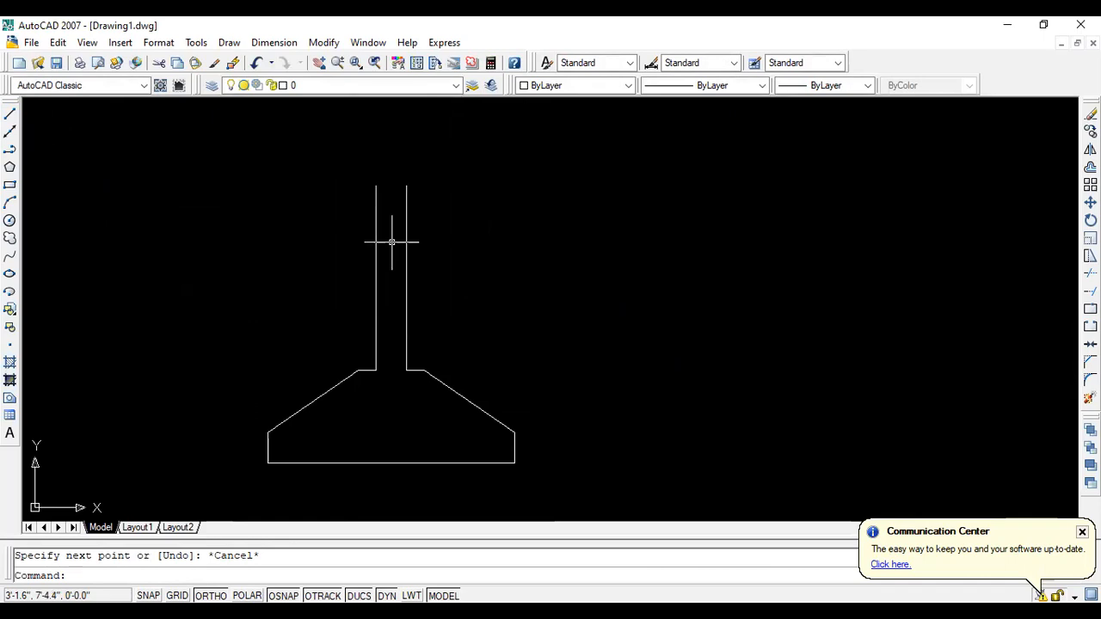
Offset both vertical sides of the column inward by 1.5.
left_click(1090, 166)
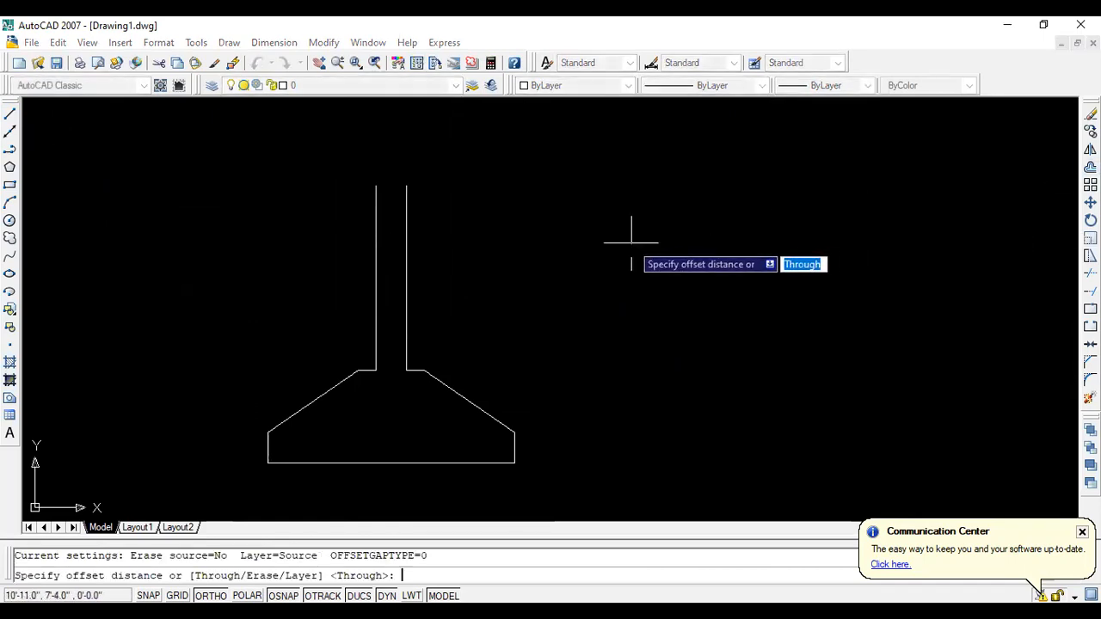
type("1.5")
key("Return")
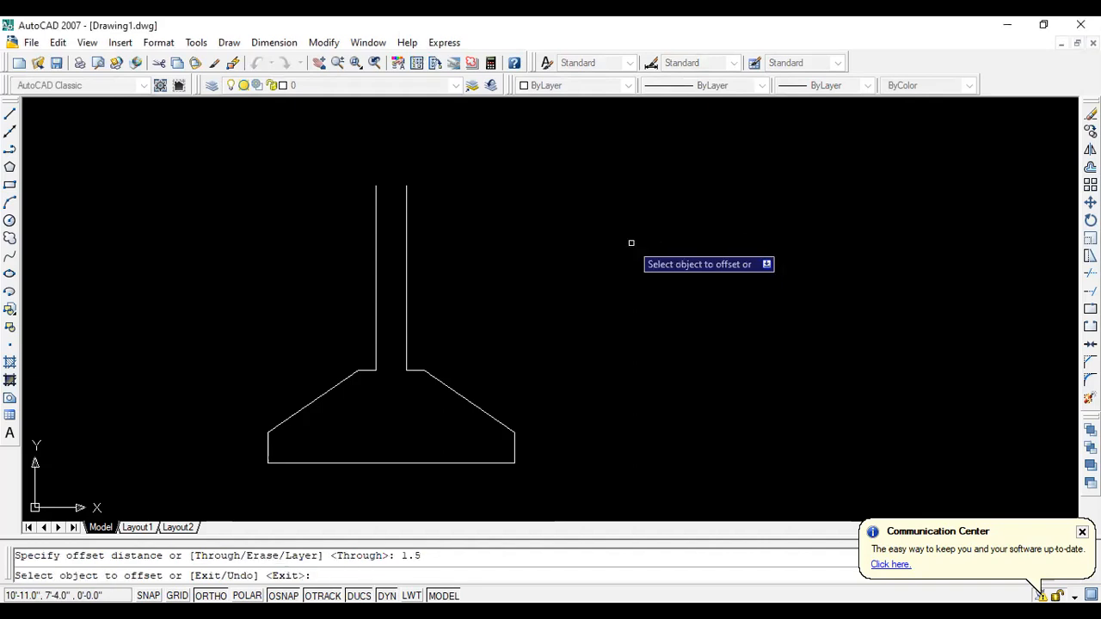
left_click(376, 232)
scroll(395, 235, "up", 8)
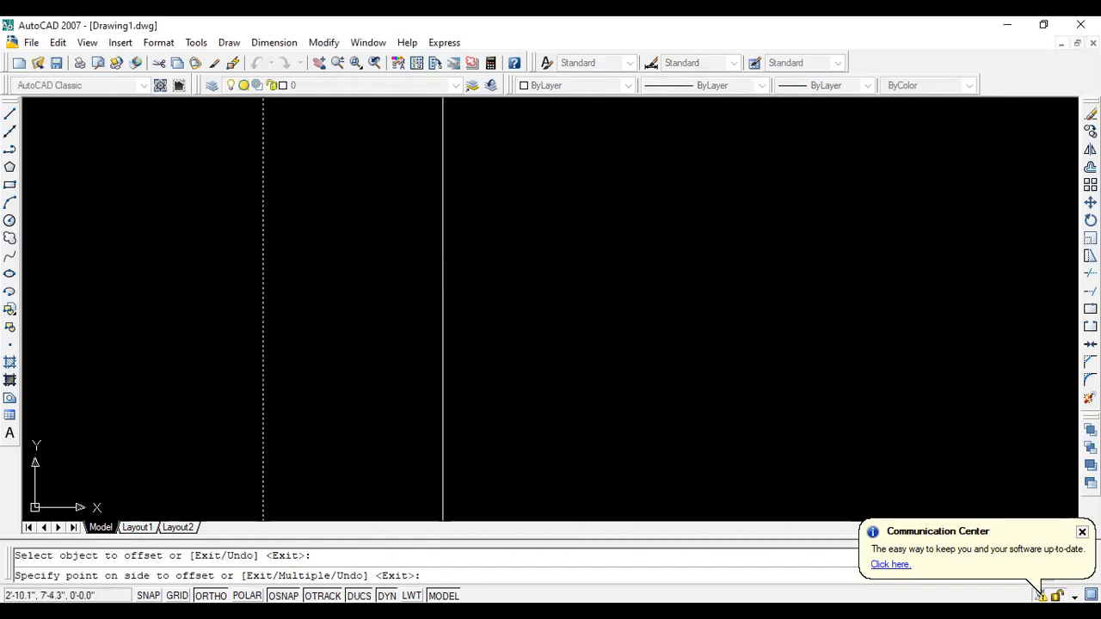
left_click(388, 250)
left_click(444, 250)
left_click(392, 253)
scroll(394, 251, "down", 10)
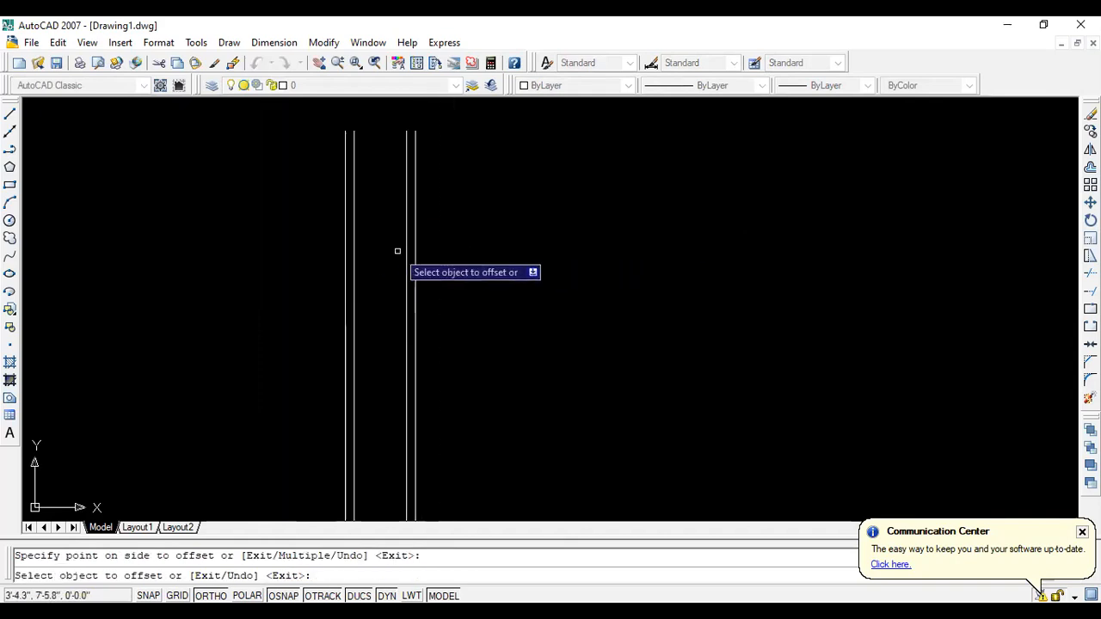
scroll(426, 413, "up", 5)
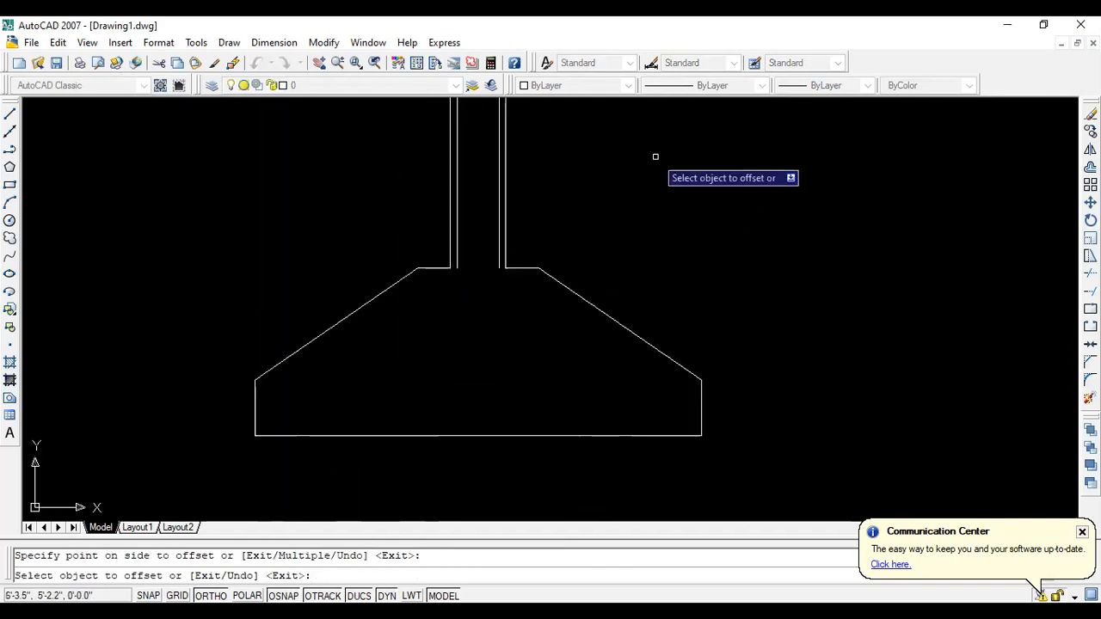
key("Escape")
scroll(596, 185, "down", 2)
scroll(595, 185, "up", 2)
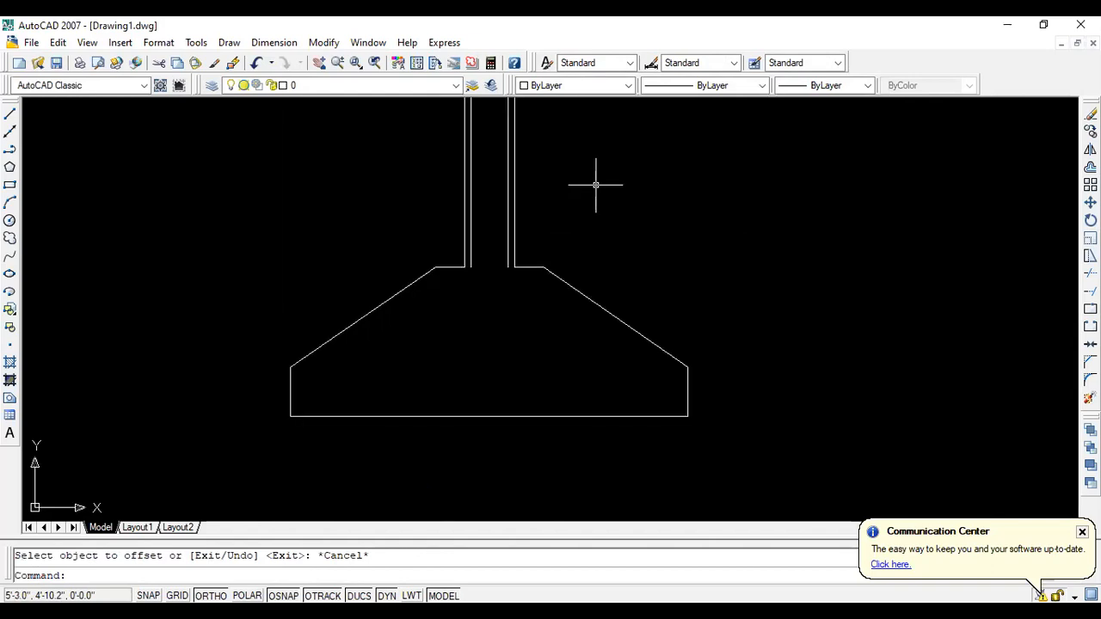
type("ex")
key("Return")
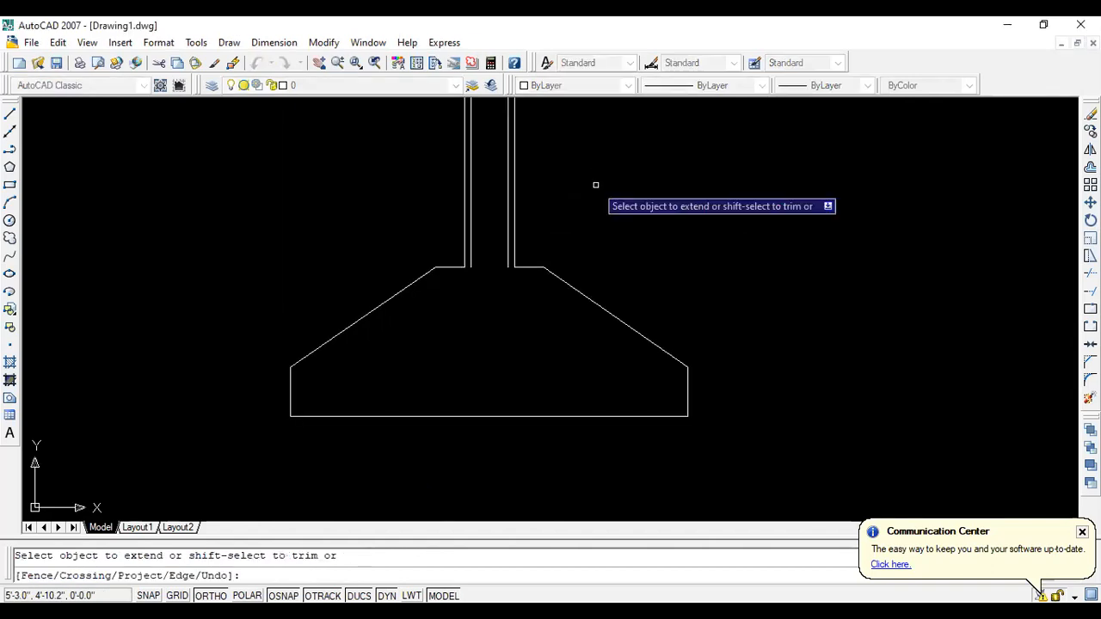
scroll(412, 283, "up", 5)
left_click(585, 229)
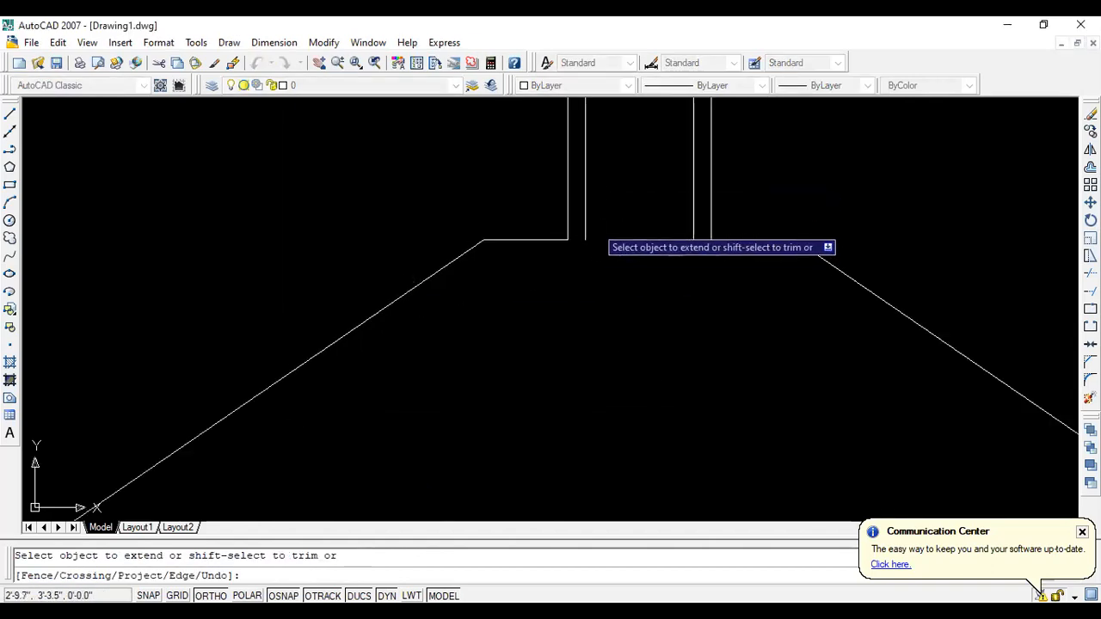
key("Escape")
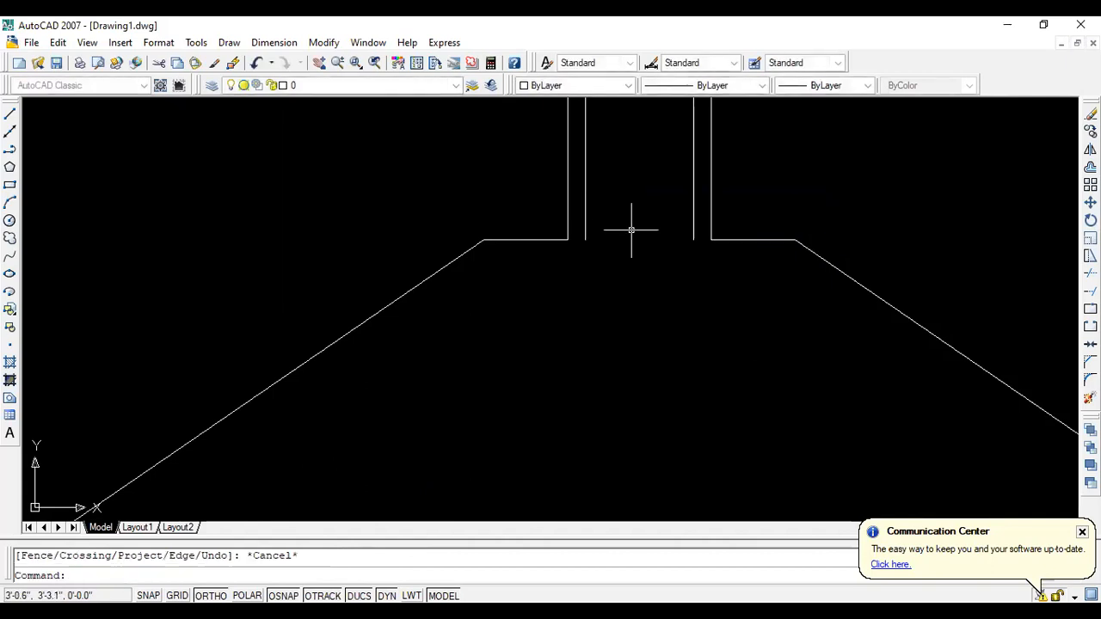
key("Return")
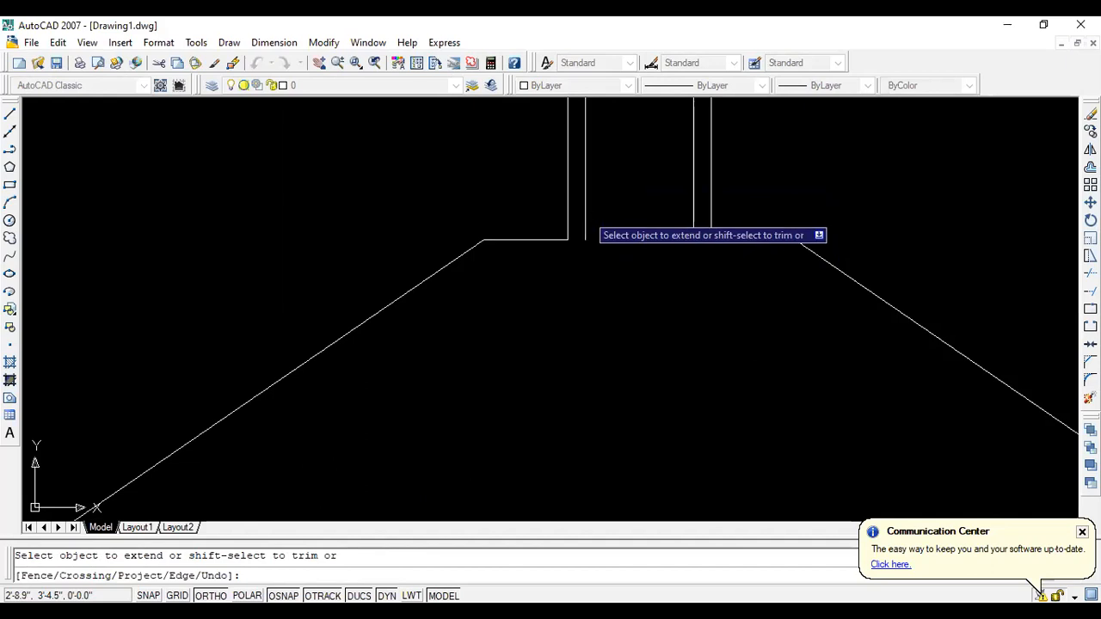
key("Escape")
scroll(586, 213, "down", 5)
scroll(551, 224, "up", 4)
scroll(438, 263, "down", 4)
scroll(493, 250, "up", 4)
scroll(493, 249, "down", 2)
key("Escape")
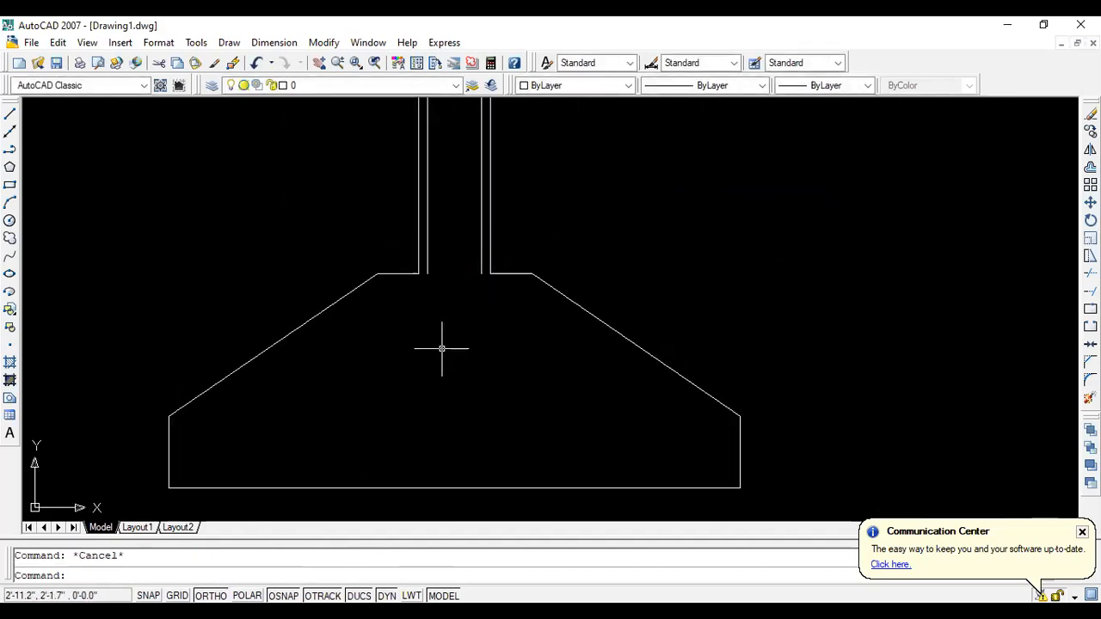
Extend both inner column lines down through the footing to its base line.
type("ex")
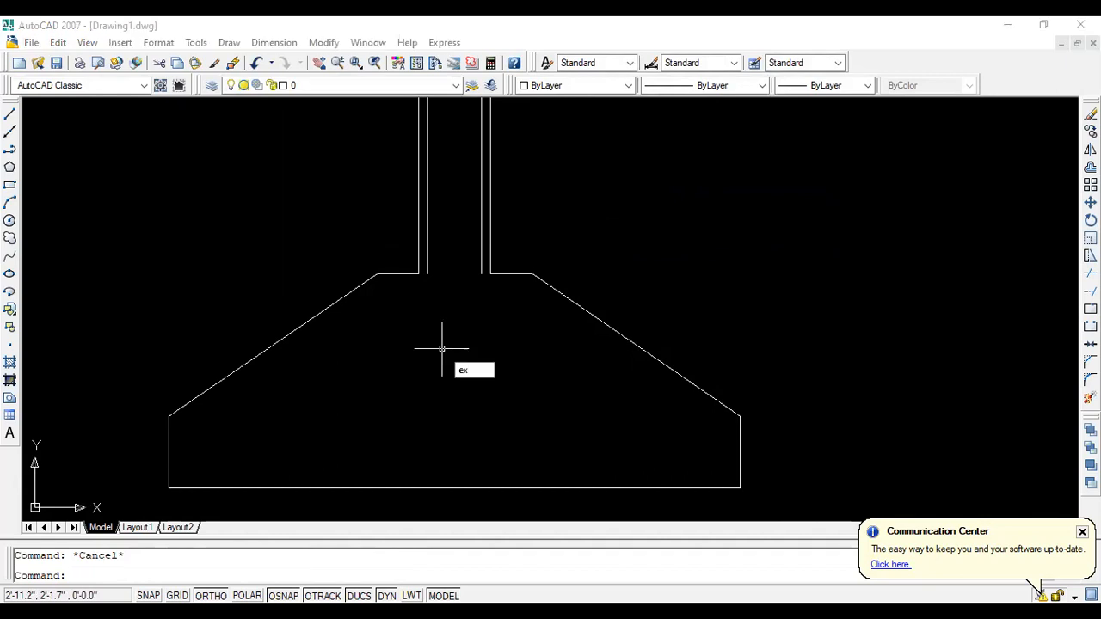
key("Return")
key("Return")
left_click(427, 266)
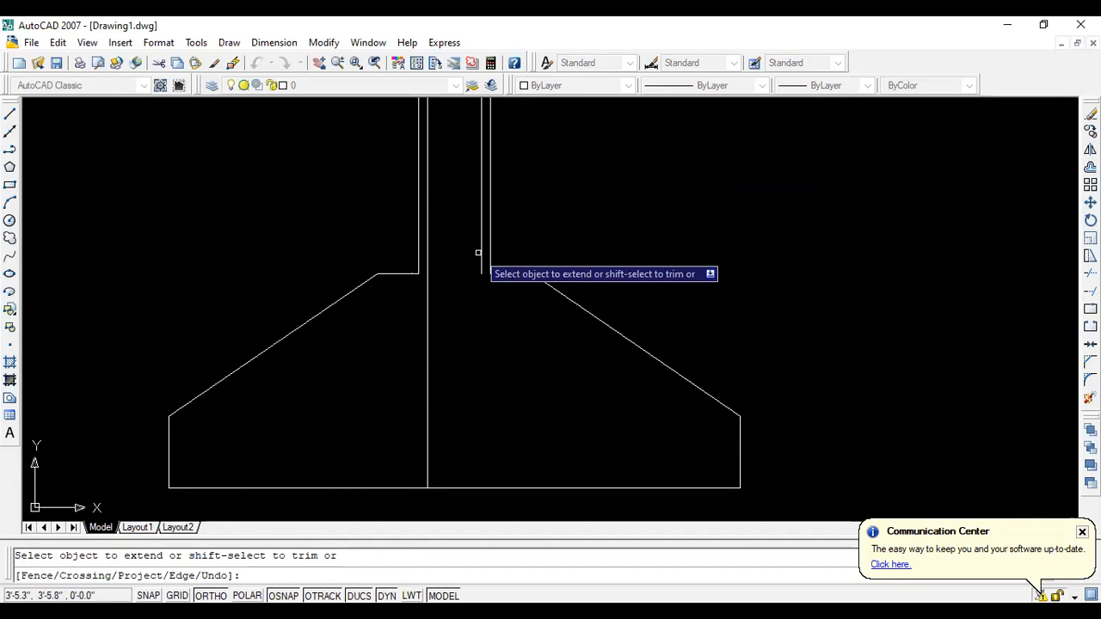
left_click(479, 240)
scroll(564, 312, "down", 1)
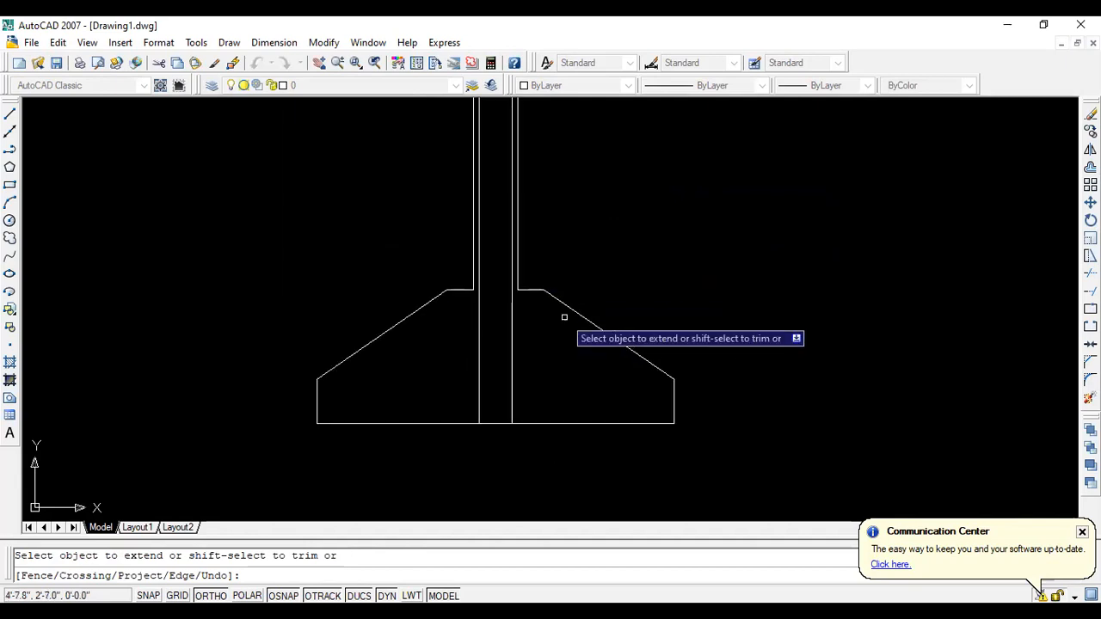
key("Escape")
Examine the inner lines running through the column and the sloped footing down to the base.
scroll(586, 267, "down", 1)
scroll(294, 345, "down", 2)
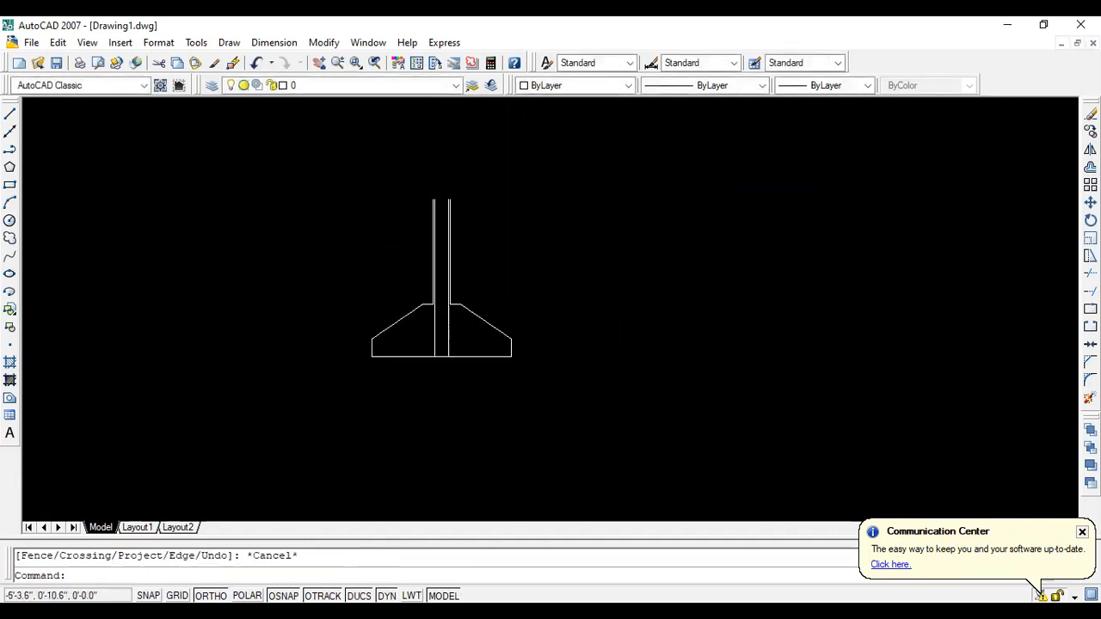
scroll(447, 233, "up", 3)
scroll(336, 258, "down", 1)
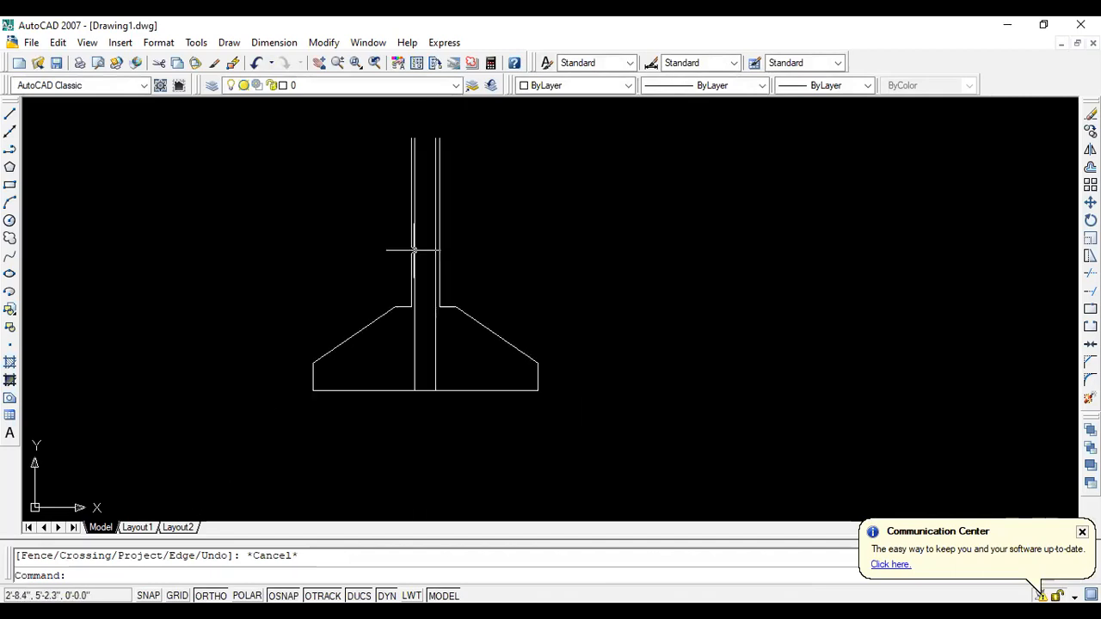
scroll(413, 263, "up", 2)
scroll(411, 284, "down", 2)
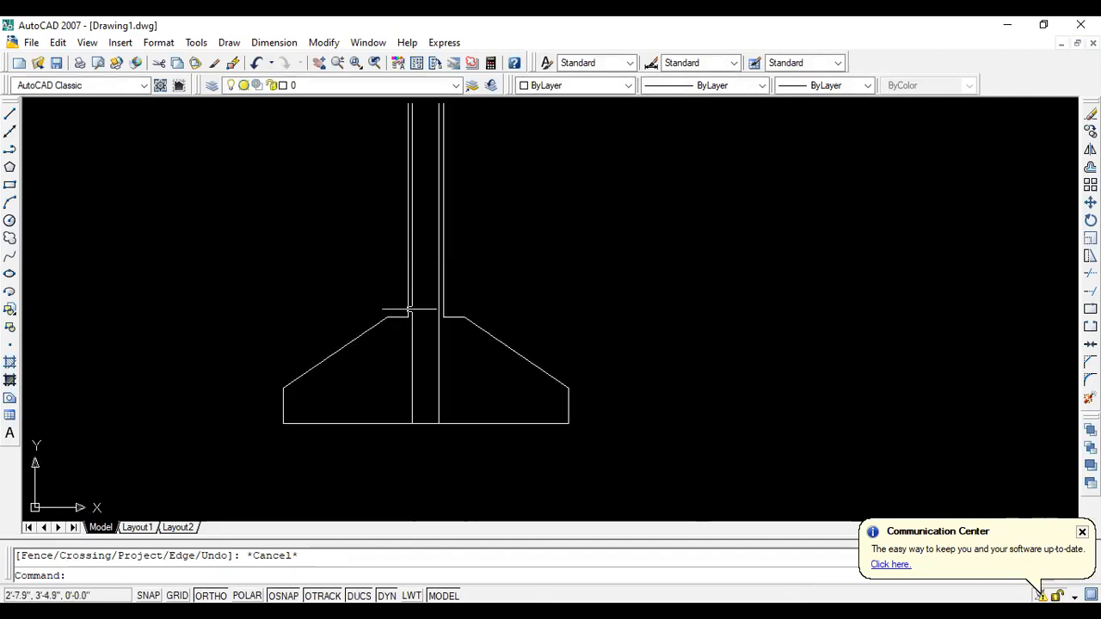
scroll(418, 364, "up", 3)
scroll(419, 362, "down", 4)
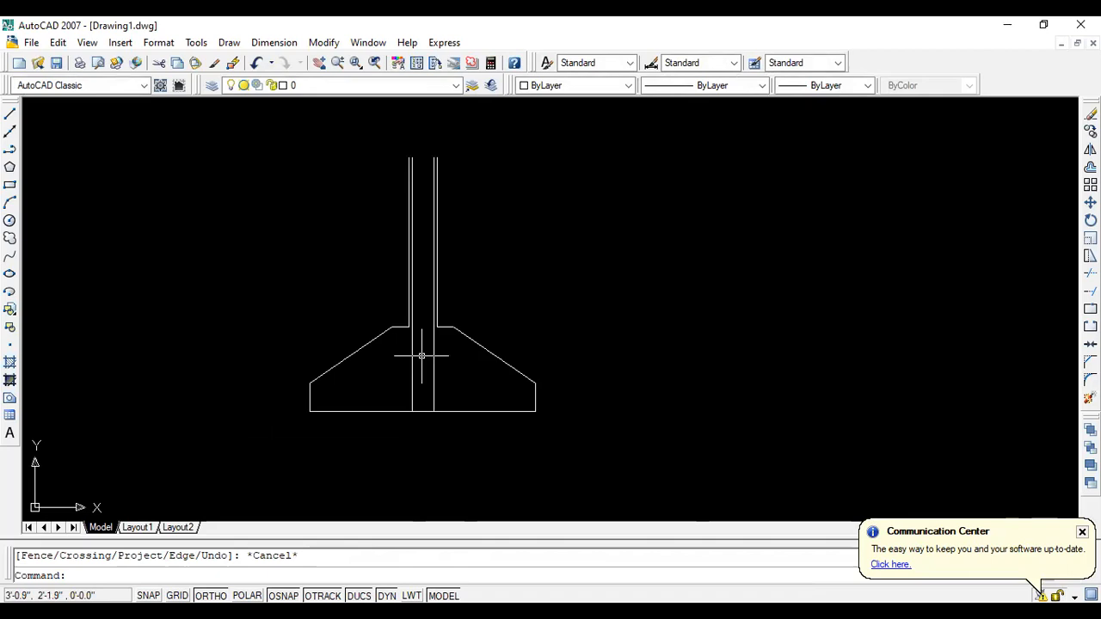
scroll(422, 356, "up", 2)
scroll(421, 355, "down", 2)
scroll(421, 355, "up", 2)
scroll(420, 353, "down", 2)
Draw a horizontal line joining the upper ends of the column's two inner lines.
scroll(418, 311, "up", 4)
scroll(382, 103, "up", 5)
scroll(395, 228, "down", 1)
scroll(395, 228, "down", 2)
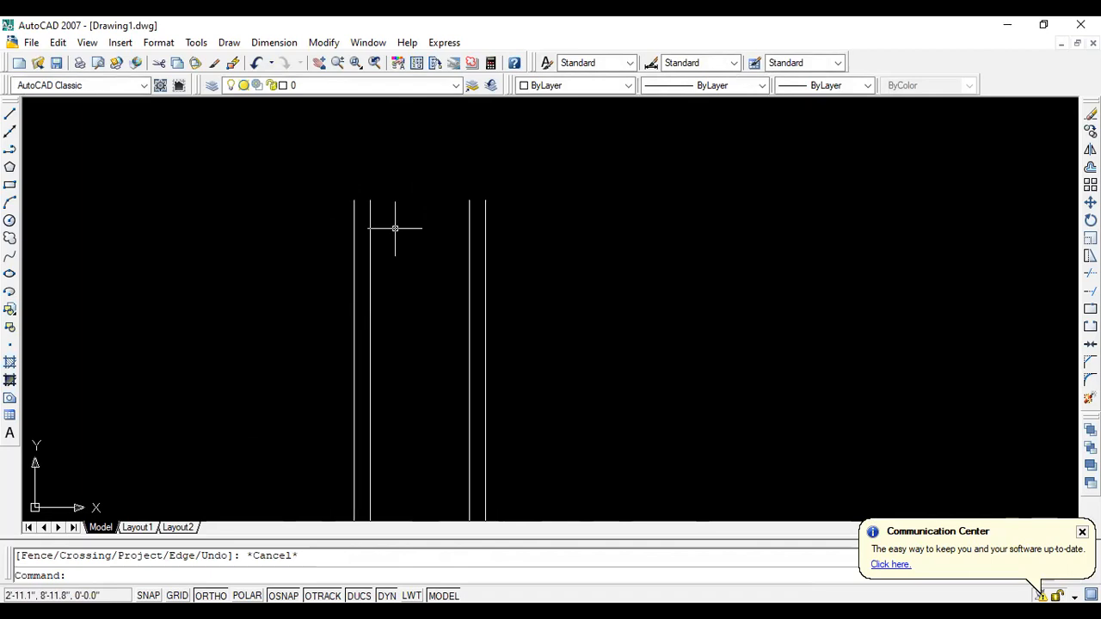
left_click(10, 115)
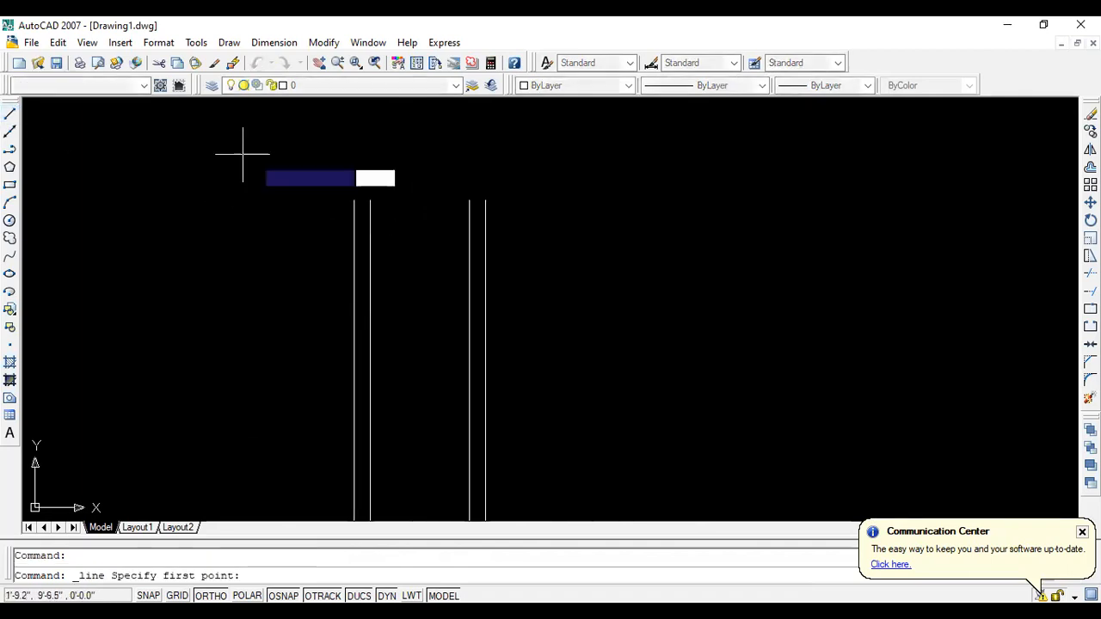
left_click(370, 200)
left_click(470, 201)
key("Escape")
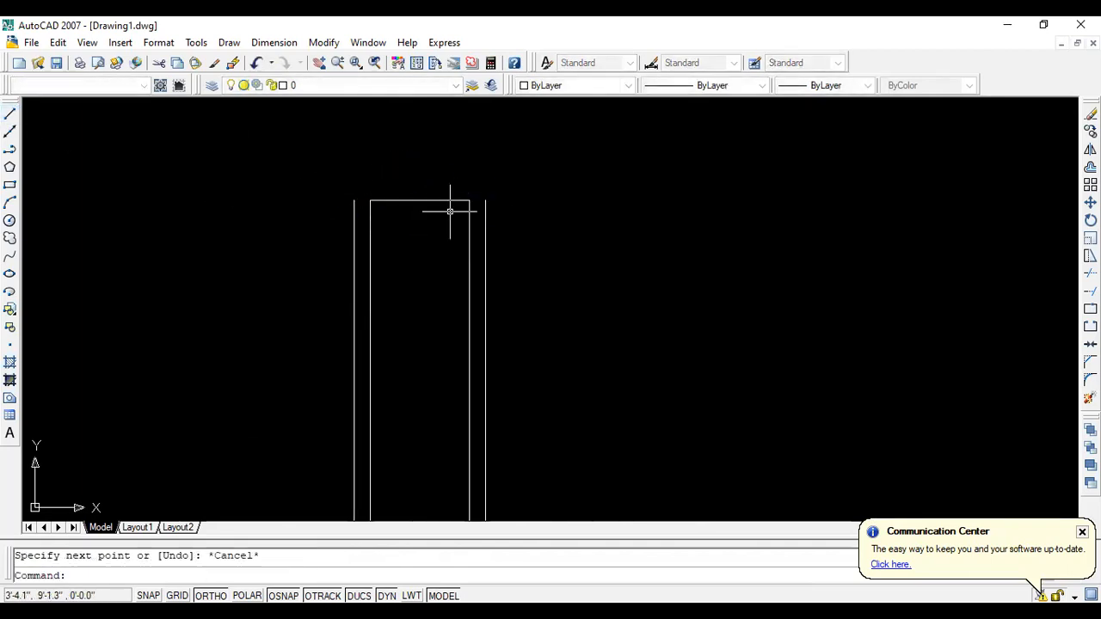
Erase the horizontal line across the inner lines' upper ends.
scroll(348, 313, "down", 4)
scroll(351, 328, "up", 5)
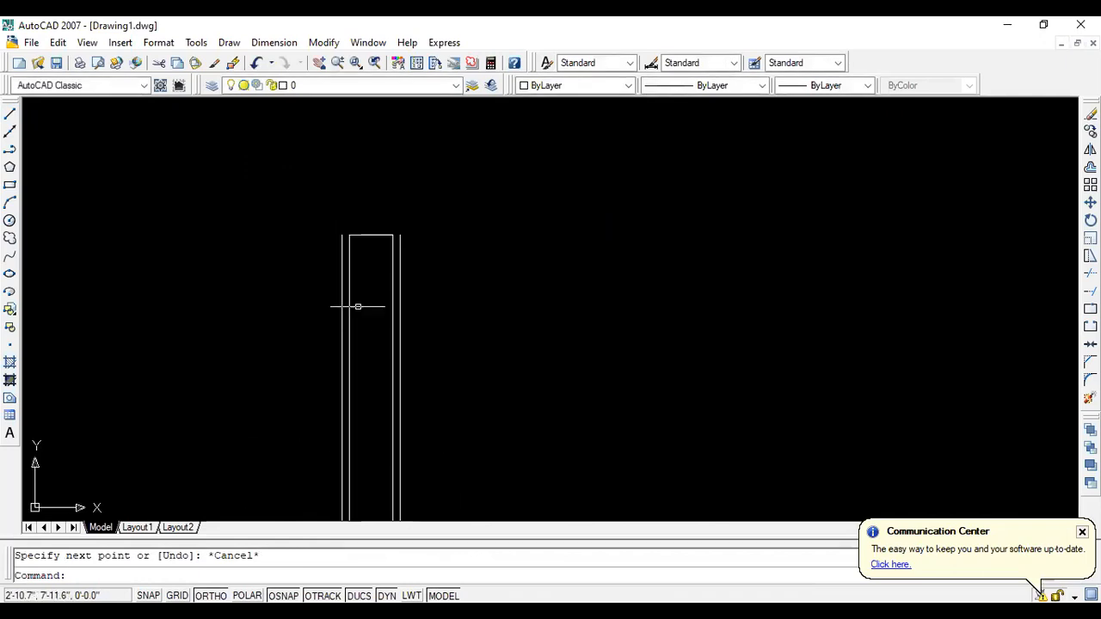
left_click(364, 235)
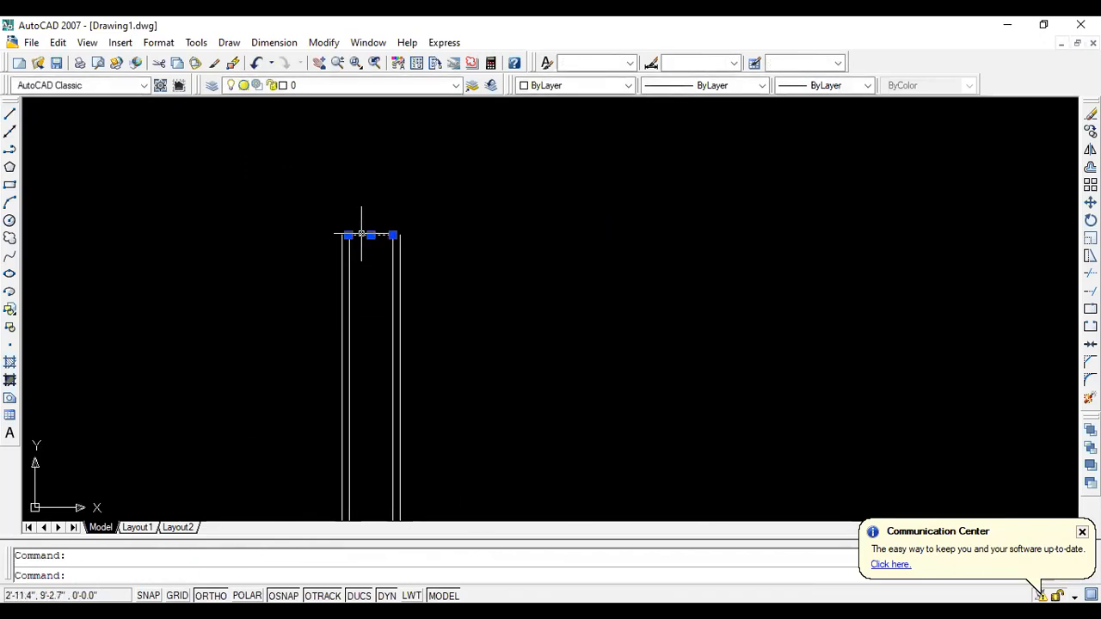
key("Delete")
Redraw the horizontal line between the upper ends of the column's two inner lines.
scroll(361, 232, "up", 5)
scroll(360, 232, "down", 1)
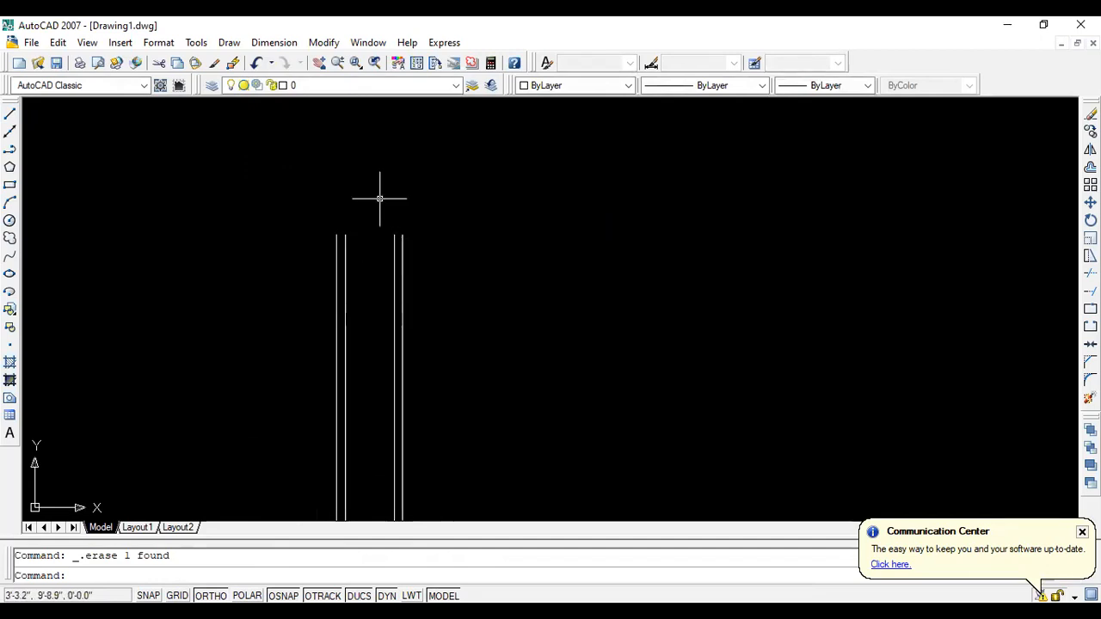
left_click(9, 113)
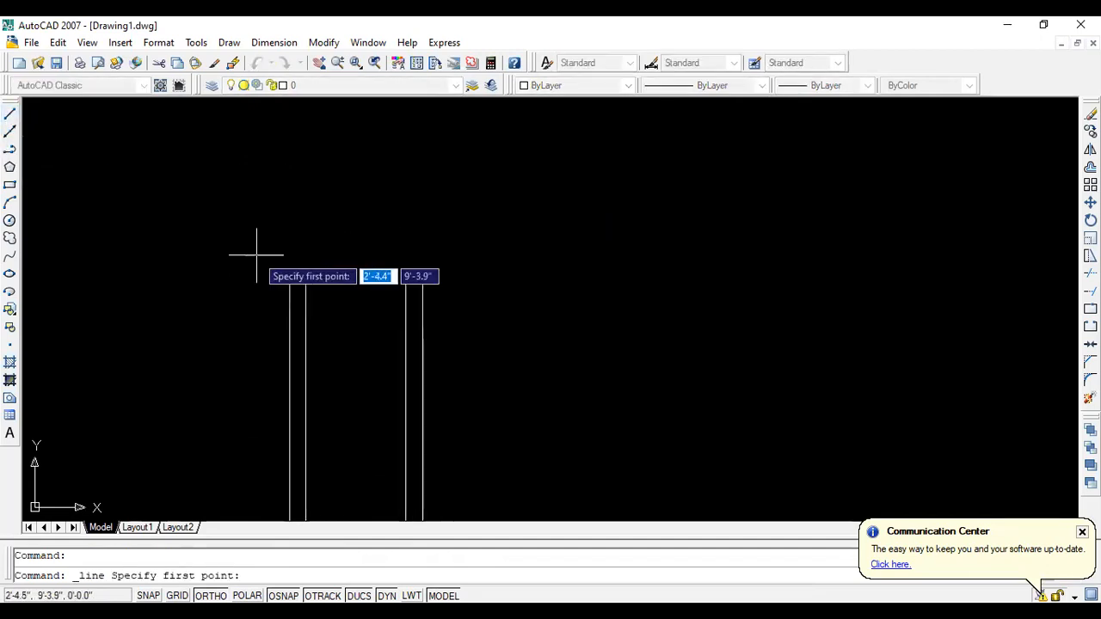
left_click(305, 274)
key("Escape")
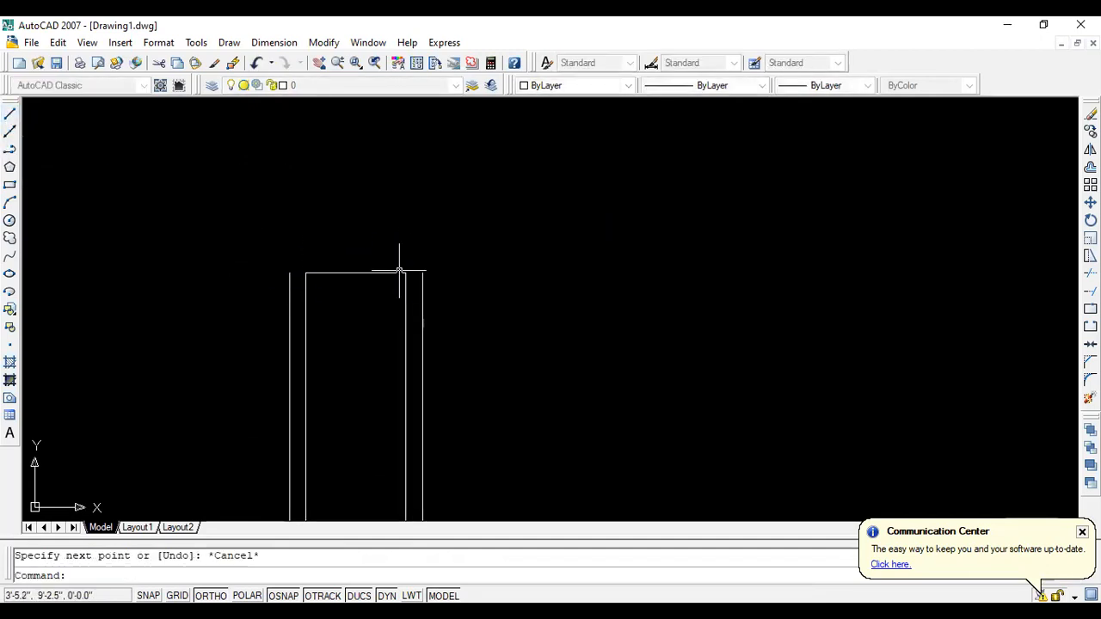
Offset the horizontal line at the column's upper end downward by 7, repeating from each new line to add three cross lines.
scroll(379, 275, "down", 4)
scroll(390, 228, "up", 3)
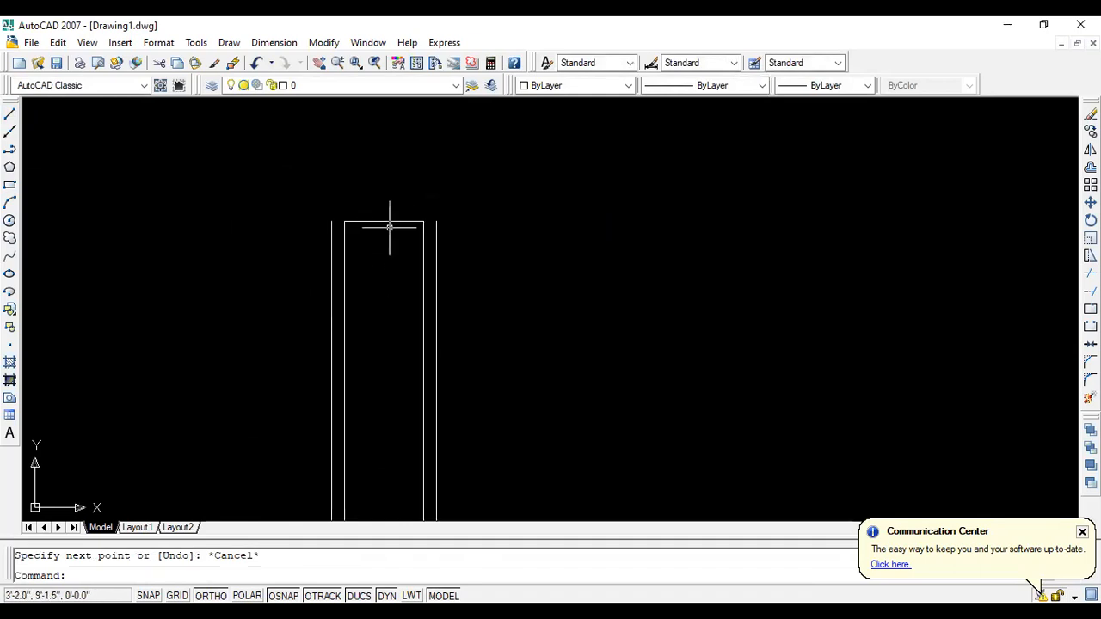
left_click(1090, 167)
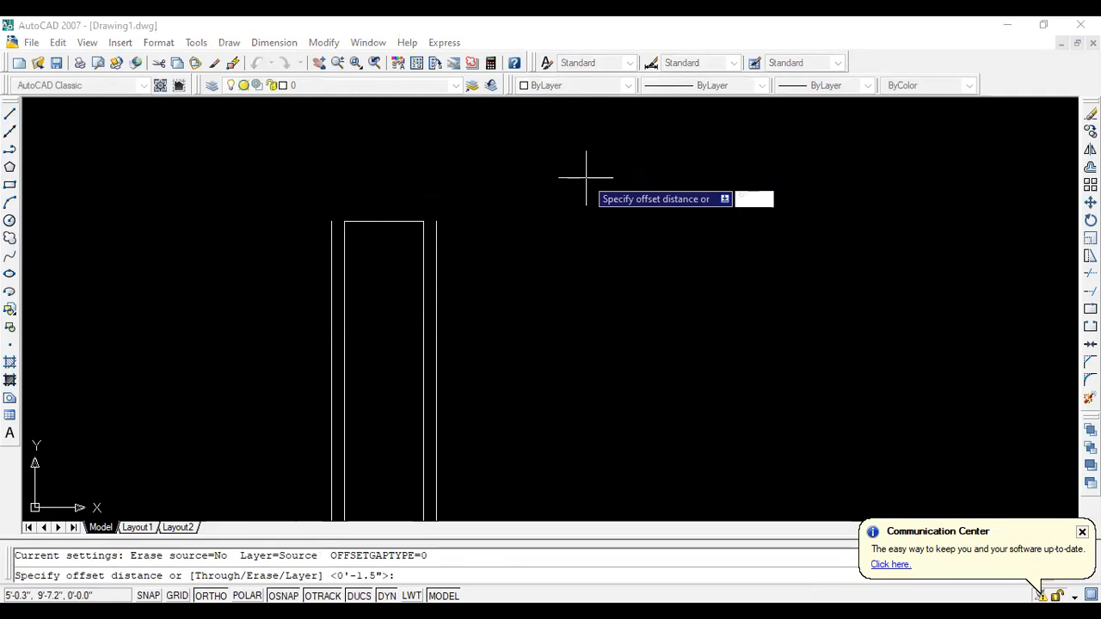
type("7")
key("Return")
left_click(380, 222)
left_click(384, 263)
left_click(384, 282)
left_click(384, 327)
left_click(385, 344)
left_click(388, 392)
Continue the downward offsets at the same spacing from each lowest cross line, adding seven more until just above the footing ledges.
scroll(412, 200, "down", 5)
scroll(376, 400, "up", 6)
scroll(449, 289, "down", 3)
left_click(456, 147)
left_click(434, 199)
left_click(447, 189)
left_click(447, 245)
left_click(445, 233)
left_click(445, 264)
left_click(448, 276)
left_click(450, 297)
left_click(453, 319)
left_click(451, 348)
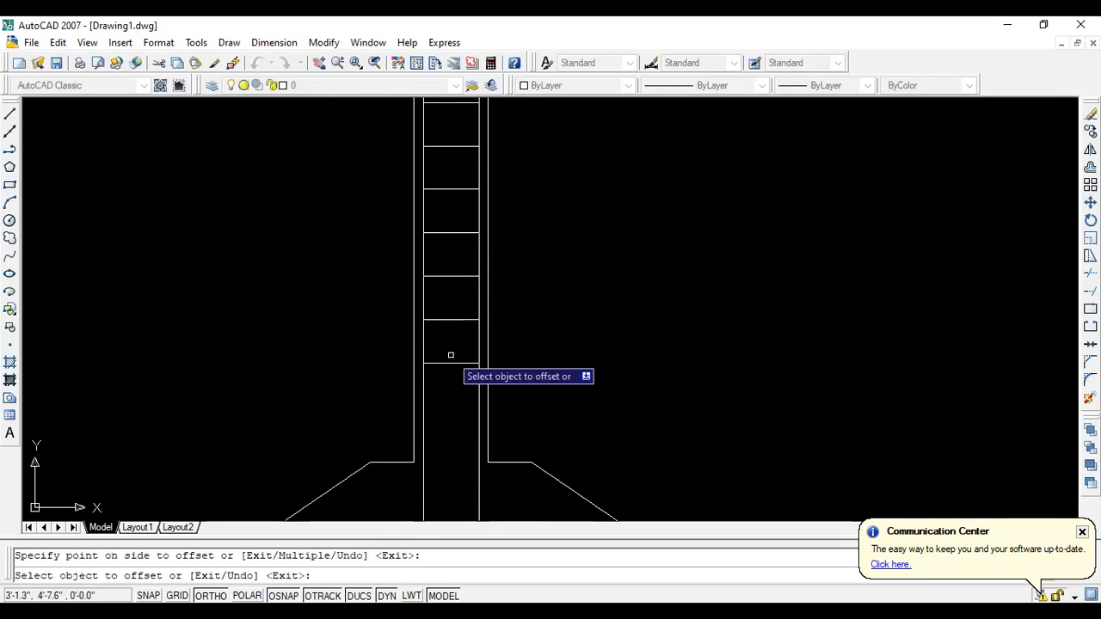
left_click(454, 363)
left_click(456, 383)
scroll(441, 361, "down", 2)
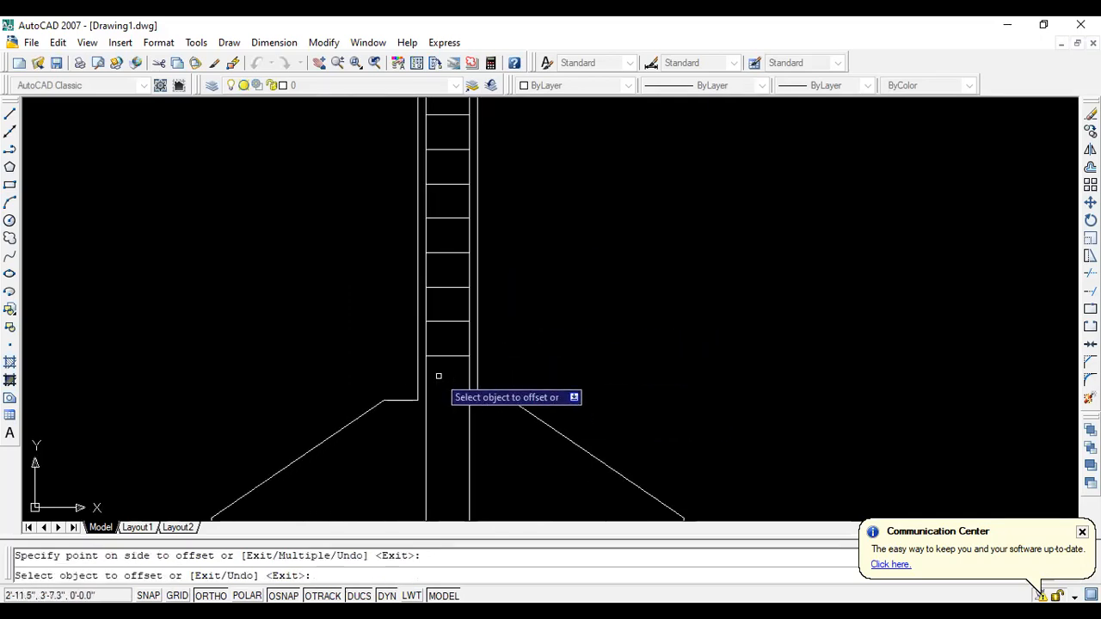
left_click(438, 356)
left_click(439, 399)
scroll(449, 402, "down", 1)
scroll(440, 376, "up", 2)
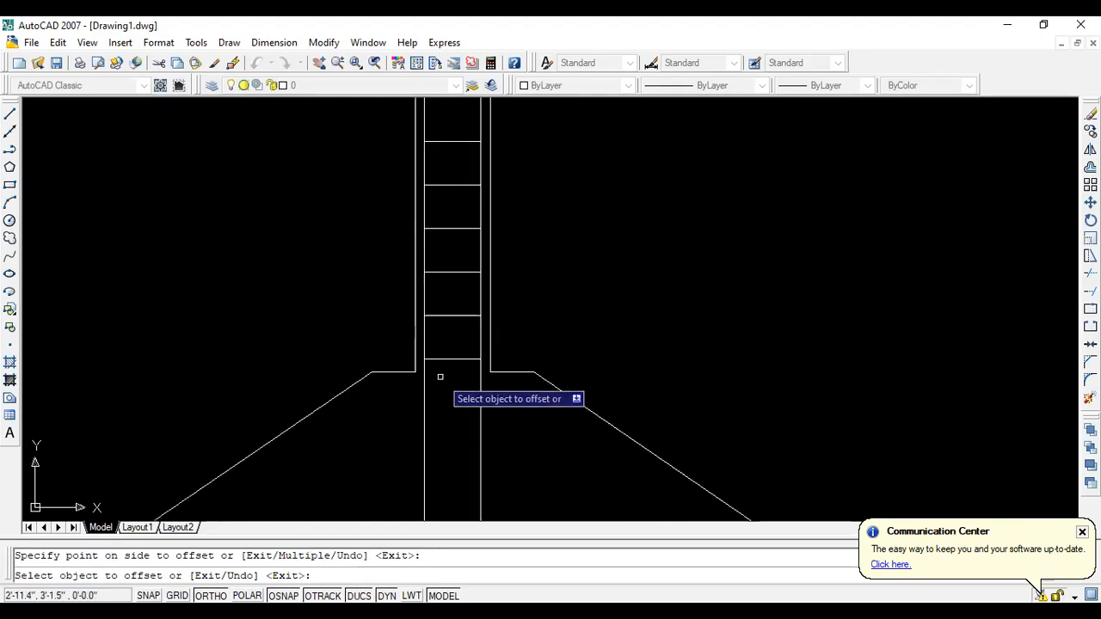
Offset five more cross lines downward at the same spacing inside the footing, ending just above the base line.
left_click(438, 361)
left_click(455, 408)
scroll(452, 412, "down", 3)
scroll(447, 387, "up", 3)
left_click(446, 312)
left_click(436, 392)
left_click(443, 361)
left_click(446, 412)
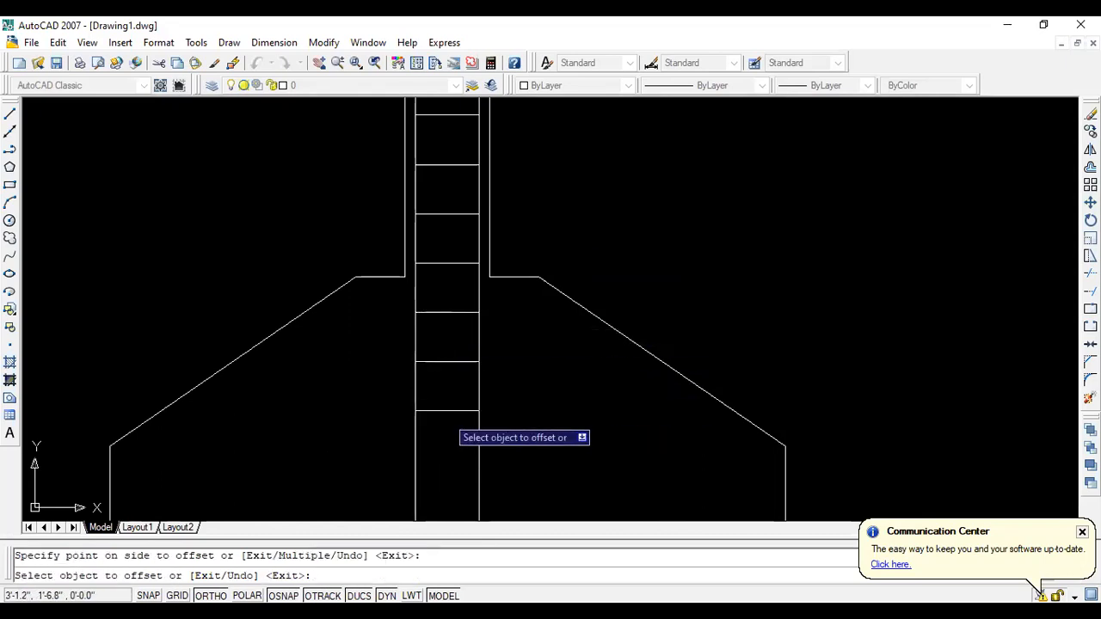
left_click(443, 411)
left_click(445, 426)
scroll(410, 293, "down", 3)
scroll(422, 361, "up", 3)
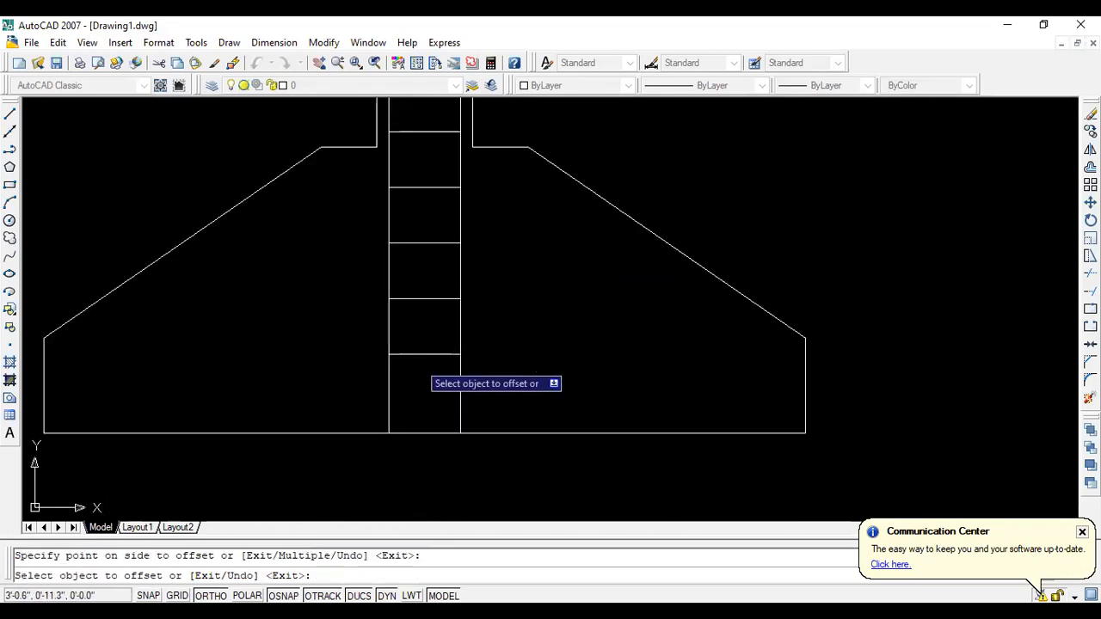
left_click(415, 357)
left_click(445, 393)
scroll(464, 400, "down", 6)
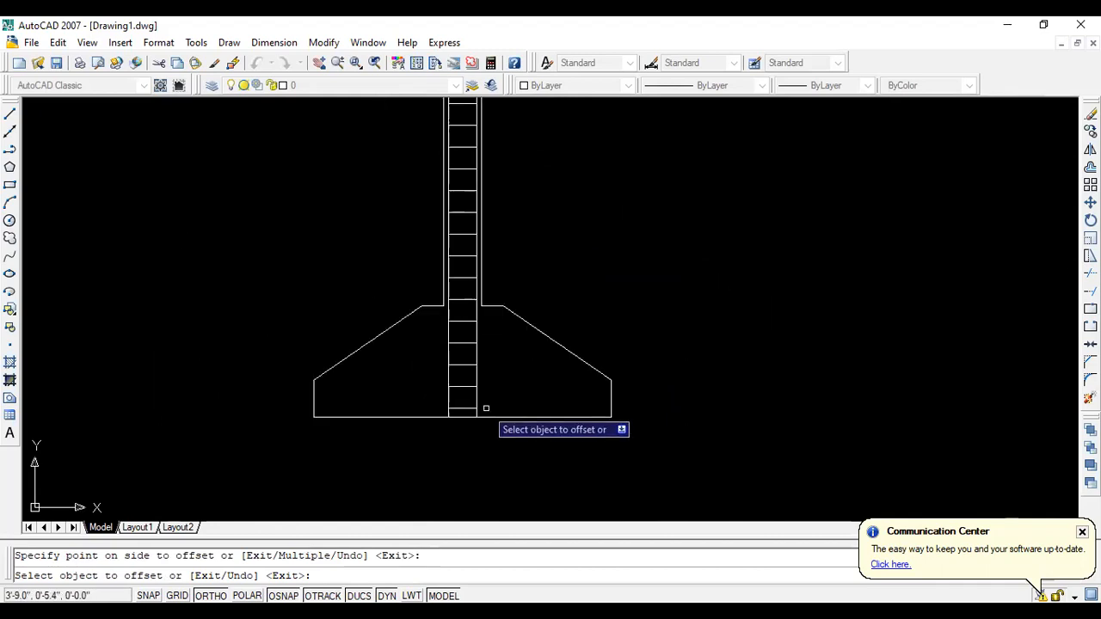
scroll(479, 229, "up", 3)
scroll(469, 273, "down", 3)
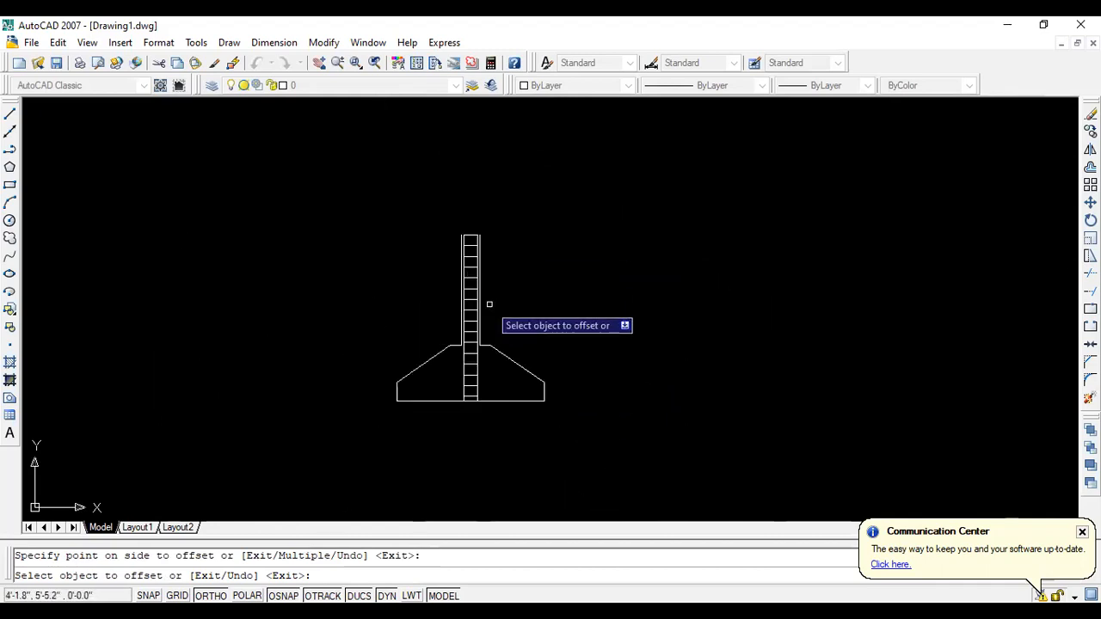
scroll(489, 304, "up", 3)
scroll(487, 354, "down", 2)
scroll(433, 155, "up", 5)
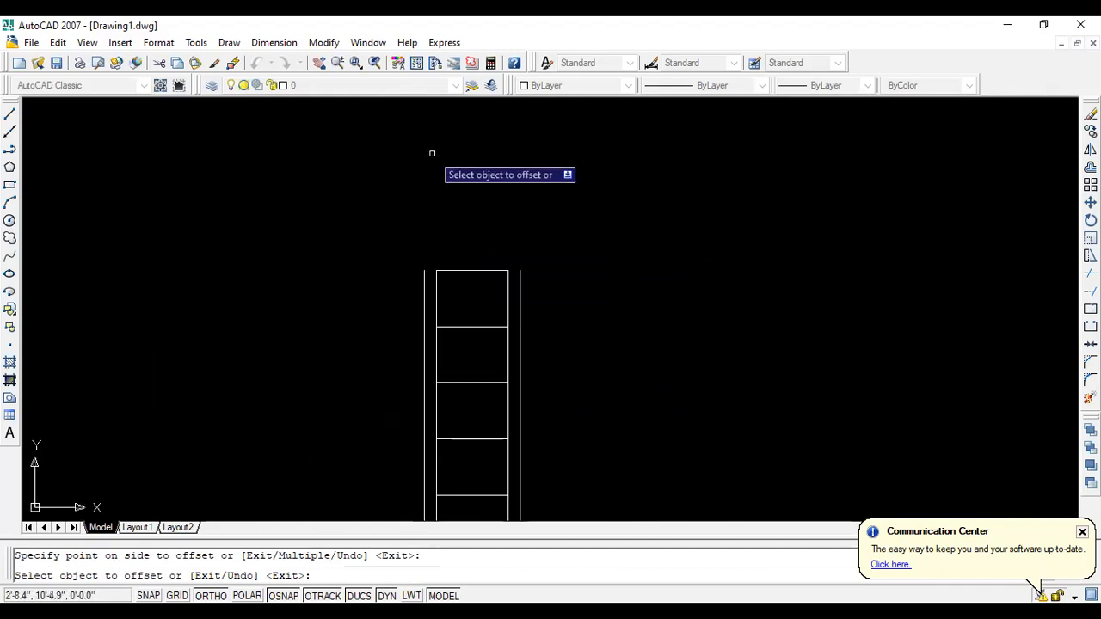
key("Escape")
Erase the topmost cross line at the column's open upper end.
left_click(466, 343)
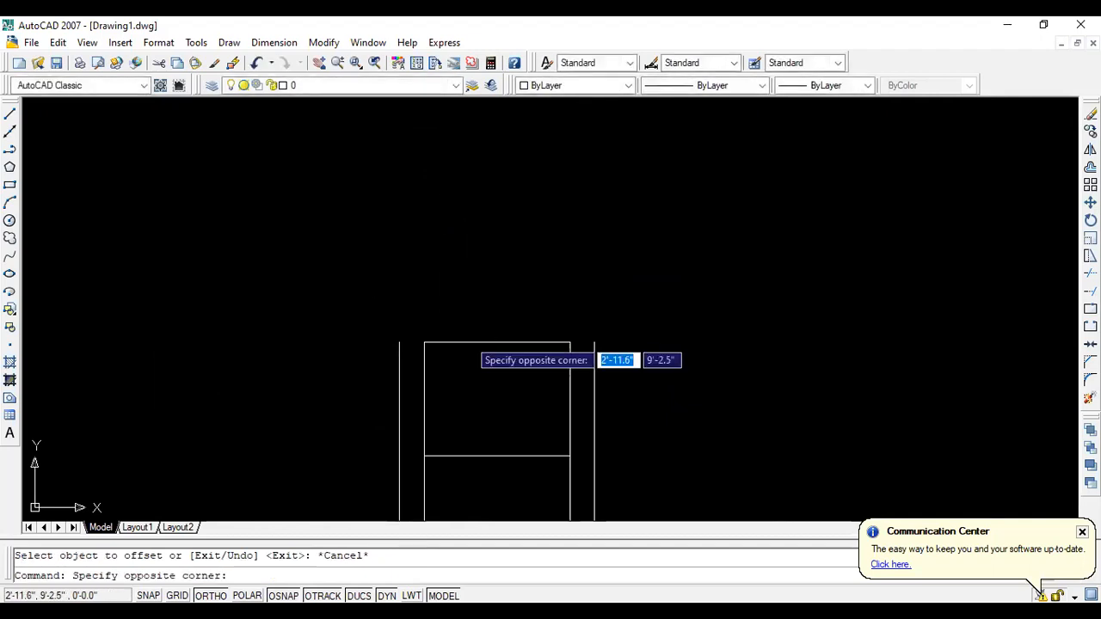
key("Escape")
left_click(462, 343)
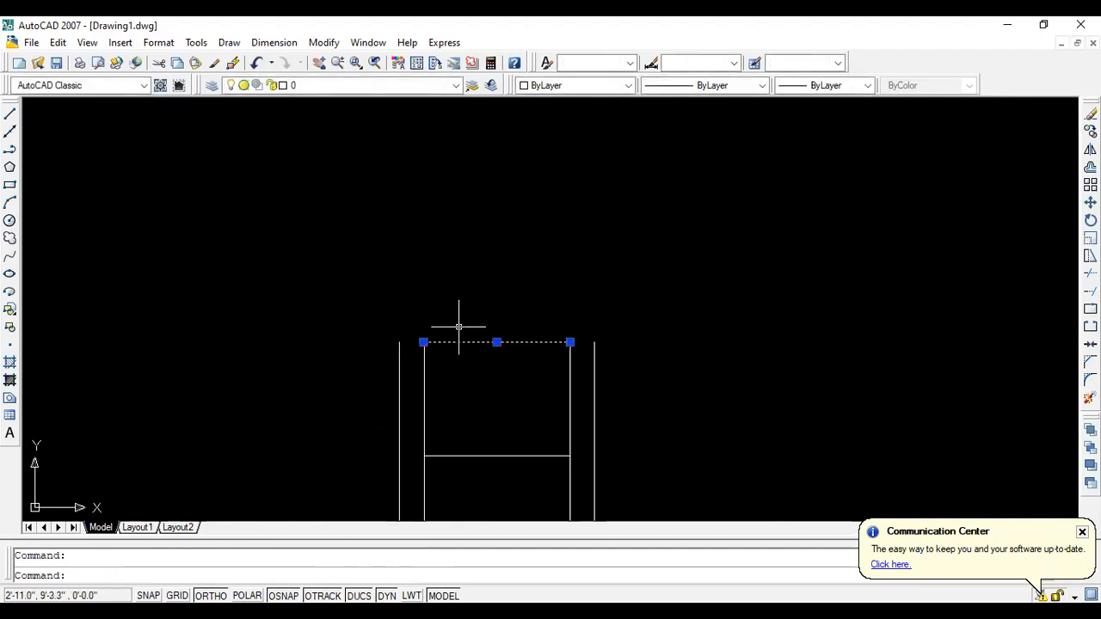
key("Delete")
scroll(534, 258, "down", 5)
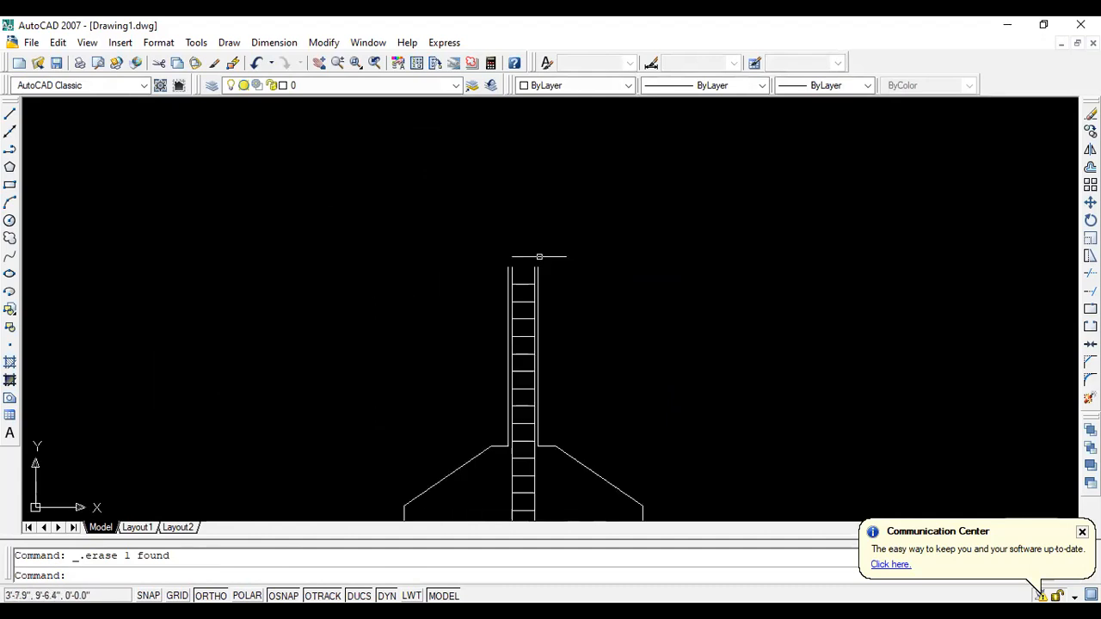
Examine the column's cross lines and the footing outline, checking the extent of the base line's two segments.
scroll(270, 201, "down", 3)
scroll(361, 301, "up", 8)
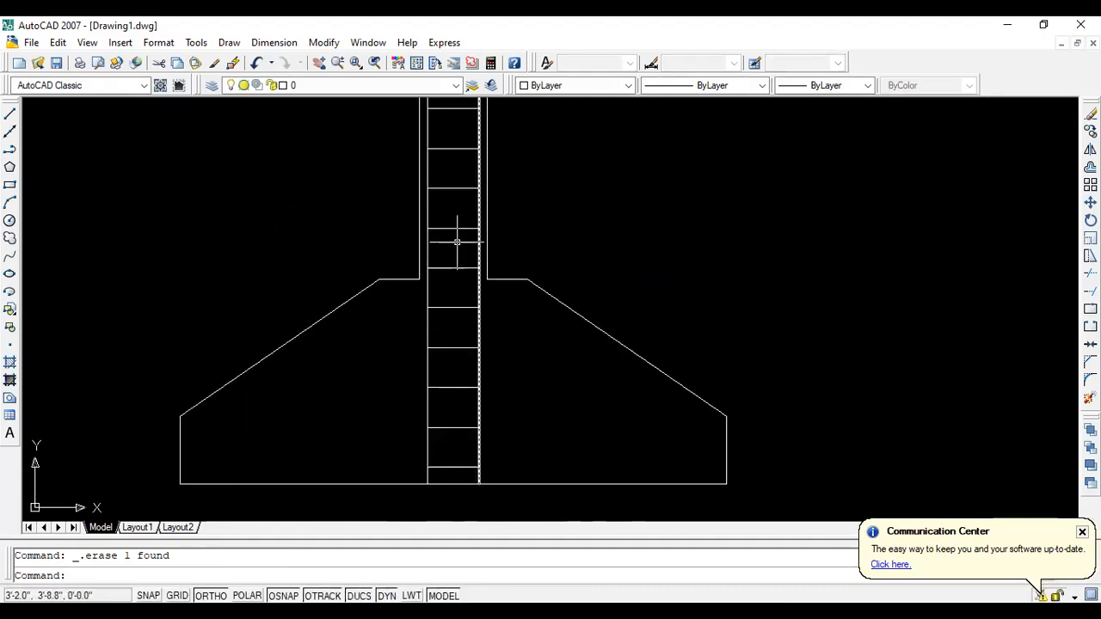
scroll(455, 335, "down", 4)
scroll(425, 322, "up", 3)
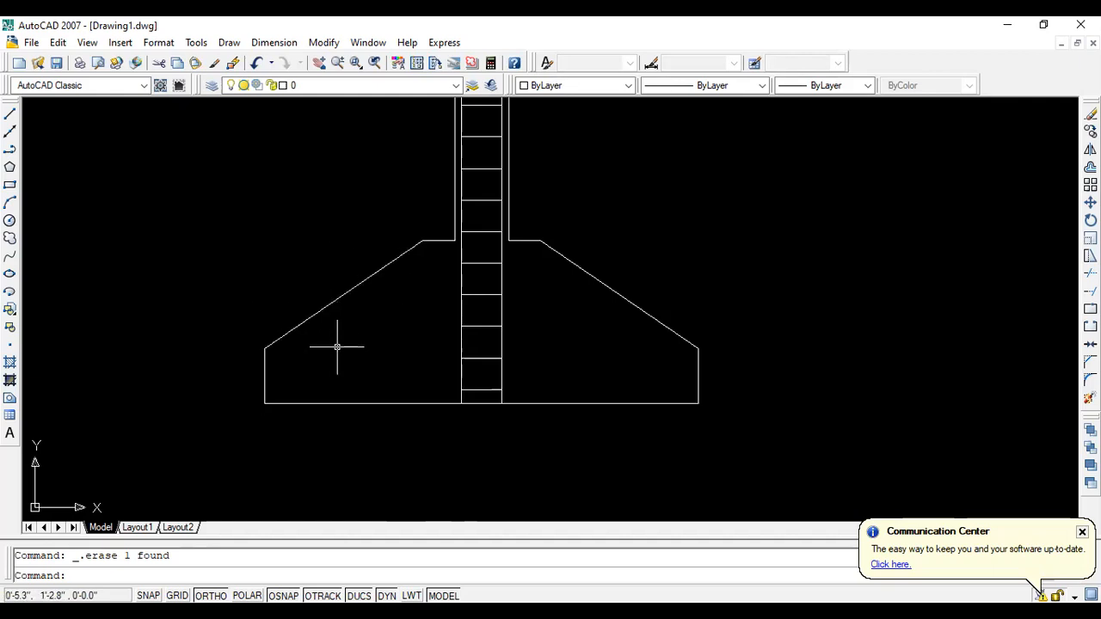
scroll(331, 370, "up", 4)
scroll(305, 393, "down", 3)
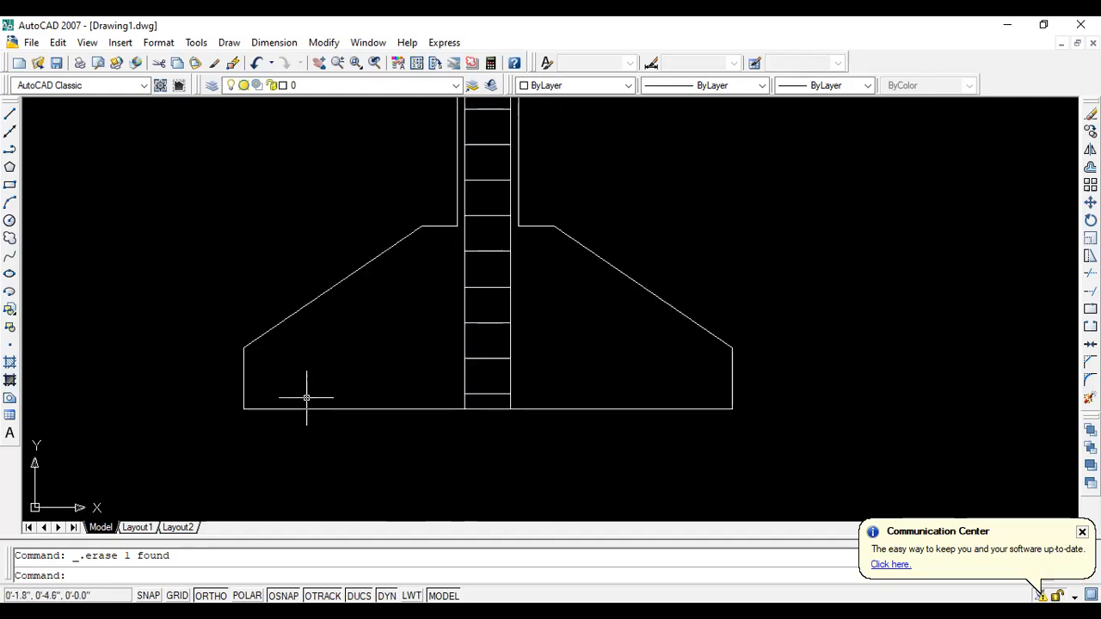
scroll(303, 413, "up", 3)
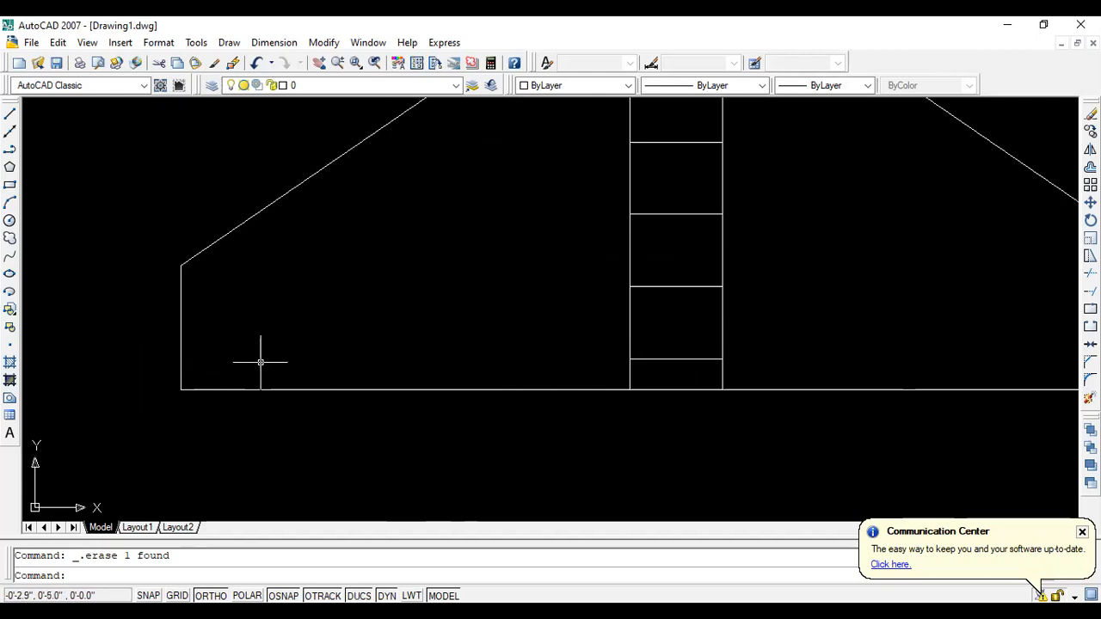
scroll(147, 356, "down", 2)
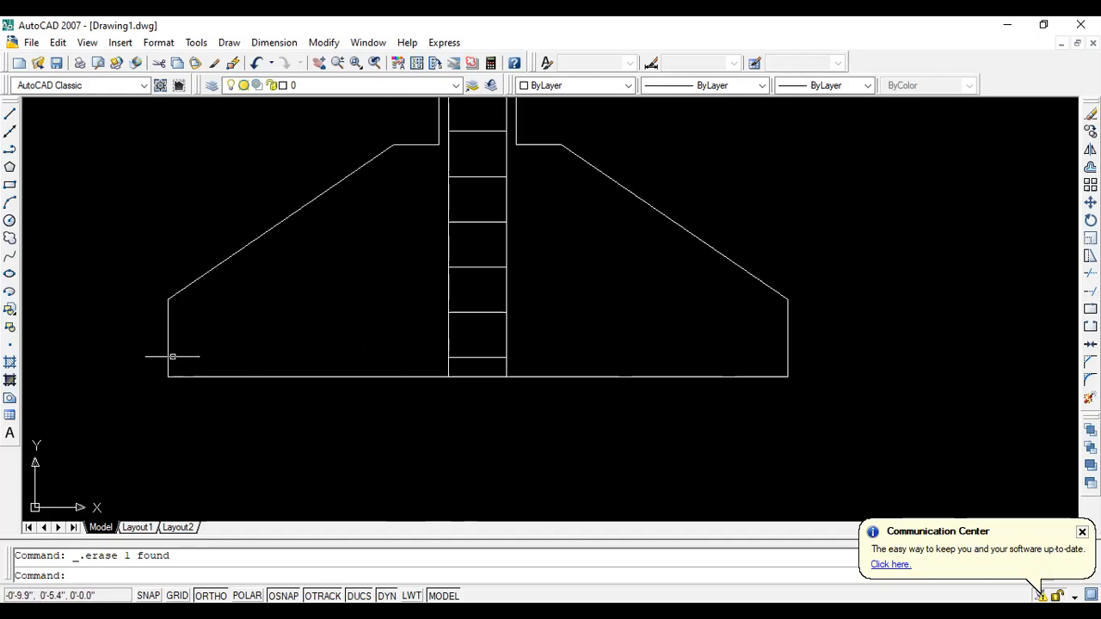
left_click(238, 376)
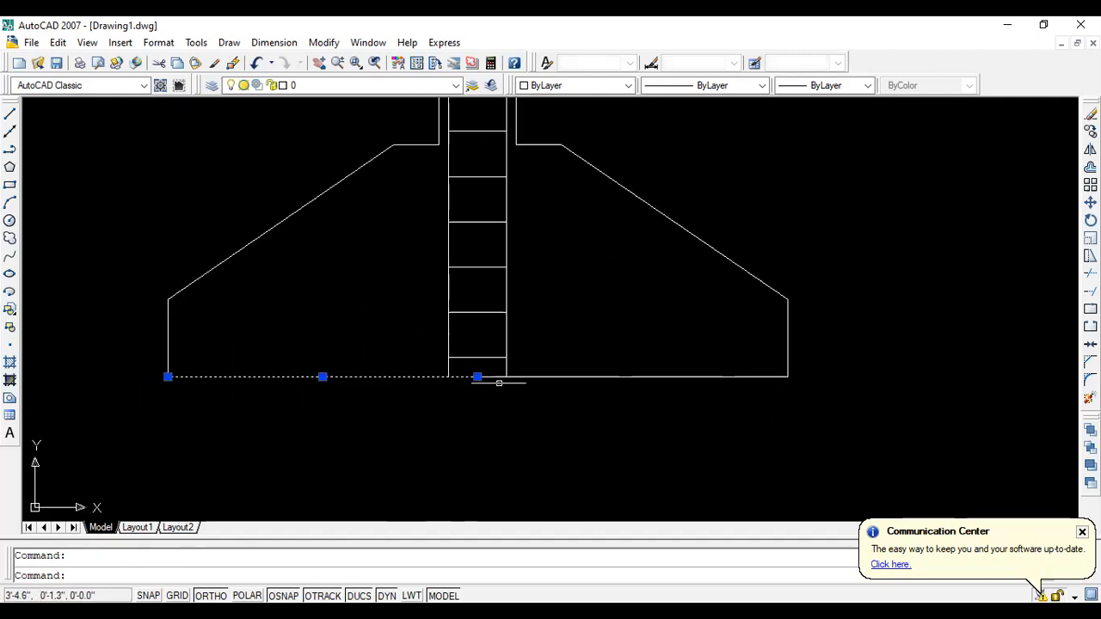
left_click(527, 378)
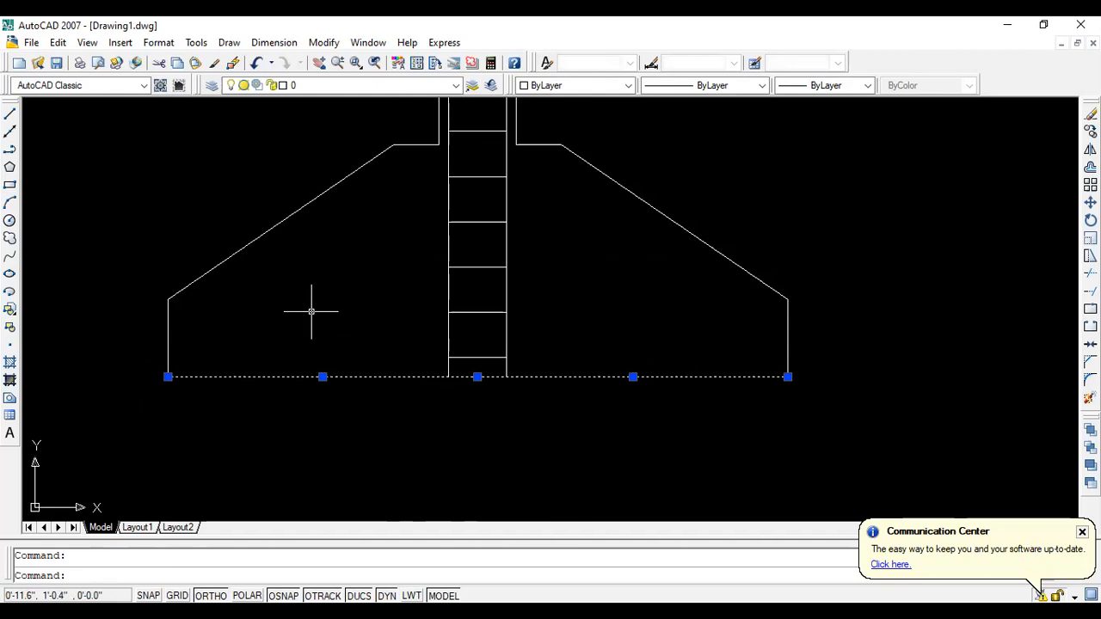
key("Escape")
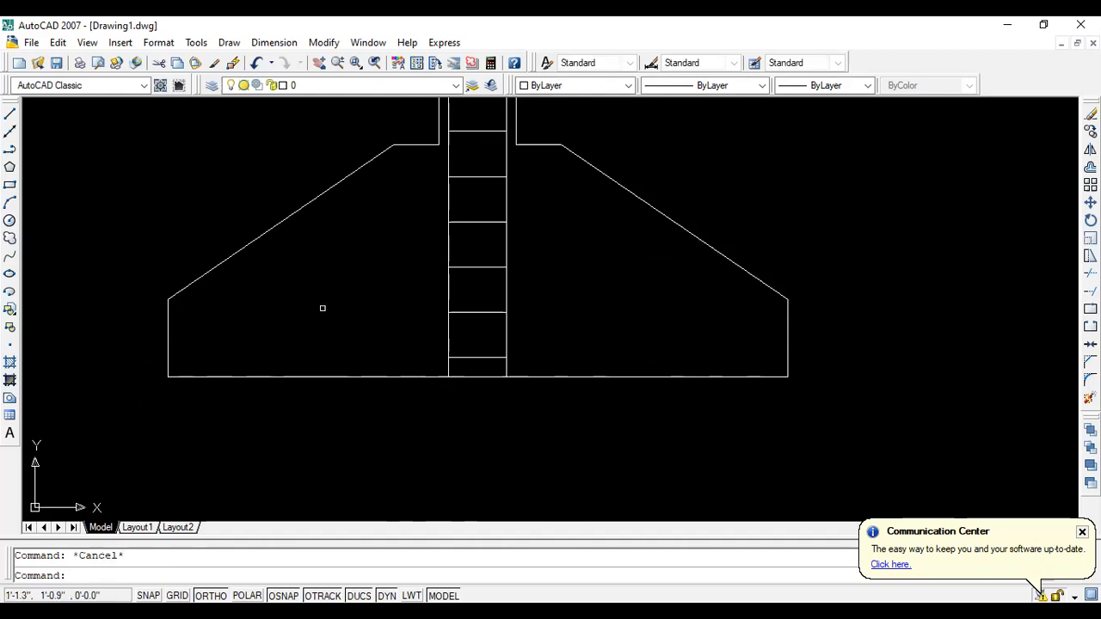
Offset both halves of the footing's base line upward by 2.5.
left_click(1090, 166)
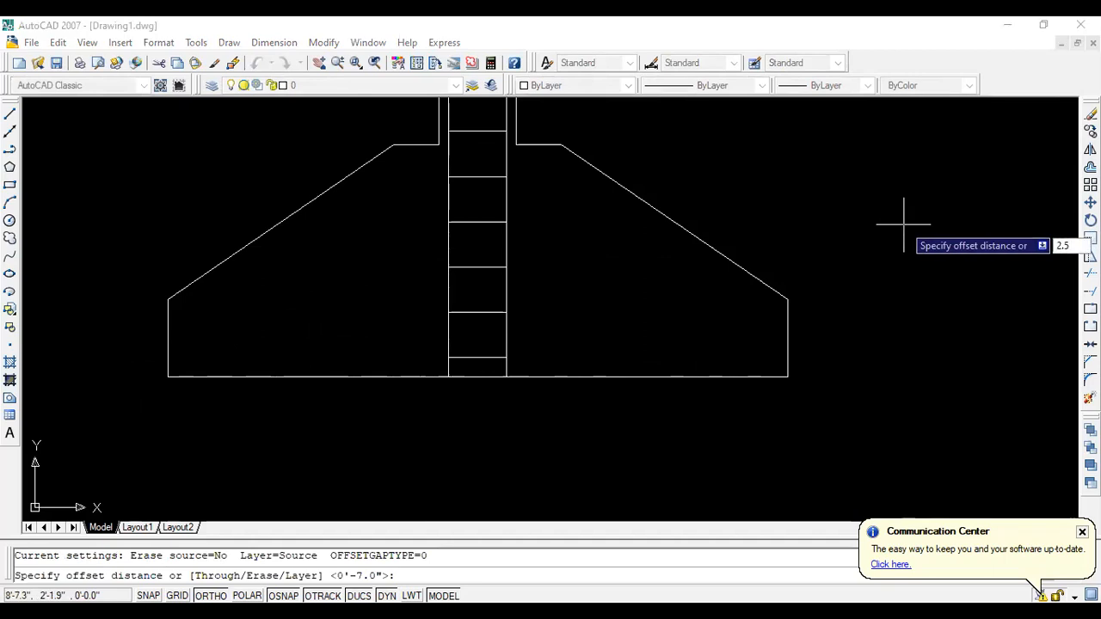
key("Return")
left_click(276, 375)
left_click(347, 349)
left_click(599, 379)
left_click(578, 370)
key("Escape")
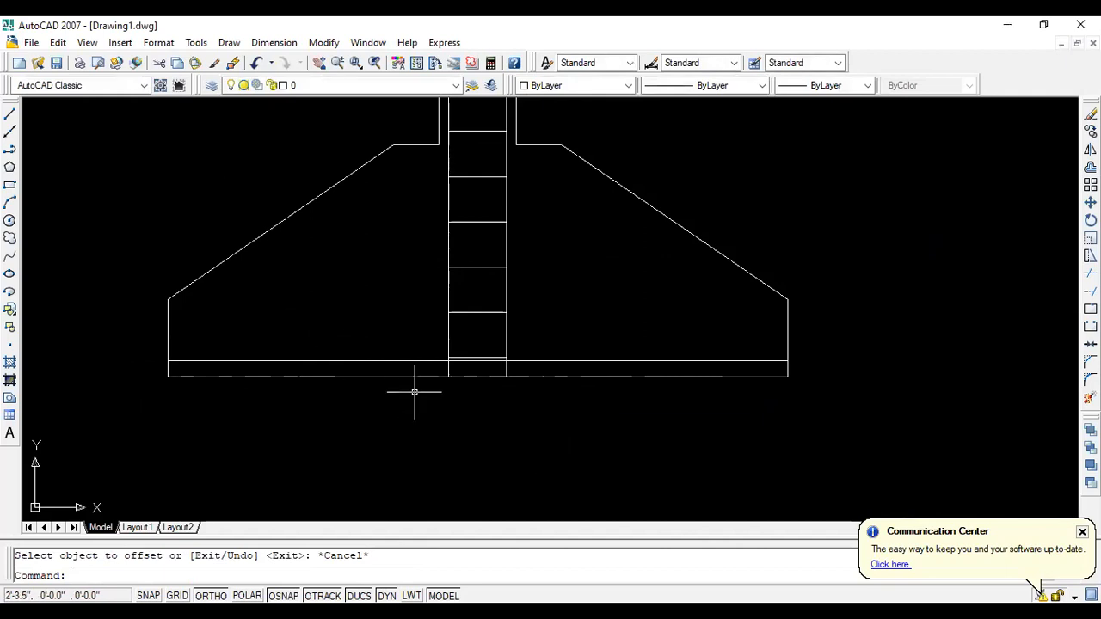
Examine the footing's lower corner where the new offset line meets the vertical side edge.
scroll(190, 356, "up", 2)
left_click(199, 369)
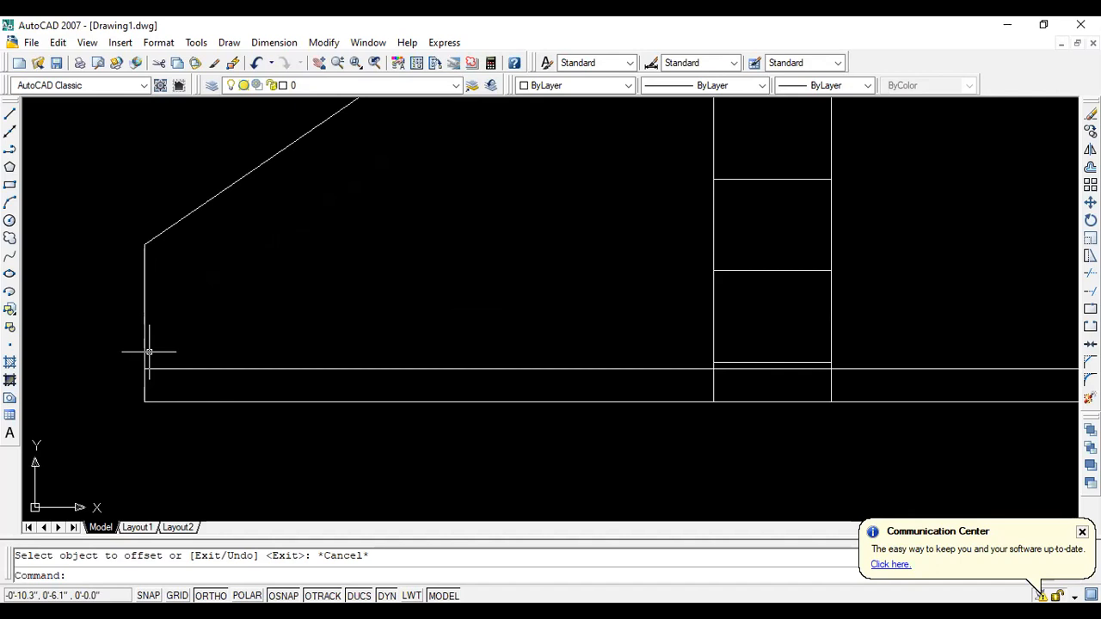
scroll(148, 352, "down", 4)
scroll(147, 352, "up", 5)
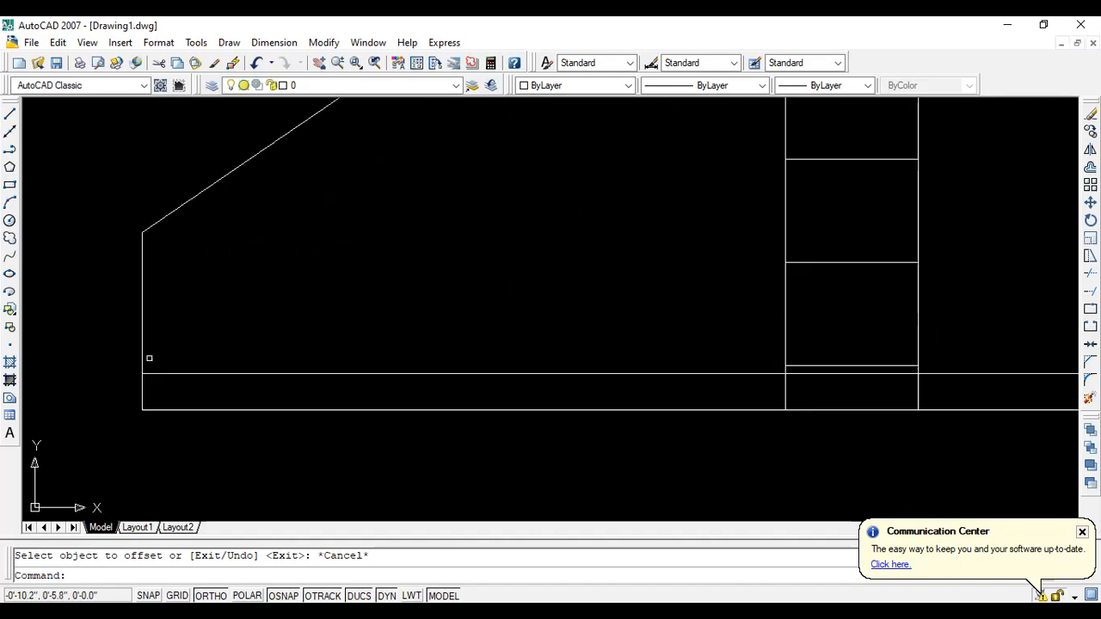
scroll(129, 387, "up", 6)
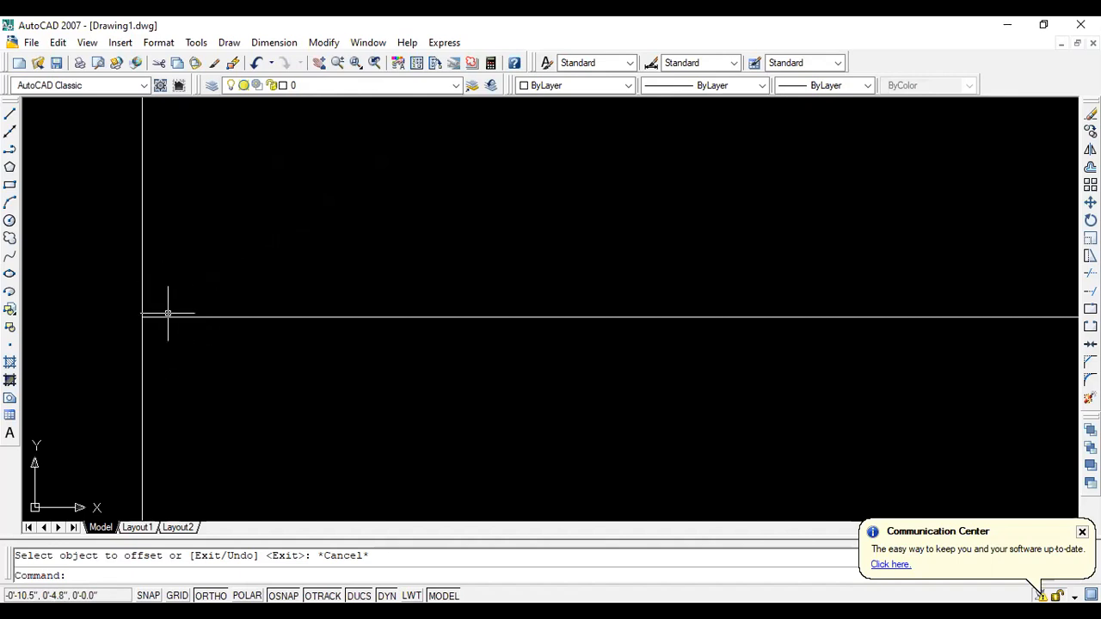
scroll(168, 313, "down", 5)
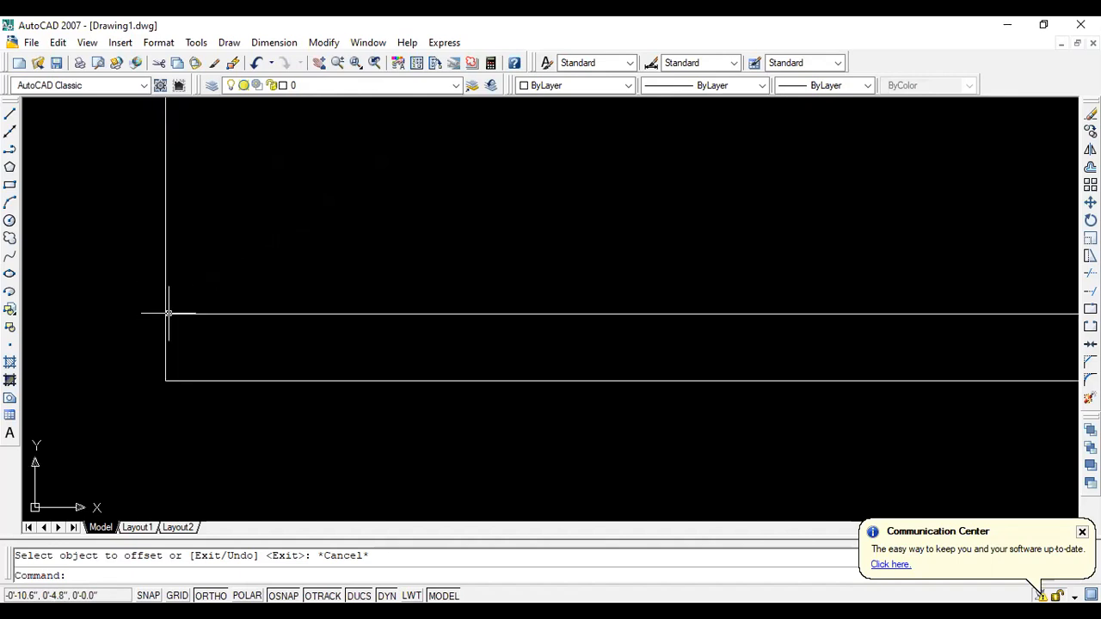
left_click(168, 263)
key("Escape")
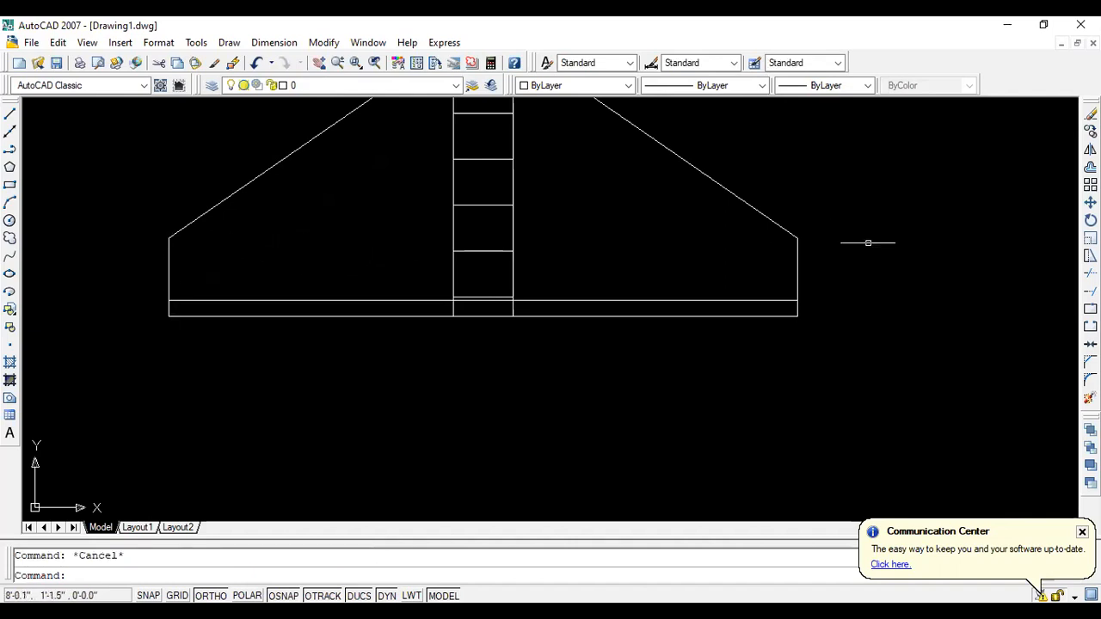
Offset both vertical side edges of the footing inward by 2.5.
left_click(1090, 167)
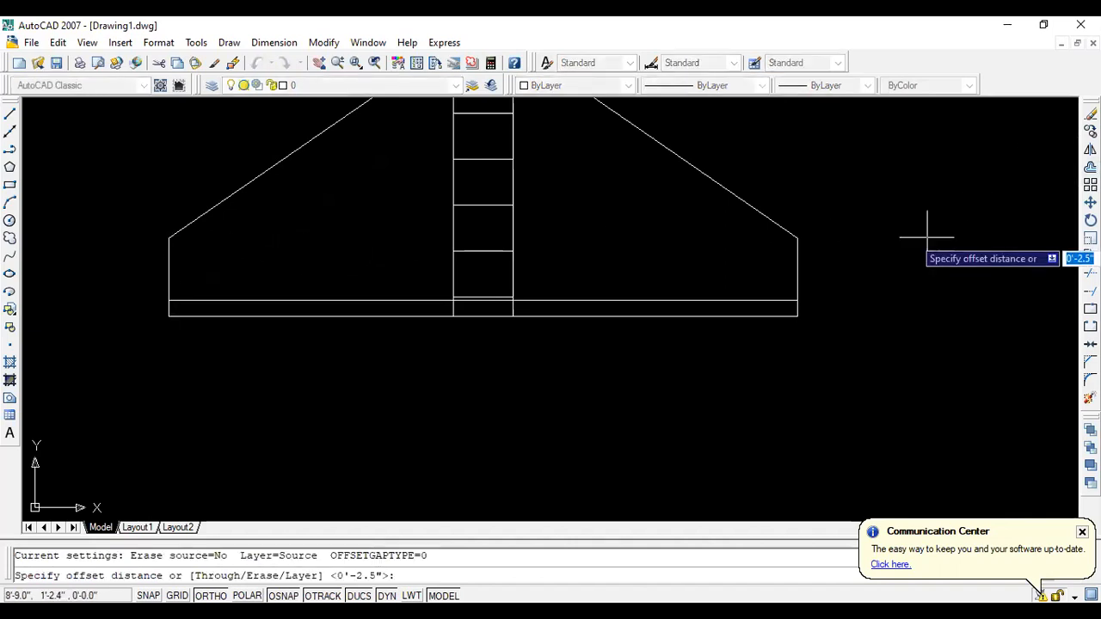
type("2.5")
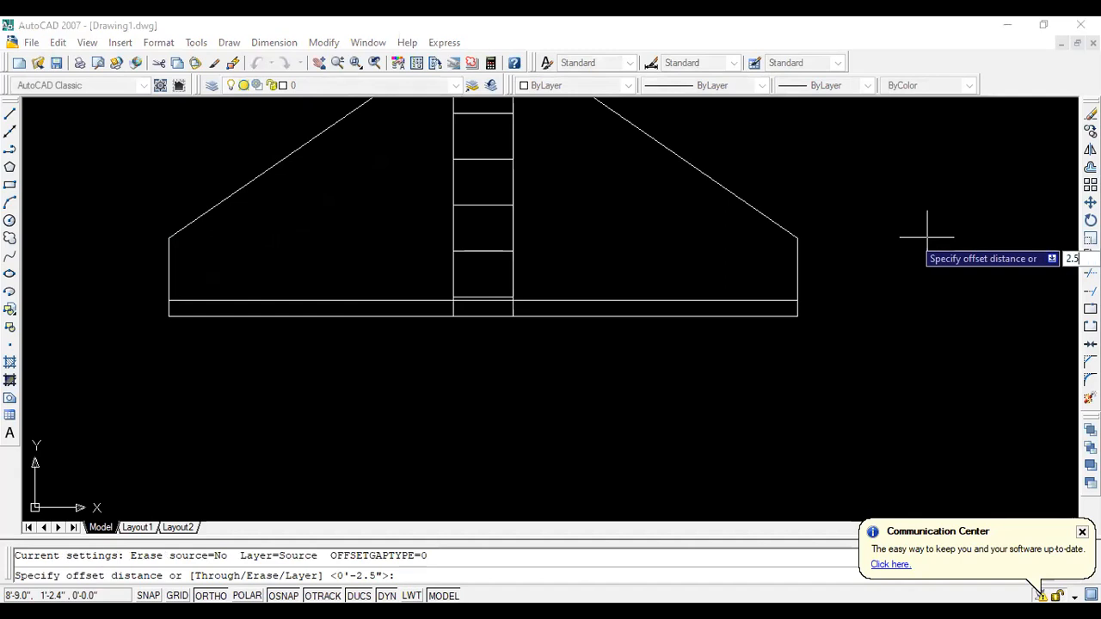
key("Return")
left_click(169, 266)
left_click(220, 258)
left_click(798, 267)
left_click(731, 270)
key("Escape")
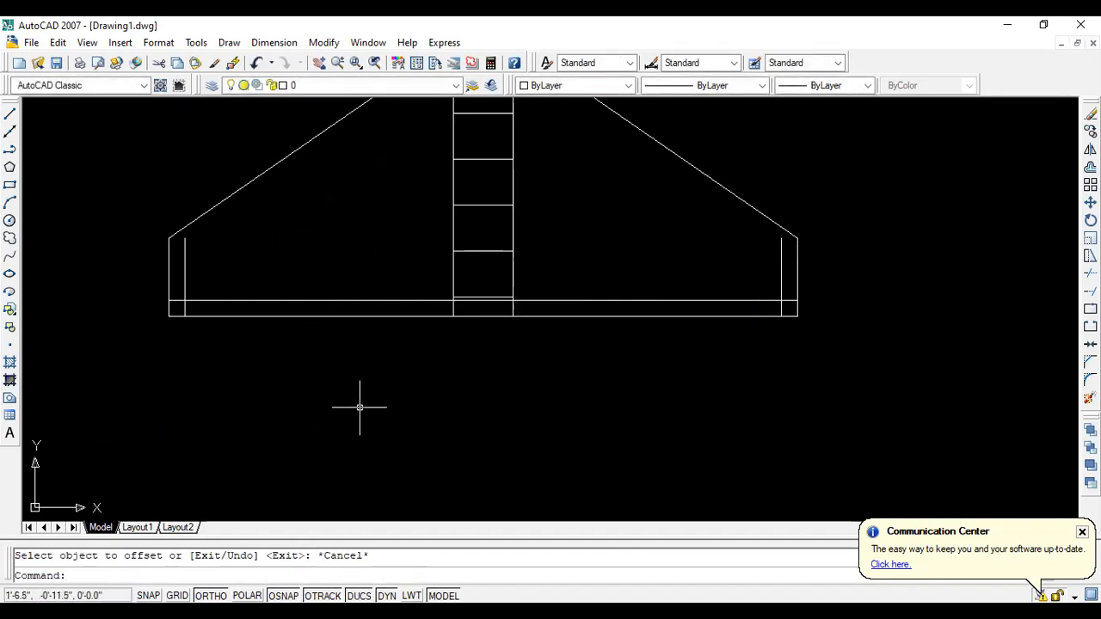
Draw a circle of radius 1 tangent to the inner vertical line and the inner base line at the footing's left corner.
scroll(370, 420, "down", 1)
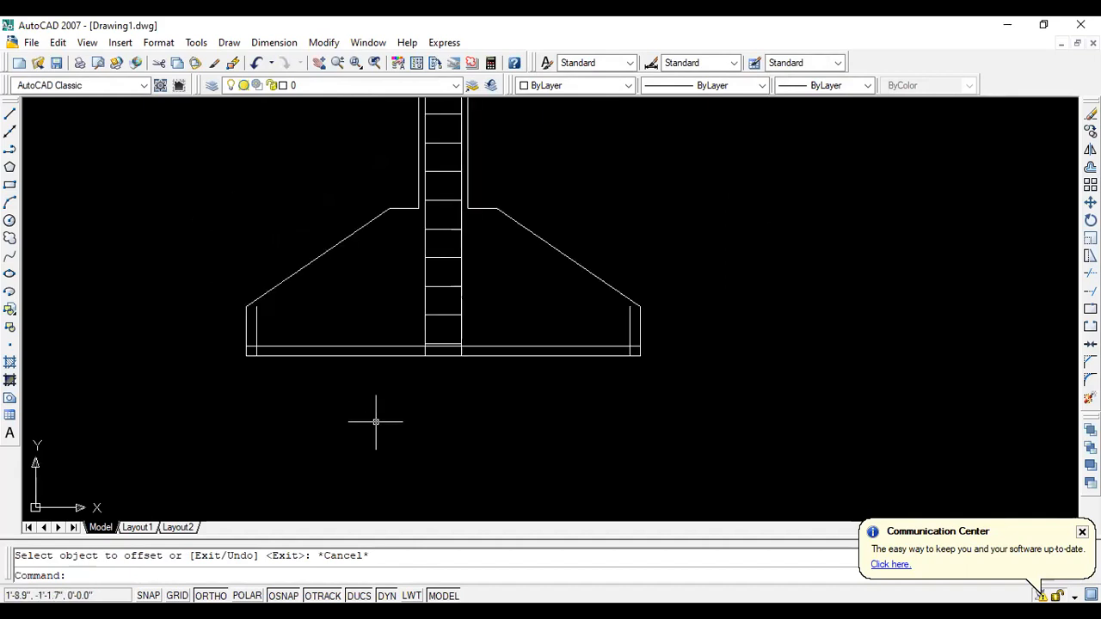
scroll(284, 327, "up", 2)
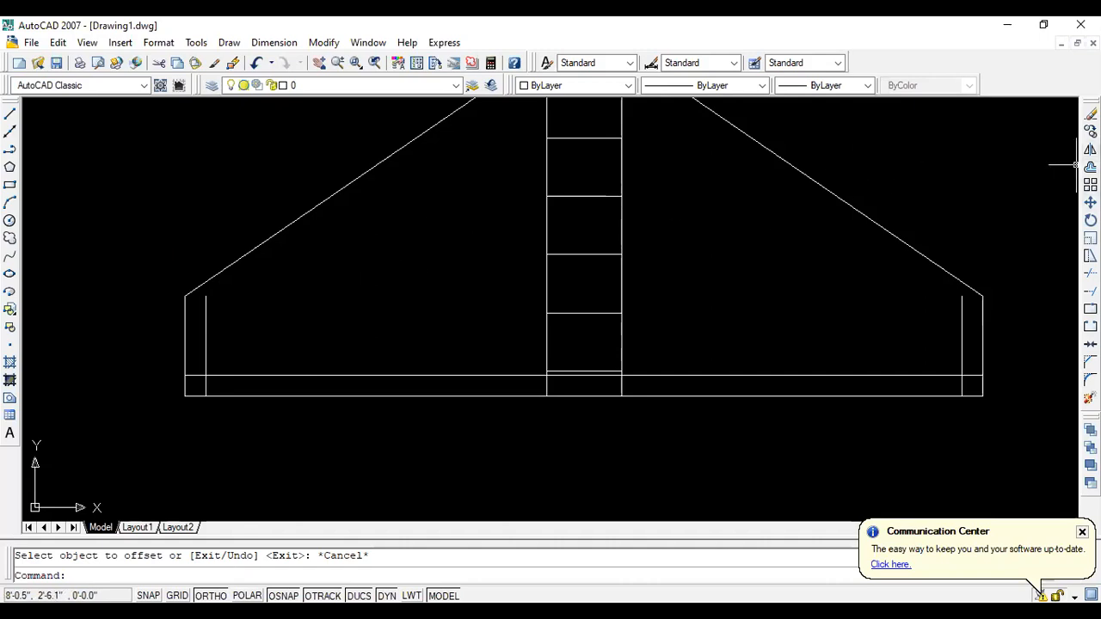
left_click(1090, 131)
scroll(202, 364, "up", 2)
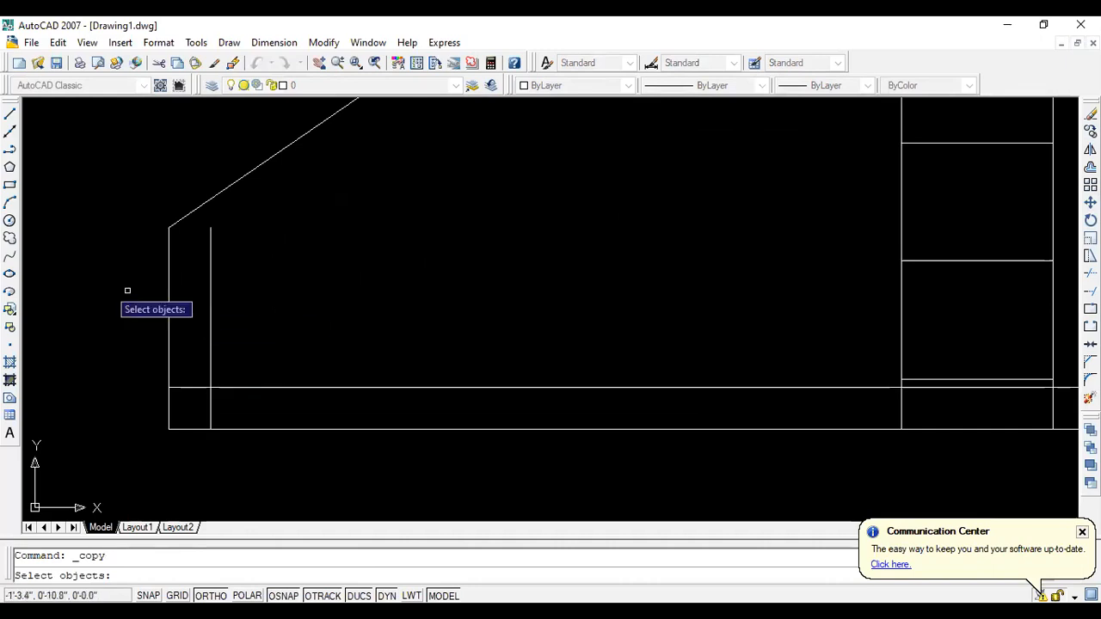
left_click(10, 221)
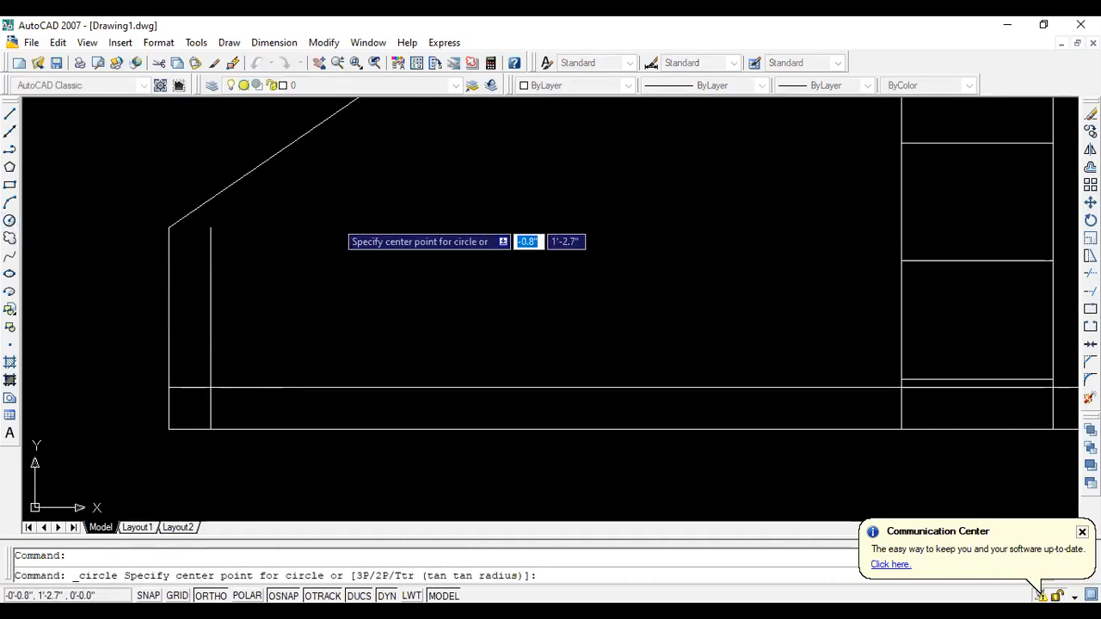
right_click(335, 222)
left_click(370, 335)
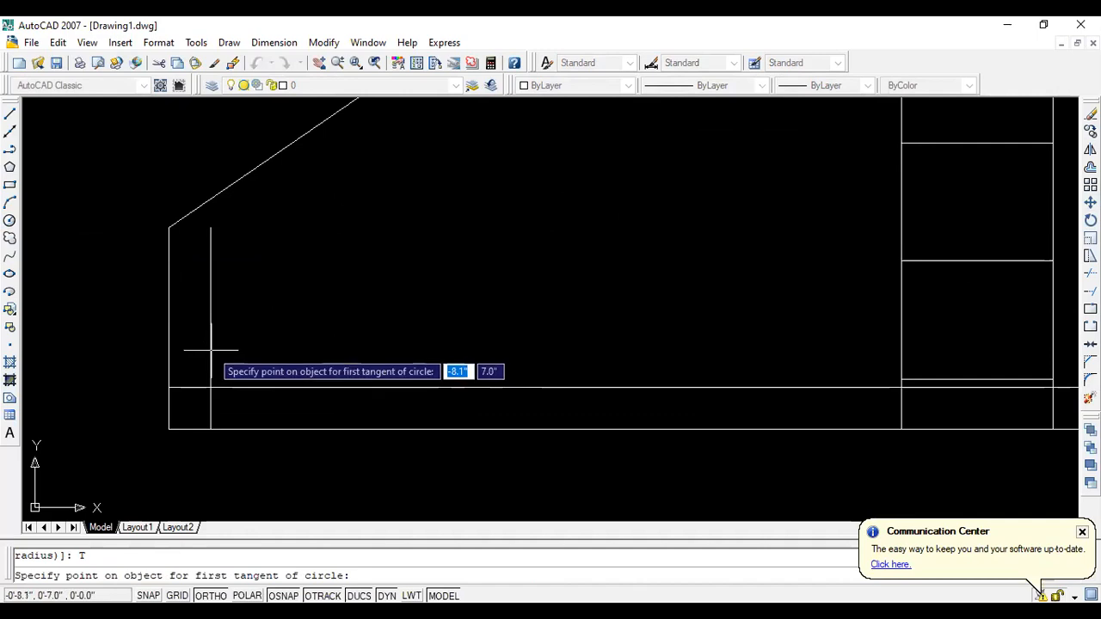
left_click(211, 350)
left_click(249, 388)
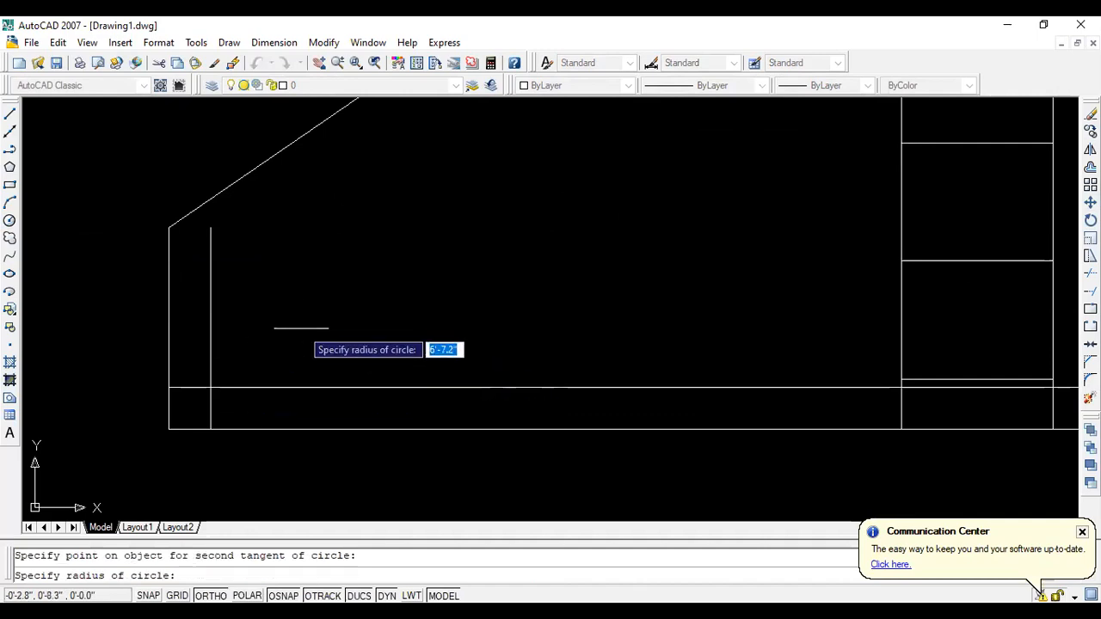
type("3")
key("Return")
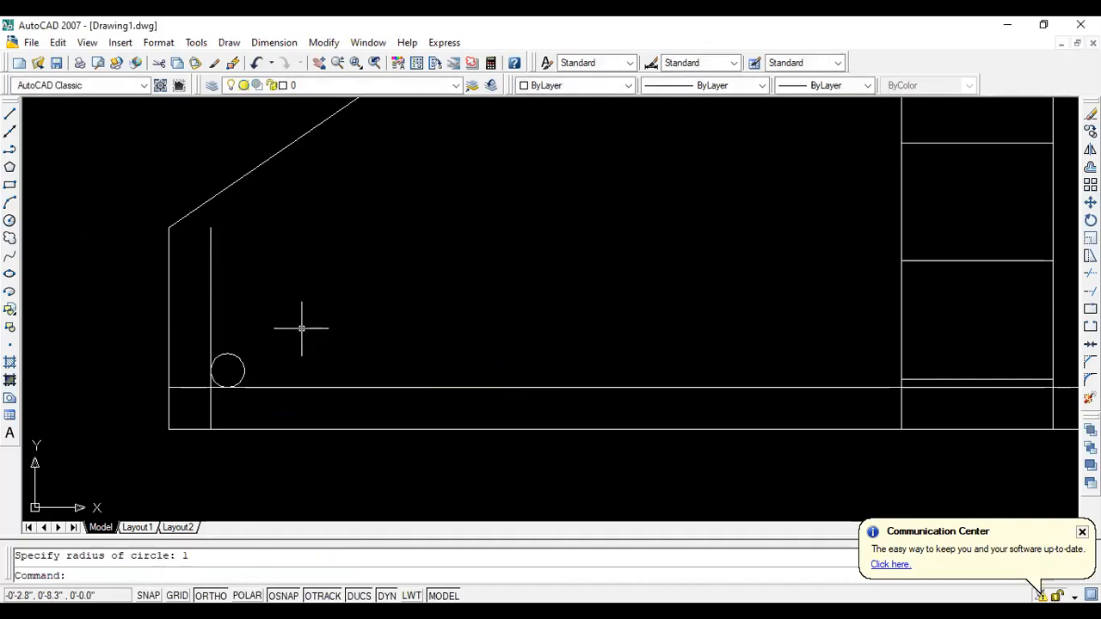
Set up a rectangular array with 1 row and 20 columns.
scroll(302, 324, "down", 5)
scroll(344, 319, "up", 3)
scroll(238, 334, "up", 3)
scroll(387, 413, "down", 4)
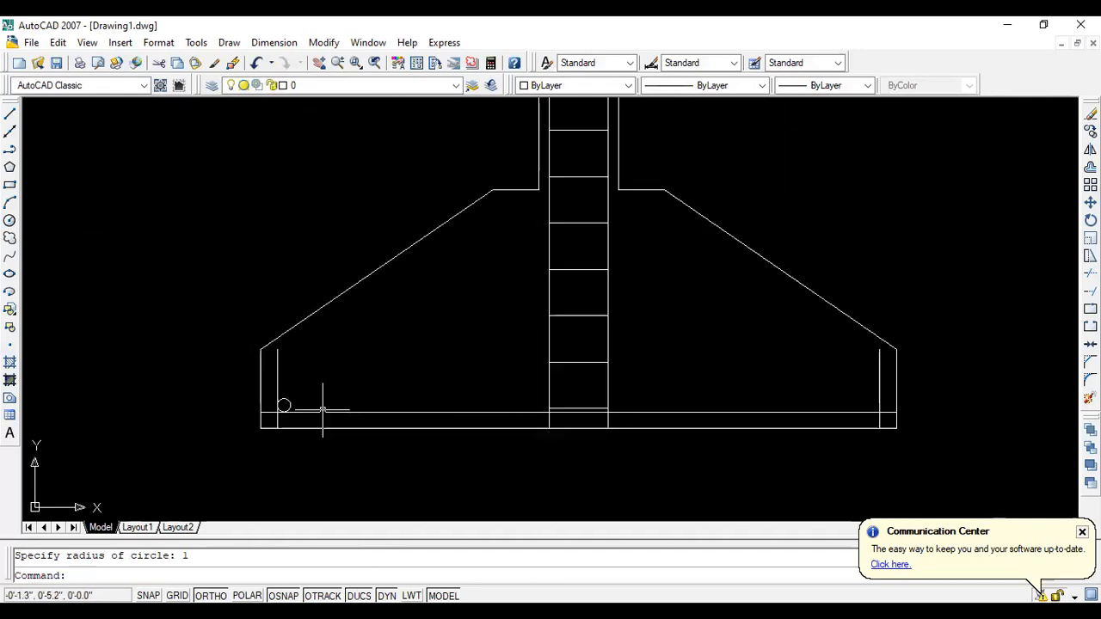
scroll(246, 393, "down", 1)
scroll(241, 400, "up", 8)
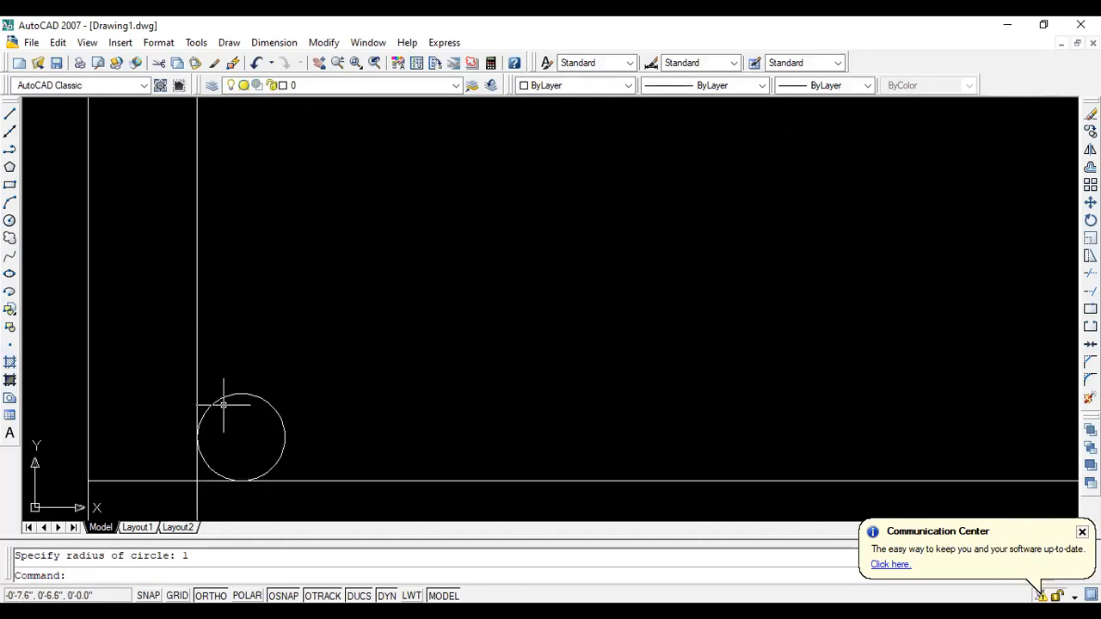
scroll(361, 296, "down", 2)
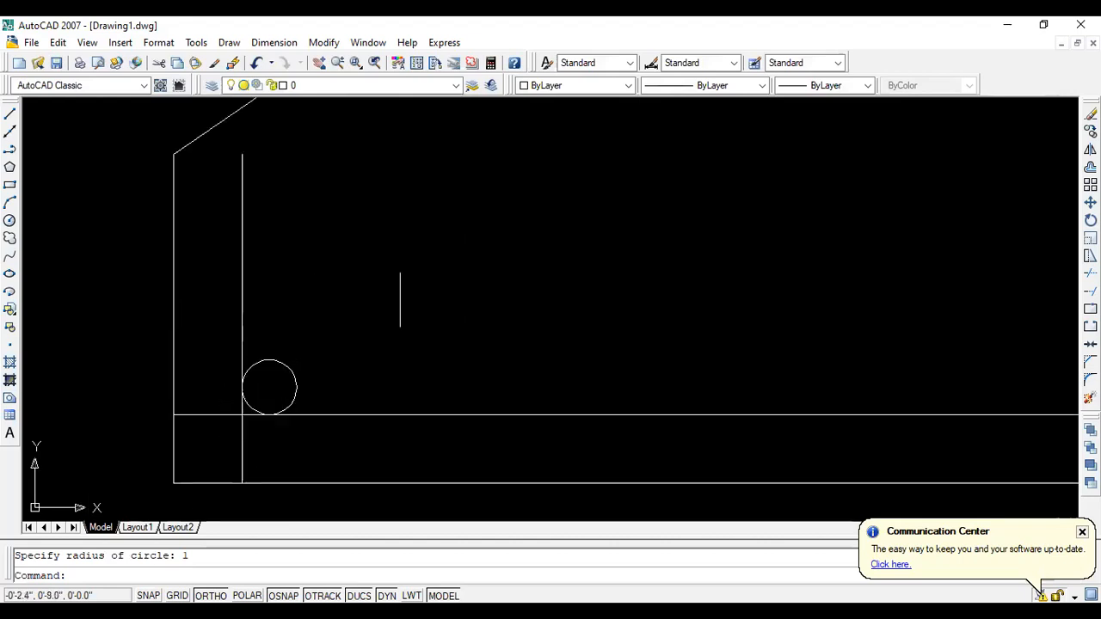
left_click(1090, 184)
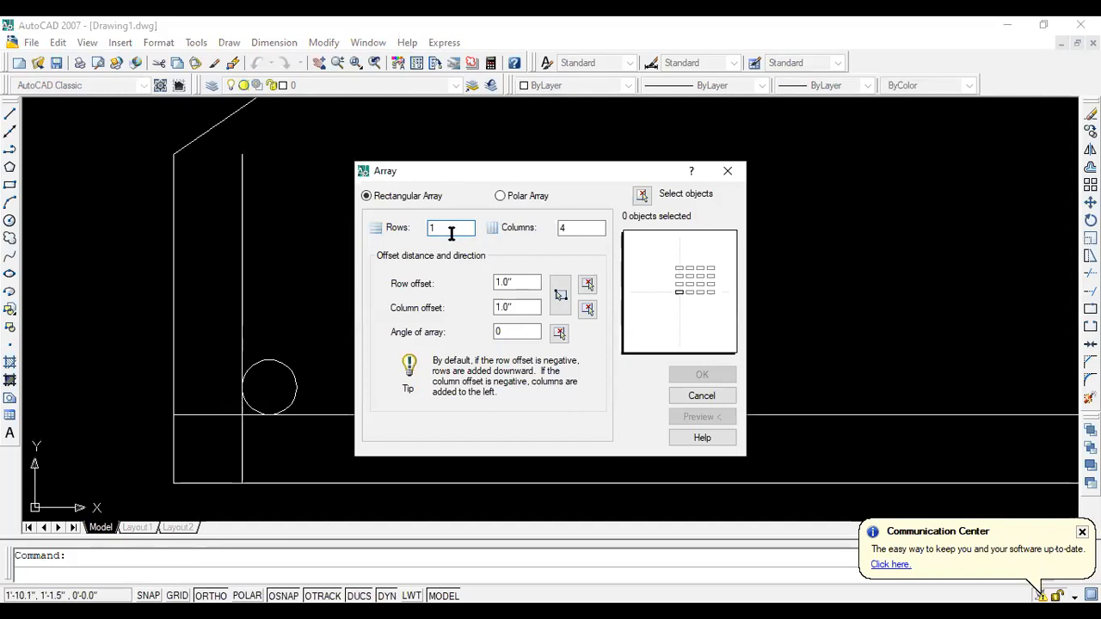
left_click(589, 226)
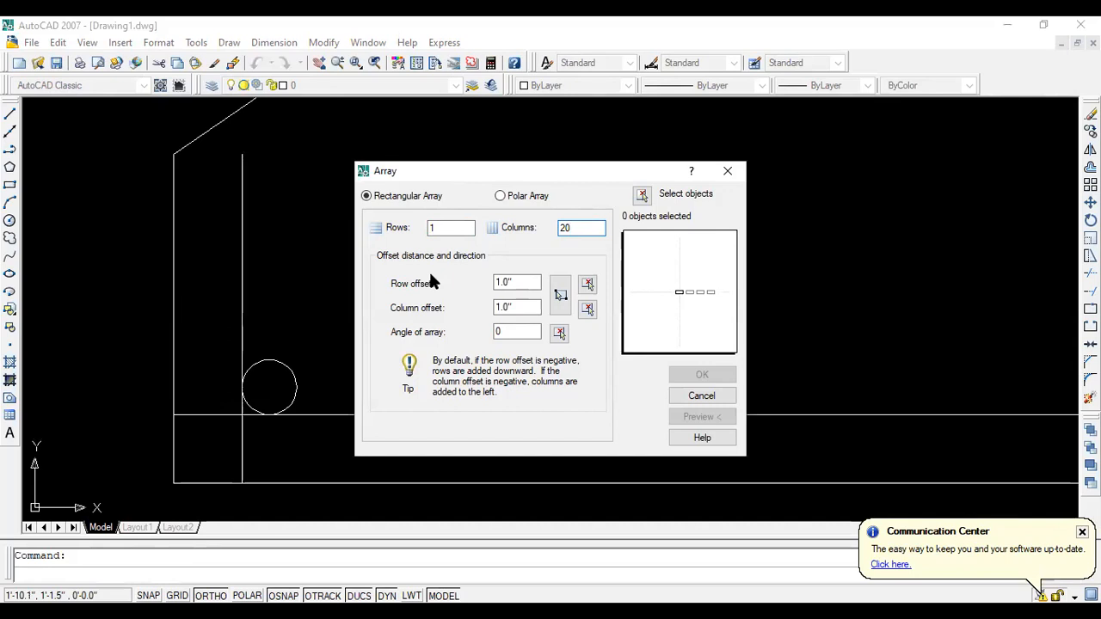
Set the array's column offset to 5 and apply the array to the corner circle.
left_click(501, 307)
key("BackSpace")
type("5")
left_click(642, 197)
left_click(297, 386)
key("Return")
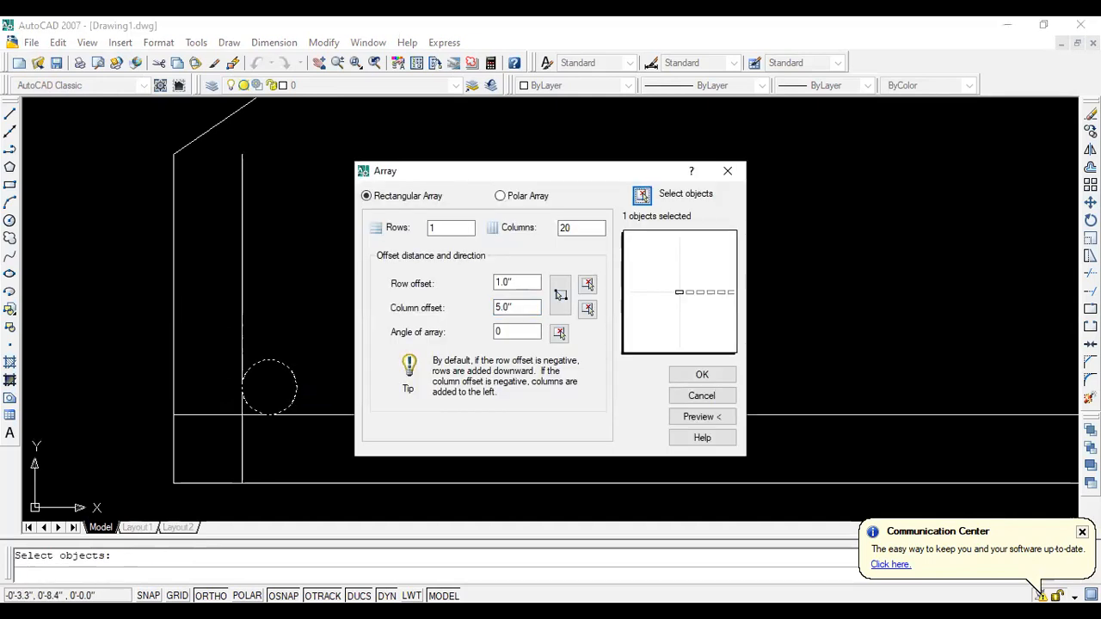
left_click(680, 381)
Erase the last arrayed circle lying outside the footing's right edge.
scroll(136, 325, "down", 8)
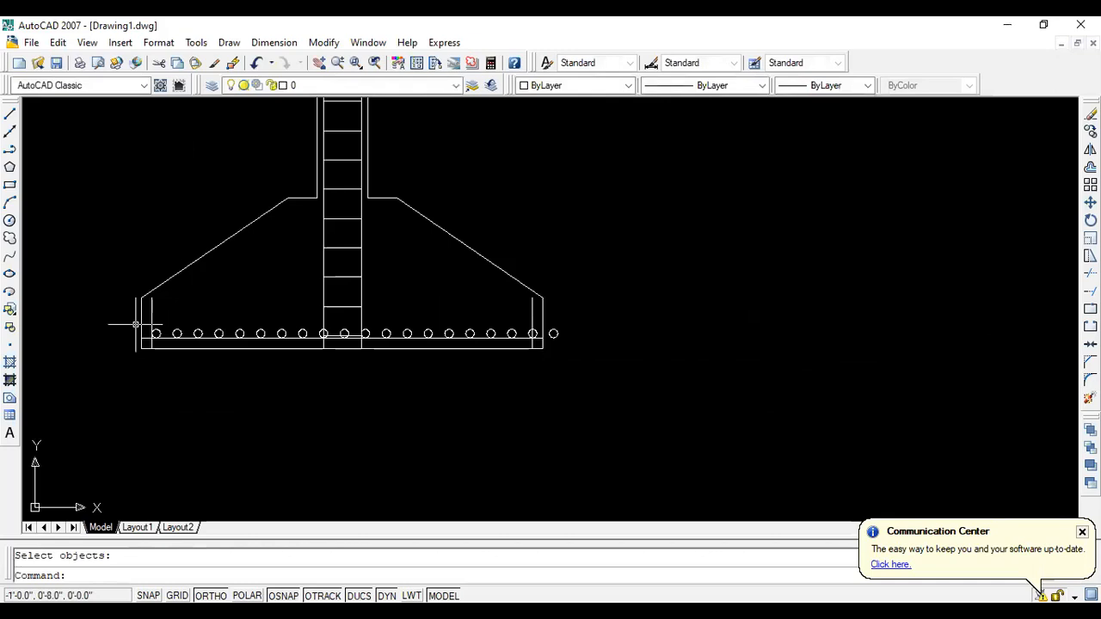
scroll(341, 358, "up", 3)
scroll(209, 276, "up", 5)
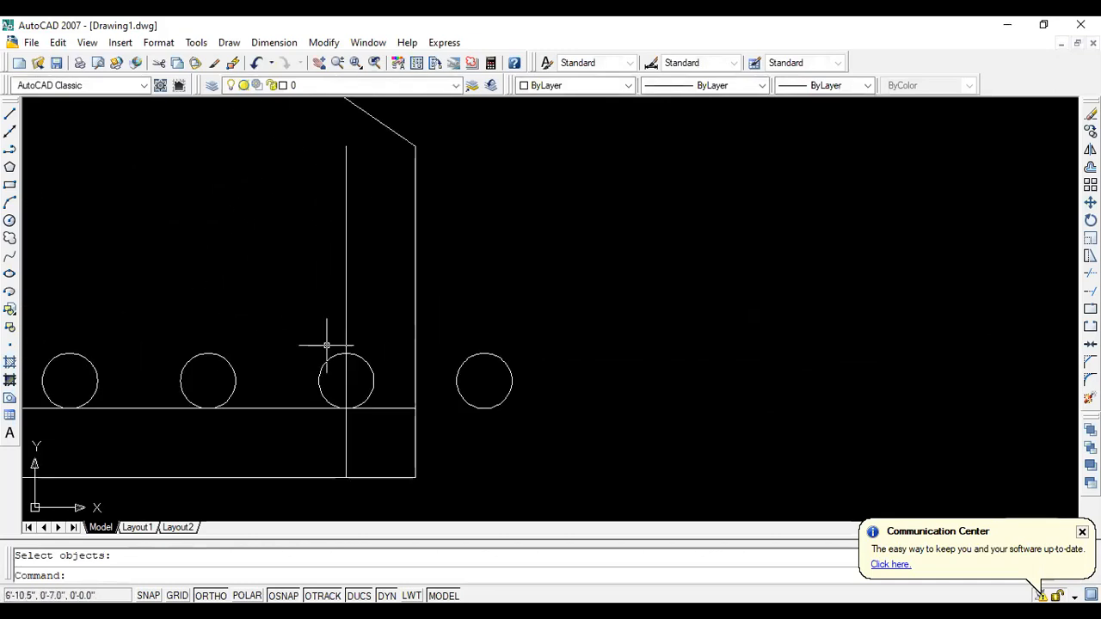
left_click(523, 463)
left_click(476, 317)
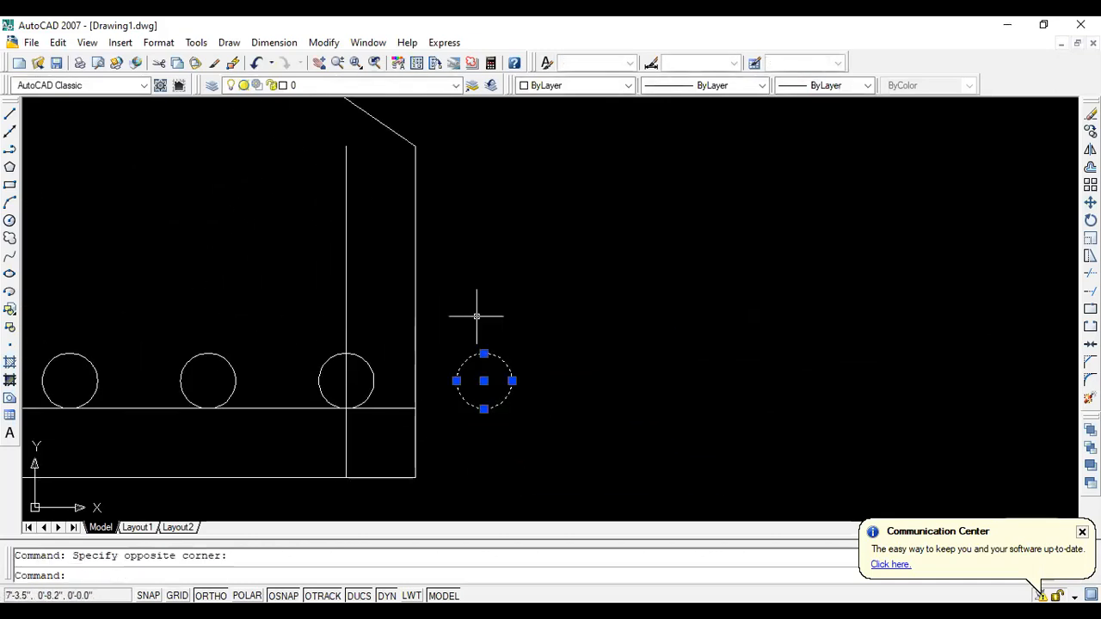
key("Delete")
scroll(524, 339, "down", 2)
scroll(411, 362, "up", 5)
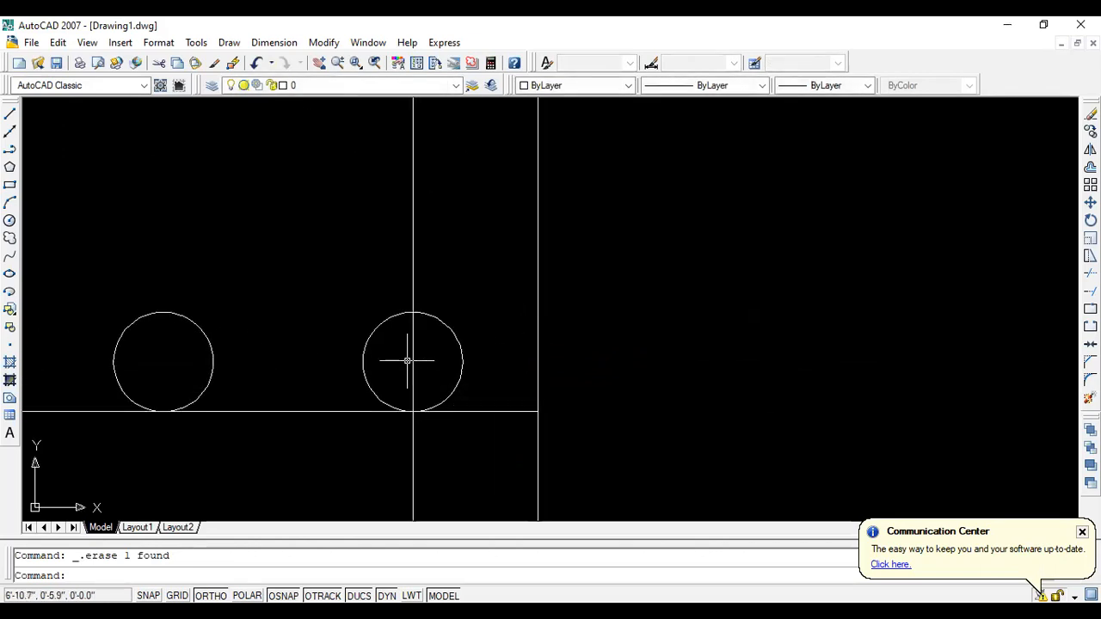
Erase the arrayed circle centred on the inner vertical line near the footing's right edge.
left_click(435, 316)
key("Delete")
Examine the row of bar circles along the footing base and where it crosses the column's inner vertical lines.
scroll(904, 405, "down", 5)
scroll(413, 268, "up", 2)
scroll(333, 307, "down", 1)
scroll(233, 315, "up", 2)
scroll(337, 393, "up", 2)
scroll(296, 389, "down", 2)
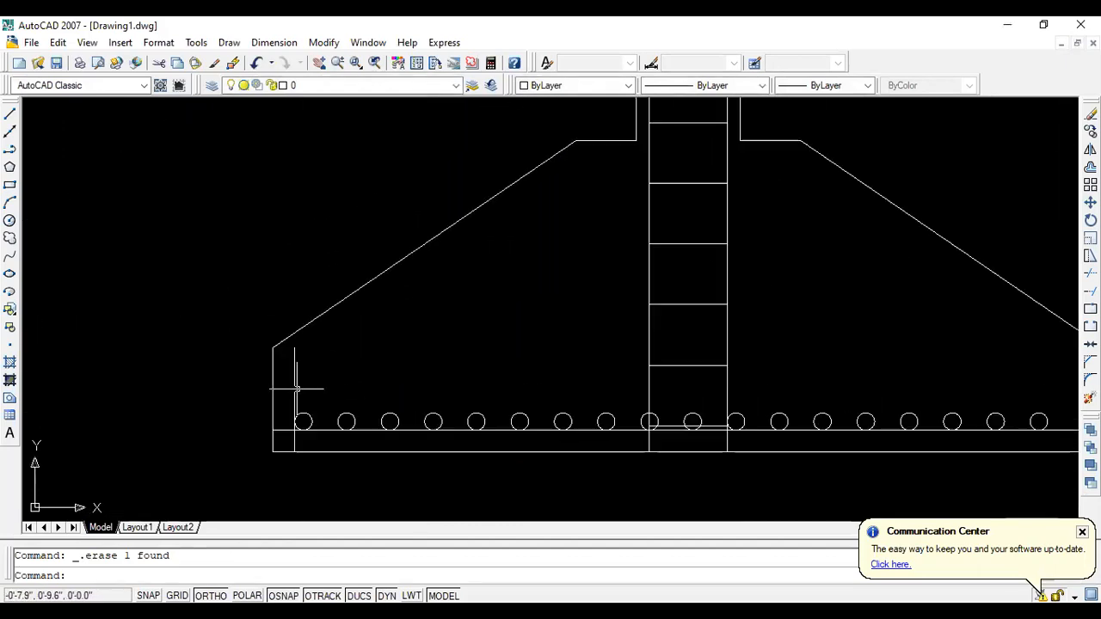
scroll(353, 428, "up", 3)
scroll(232, 388, "down", 3)
scroll(278, 393, "up", 3)
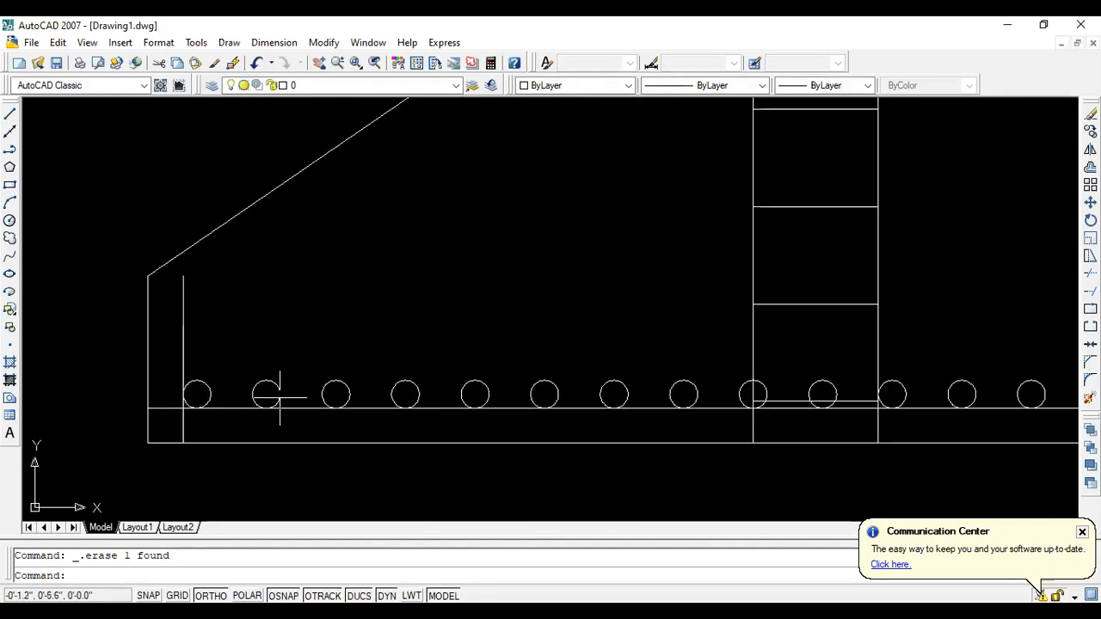
scroll(172, 370, "down", 3)
scroll(159, 371, "down", 2)
scroll(177, 374, "up", 6)
scroll(172, 376, "down", 6)
scroll(489, 377, "up", 5)
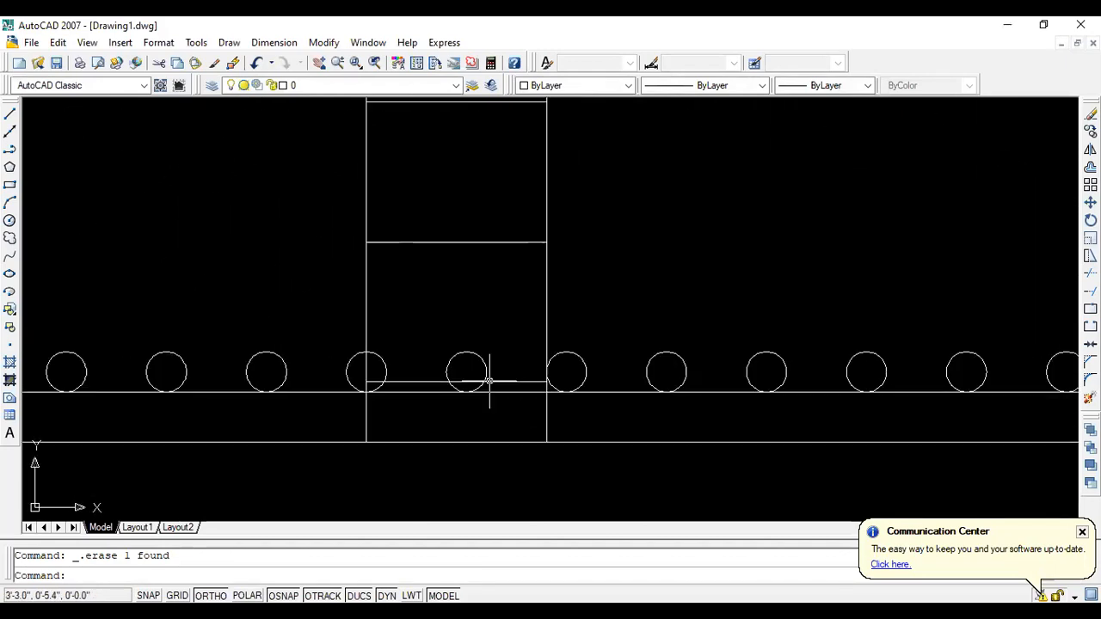
scroll(409, 383, "down", 4)
left_click(359, 229)
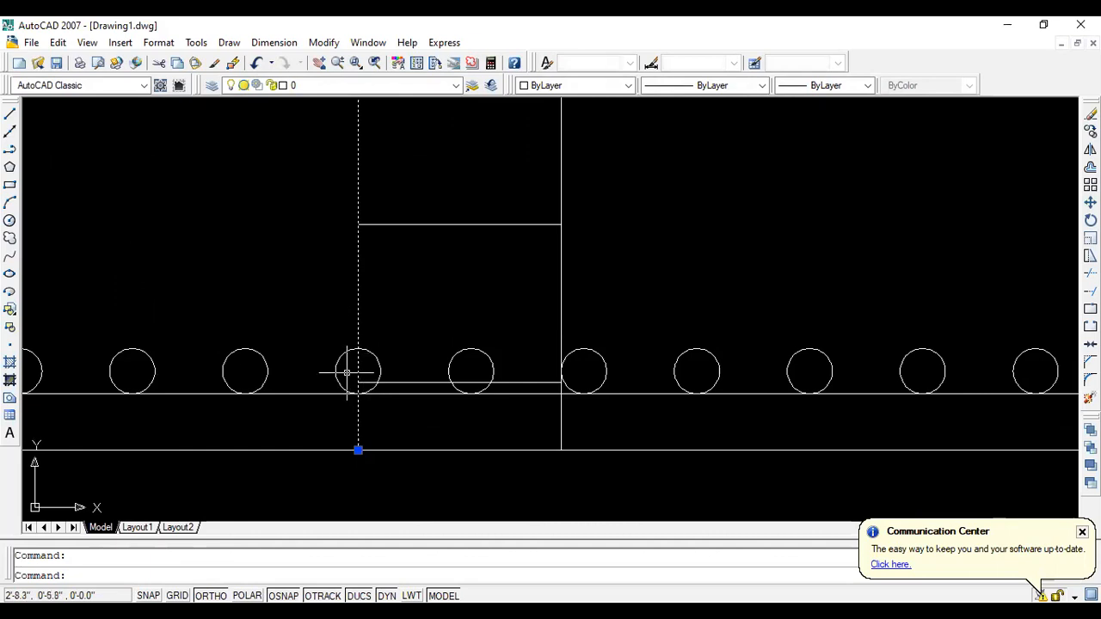
scroll(357, 371, "up", 5)
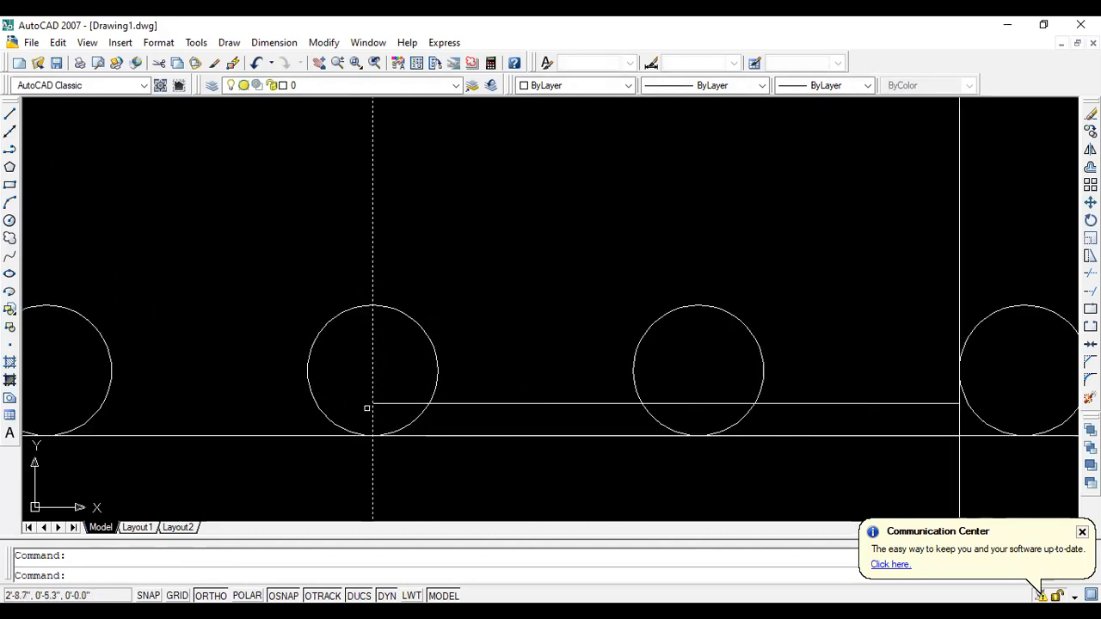
scroll(435, 346, "down", 6)
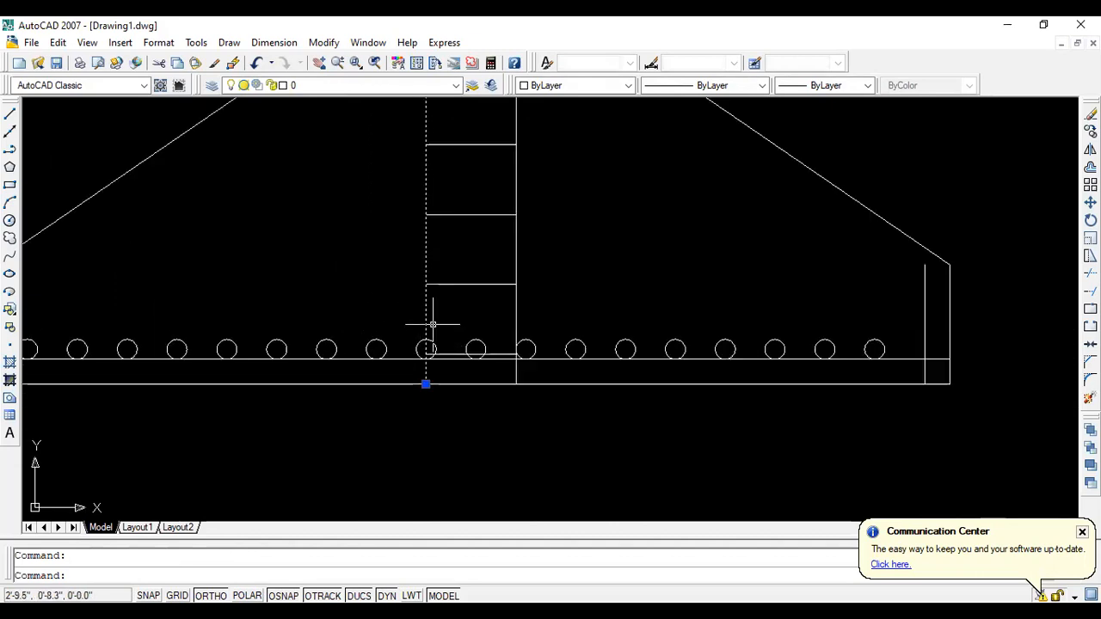
scroll(418, 313, "up", 2)
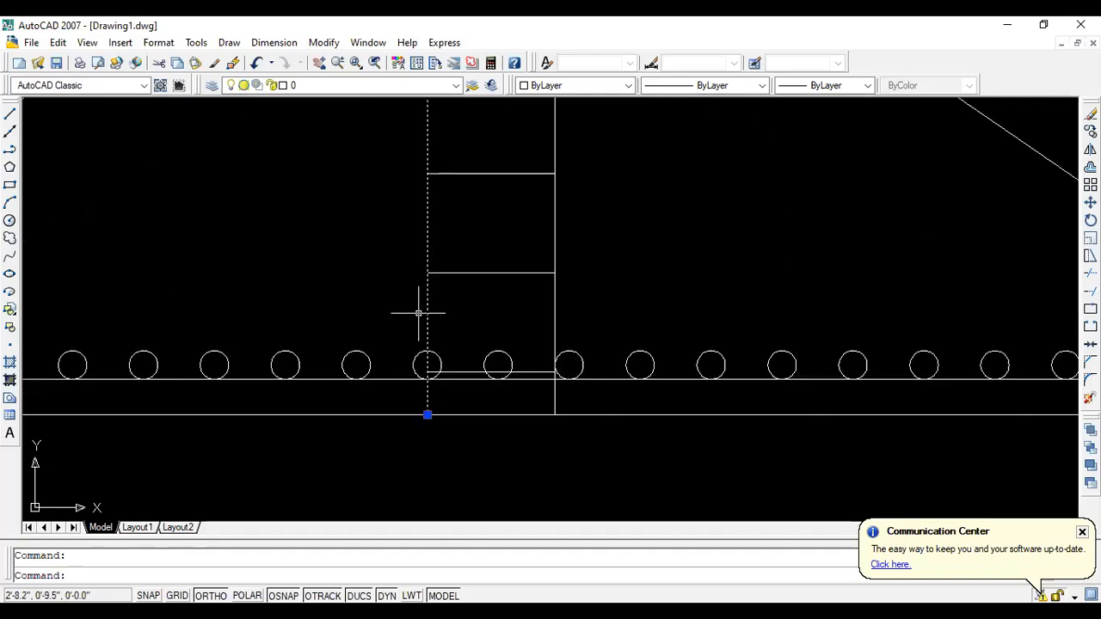
scroll(418, 313, "up", 1)
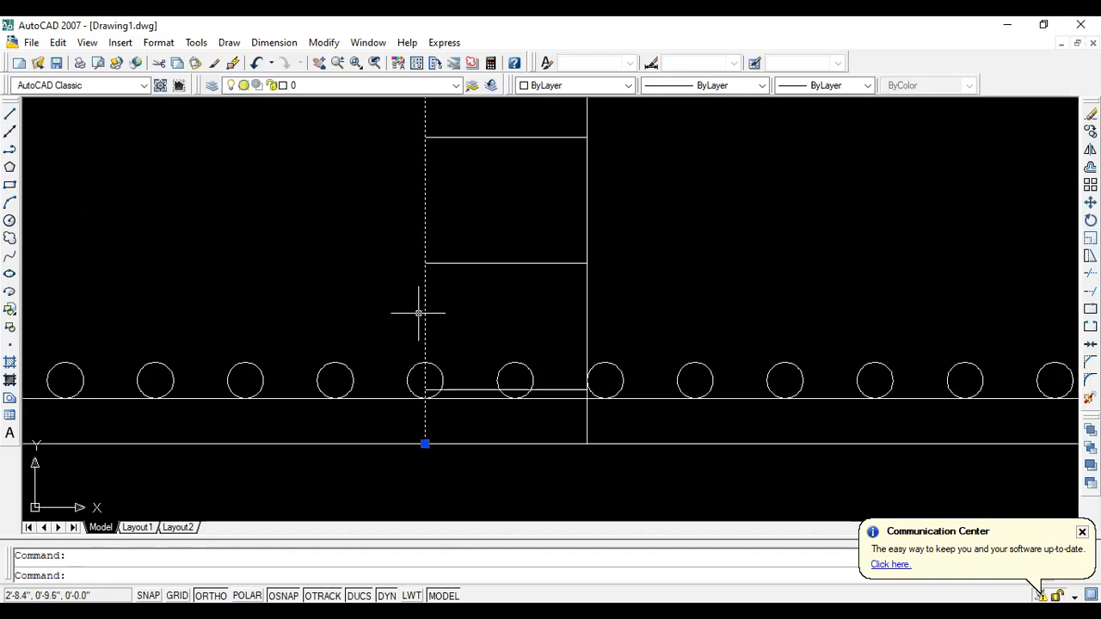
key("Escape")
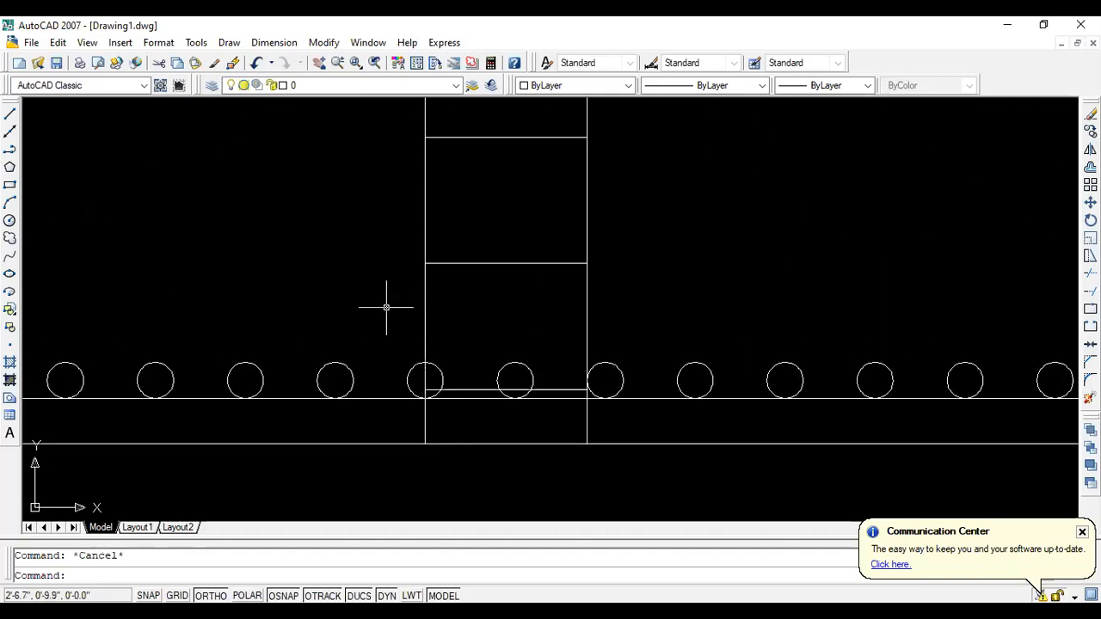
Trim the lower ends of both inner column lines back to the footing's inner base line.
type("tr")
key("Return")
key("Return")
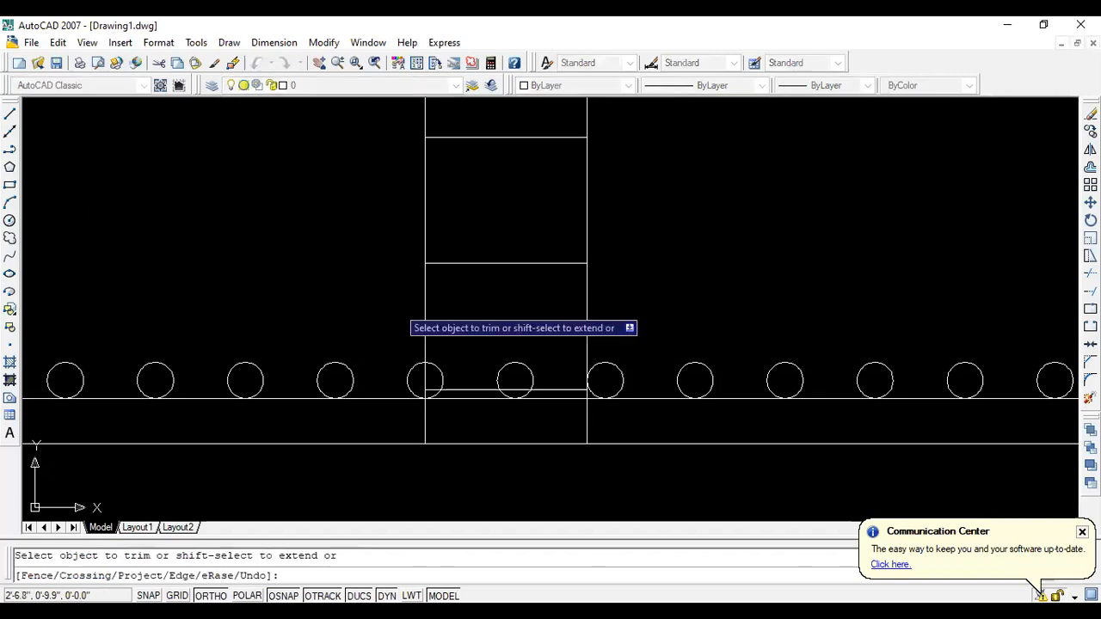
left_click(646, 410)
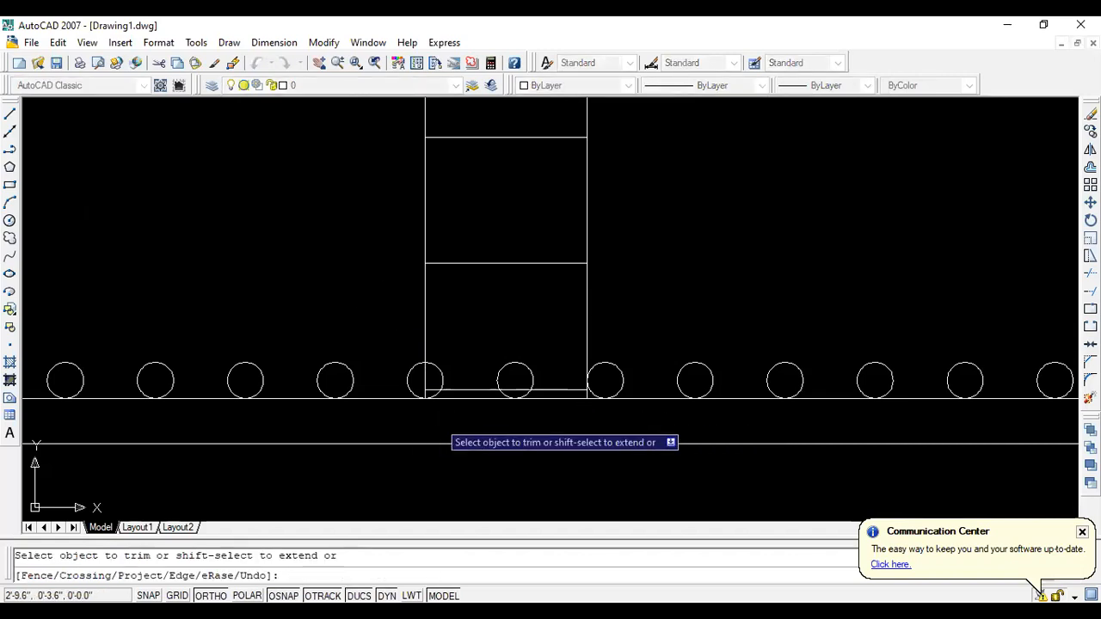
Trim the left inner column line inside its bar circle and the lowest cross line as far as the next circle's right side.
scroll(408, 437, "up", 7)
left_click(385, 408)
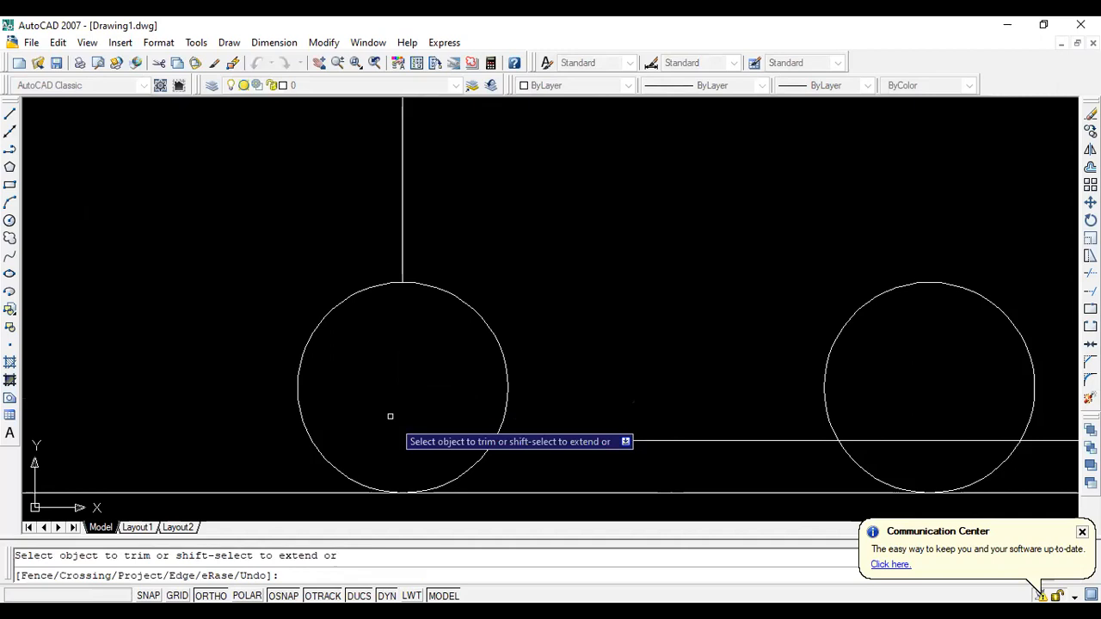
scroll(421, 400, "down", 4)
left_click(512, 415)
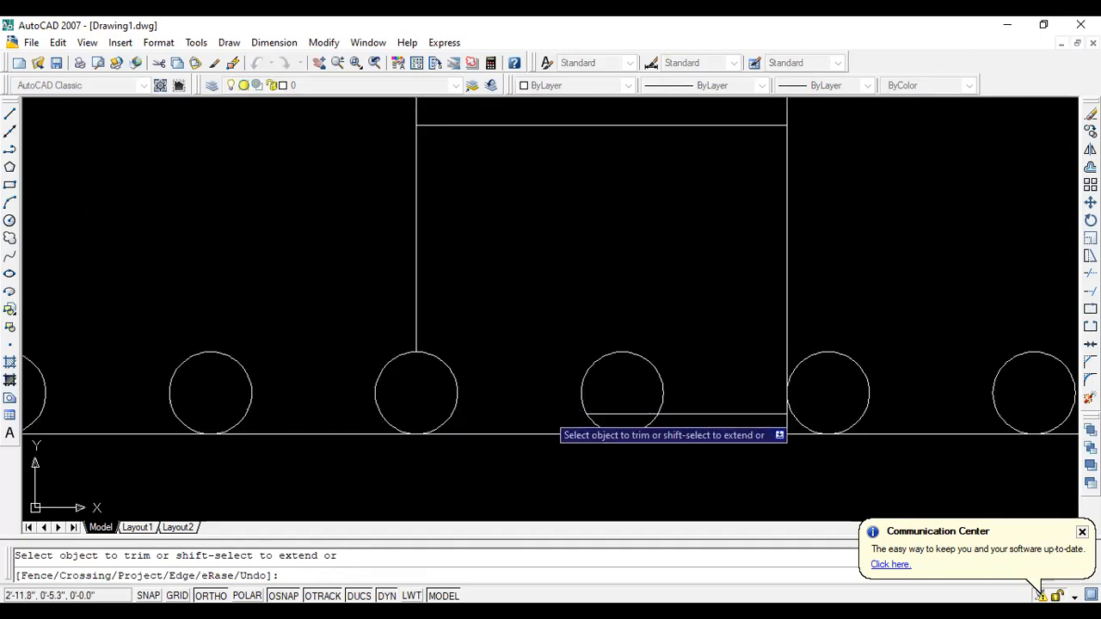
key("Escape")
left_click(713, 414)
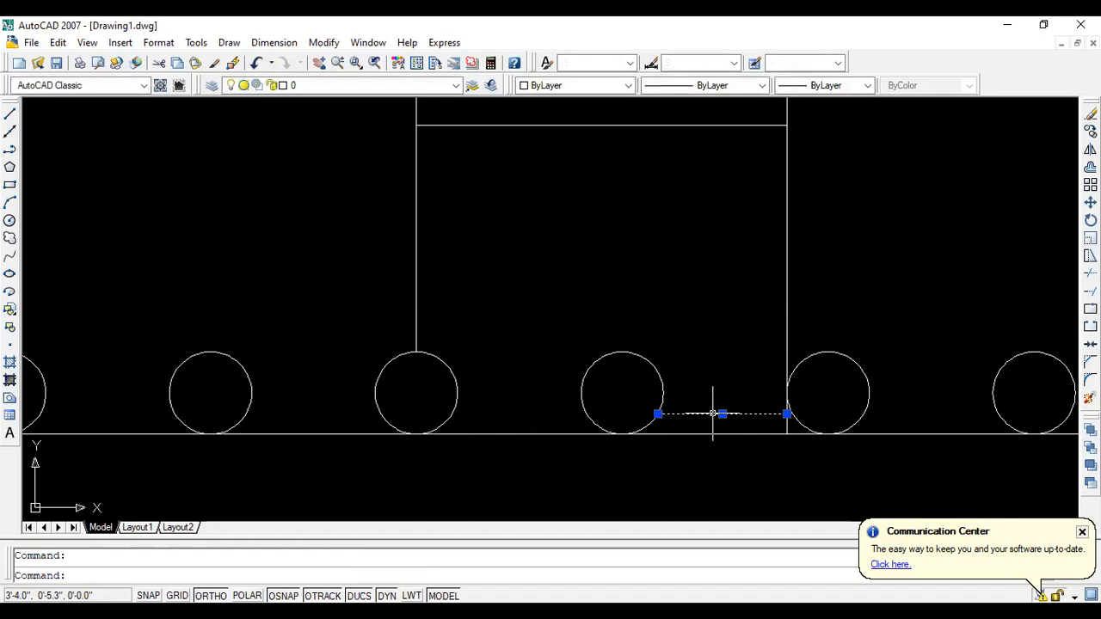
key("Escape")
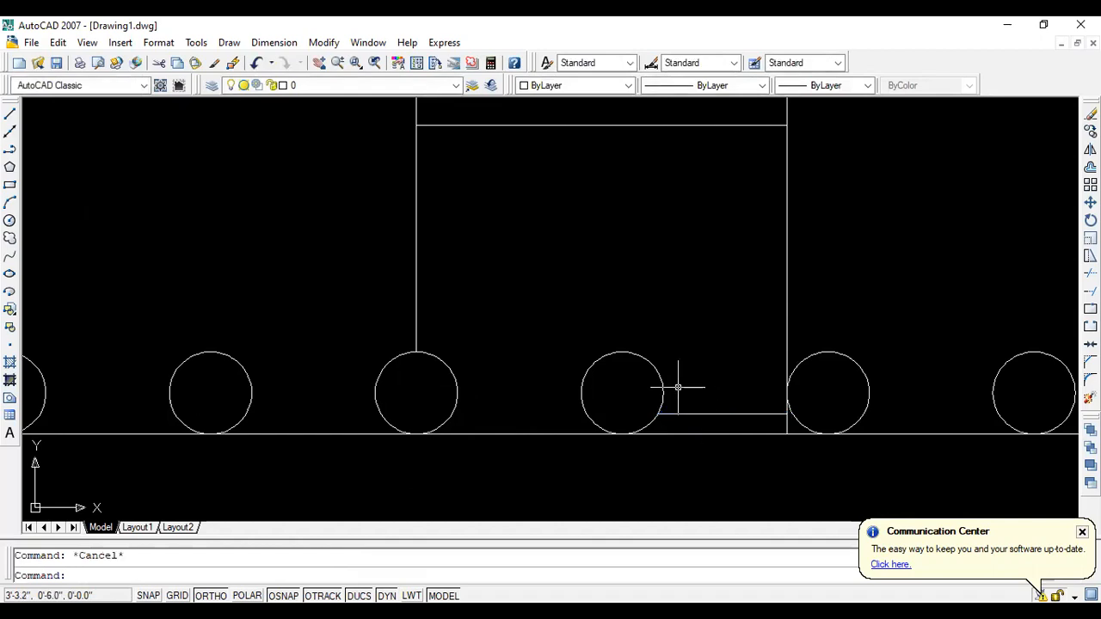
Trim the right inner column line below the lowest cross line and erase the leftover piece of that cross line.
type("tr")
key("Return")
key("Return")
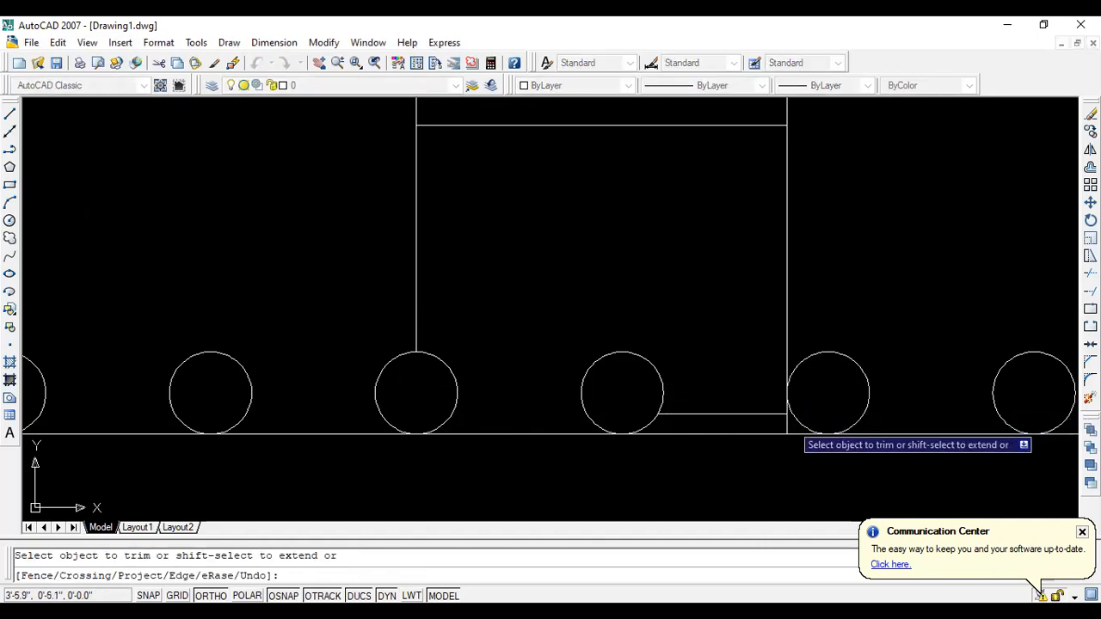
left_click(789, 423)
scroll(789, 424, "up", 4)
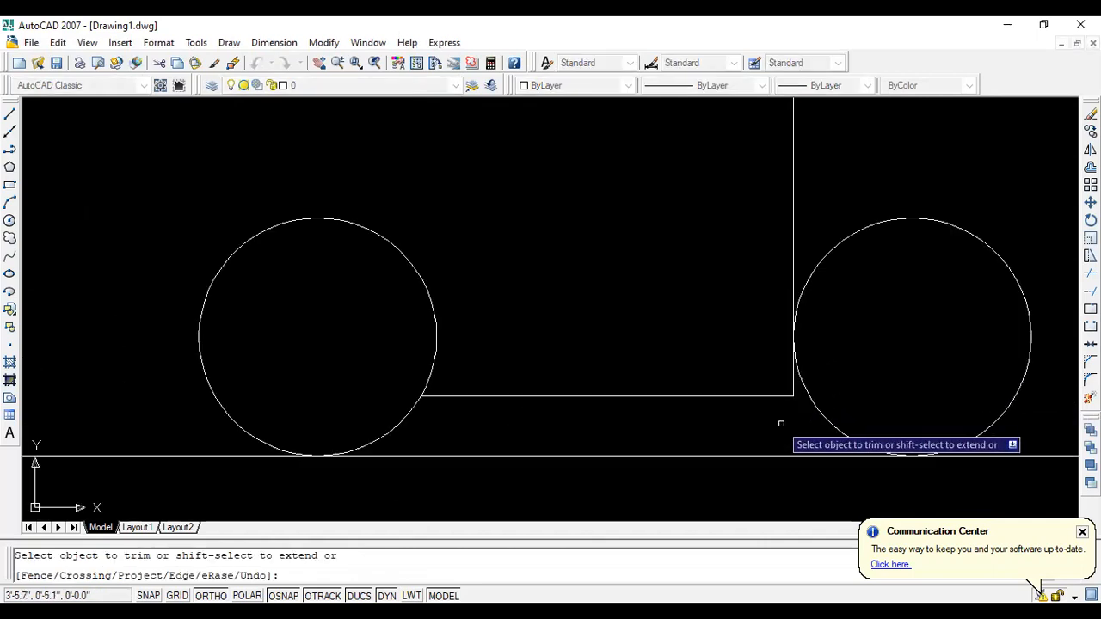
key("Escape")
left_click(759, 396)
key("Delete")
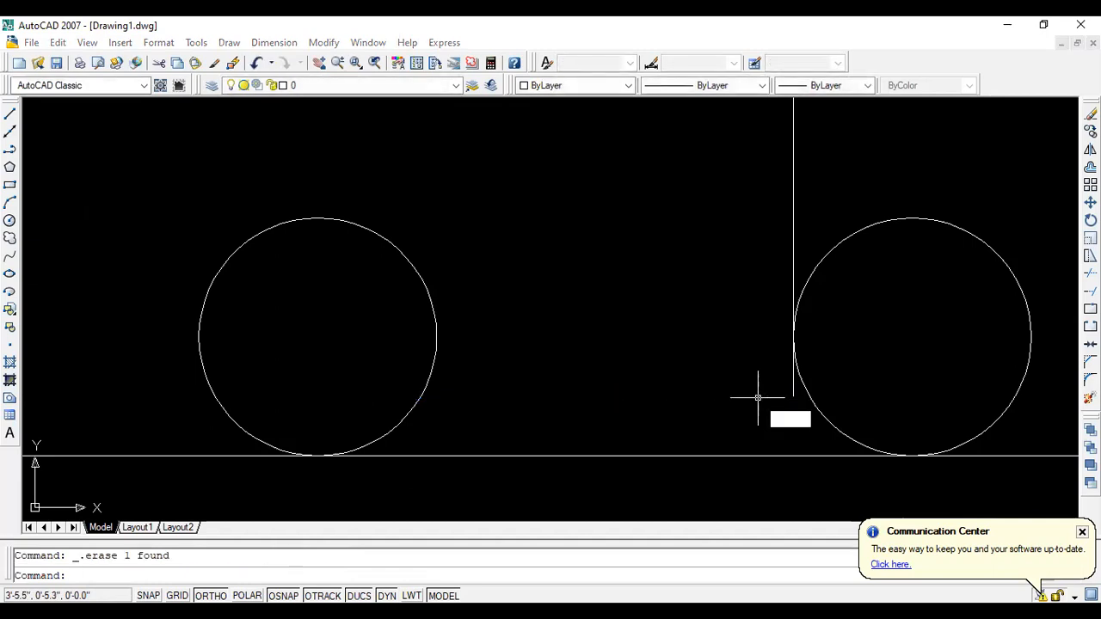
Trim the right inner column line's lower end back to the point where it touches the bar circle.
type("tr")
key("Return")
key("Return")
left_click(792, 390)
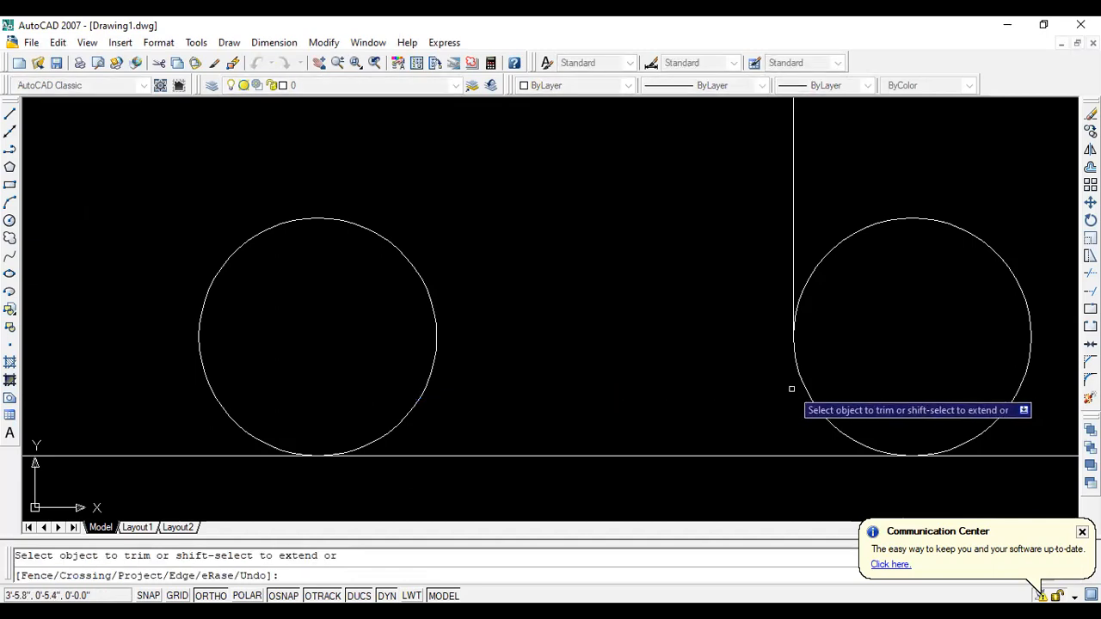
Trim the inner base and vertical line ends that overshoot their intersection at the footing's left corner.
scroll(771, 288, "down", 5)
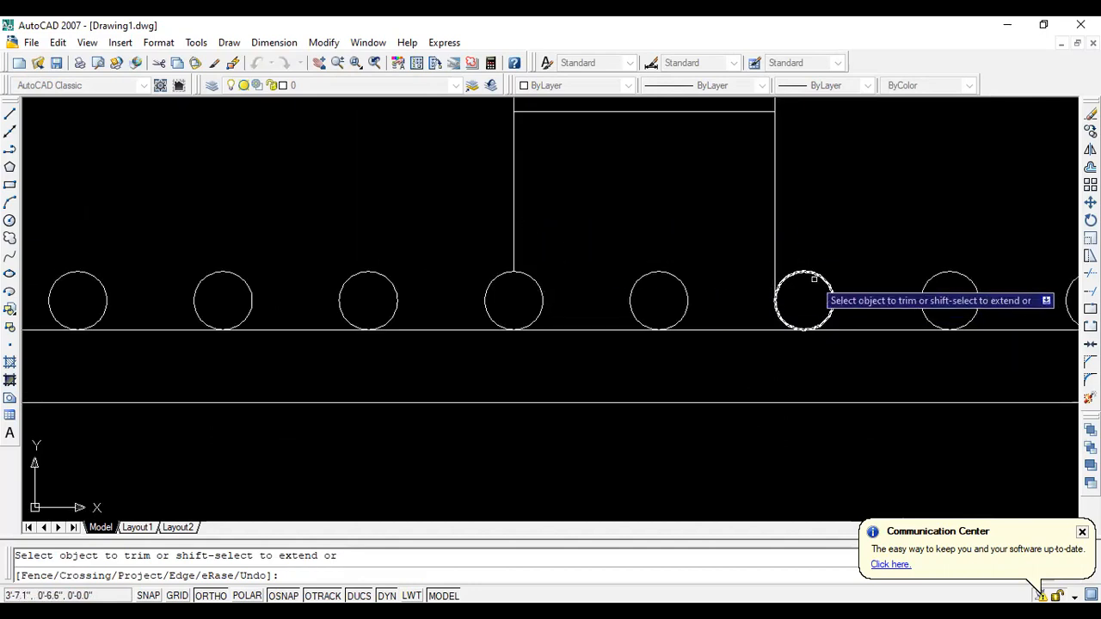
scroll(716, 296, "up", 2)
scroll(715, 295, "down", 7)
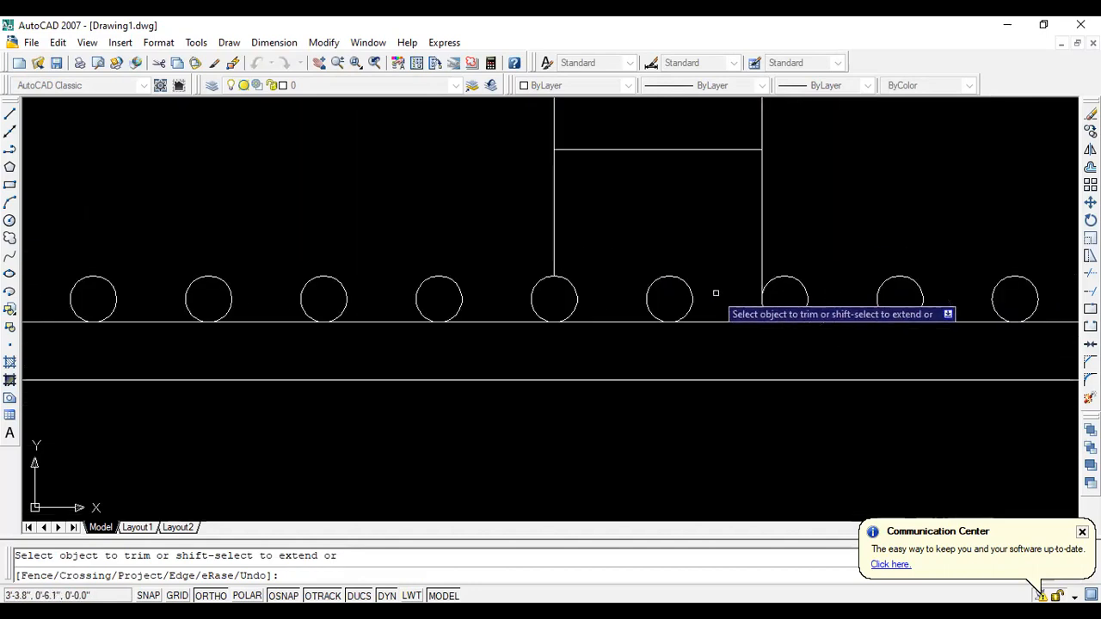
scroll(327, 284, "down", 3)
scroll(387, 241, "up", 1)
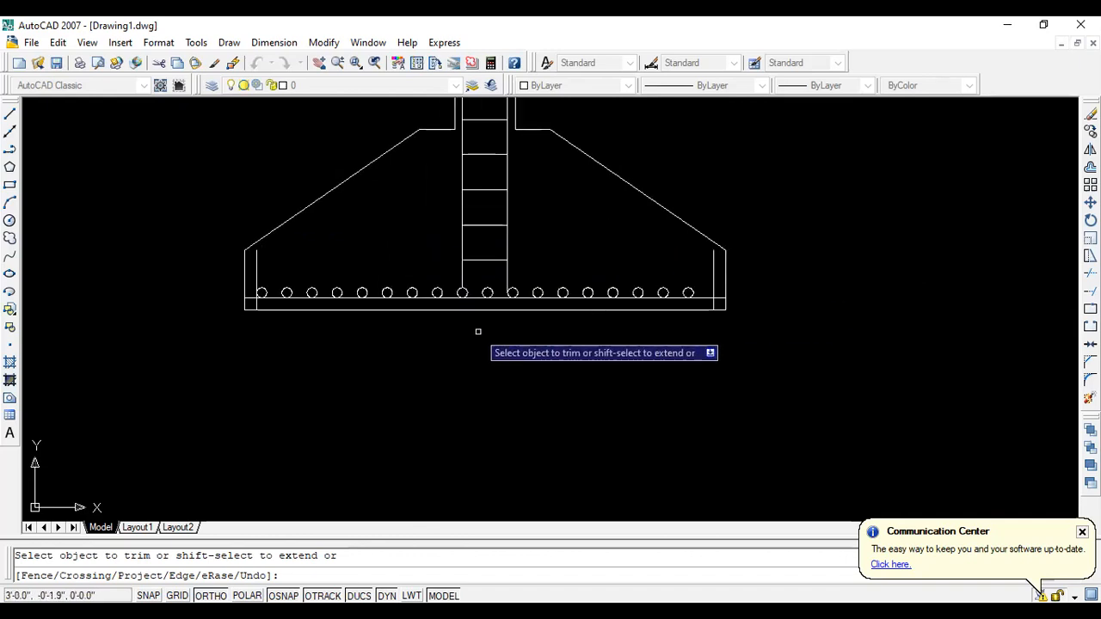
scroll(250, 245, "up", 1)
scroll(266, 264, "up", 1)
left_click(280, 372)
left_click(258, 368)
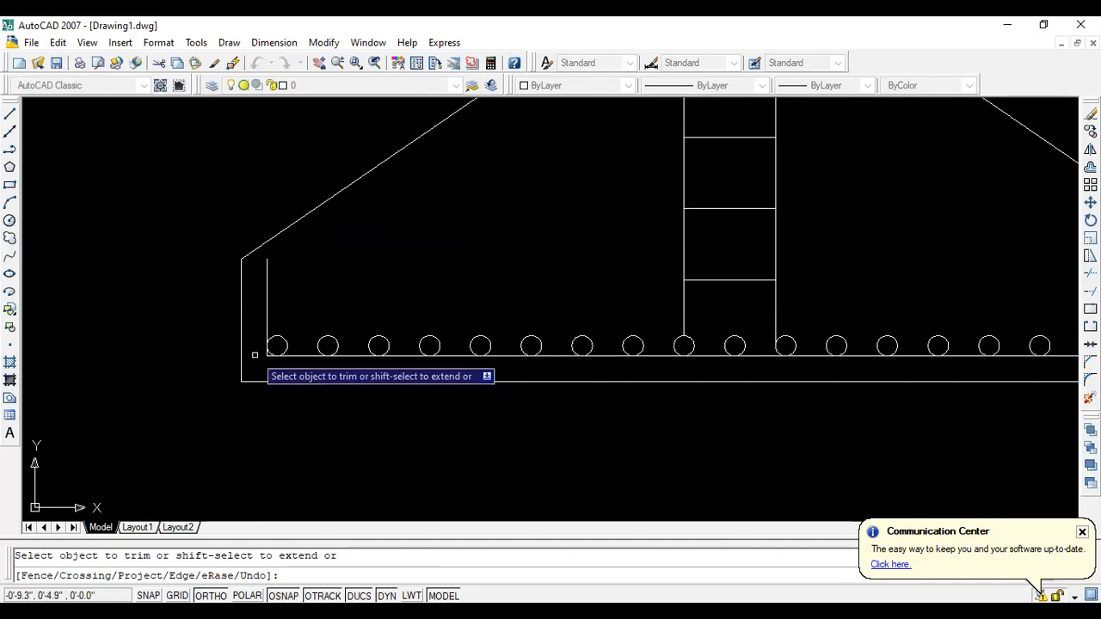
key("Escape")
Erase the inner vertical line beside the footing's left edge.
left_click(267, 295)
key("Delete")
scroll(172, 312, "down", 4)
scroll(557, 317, "up", 3)
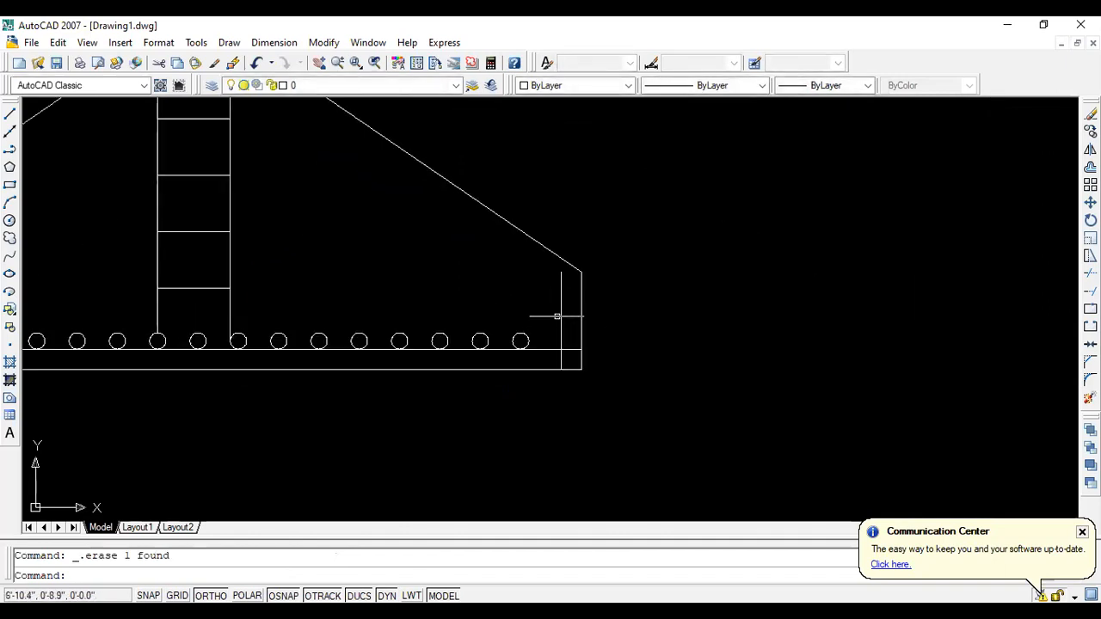
key("Escape")
Trim the inner base and vertical line ends that overshoot their intersection at the footing's right corner.
middle_click_drag(604, 333, 570, 359)
scroll(570, 391, "up", 1)
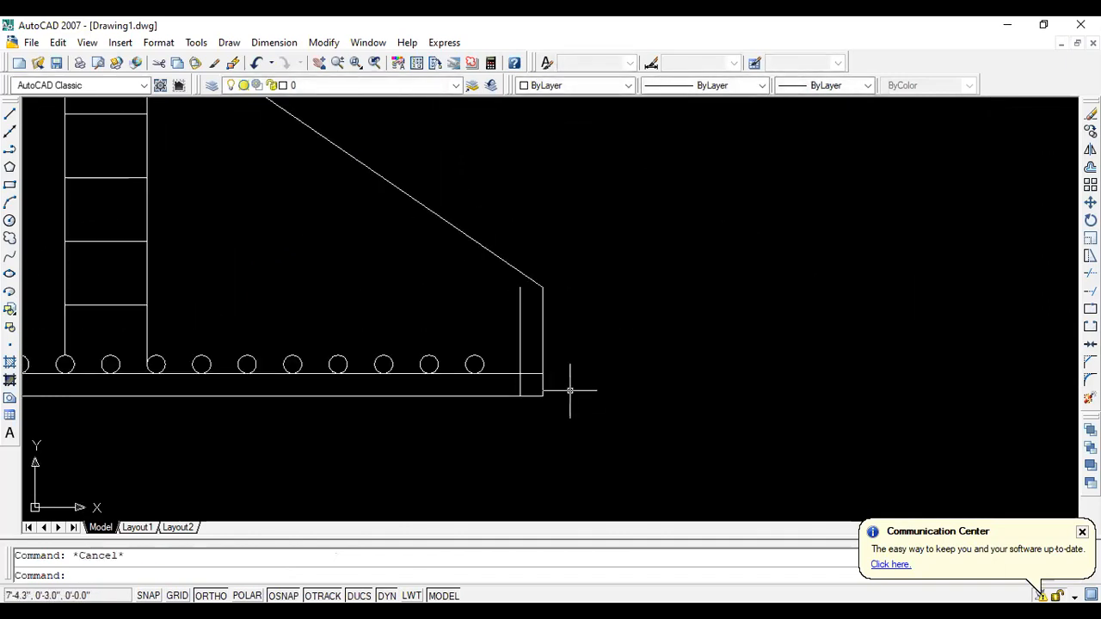
type("tr")
key("Return")
key("Return")
scroll(521, 379, "up", 3)
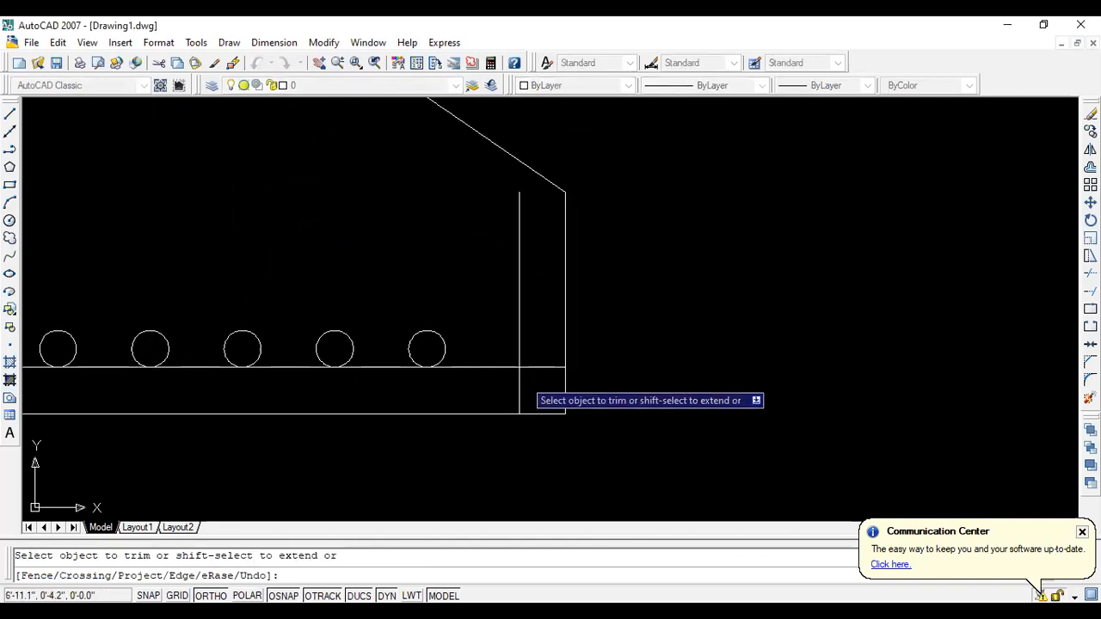
left_click(542, 377)
left_click(529, 360)
left_click(523, 391)
left_click(522, 390)
left_click(523, 391)
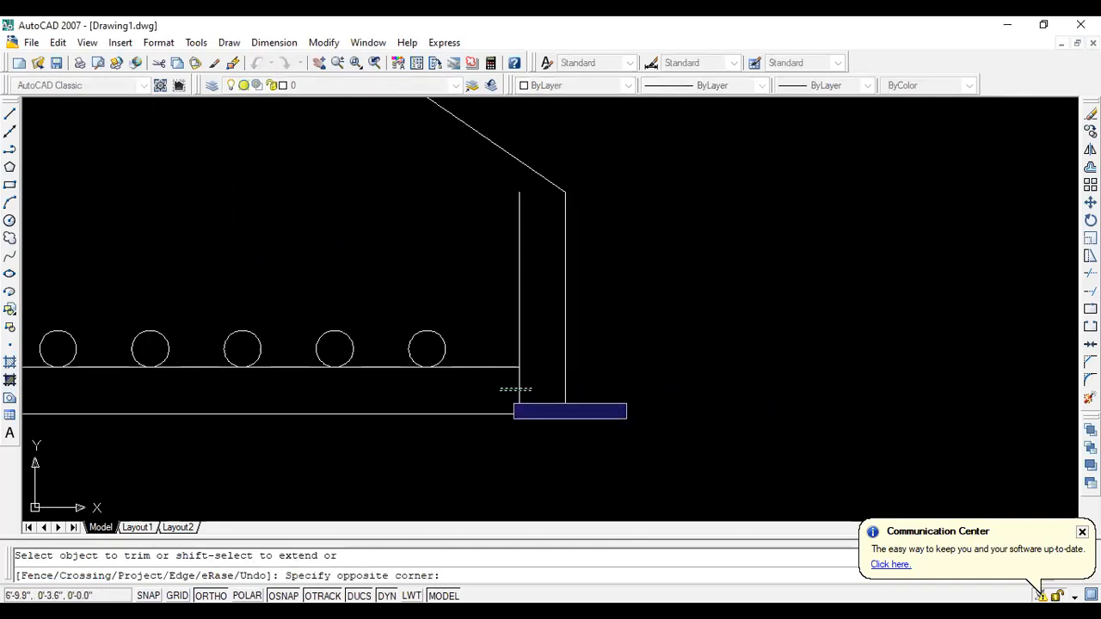
key("Escape")
Erase the inner vertical line beside the footing's right edge.
left_click(519, 306)
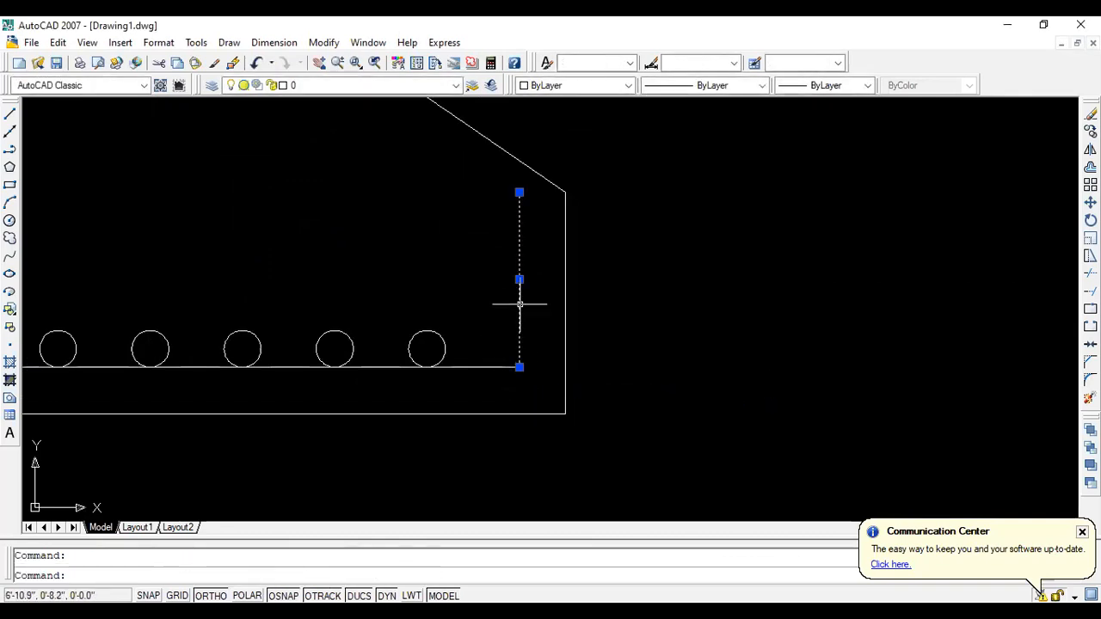
key("Delete")
Examine the column and footing reinforcement, especially where the column bars reach the row of circles.
scroll(779, 371, "down", 7)
scroll(588, 410, "up", 2)
scroll(448, 410, "down", 5)
scroll(447, 396, "up", 3)
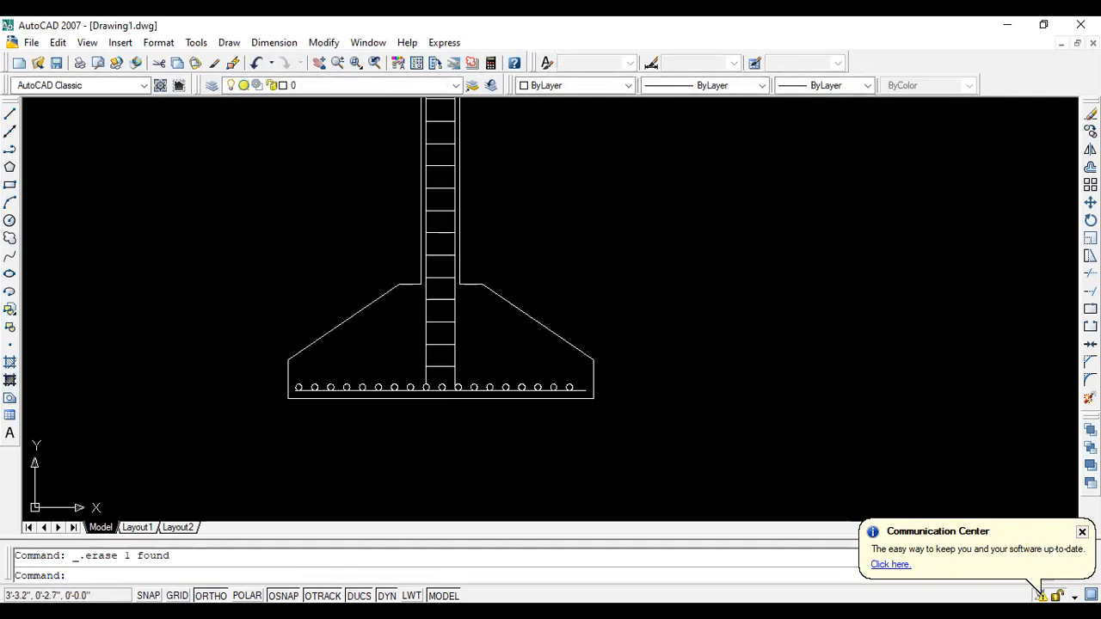
scroll(447, 396, "down", 3)
scroll(447, 394, "up", 4)
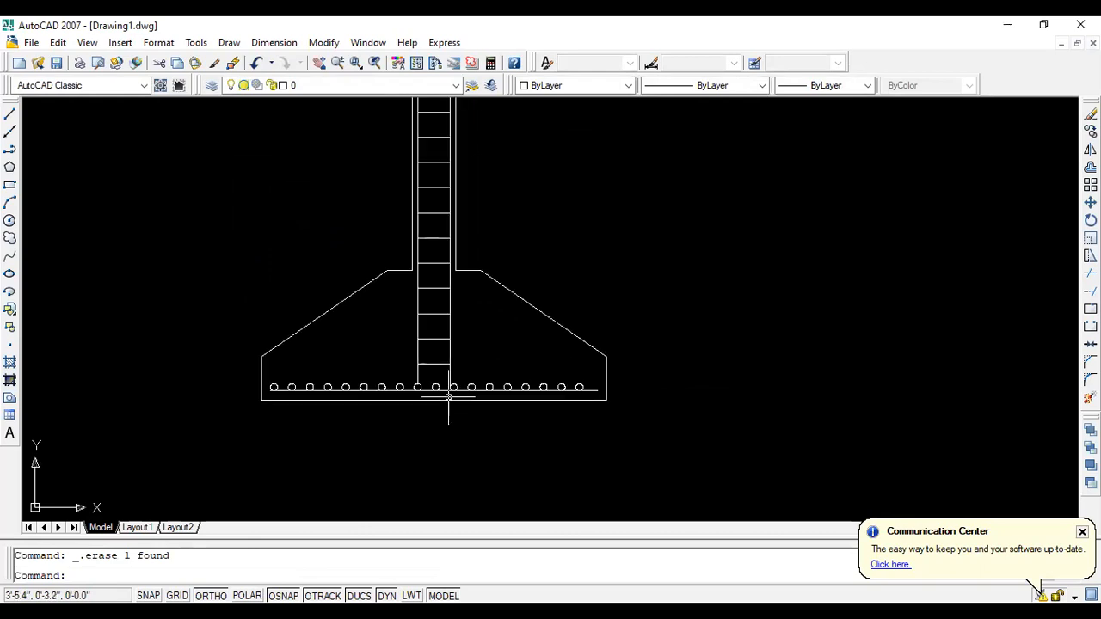
scroll(435, 396, "down", 3)
scroll(428, 395, "up", 6)
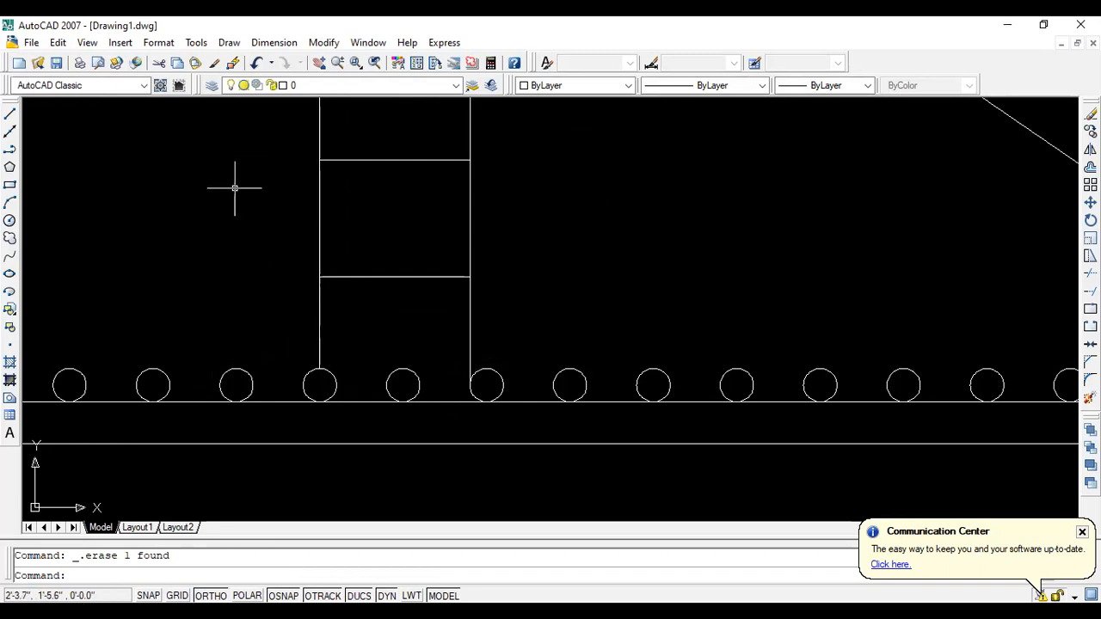
left_click(10, 112)
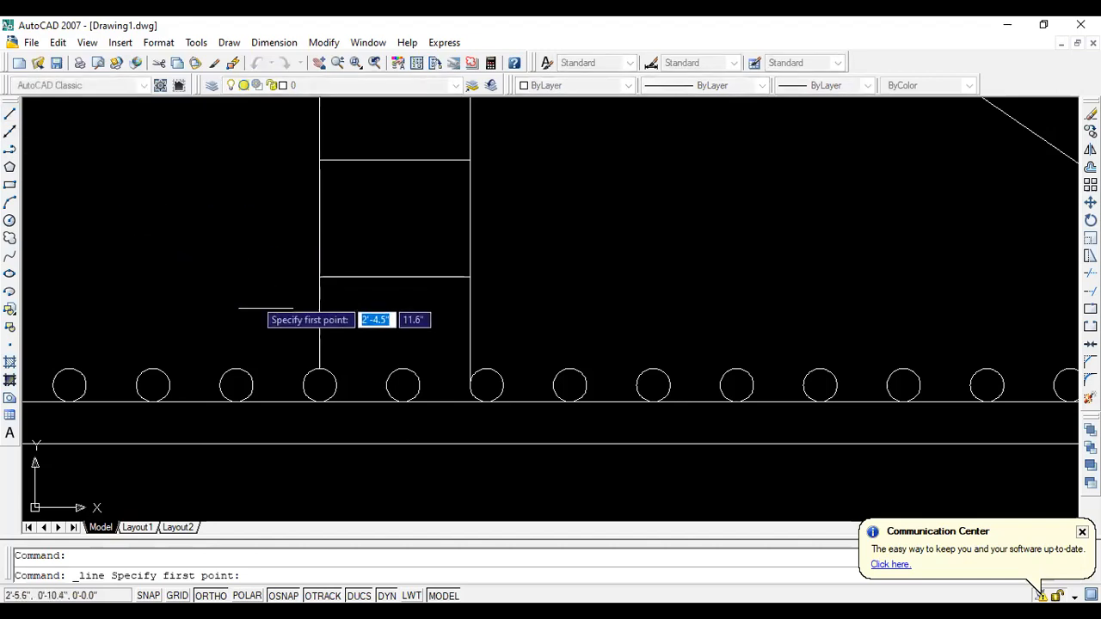
left_click(318, 370)
scroll(167, 345, "down", 3)
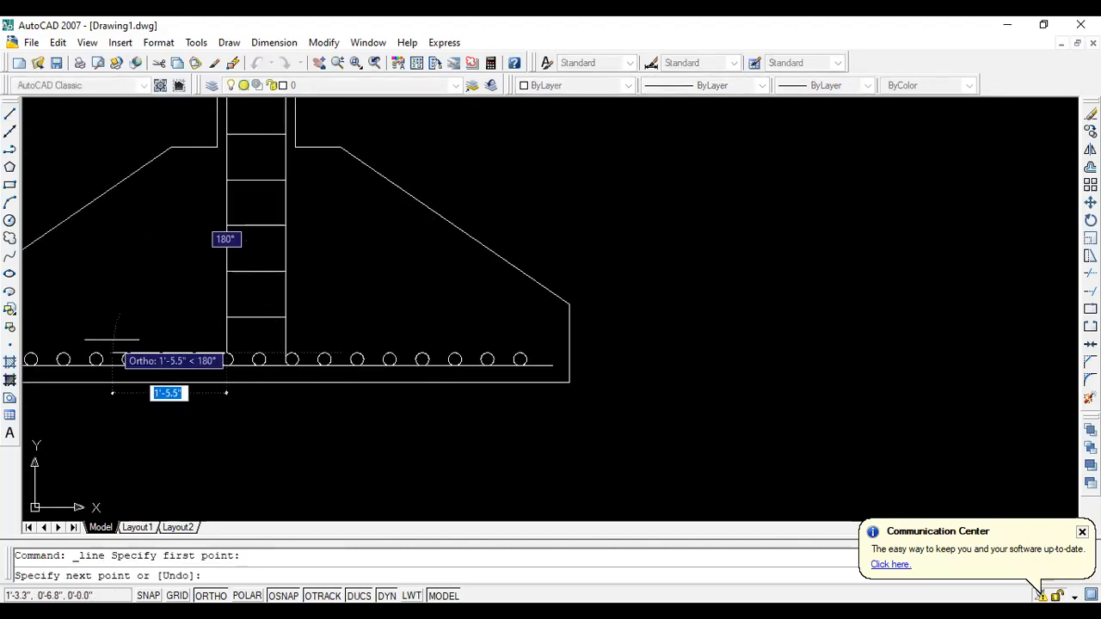
key("Escape")
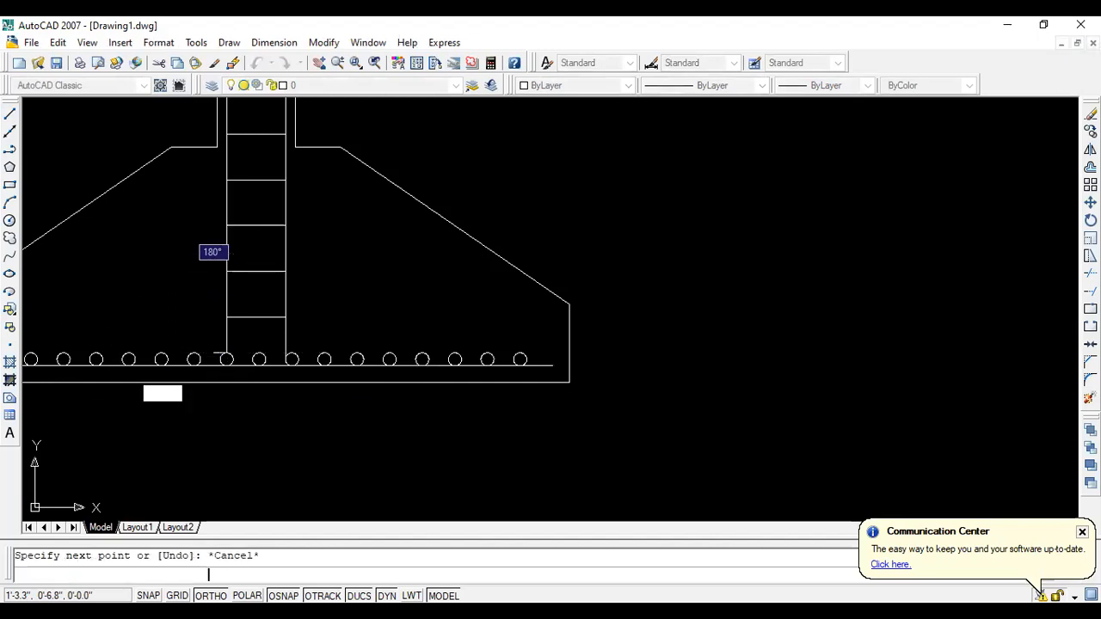
scroll(49, 293, "up", 3)
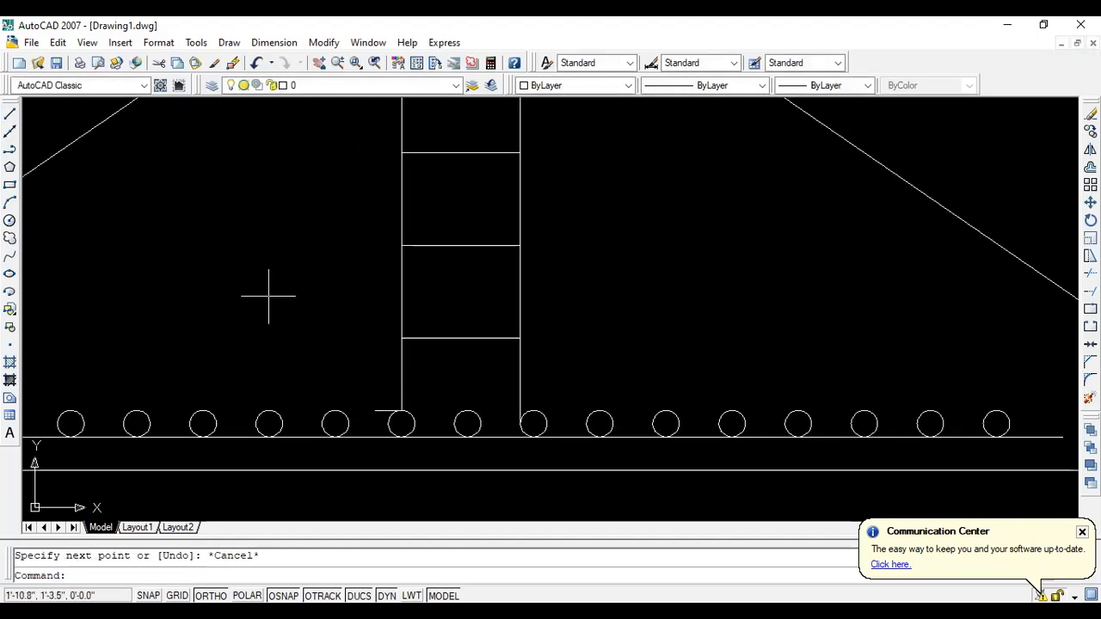
Replace the short stub at the left column bar's foot with a longer horizontal line running outward above the circles.
left_click(375, 411)
key("Delete")
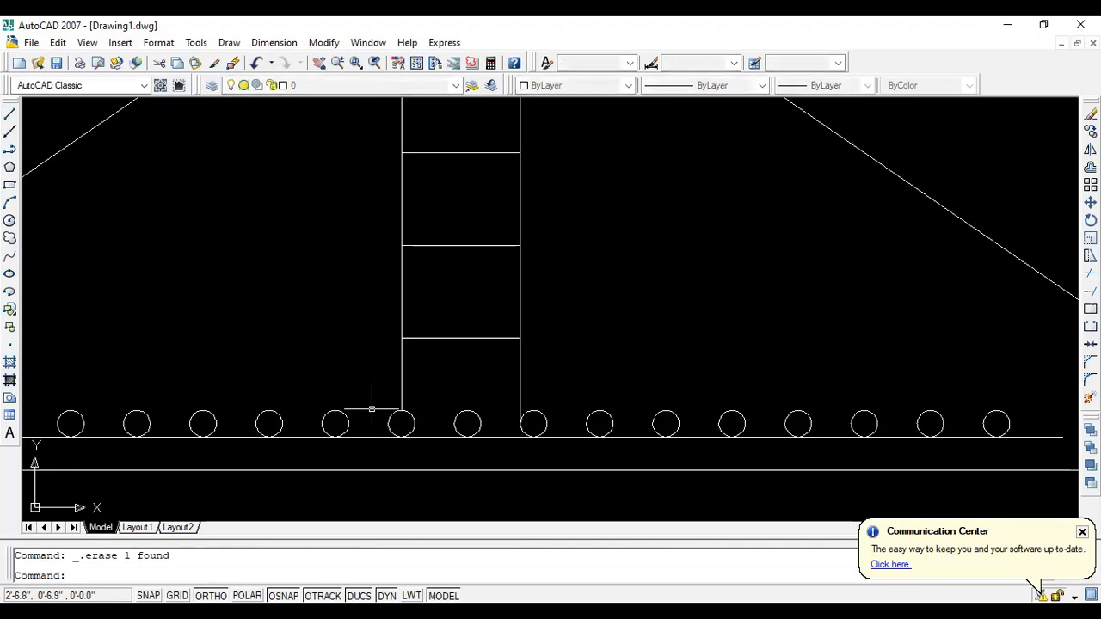
left_click(9, 123)
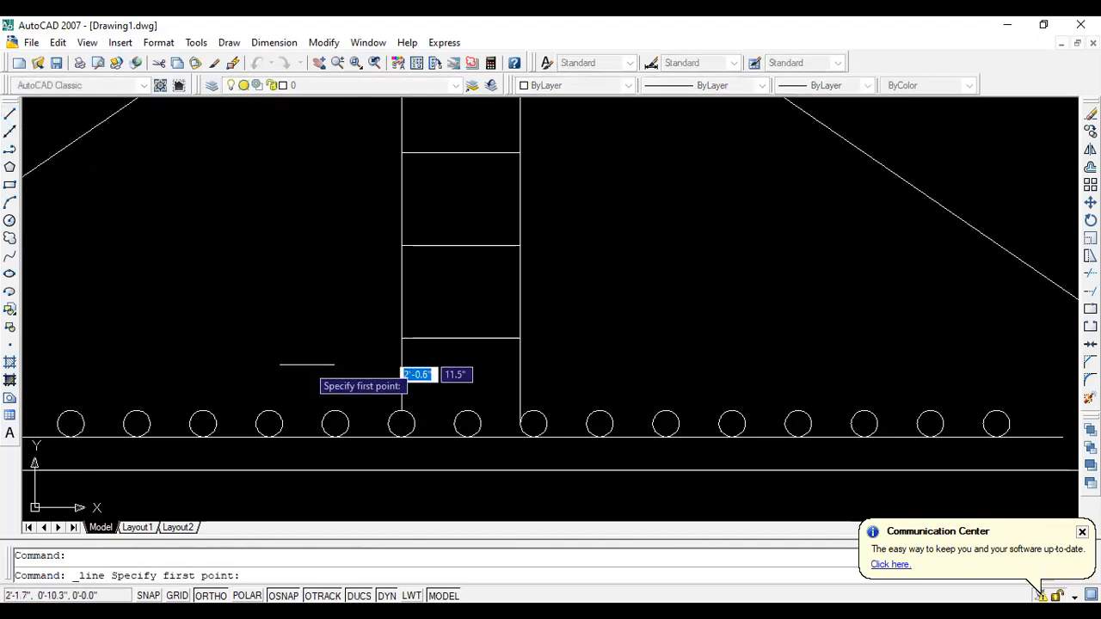
left_click(402, 423)
scroll(379, 420, "down", 3)
scroll(307, 381, "up", 3)
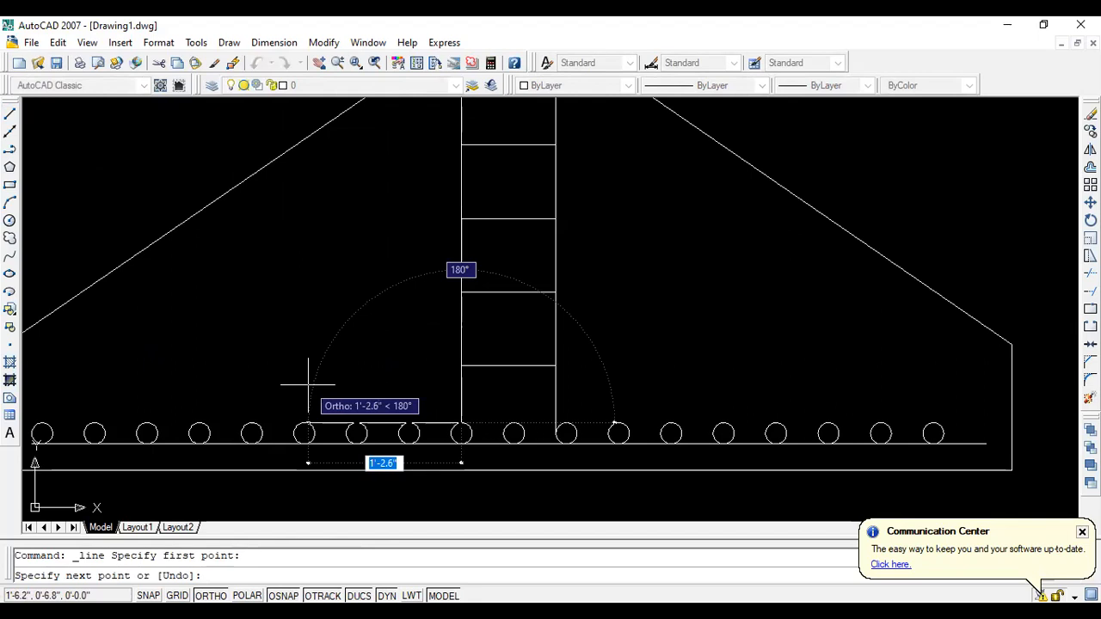
key("Escape")
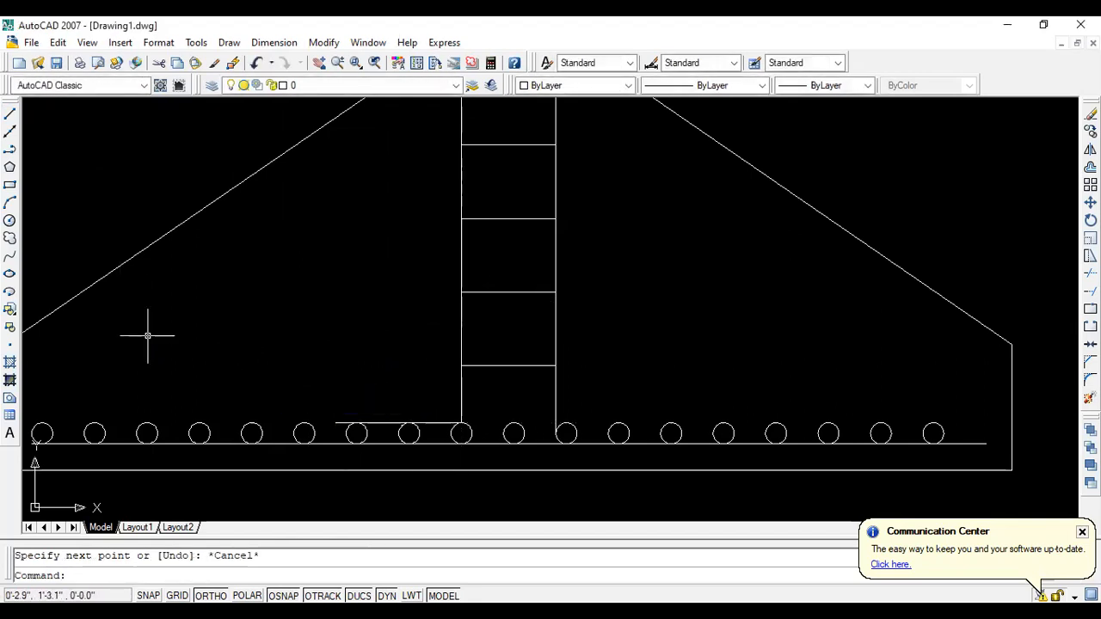
Draw a horizontal helper line from the top of the circle beside the right column bar inward across that bar.
left_click(9, 116)
scroll(560, 431, "up", 4)
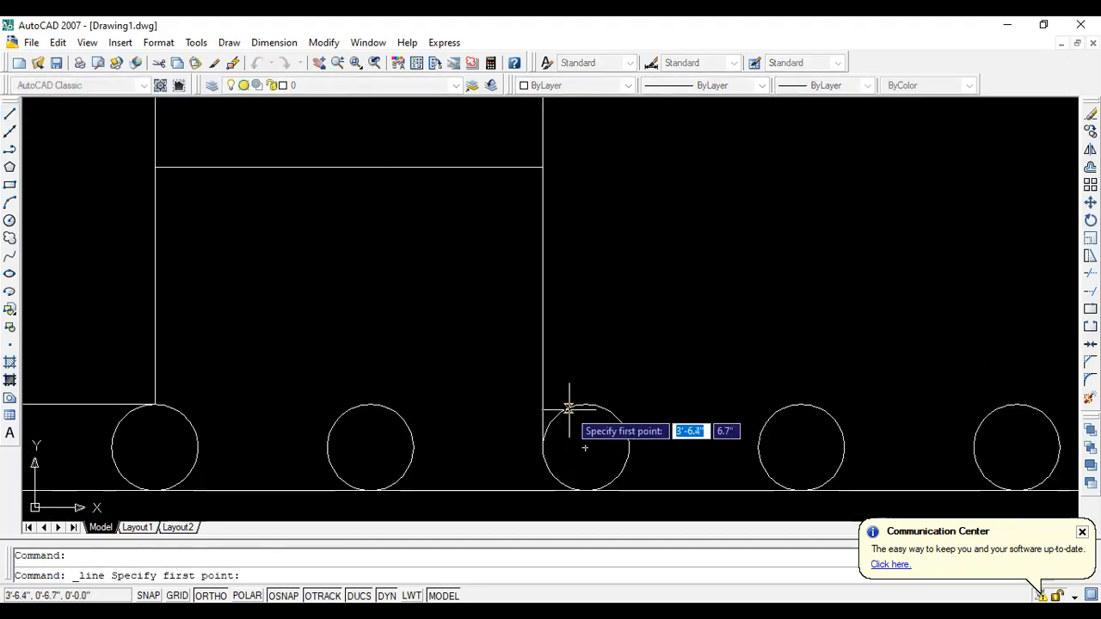
left_click(585, 403)
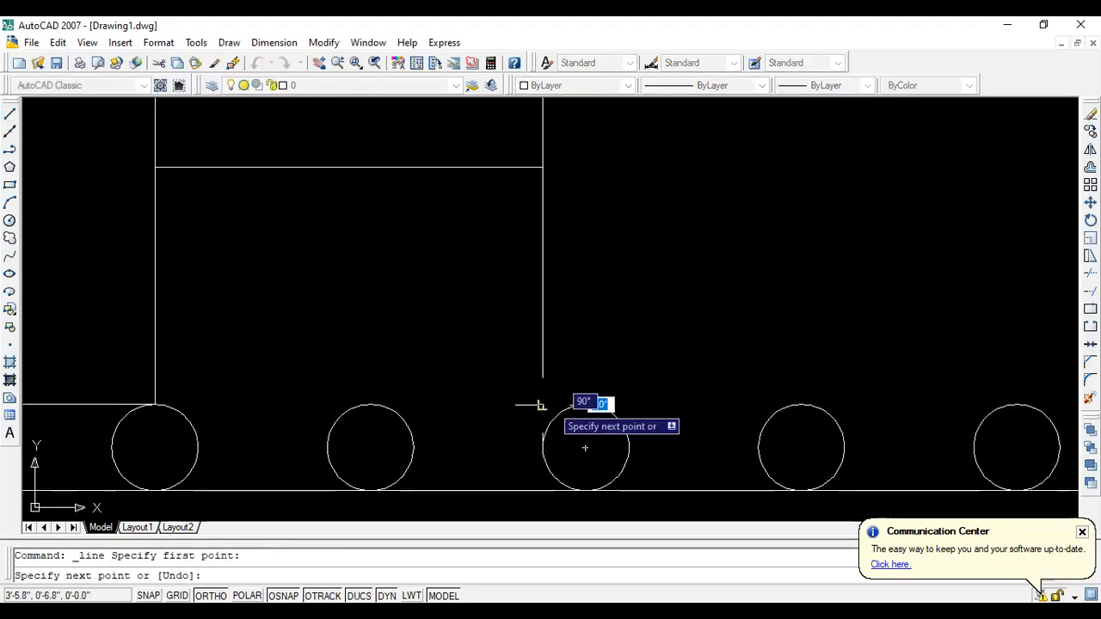
left_click(441, 404)
key("Escape")
Draw a 12-inch horizontal line outward from where the helper line crosses the right column bar.
left_click(12, 121)
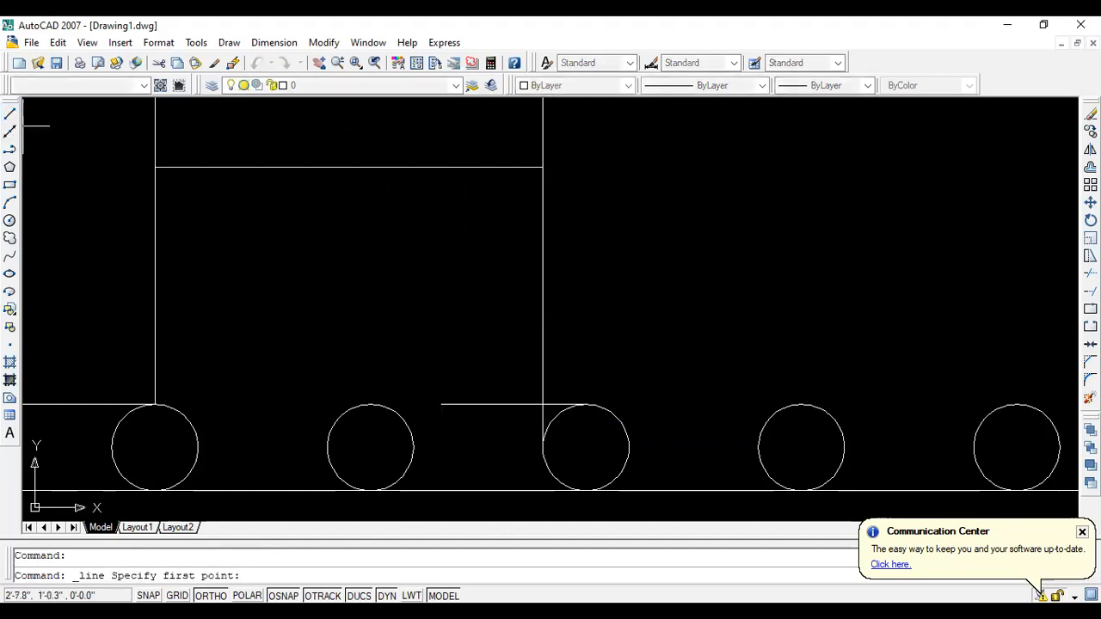
left_click(542, 404)
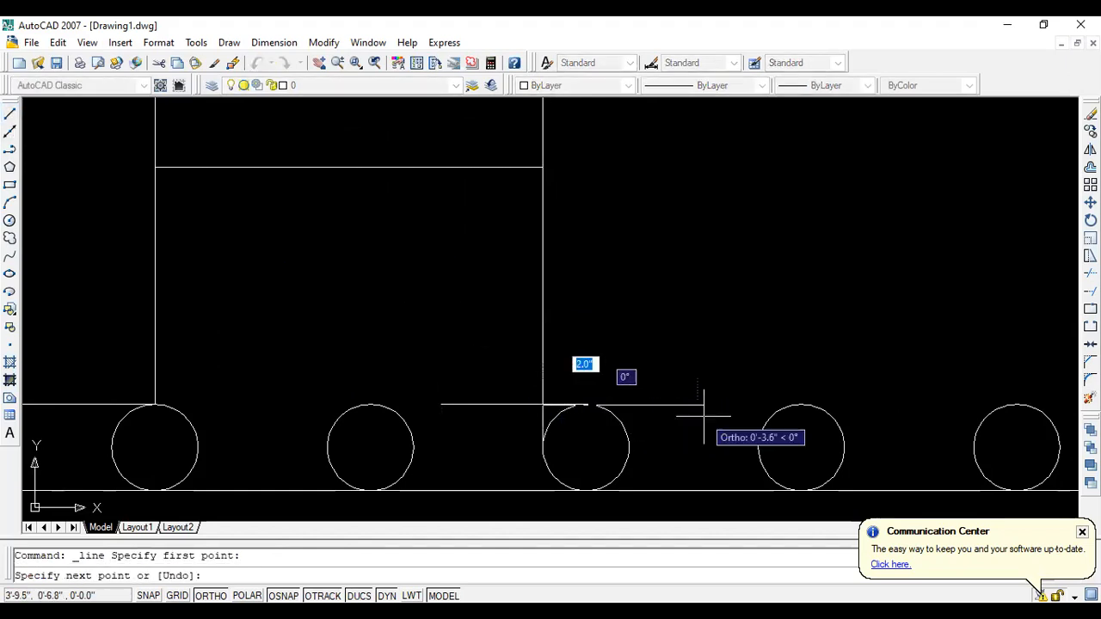
type("12")
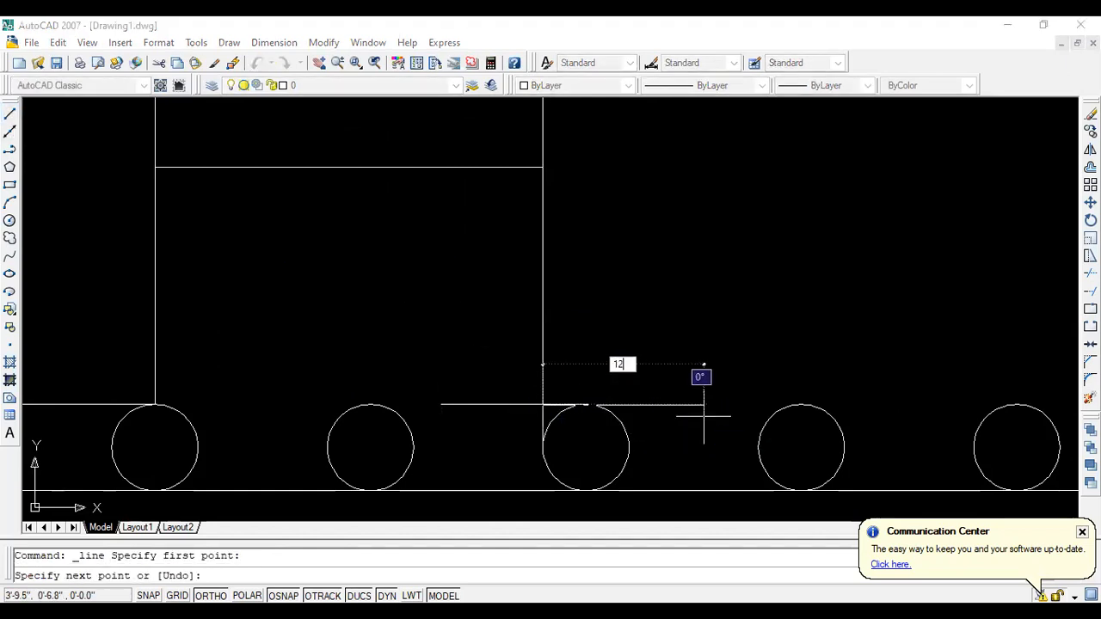
key("Return")
key("Escape")
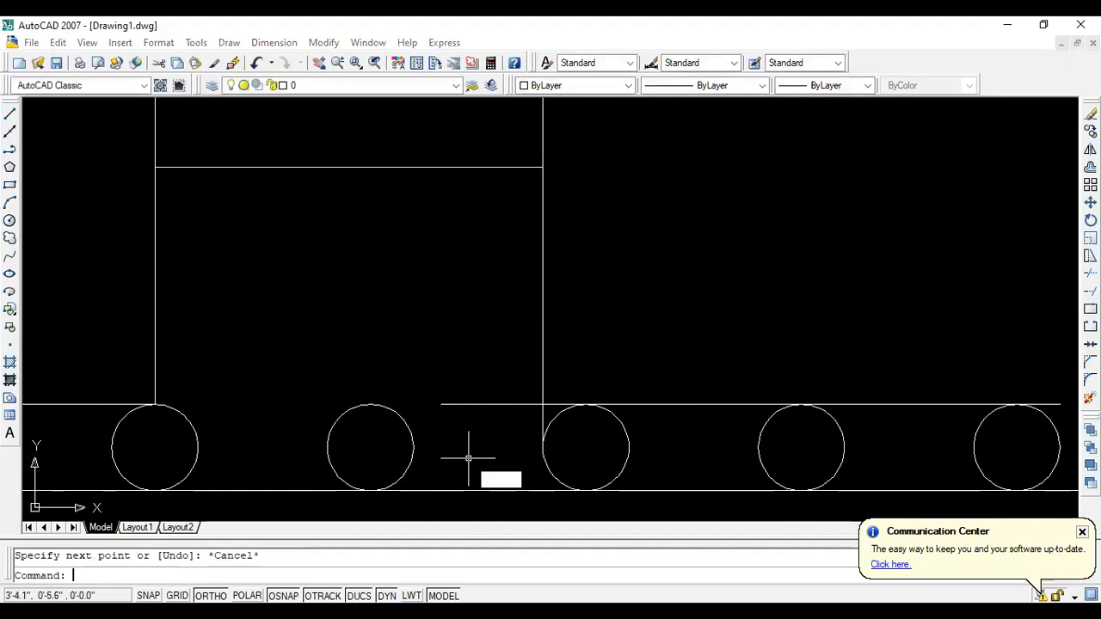
Trim the right column bar's end below the horizontal line and the helper line's inner end beyond the bar.
type("tr")
key("Return")
key("Return")
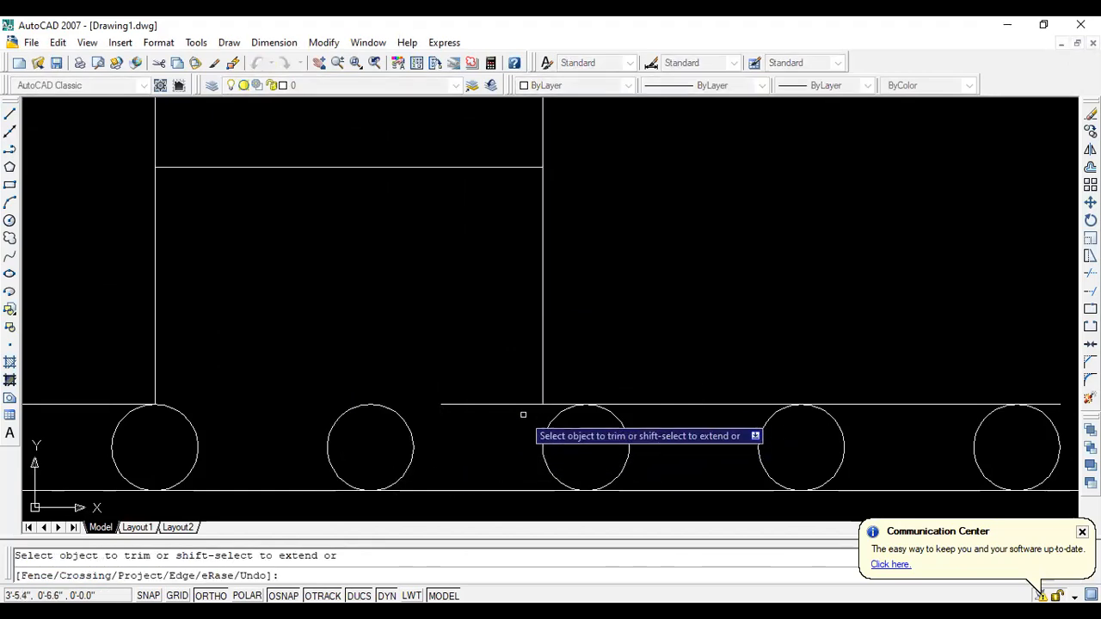
left_click(509, 406)
key("Escape")
Add a linear dimension for the footing's full base width, placed just below the base line.
scroll(568, 431, "down", 5)
scroll(563, 425, "down", 4)
scroll(526, 300, "up", 2)
scroll(522, 297, "down", 1)
scroll(523, 442, "up", 3)
scroll(524, 442, "down", 2)
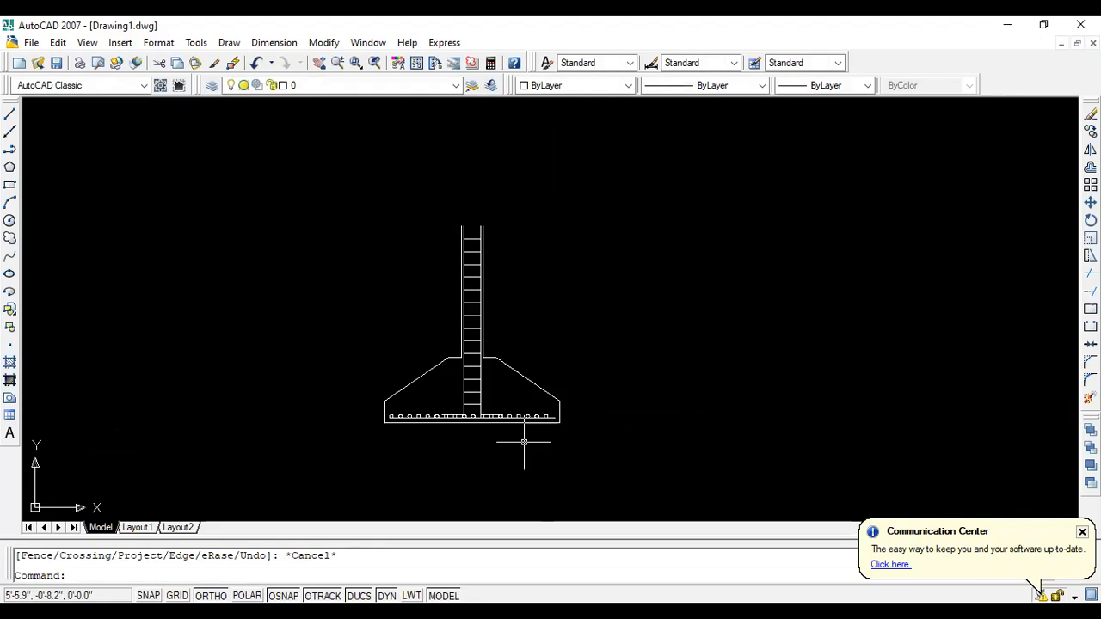
left_click(266, 43)
left_click(281, 86)
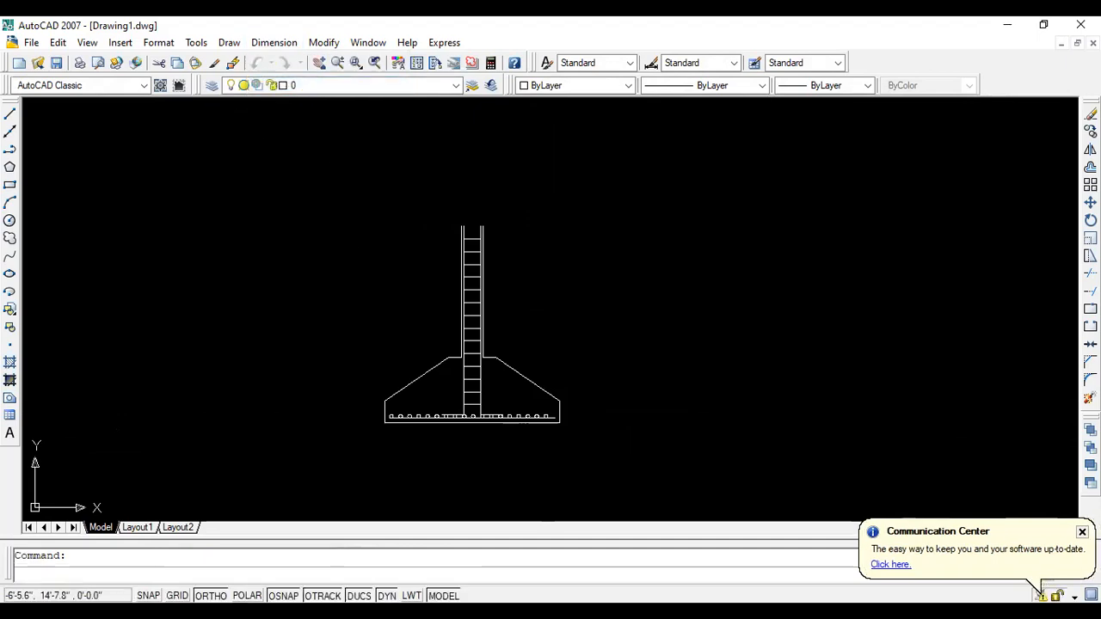
scroll(393, 393, "up", 5)
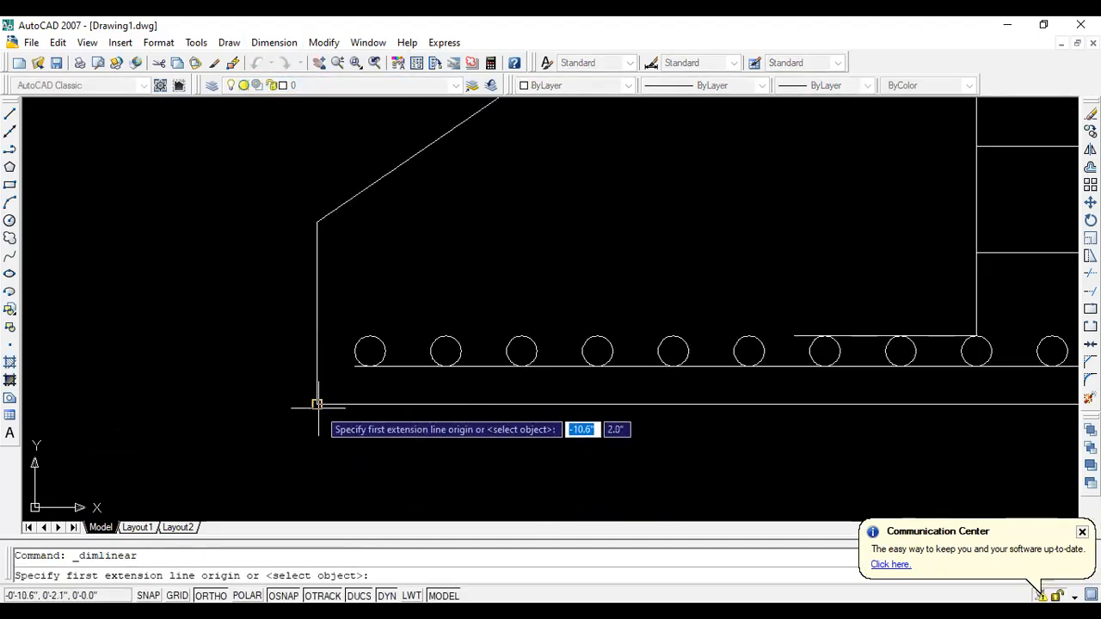
left_click(316, 401)
scroll(316, 404, "down", 6)
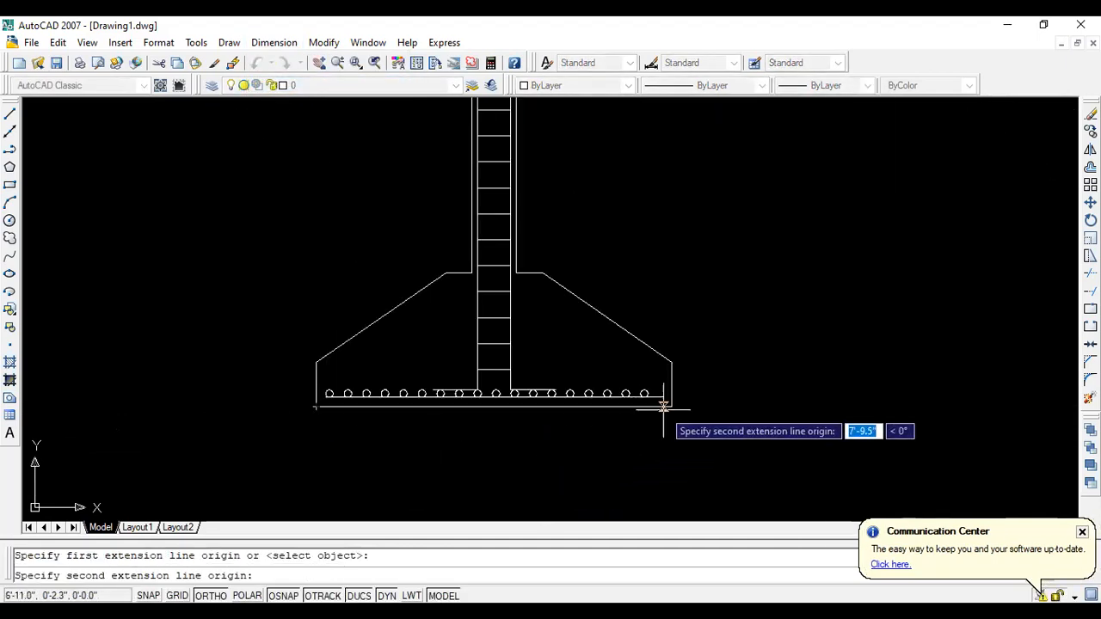
left_click(672, 407)
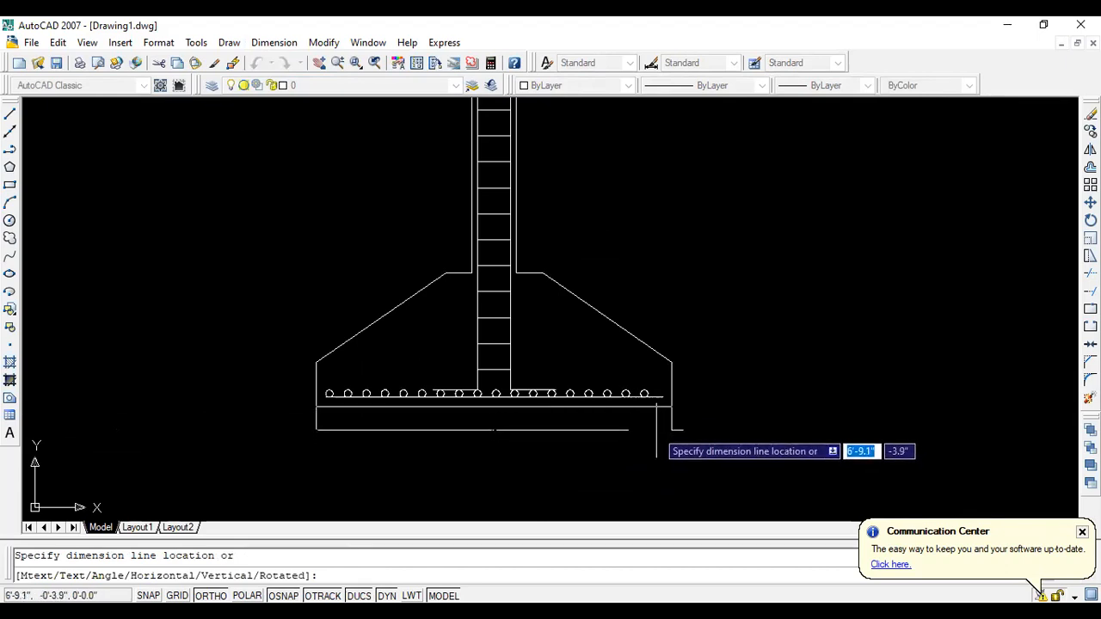
left_click(658, 422)
Set the Standard dimension style's linear unit format to Engineering.
scroll(495, 445, "up", 5)
scroll(495, 445, "up", 5)
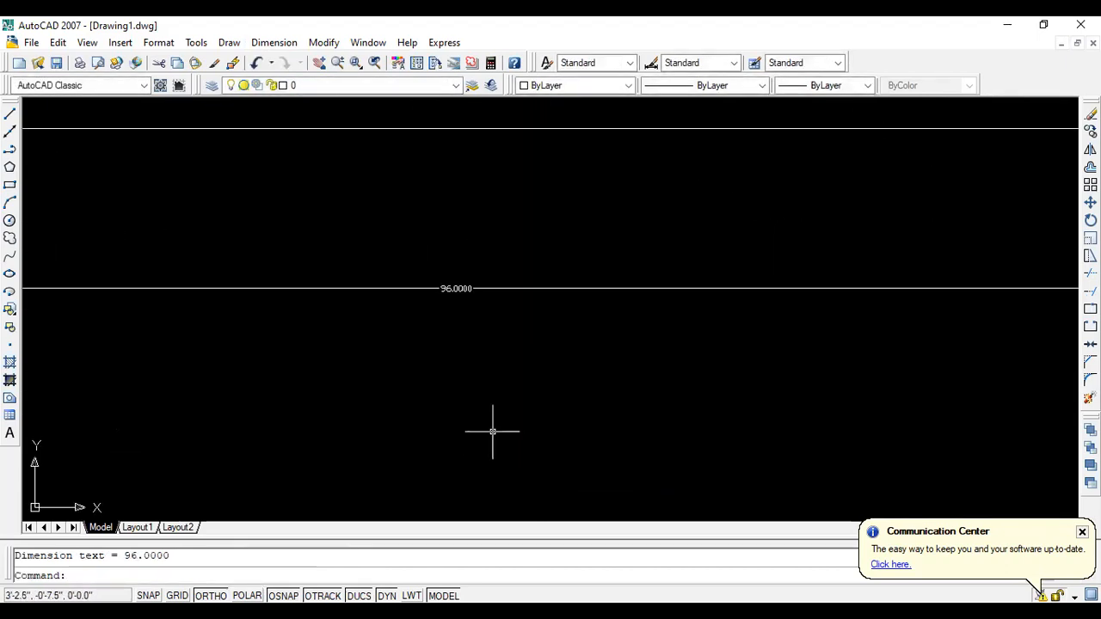
left_click(260, 43)
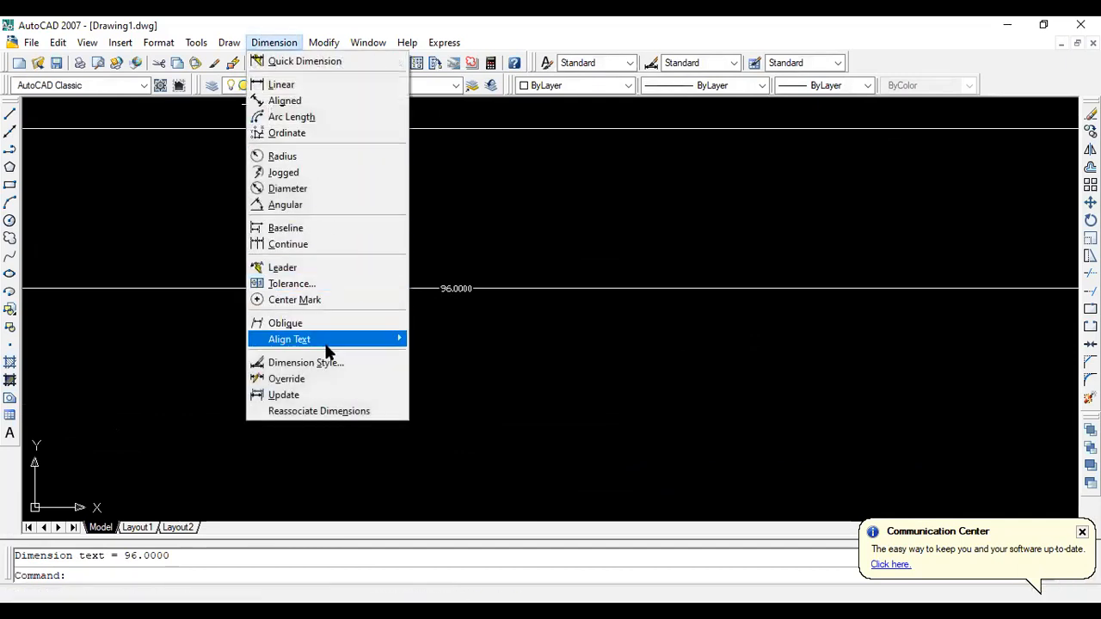
left_click(322, 363)
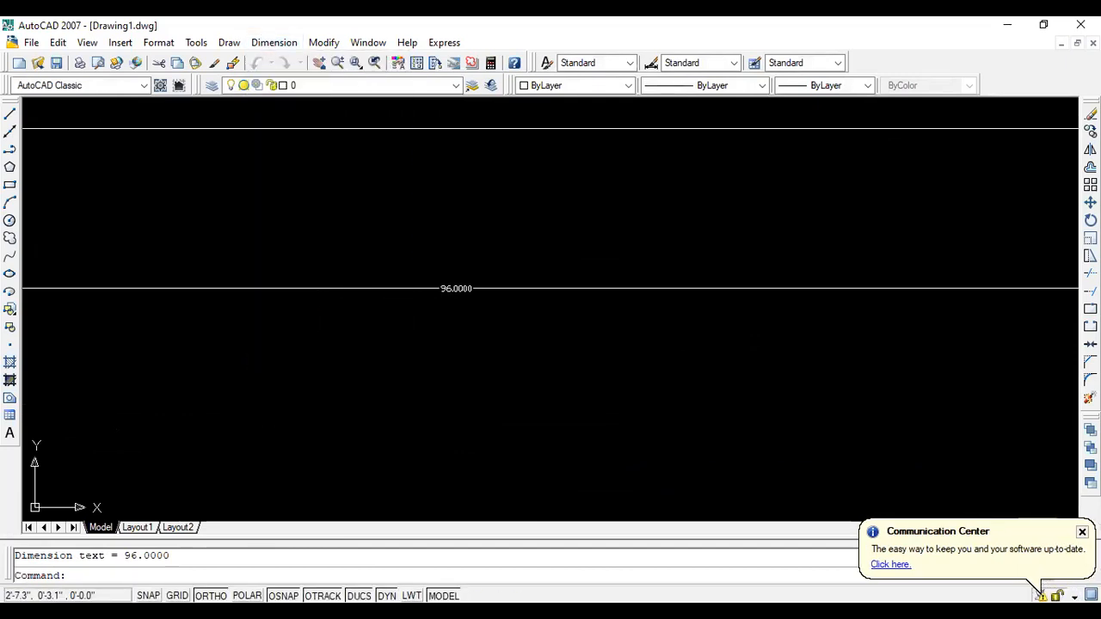
left_click(709, 284)
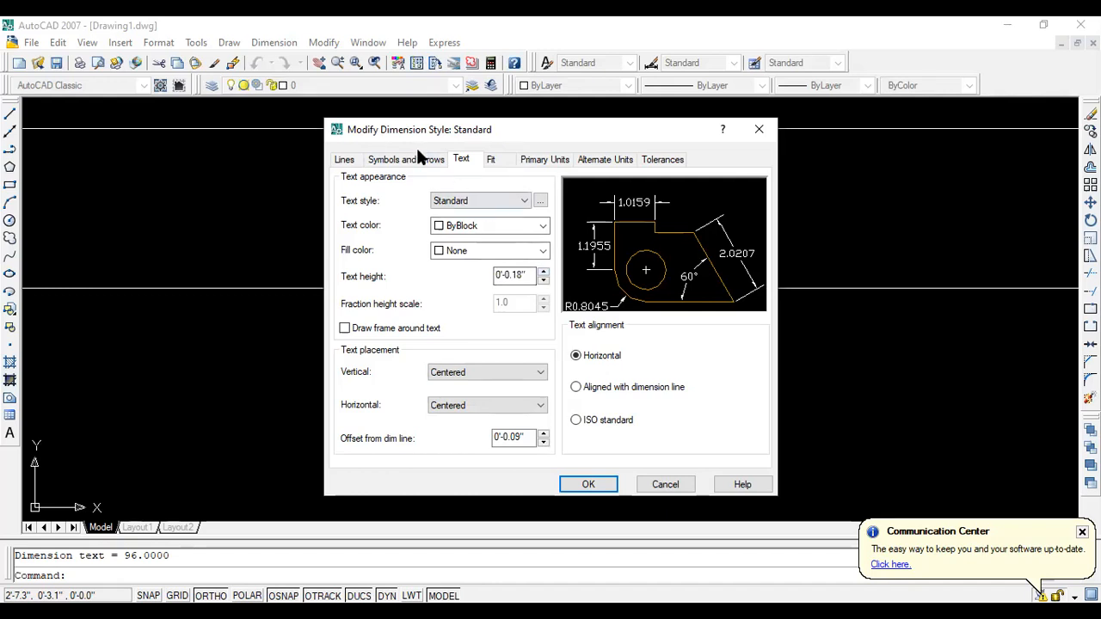
left_click(407, 162)
left_click(464, 162)
left_click(527, 160)
left_click(506, 195)
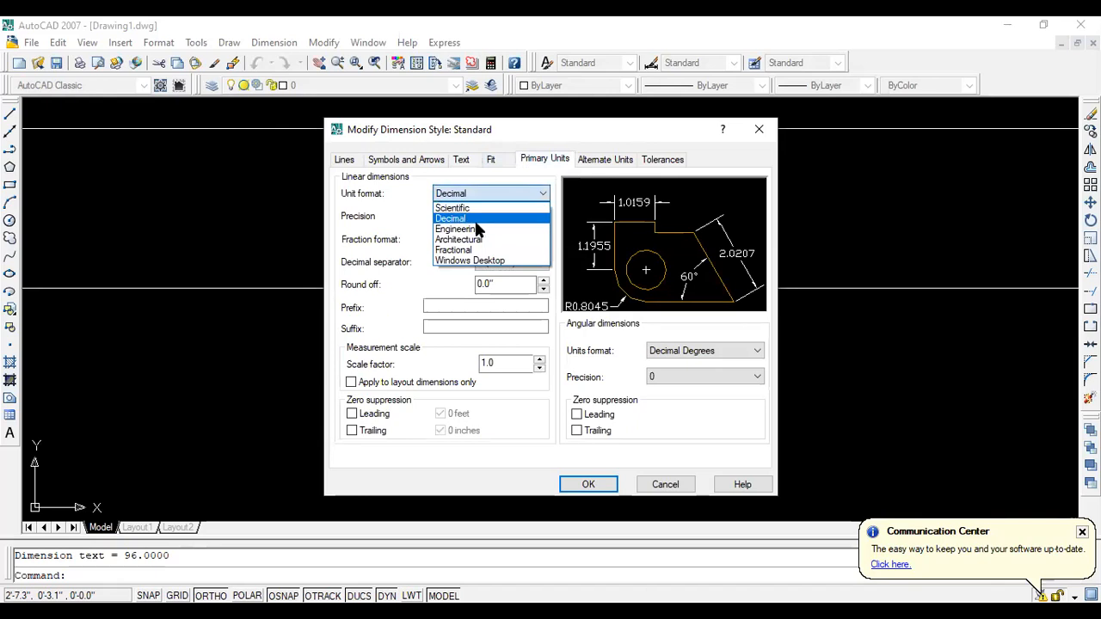
left_click(479, 229)
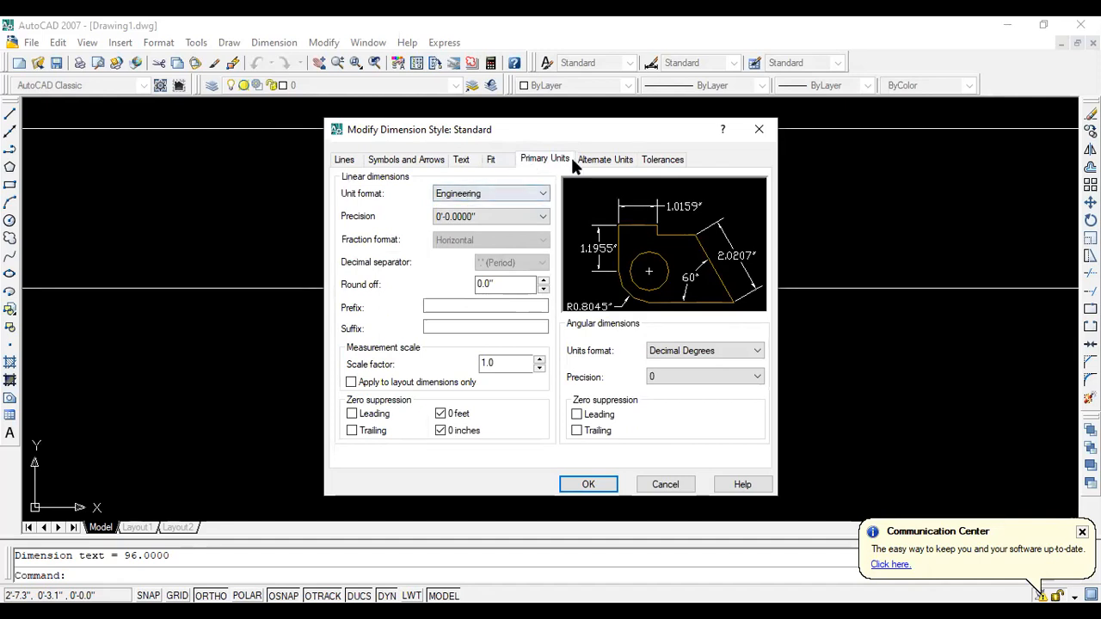
Review the style's alternate unit, arrow, line and text settings, and save the modified Standard dimension style.
left_click(603, 162)
left_click(423, 160)
left_click(342, 162)
left_click(479, 164)
left_click(476, 163)
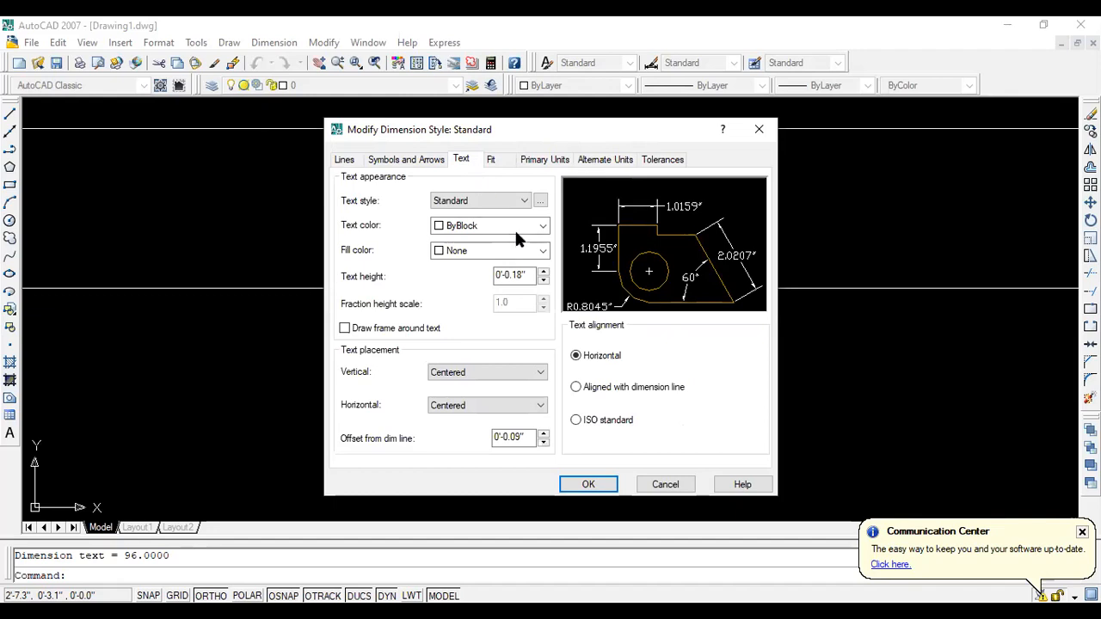
left_click(590, 486)
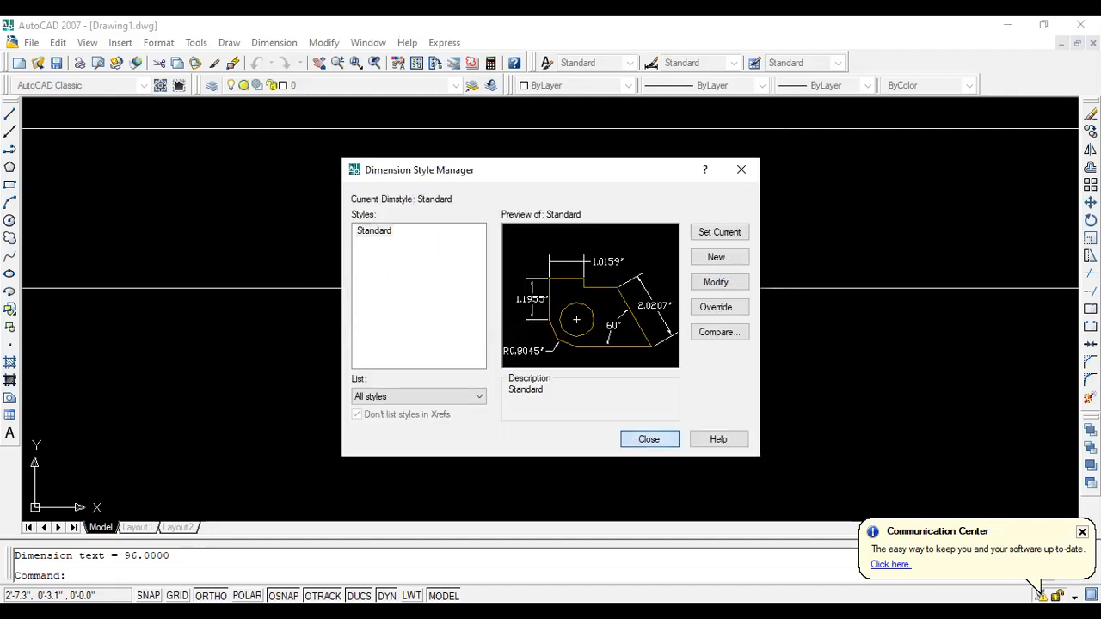
left_click(649, 439)
scroll(467, 349, "up", 10)
scroll(496, 365, "down", 10)
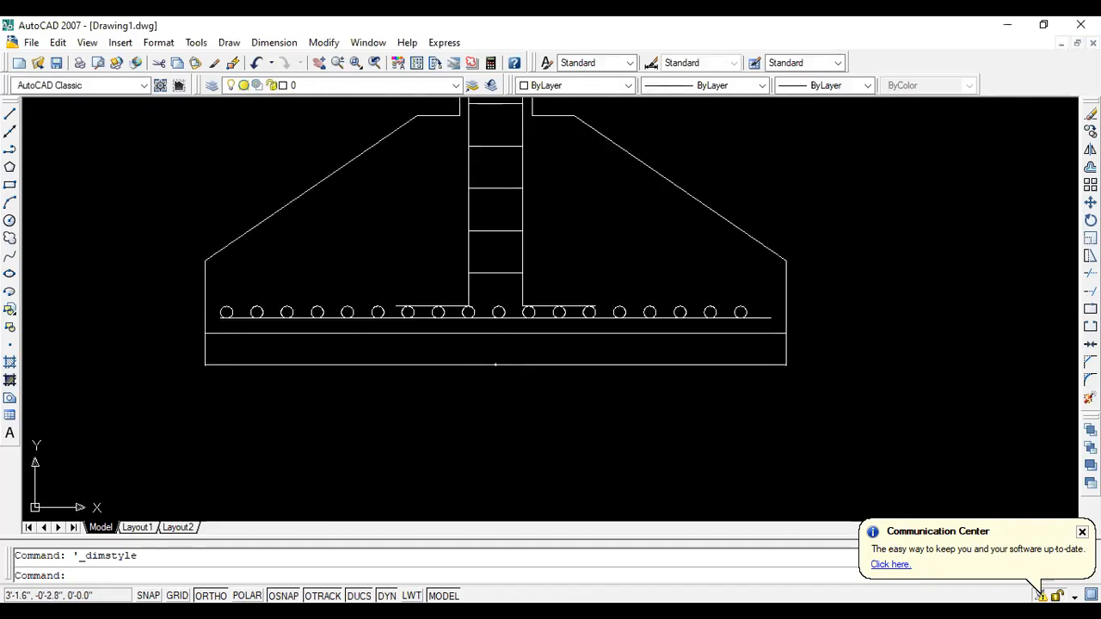
scroll(496, 365, "down", 3)
left_click(274, 42)
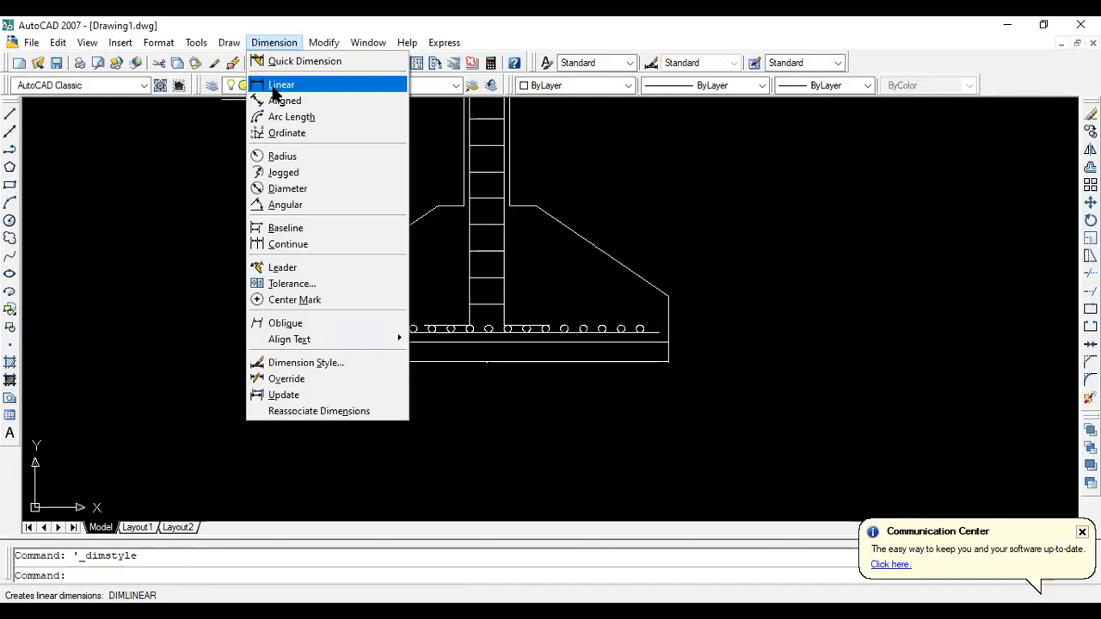
left_click(277, 83)
left_click(437, 207)
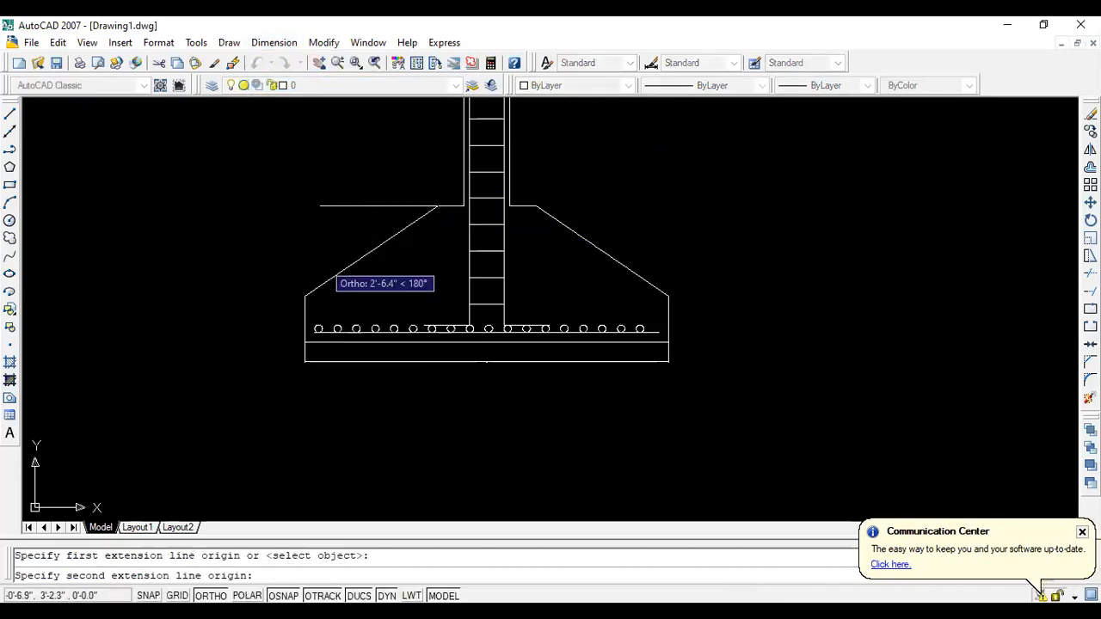
left_click(306, 295)
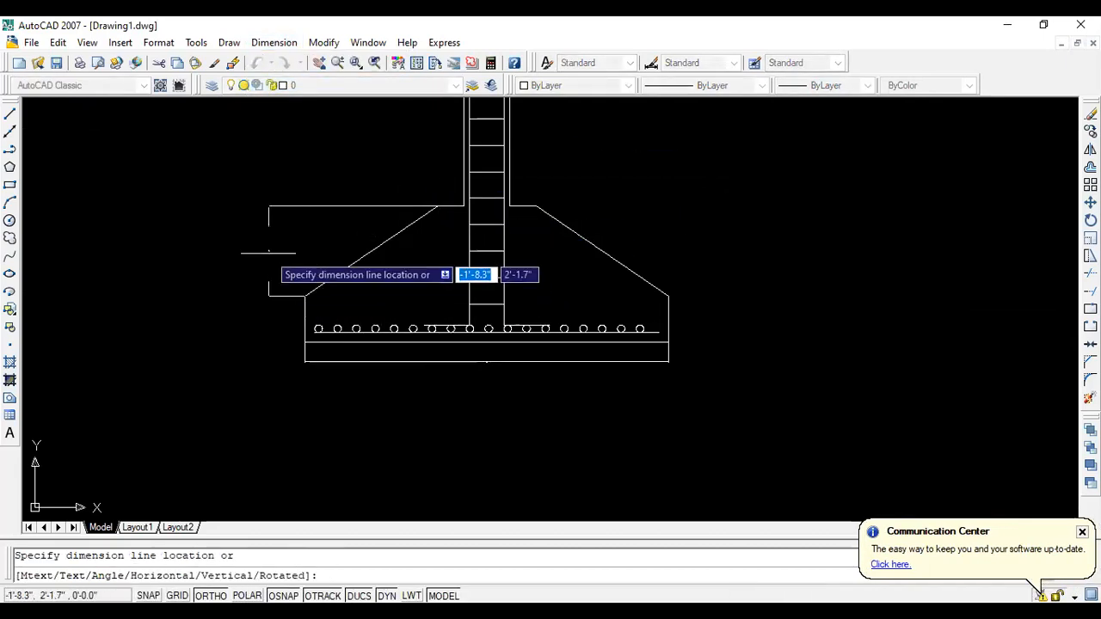
key("Escape")
Add an aligned dimension along the footing's left sloped edge, placed just outside the slope.
left_click(284, 43)
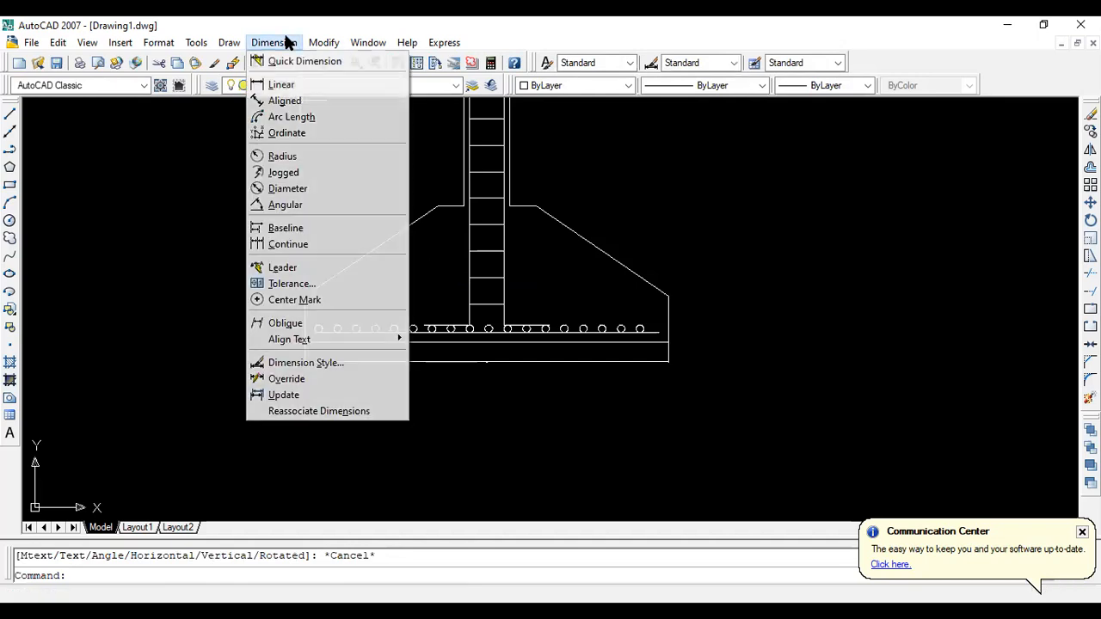
left_click(284, 84)
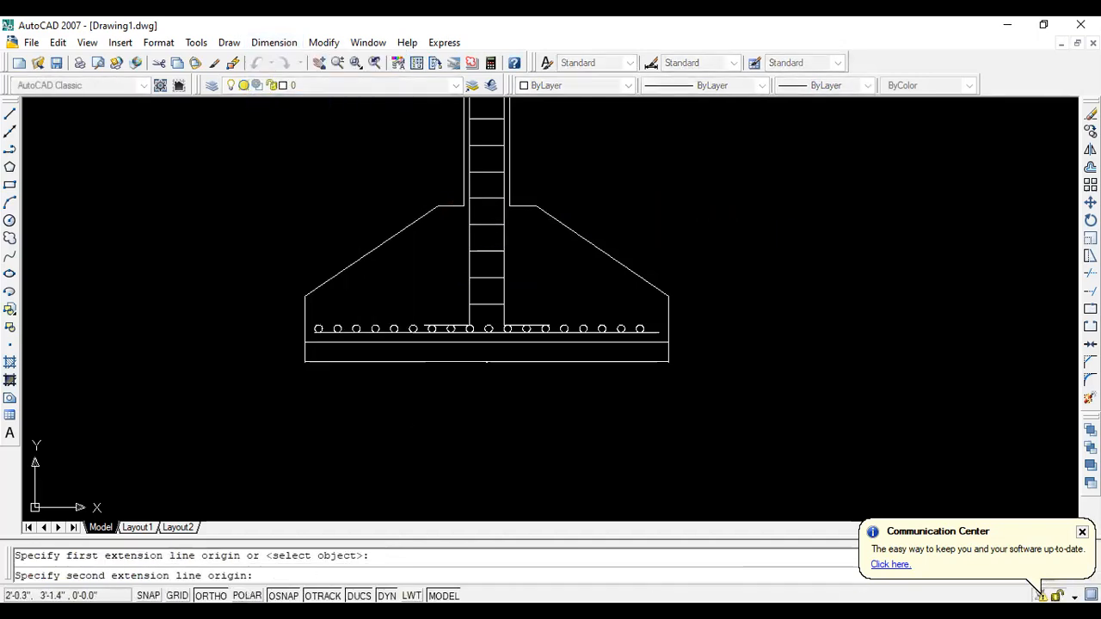
left_click(305, 295)
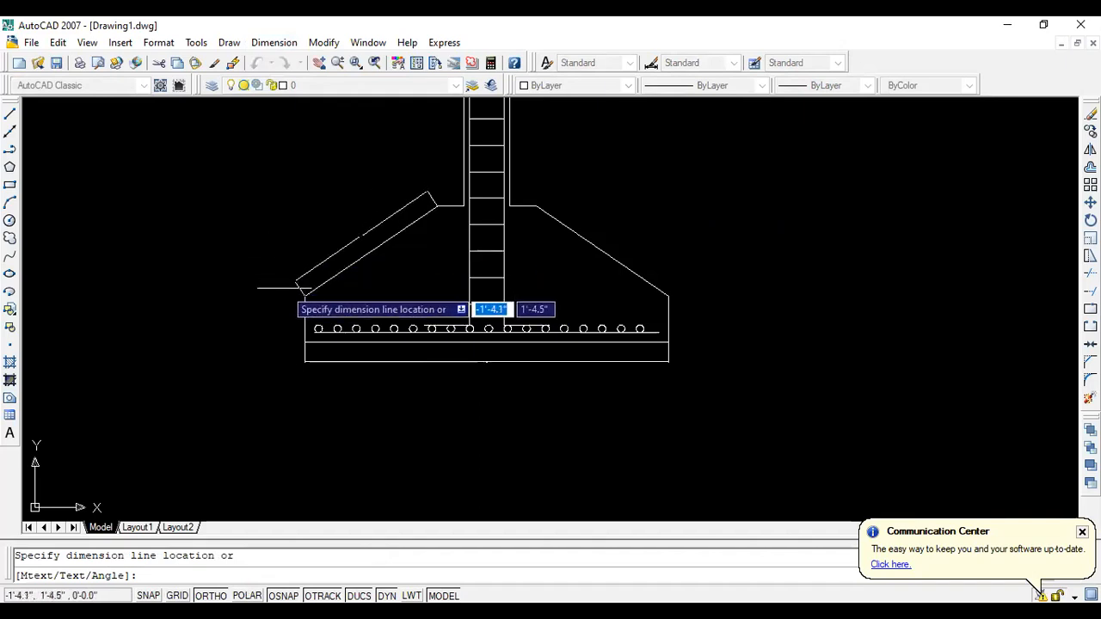
left_click(300, 288)
Add a linear dimension above the short footing ledge between the column's right face and the top of the slope.
scroll(219, 258, "down", 2)
scroll(376, 181, "up", 4)
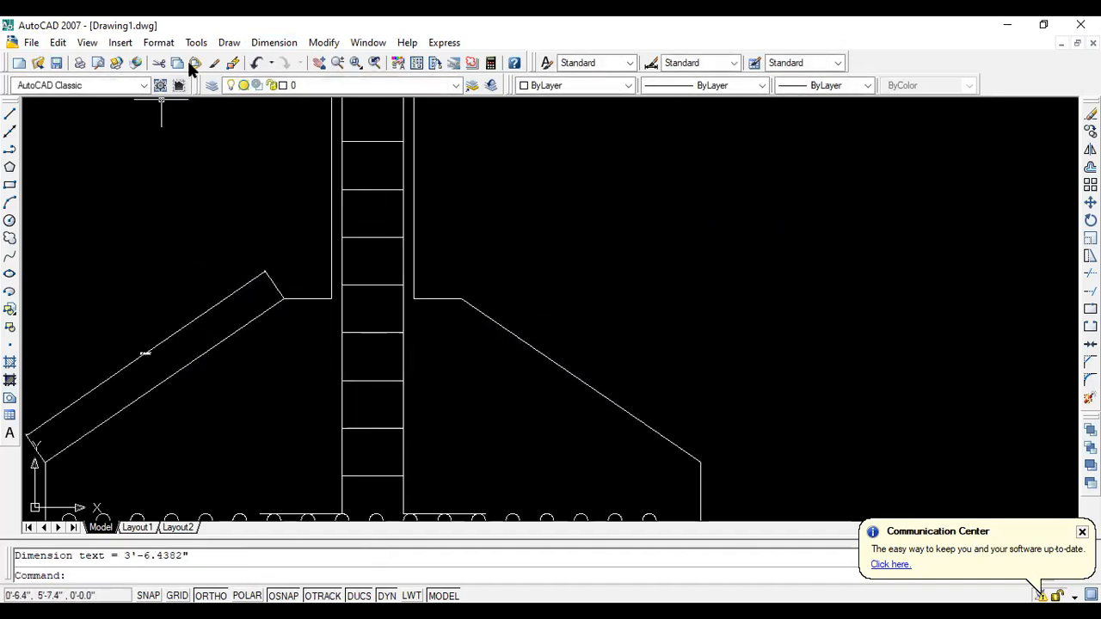
left_click(273, 42)
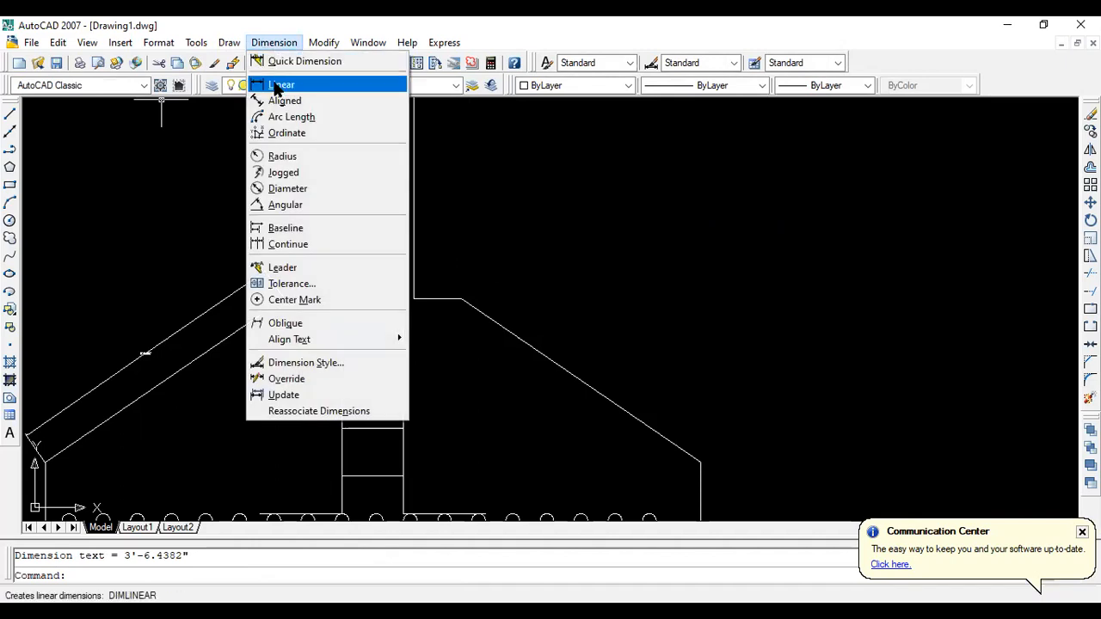
left_click(275, 82)
scroll(493, 327, "up", 3)
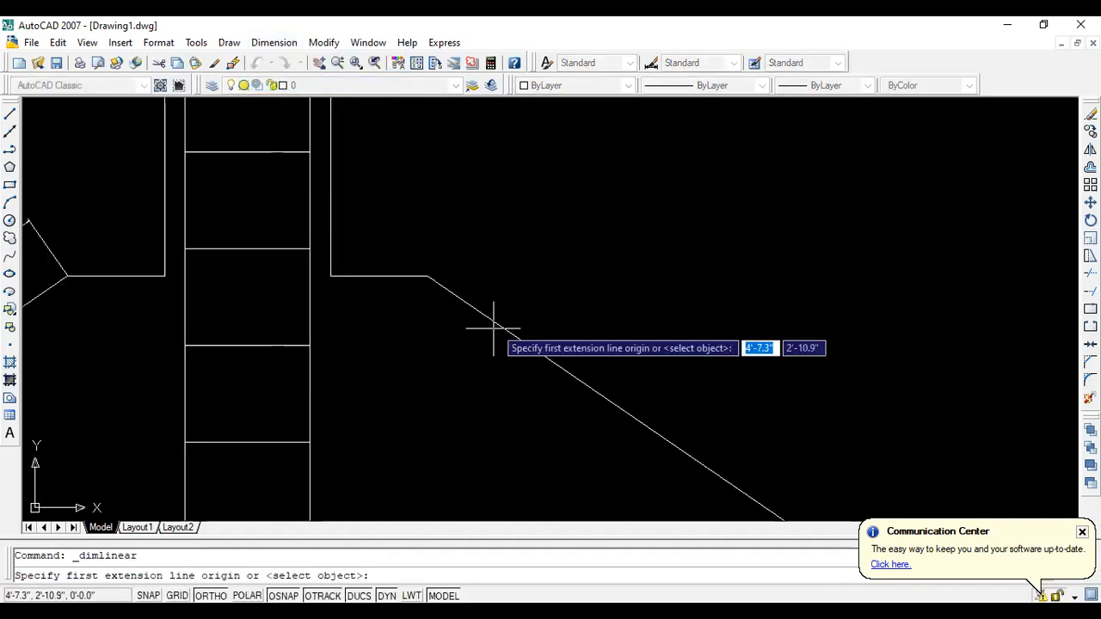
left_click(331, 277)
left_click(427, 277)
left_click(430, 248)
scroll(523, 222, "down", 4)
scroll(486, 228, "up", 10)
scroll(519, 239, "down", 9)
scroll(518, 244, "down", 2)
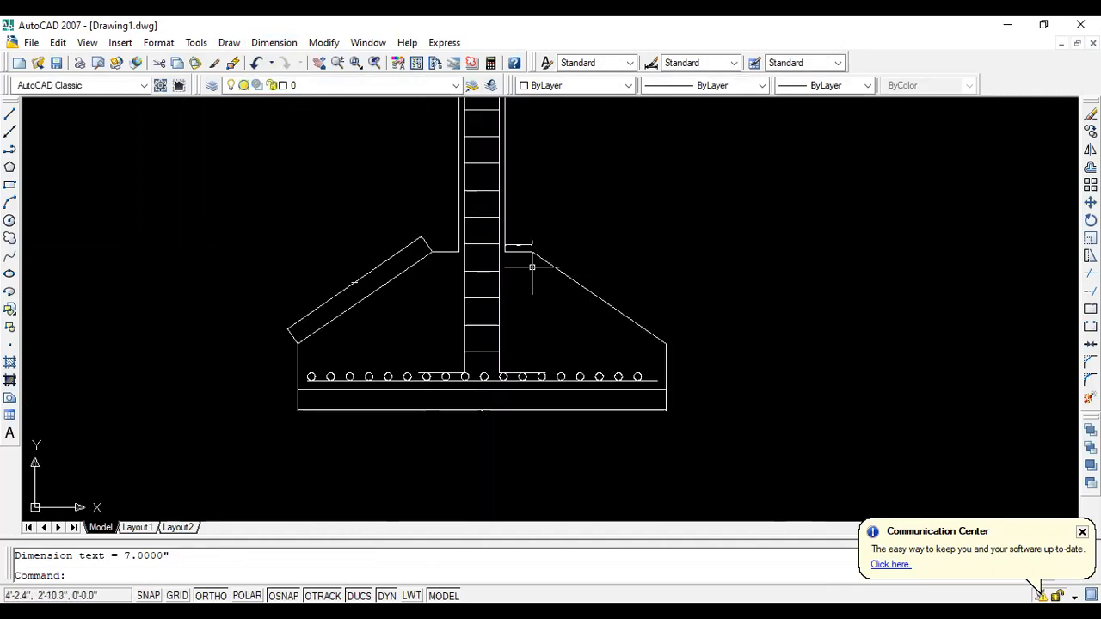
Examine the dimensioned footing and the column's vertical bars, ties and open upper end.
scroll(277, 290, "down", 4)
scroll(364, 204, "up", 3)
scroll(393, 261, "down", 3)
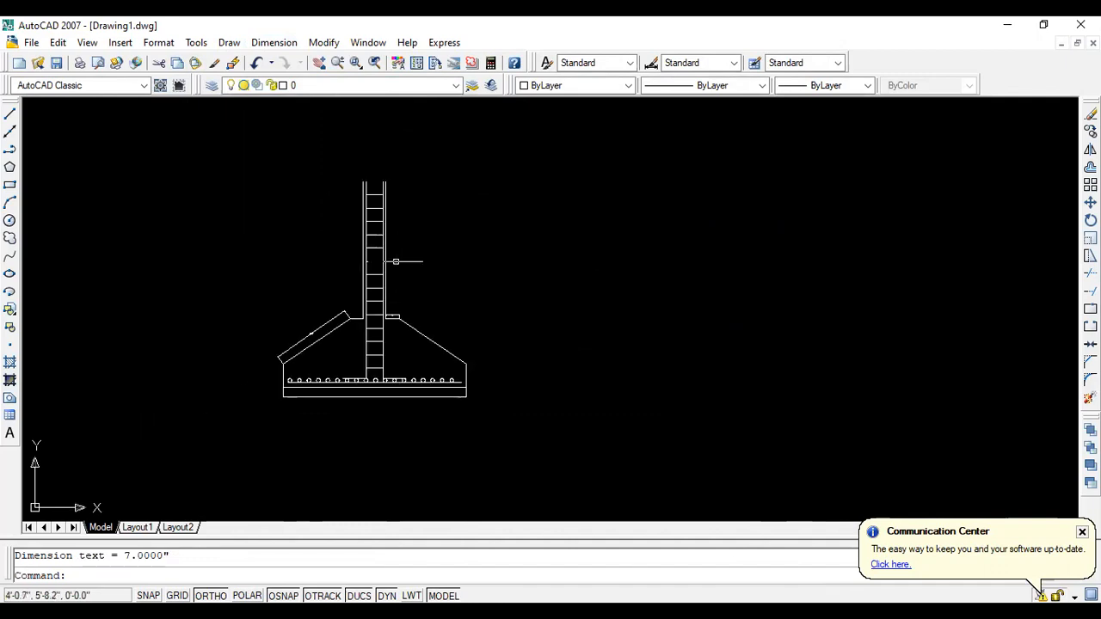
scroll(368, 161, "up", 4)
scroll(386, 214, "up", 8)
scroll(268, 239, "down", 4)
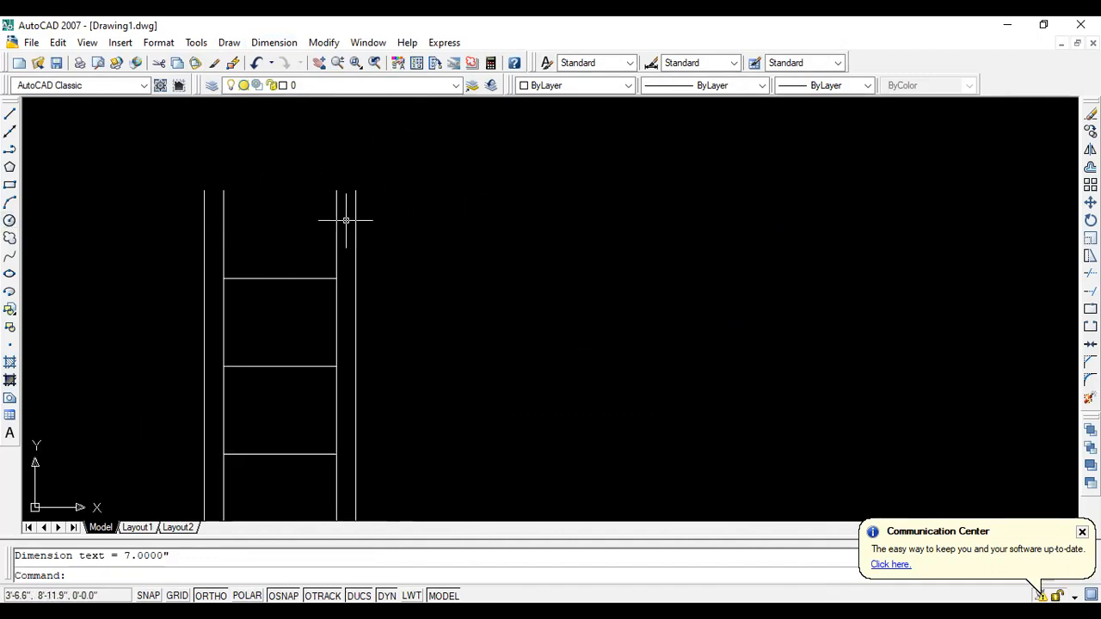
scroll(321, 257, "down", 3)
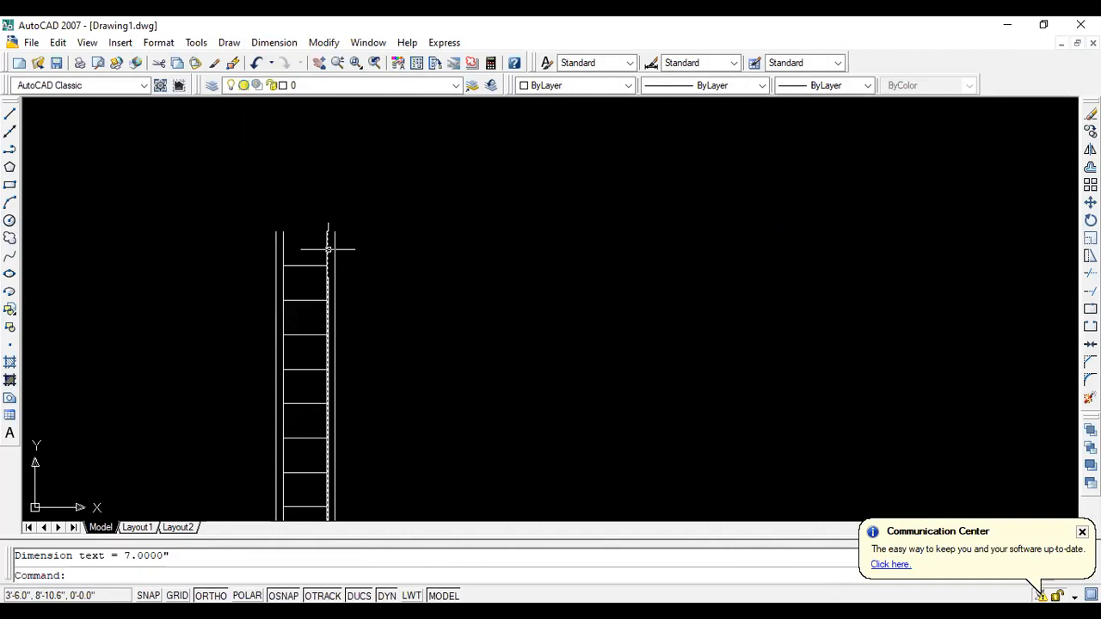
scroll(328, 249, "up", 5)
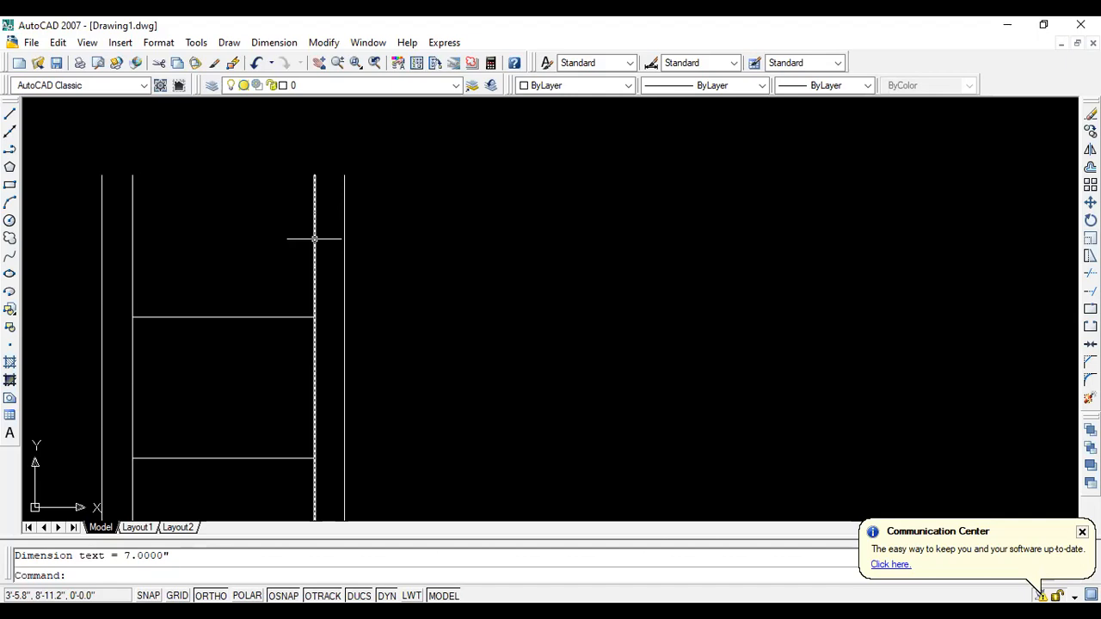
scroll(327, 163, "down", 3)
scroll(432, 359, "down", 4)
scroll(401, 284, "down", 3)
scroll(401, 284, "up", 2)
scroll(393, 393, "down", 2)
scroll(395, 395, "up", 5)
scroll(398, 399, "down", 3)
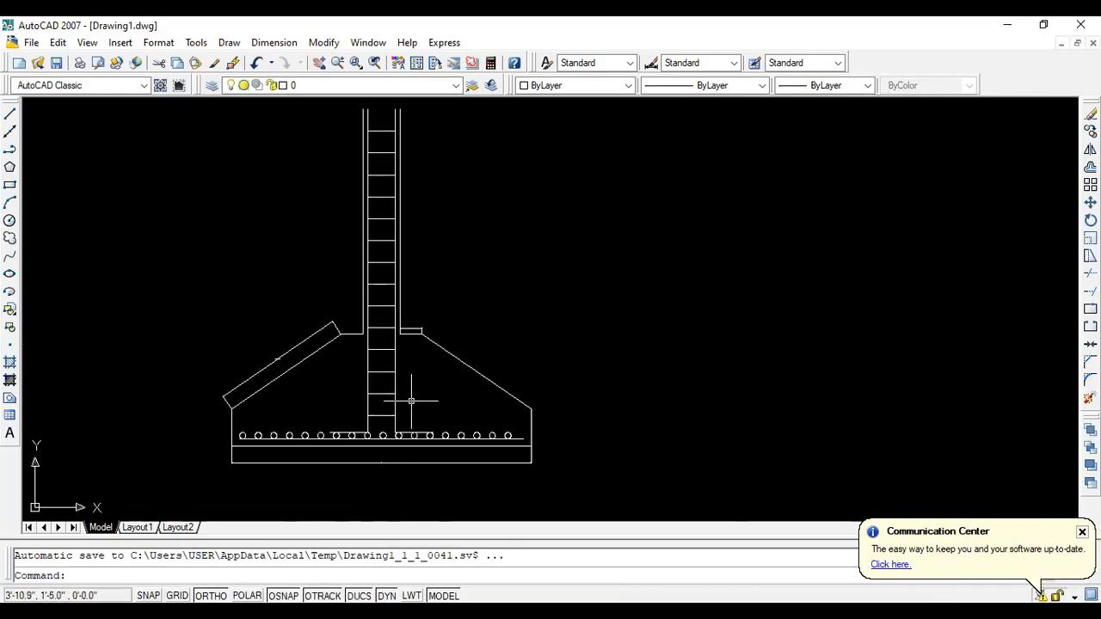
scroll(411, 398, "down", 2)
scroll(411, 401, "up", 3)
scroll(411, 405, "down", 3)
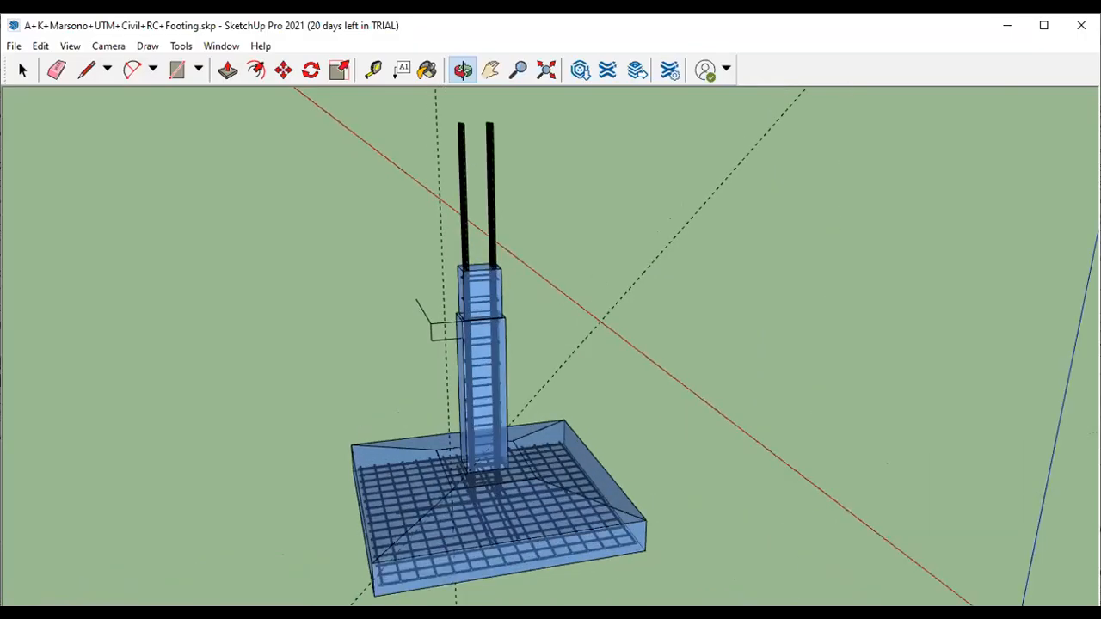
Switch to the SketchUp footing model and examine the base mesh, sloped footing and column from several angles.
left_click_drag(370, 454, 492, 454)
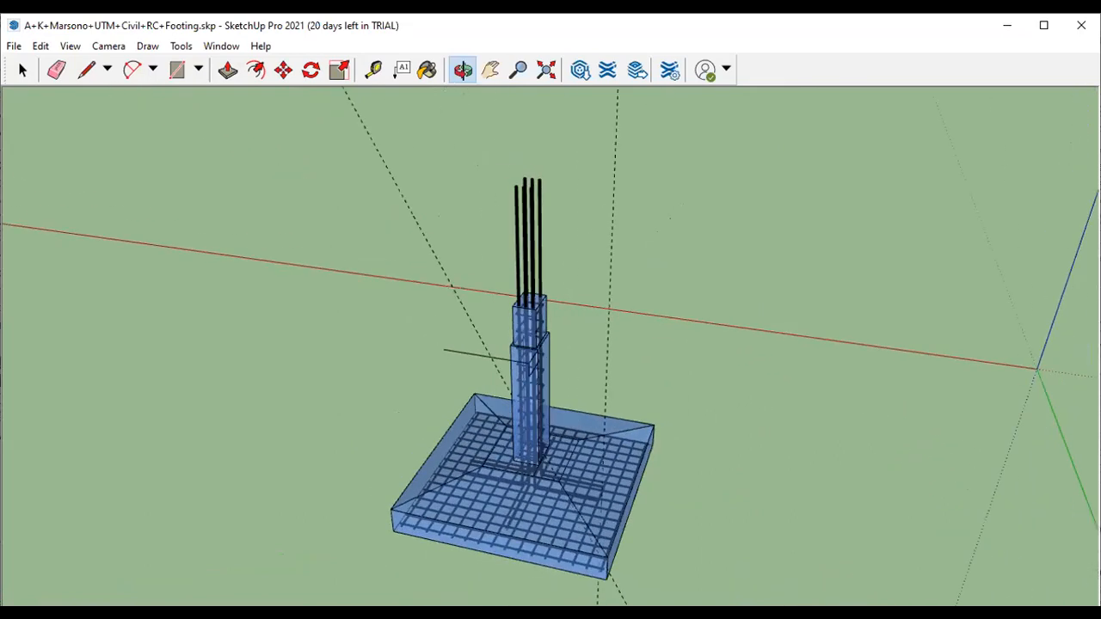
scroll(492, 454, "up", 2)
left_click_drag(472, 366, 479, 364)
scroll(523, 271, "down", 2)
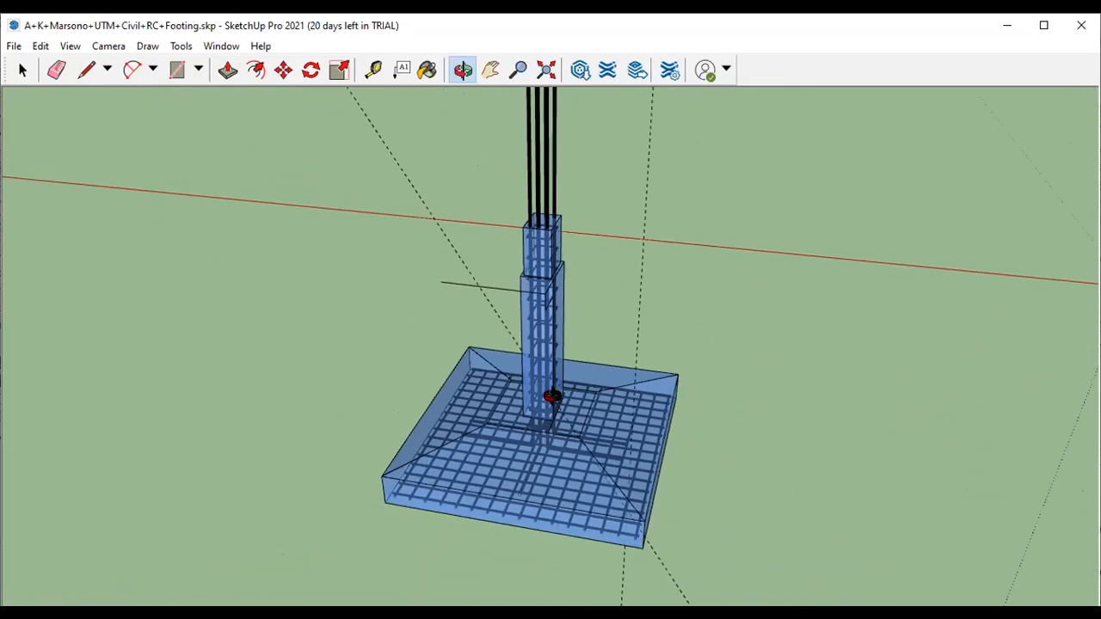
left_click_drag(517, 468, 584, 378)
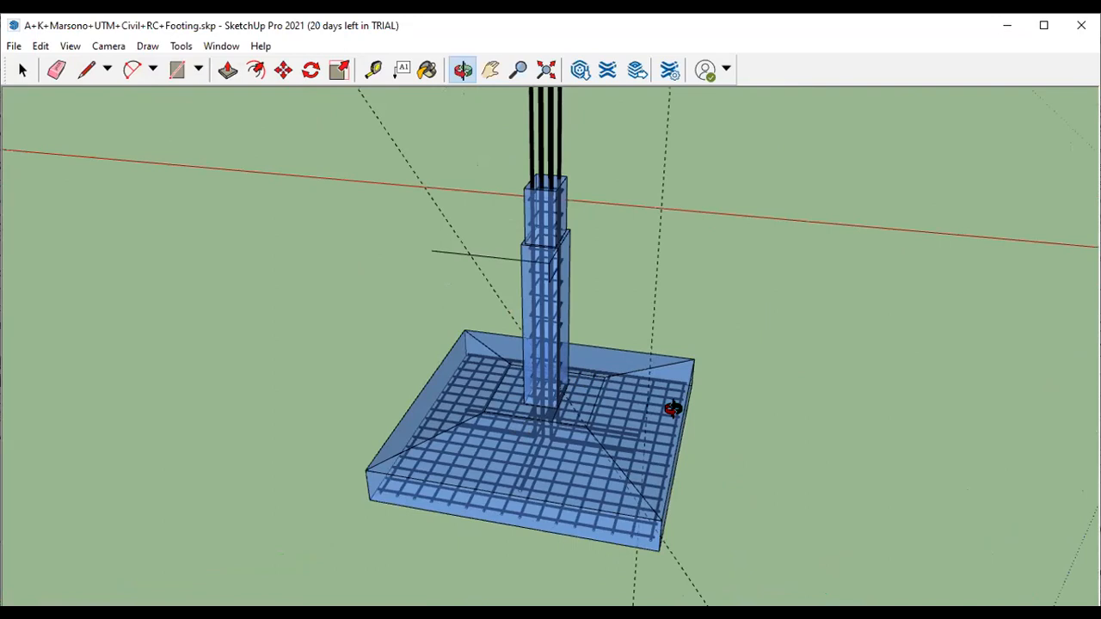
scroll(500, 387, "up", 2)
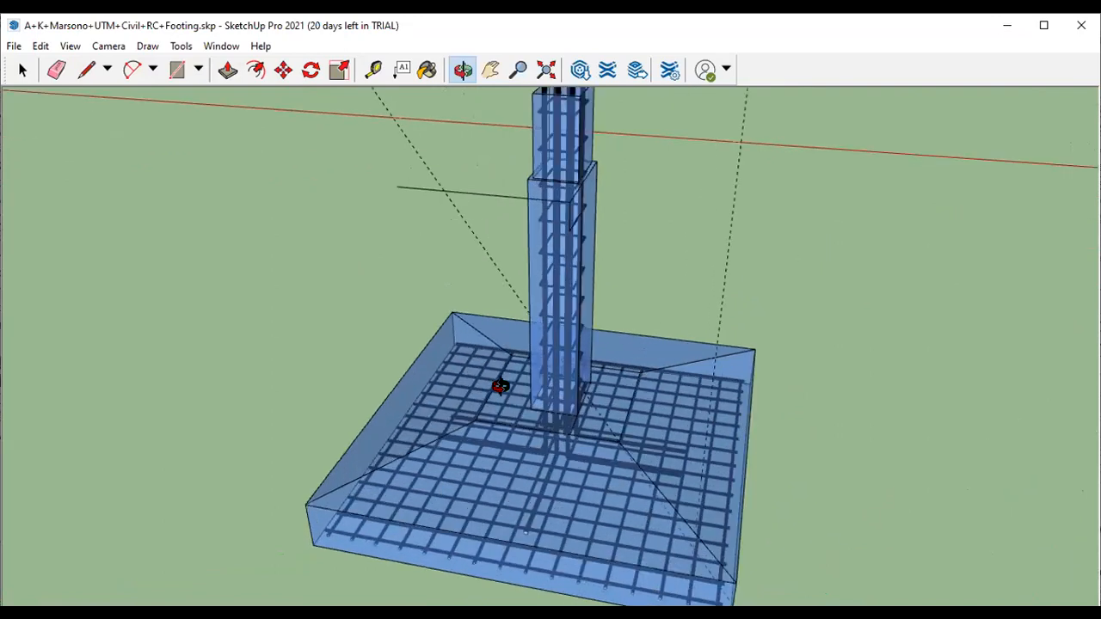
scroll(662, 361, "down", 3)
scroll(575, 391, "up", 3)
scroll(493, 364, "down", 1)
scroll(579, 392, "down", 2)
scroll(575, 225, "up", 5)
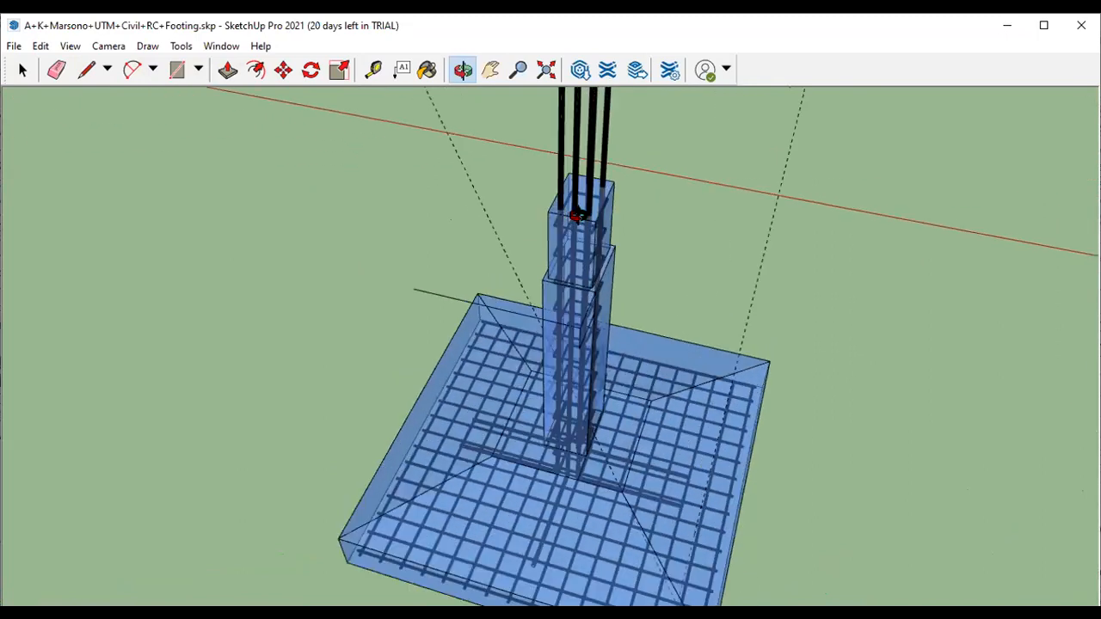
scroll(581, 222, "up", 3)
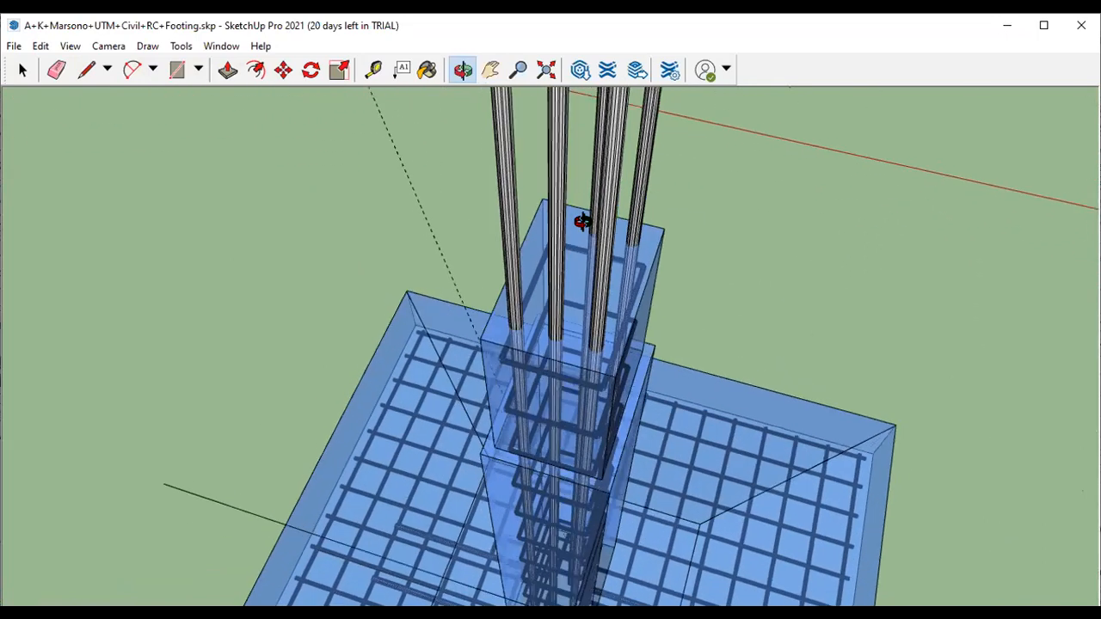
scroll(581, 222, "down", 3)
scroll(582, 222, "down", 2)
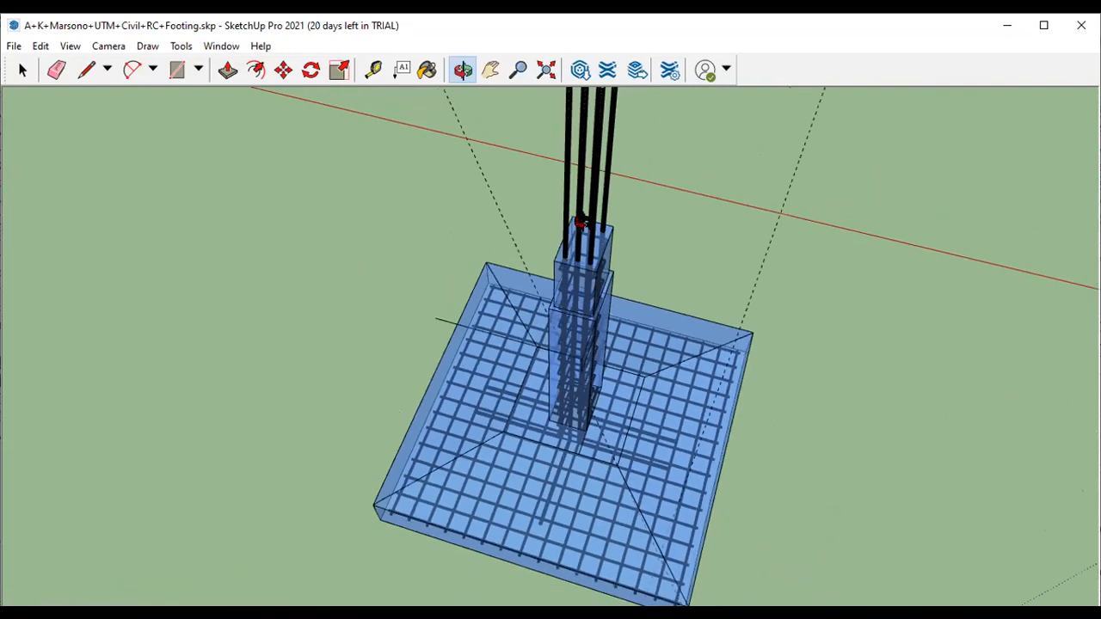
Examine the column's vertical bars and ties close up where they pass through the column top in the 3D model.
scroll(582, 223, "up", 3)
left_click_drag(621, 198, 494, 205)
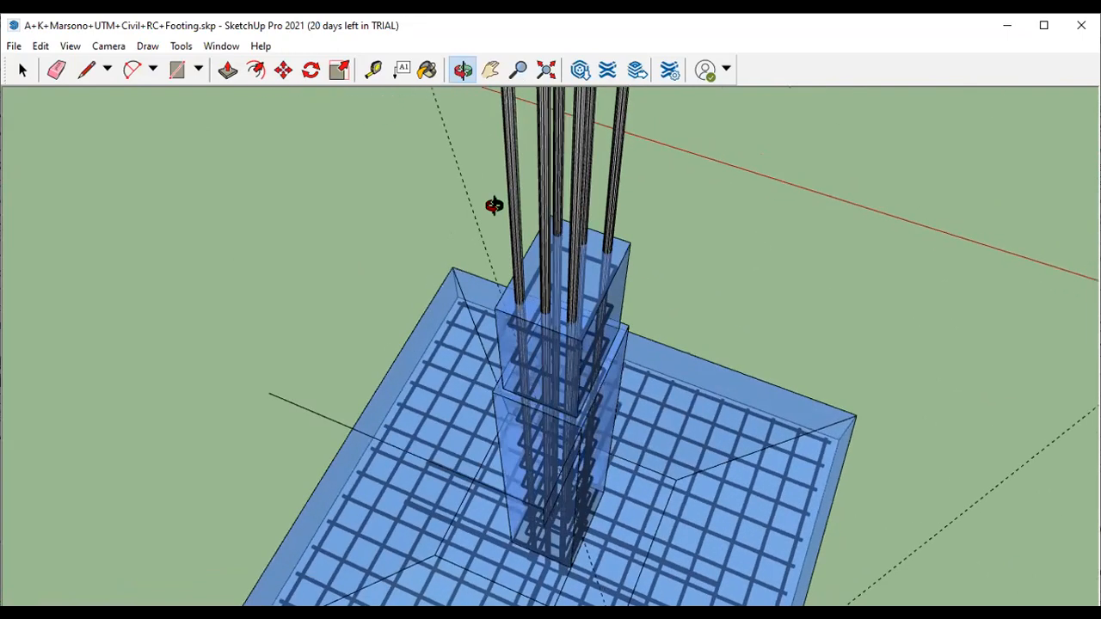
left_click_drag(361, 180, 262, 149)
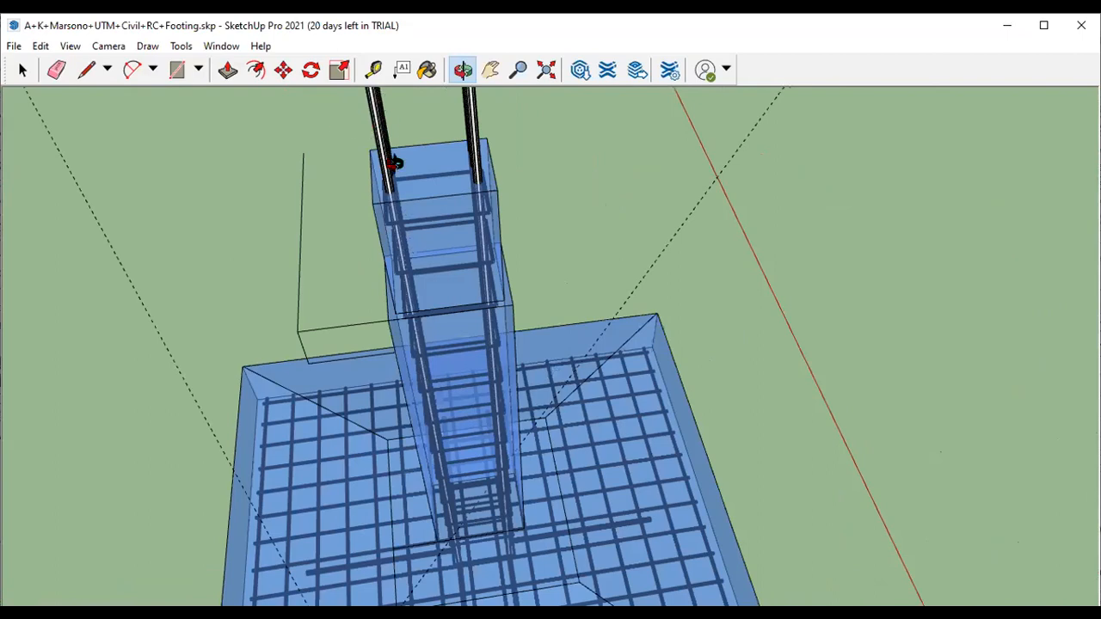
left_click_drag(379, 176, 578, 209)
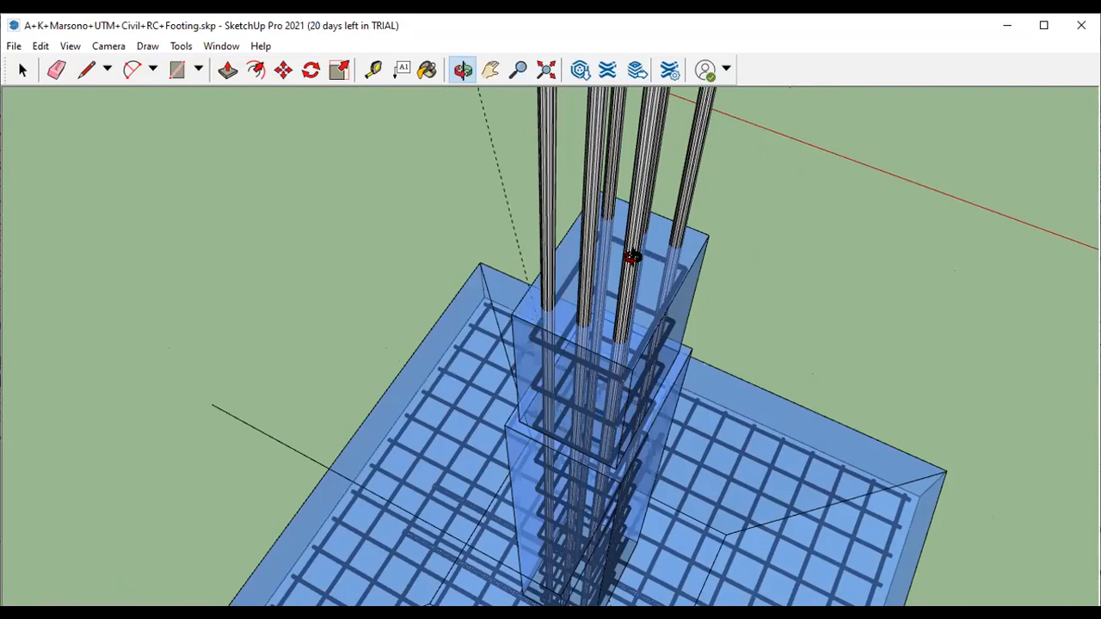
left_click_drag(403, 241, 427, 223)
left_click_drag(590, 221, 428, 255)
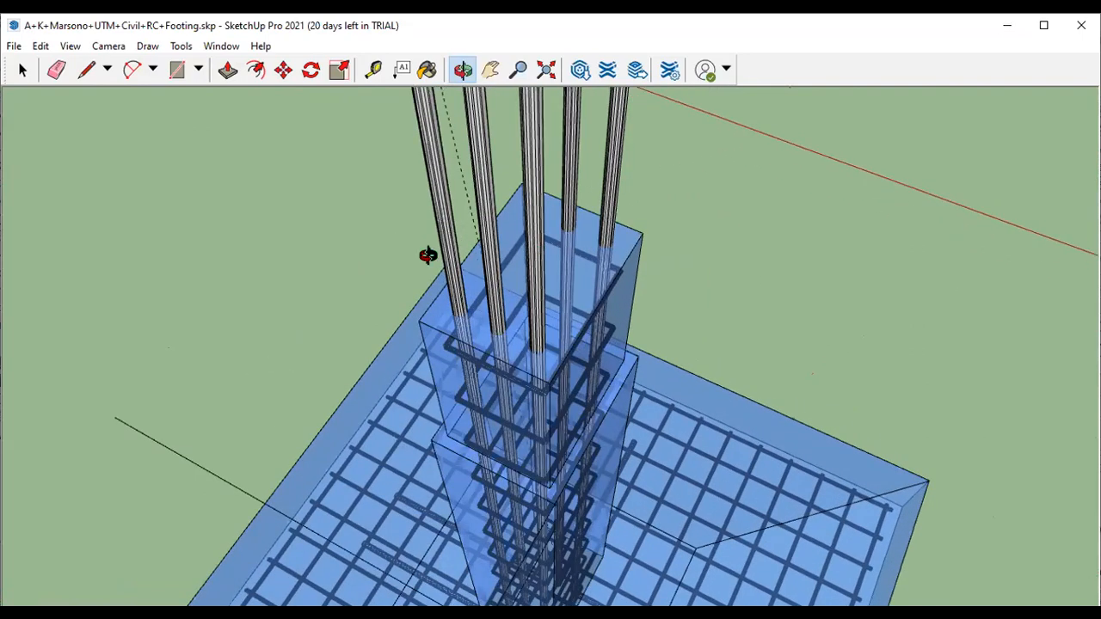
scroll(460, 258, "down", 2)
left_click_drag(629, 229, 475, 217)
scroll(312, 166, "up", 2)
scroll(282, 150, "down", 2)
scroll(662, 383, "up", 3)
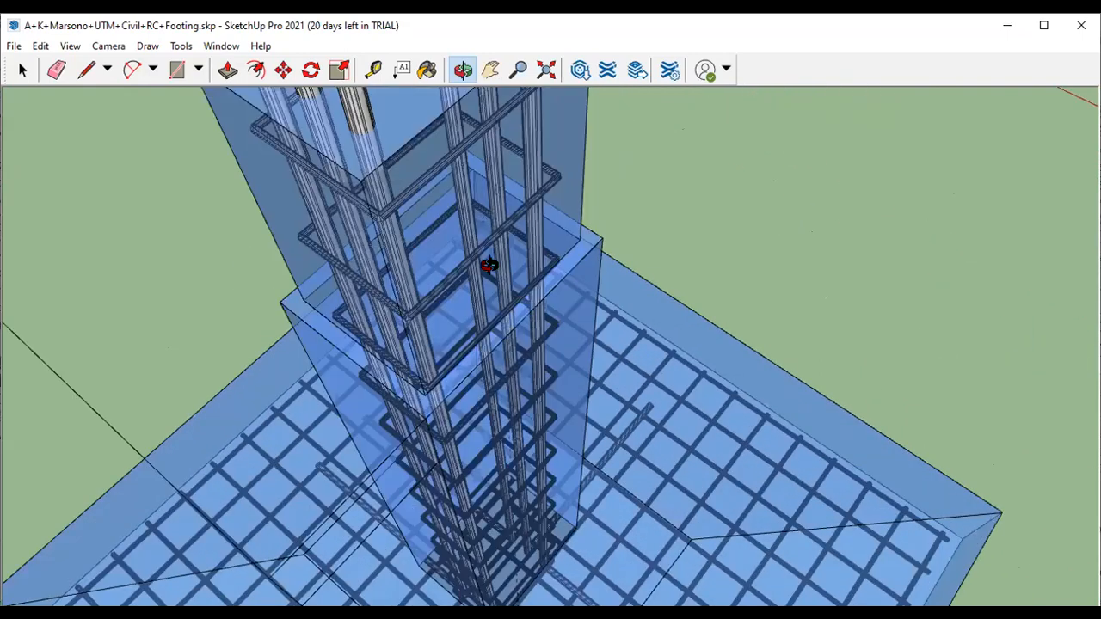
scroll(514, 196, "down", 2)
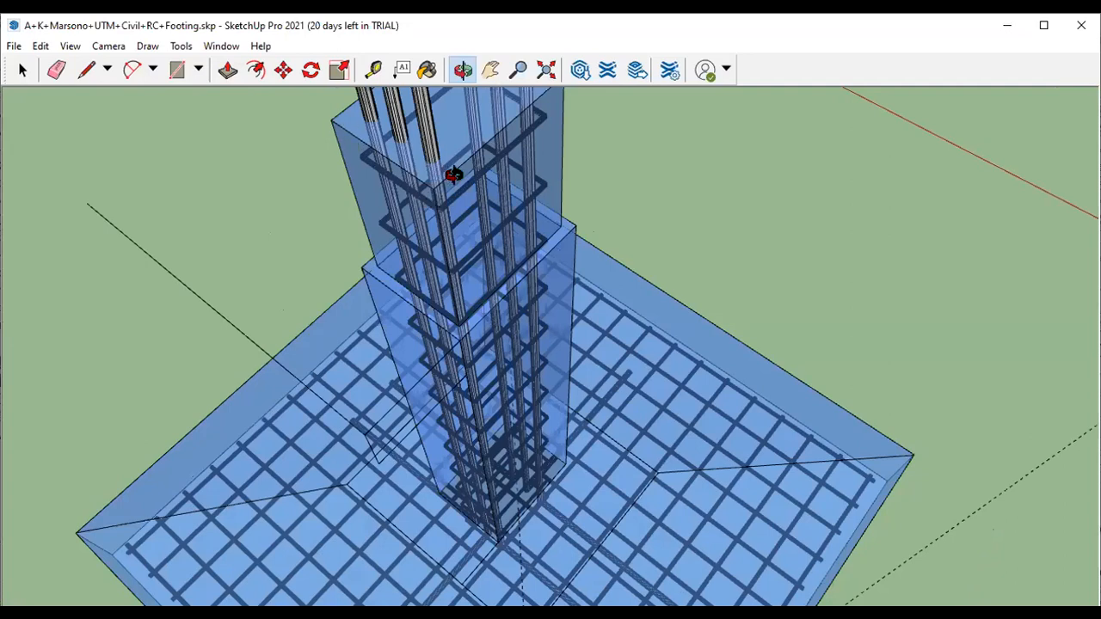
scroll(453, 175, "down", 1)
scroll(401, 180, "up", 1)
scroll(398, 235, "up", 1)
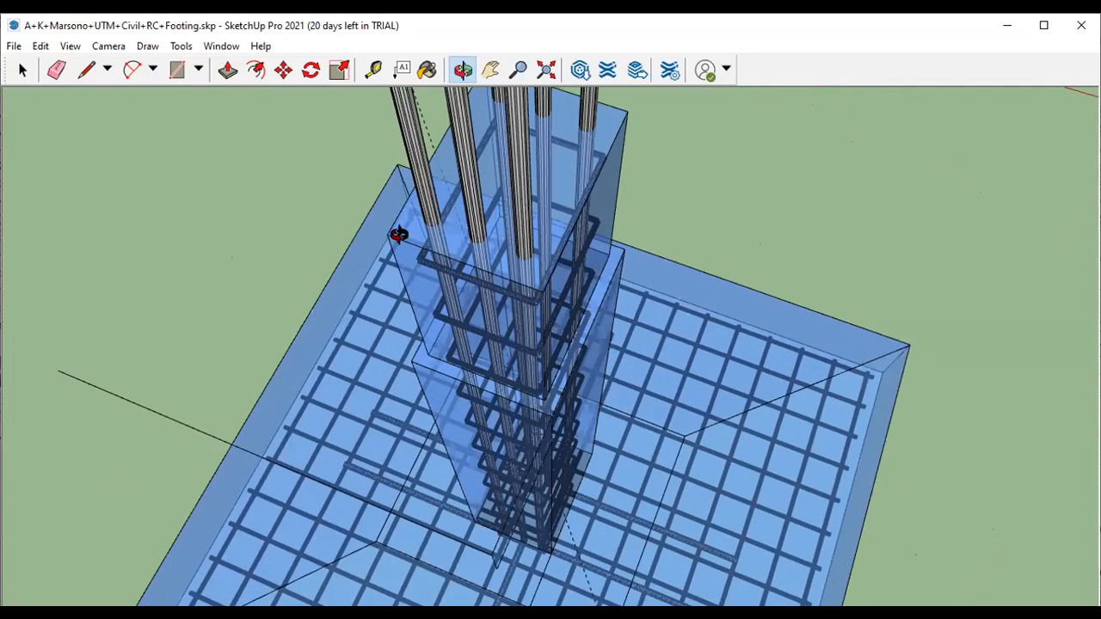
scroll(493, 275, "down", 5)
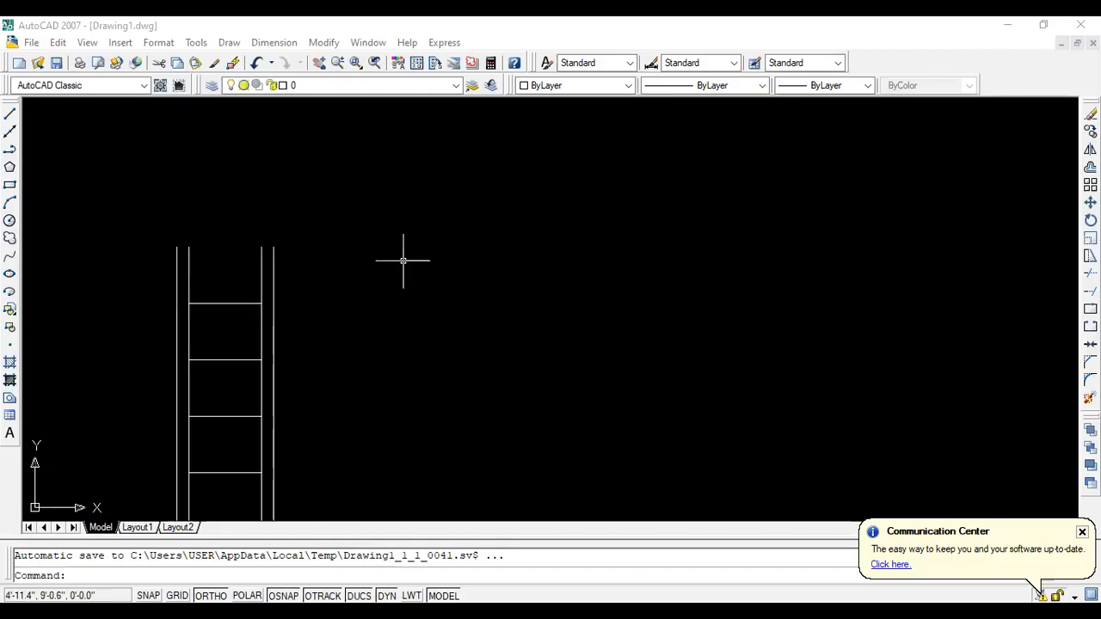
Switch back to the AutoCAD drawing and close the column's open top with a horizontal line between its outer edges.
scroll(641, 241, "down", 3)
scroll(370, 238, "up", 2)
scroll(358, 233, "up", 2)
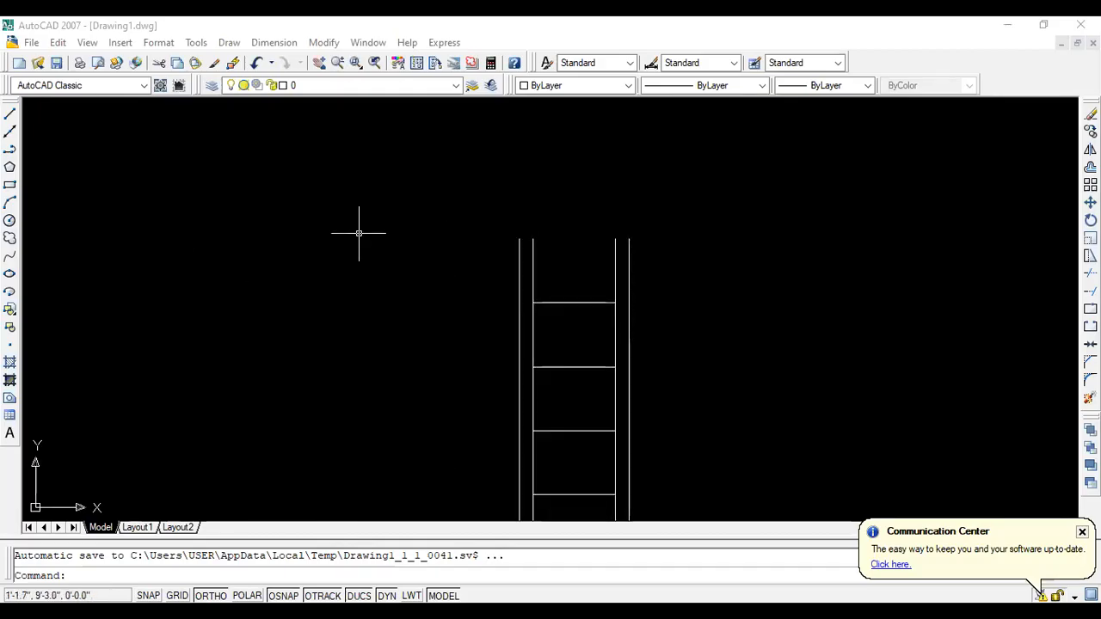
scroll(514, 233, "up", 3)
scroll(514, 234, "down", 4)
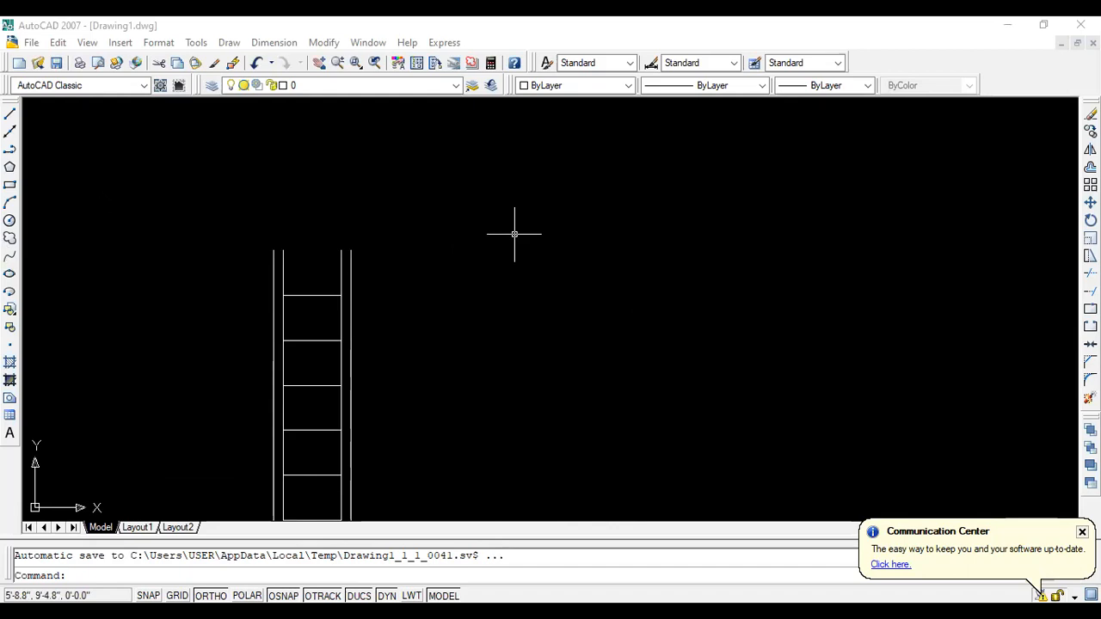
scroll(211, 197, "up", 3)
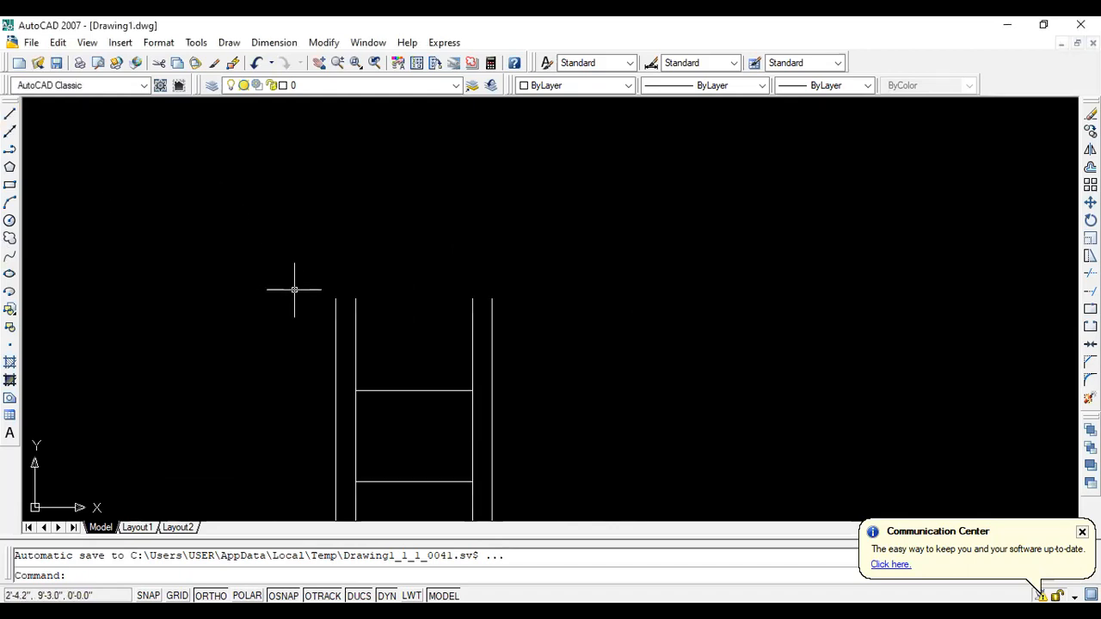
left_click(10, 113)
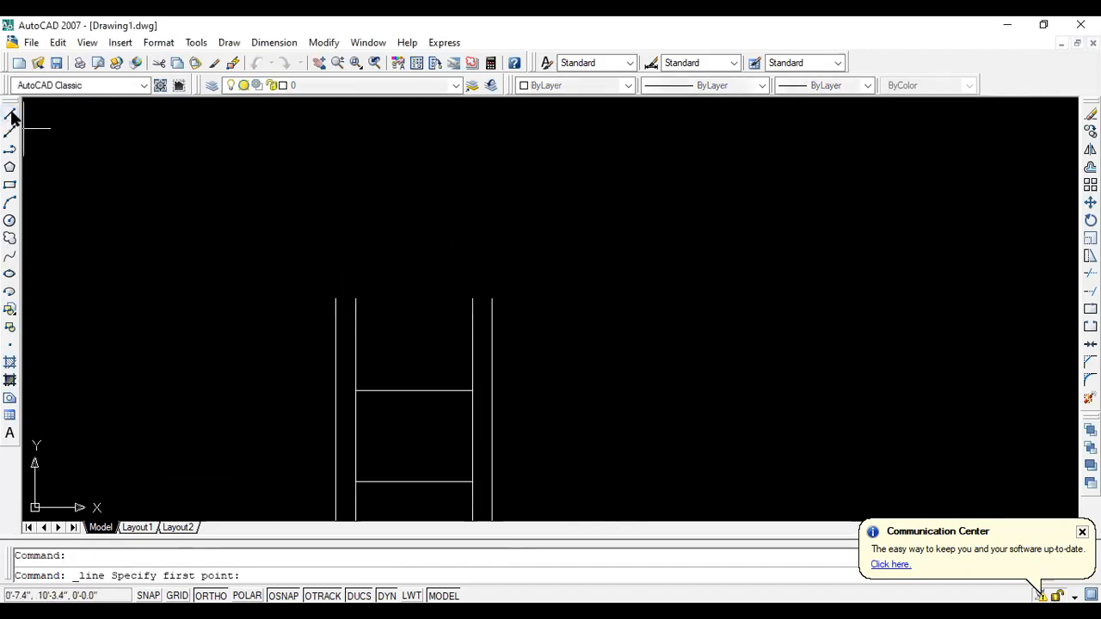
left_click(336, 298)
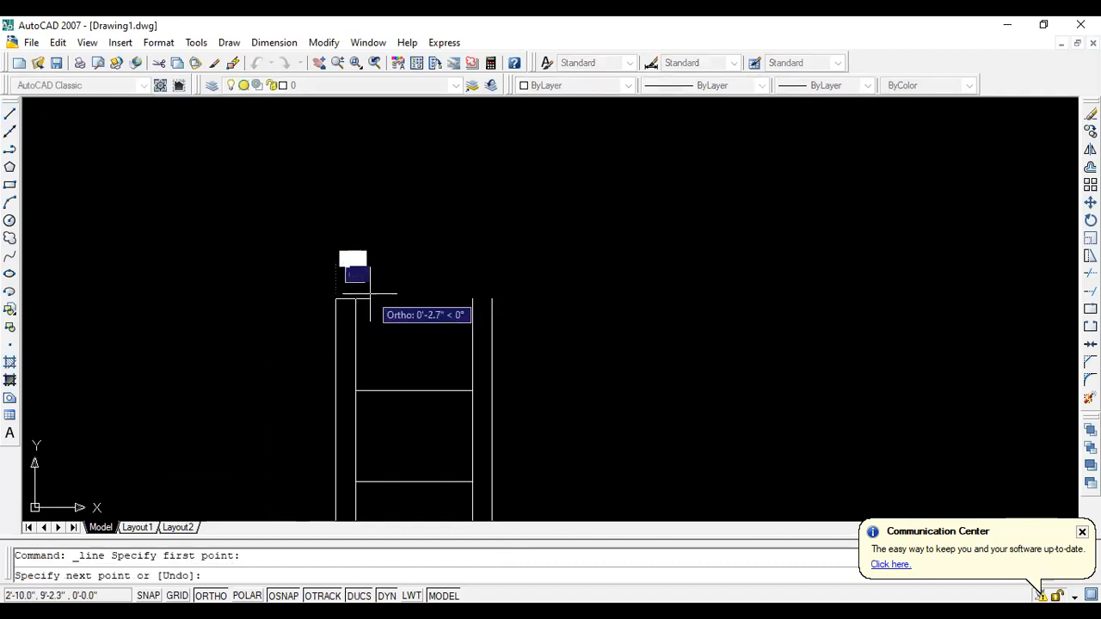
left_click(491, 298)
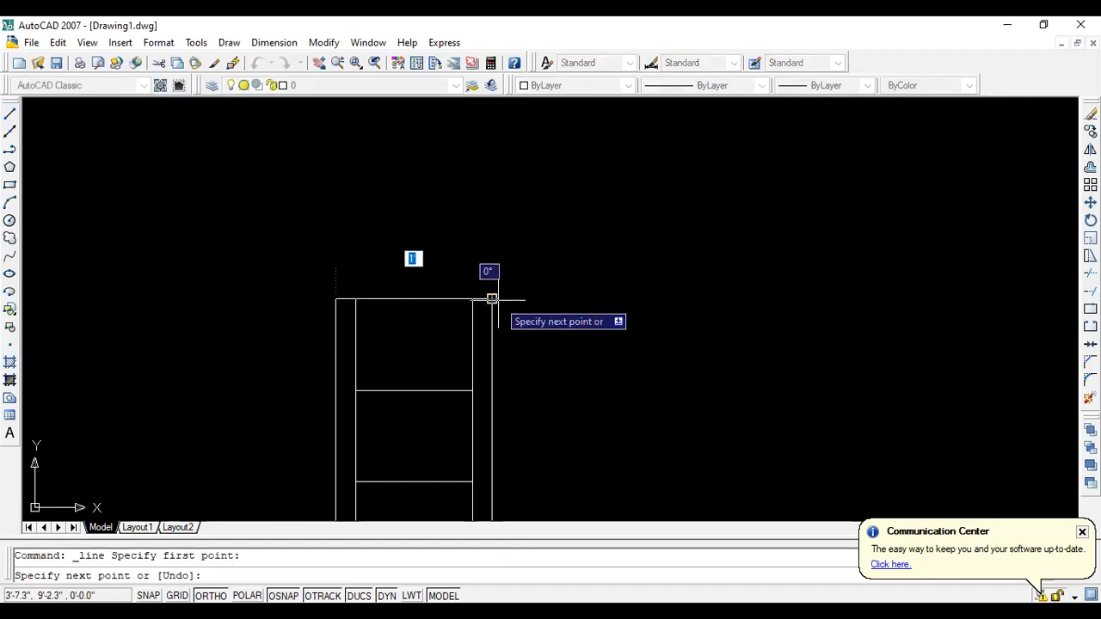
key("Escape")
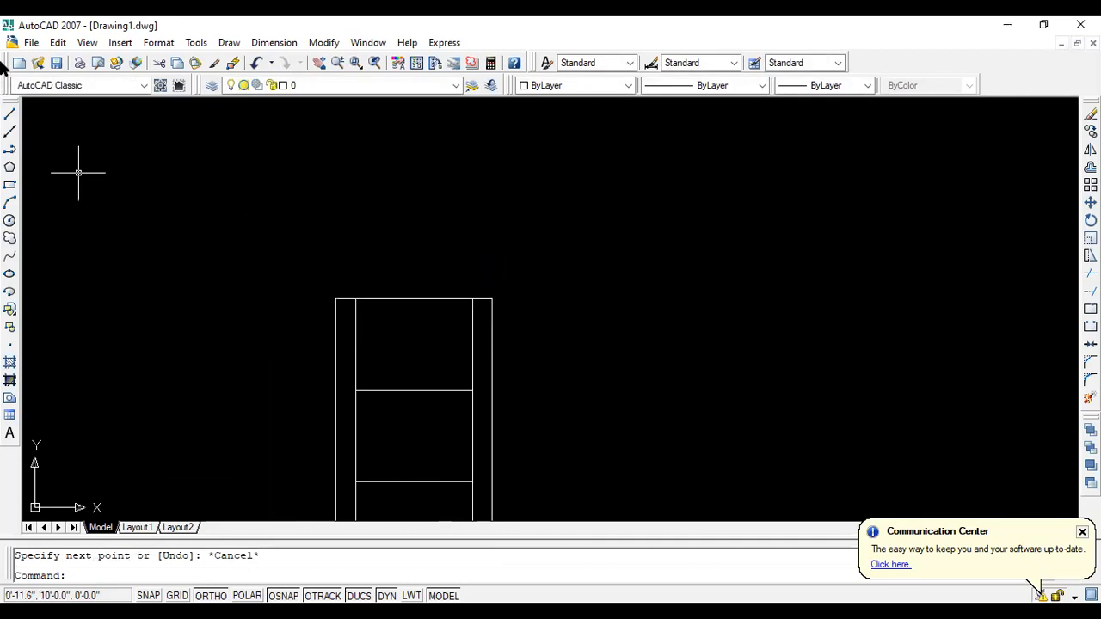
Draw a vertical line 5" long upward from the midpoint of the column's top line.
left_click(10, 113)
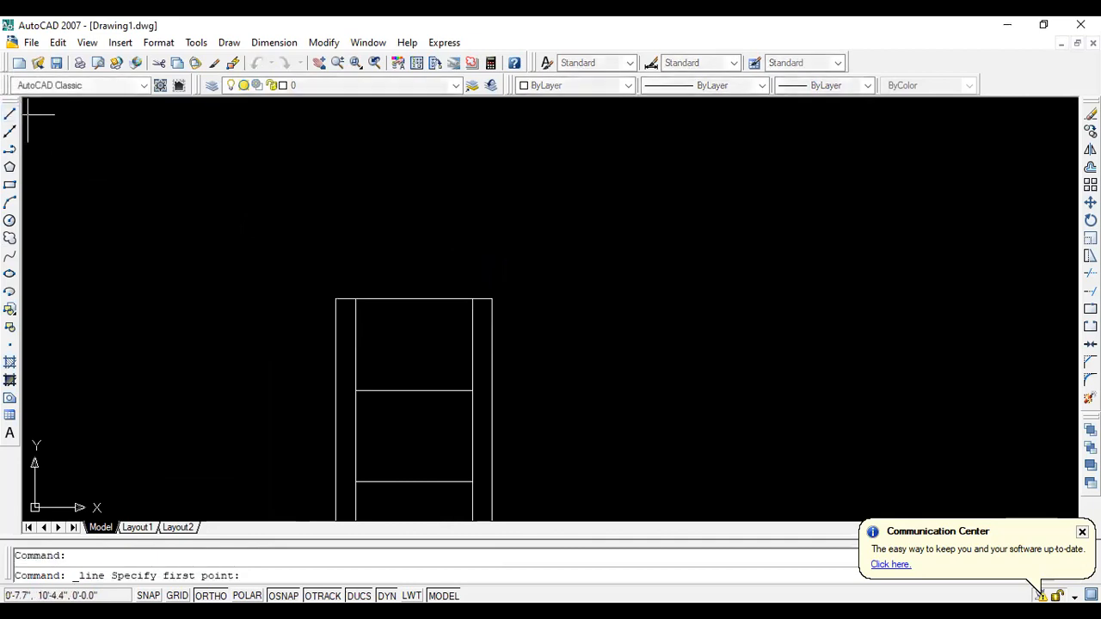
left_click(414, 298)
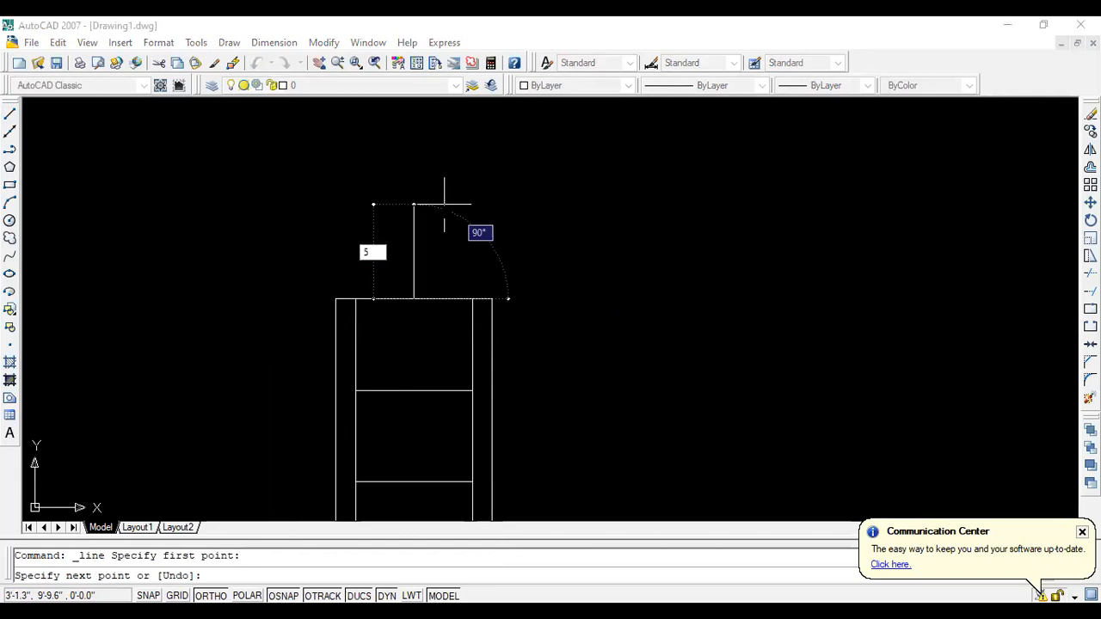
key("Return")
key("Escape")
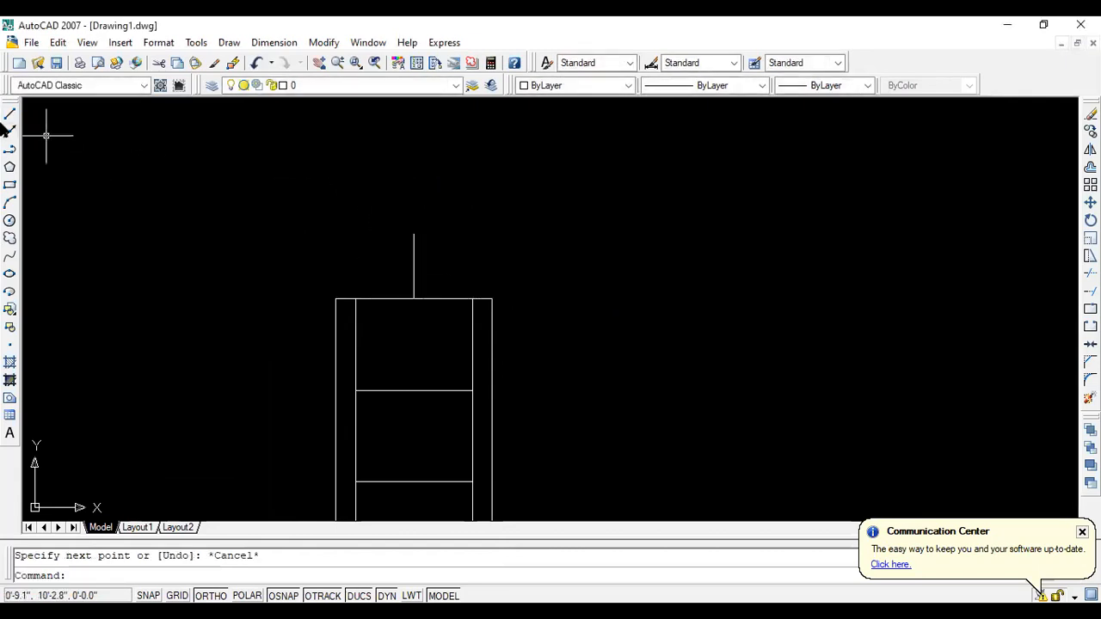
Draw a vertical line downward from the midpoint of the column's top line, as long as the one above it.
left_click(11, 115)
scroll(418, 364, "up", 2)
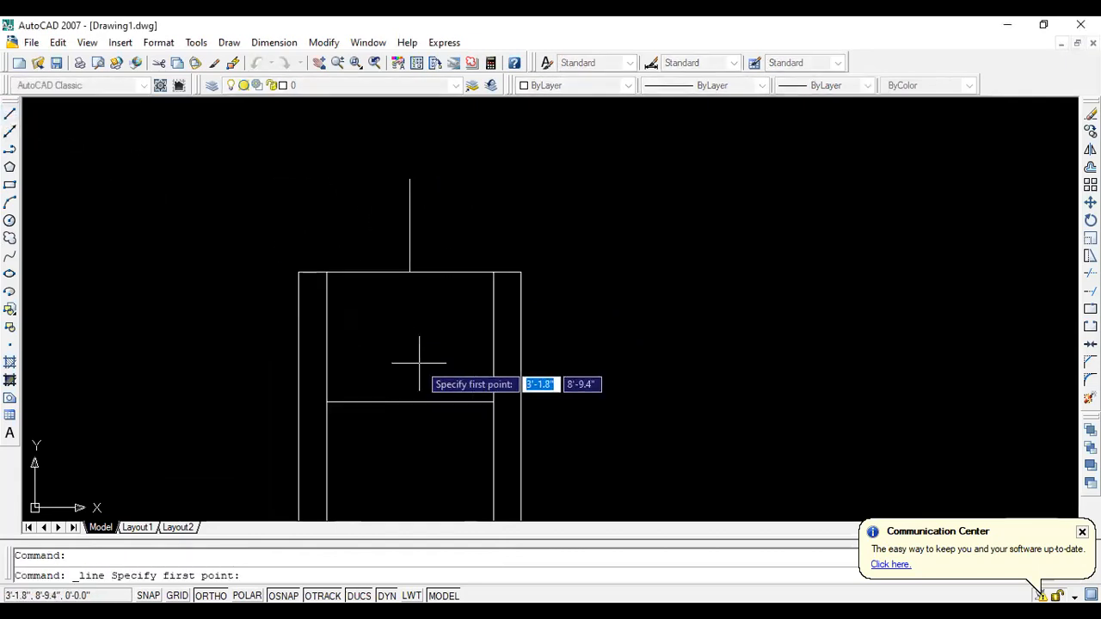
left_click(410, 272)
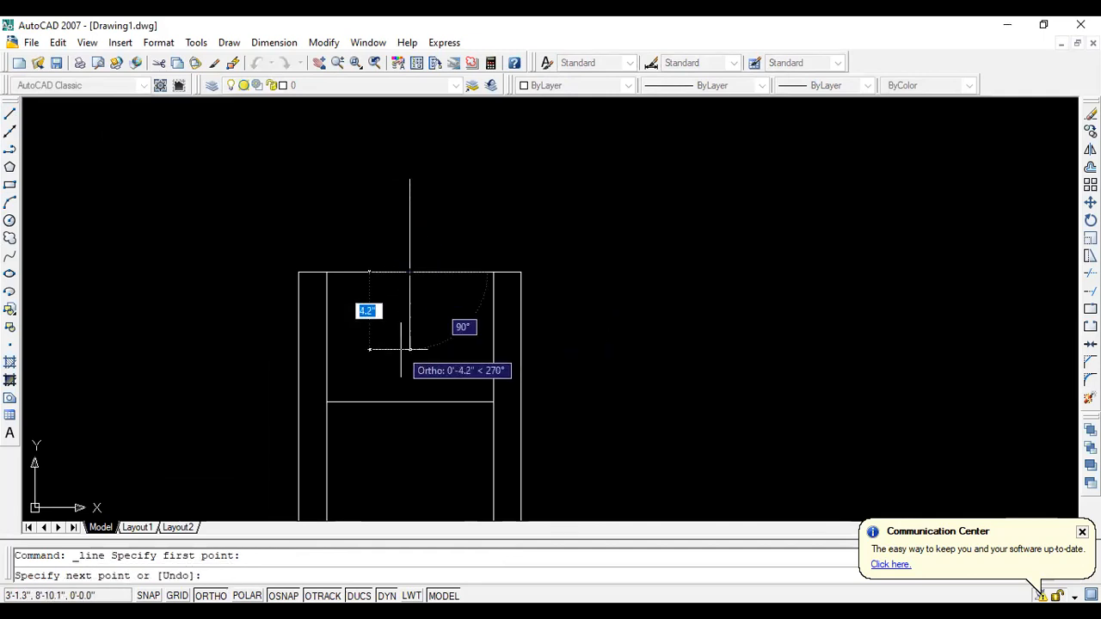
key("Escape")
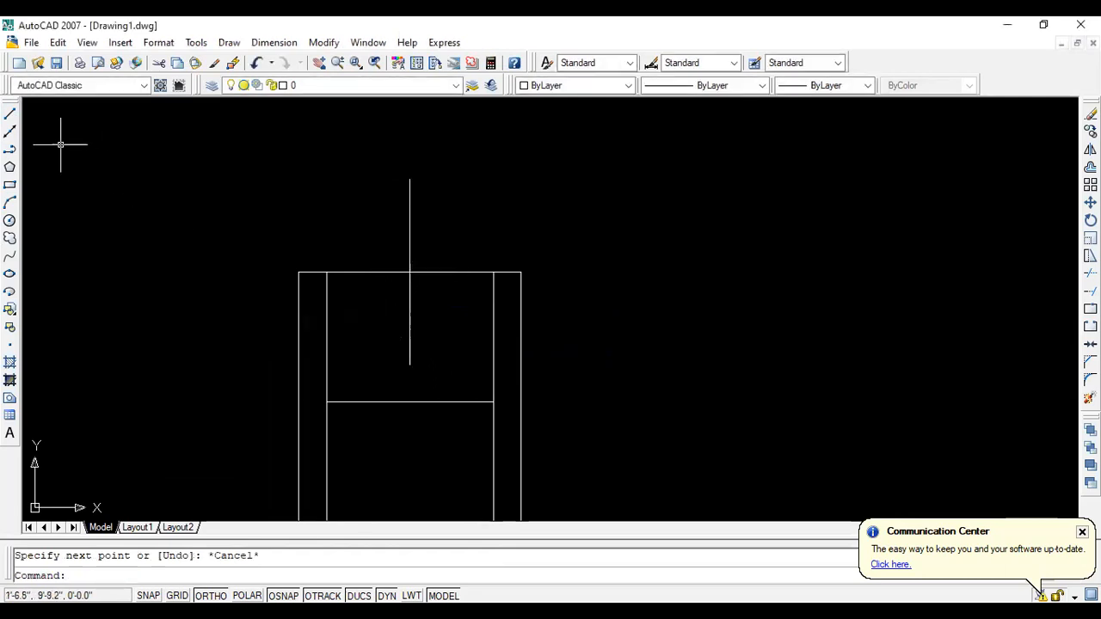
Mark a point 2" left of the column top line's midpoint with a short vertical line drawn upward.
left_click(9, 115)
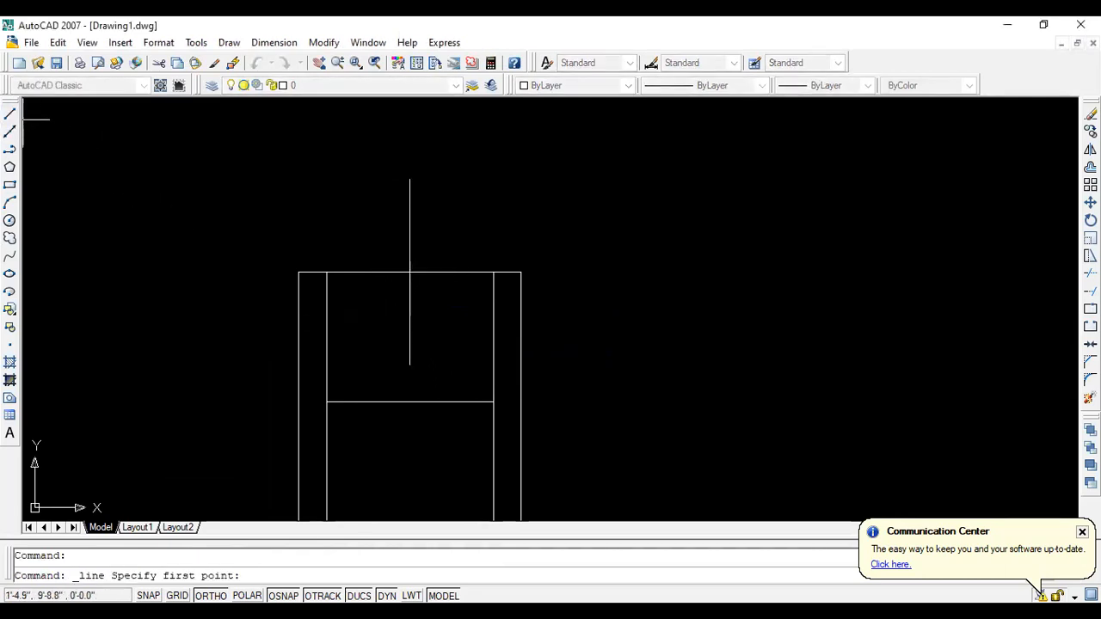
left_click(410, 273)
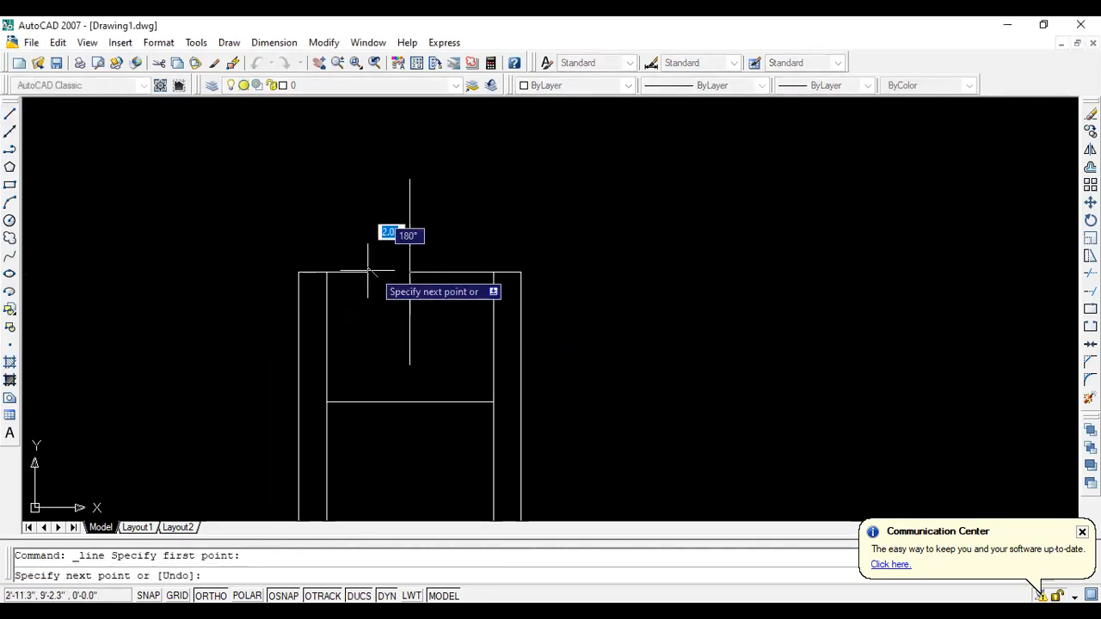
key("Escape")
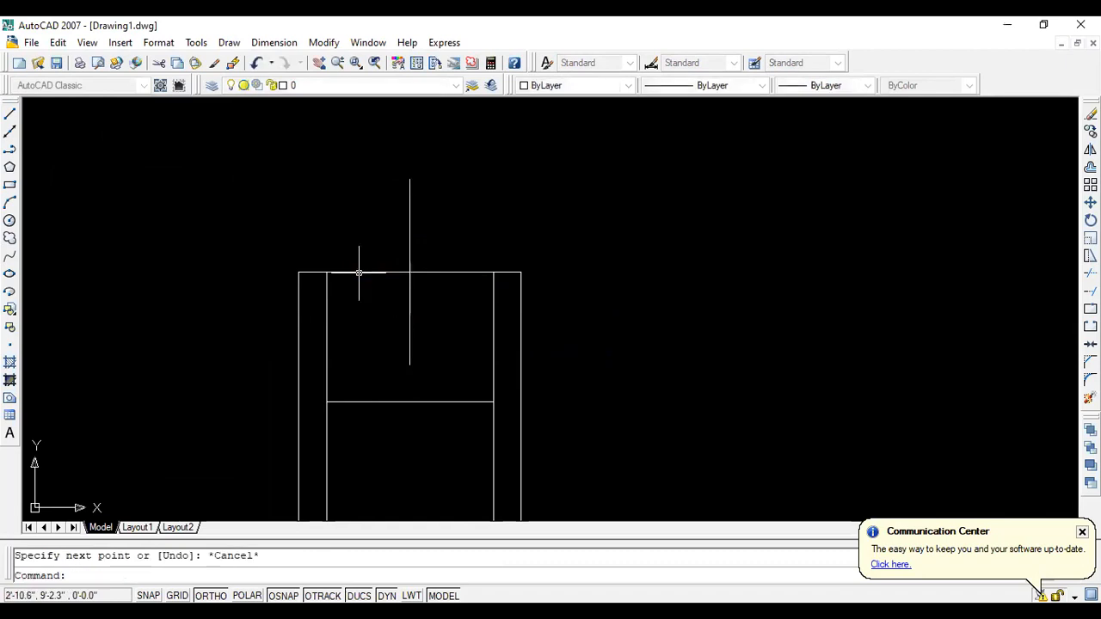
left_click(9, 115)
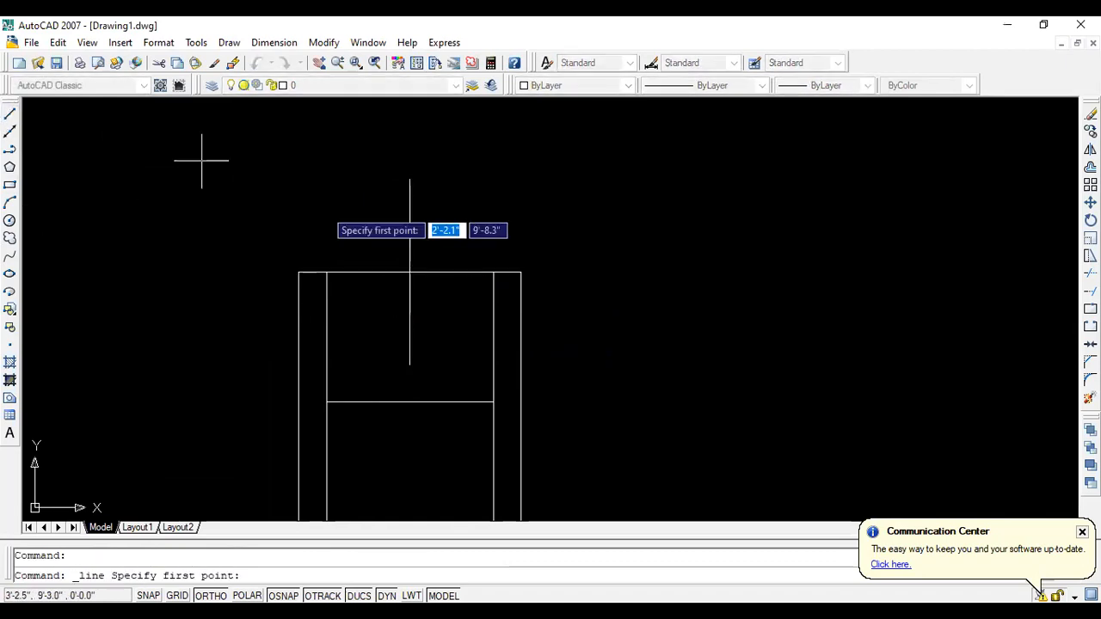
left_click(372, 273)
key("Escape")
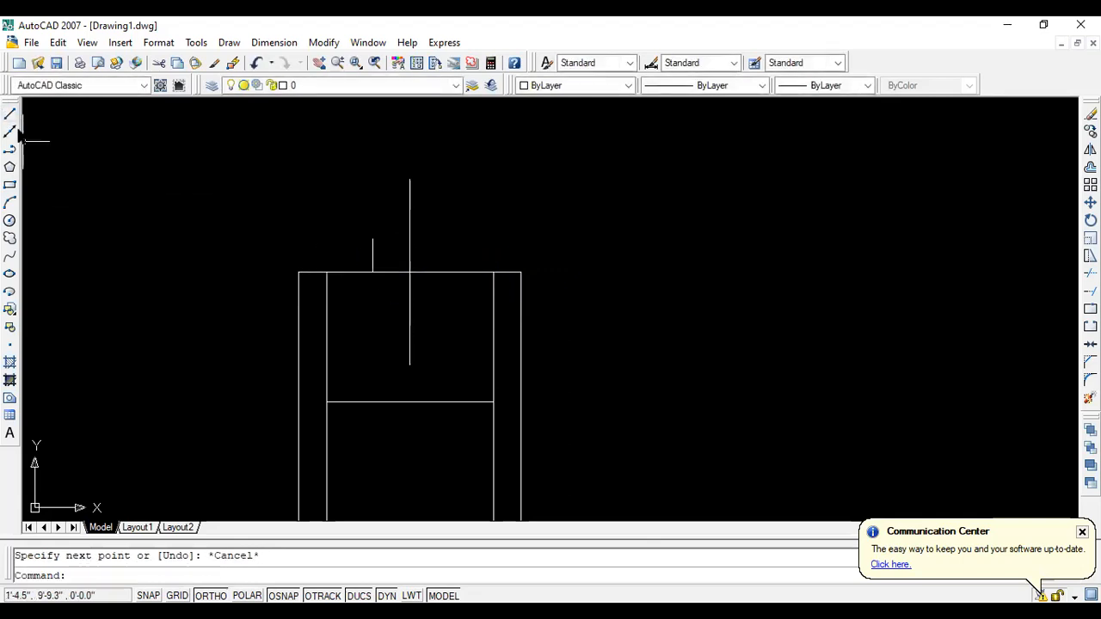
Mark a matching point right of the top line's midpoint with a short vertical line drawn downward.
left_click(9, 115)
left_click(409, 272)
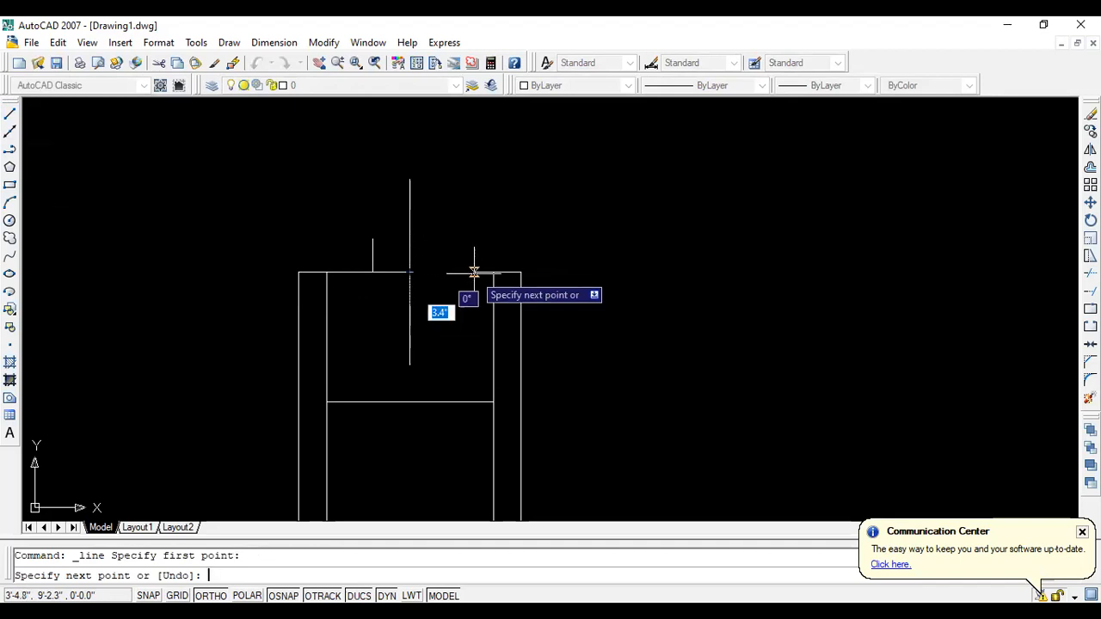
left_click(447, 331)
key("Escape")
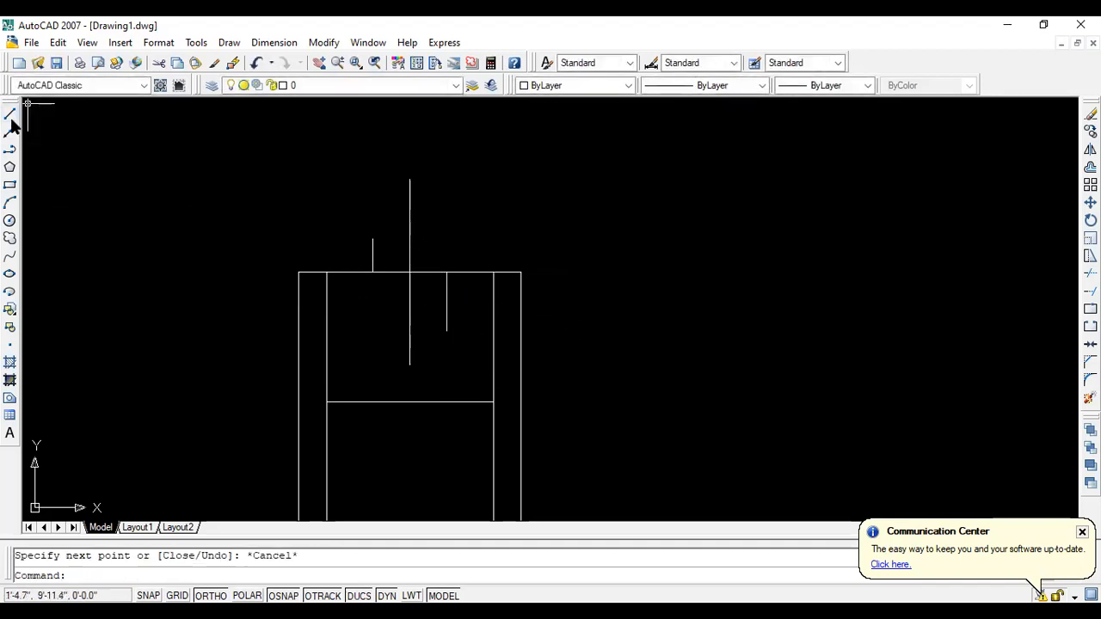
Draw diagonals from the central vertical line's upper end to the left mark and from the right mark to its lower end.
left_click(10, 115)
left_click(410, 179)
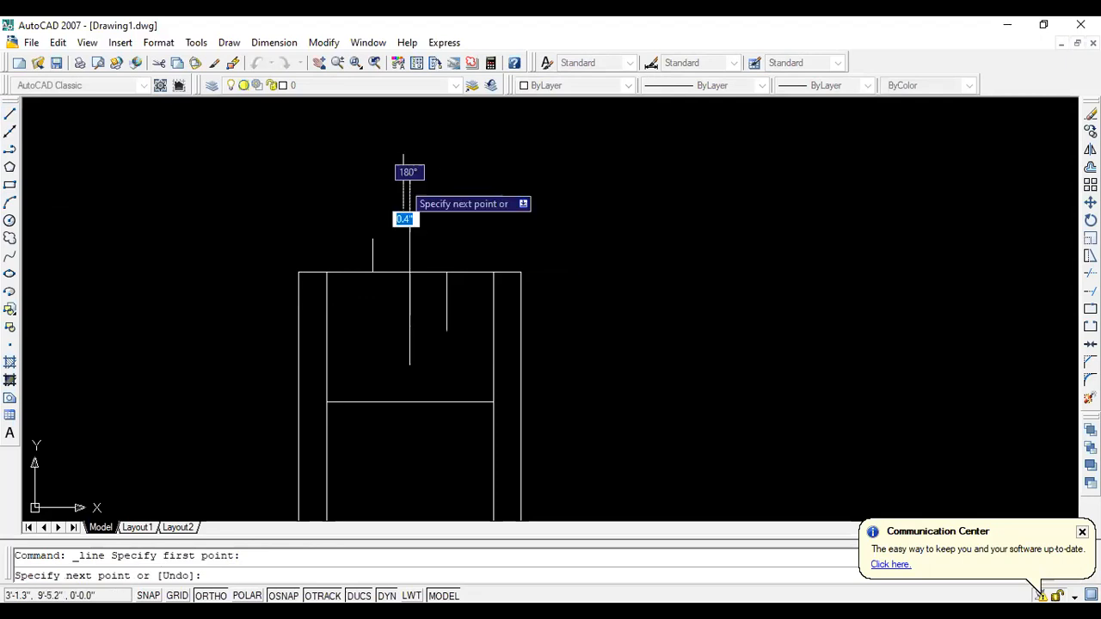
left_click(372, 271)
key("Escape")
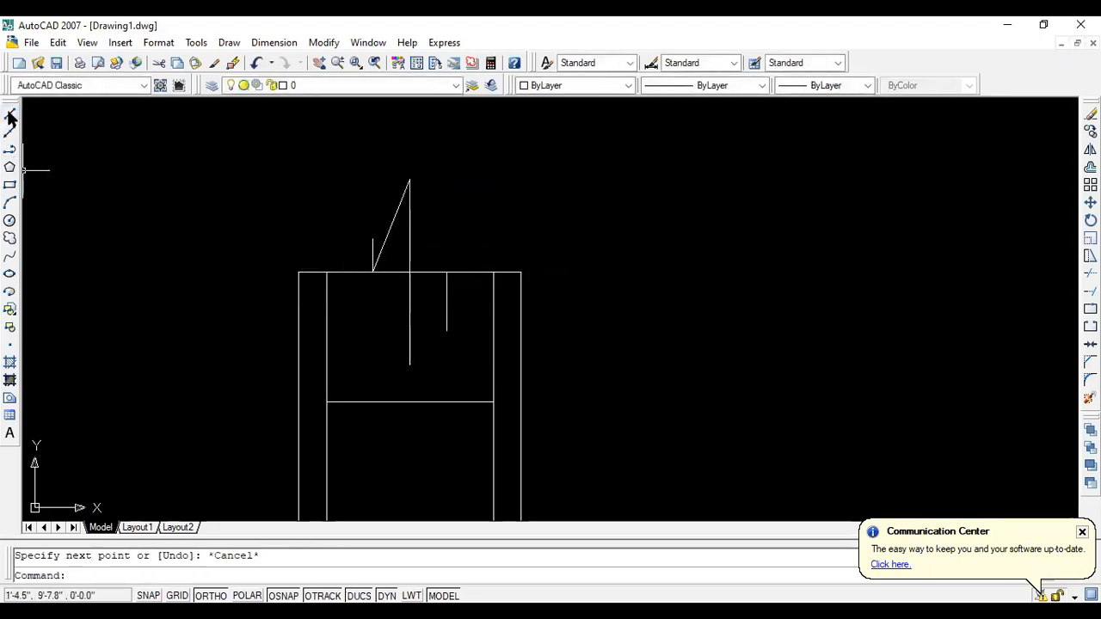
left_click(10, 115)
left_click(446, 273)
left_click(411, 364)
key("Escape")
type("tr")
key("Return")
key("Return")
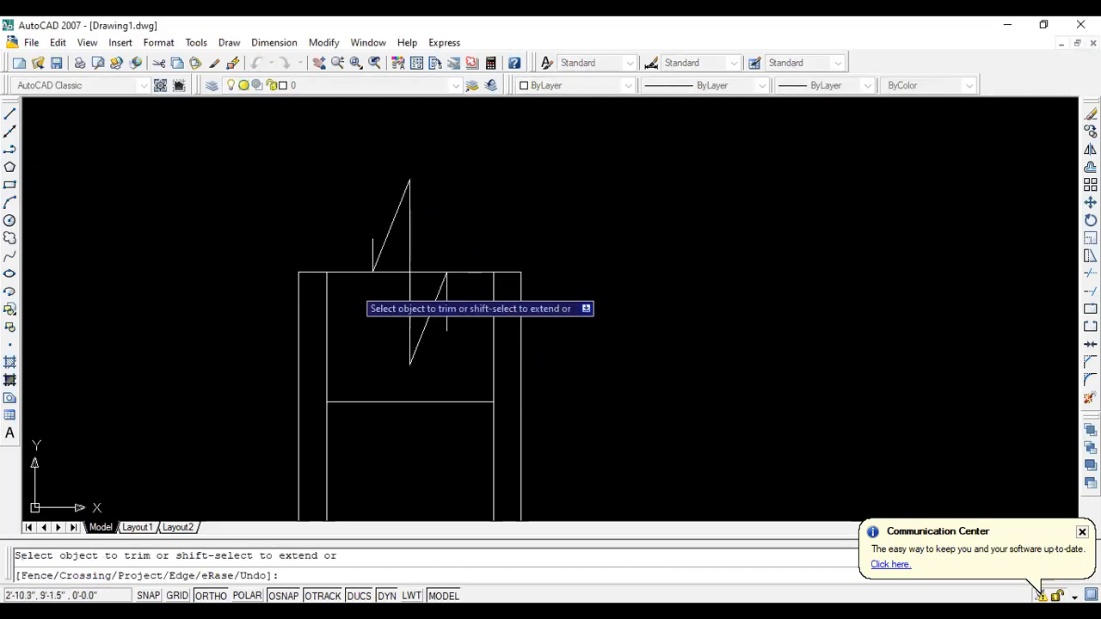
key("Escape")
Erase the construction segments overlapping the column's top line on either side of its midpoint.
left_click(395, 272)
key("Delete")
left_click(416, 272)
key("Escape")
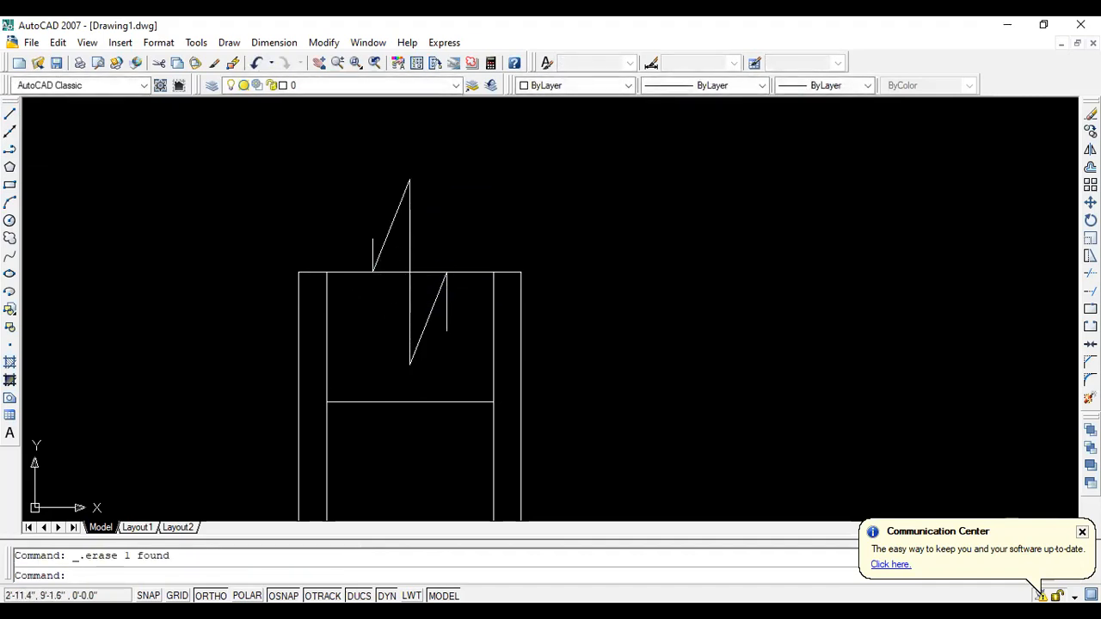
Trim the top line between the two diagonals' outer ends and erase the short vertical marker lines to finish the break symbol.
type("tr")
key("Return")
key("Return")
left_click(388, 272)
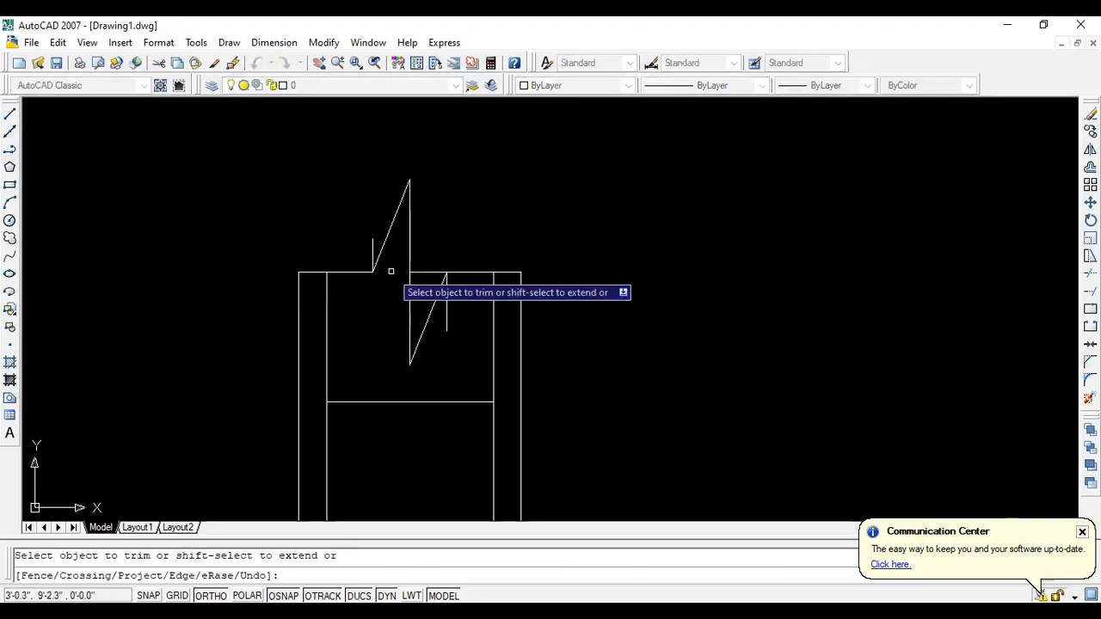
left_click(433, 273)
key("Escape")
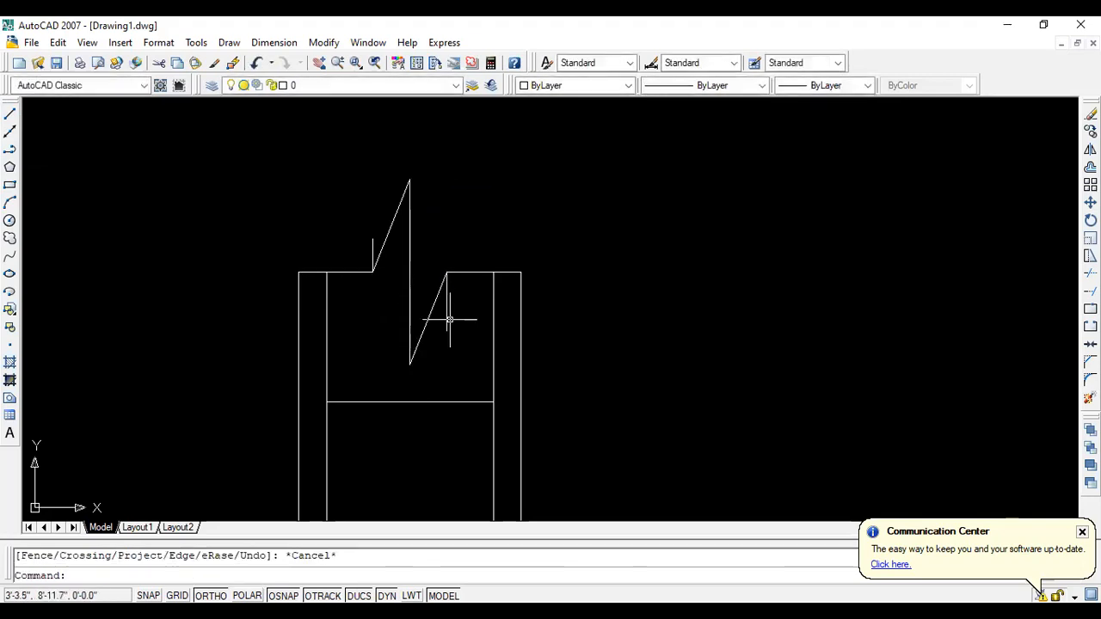
left_click(446, 308)
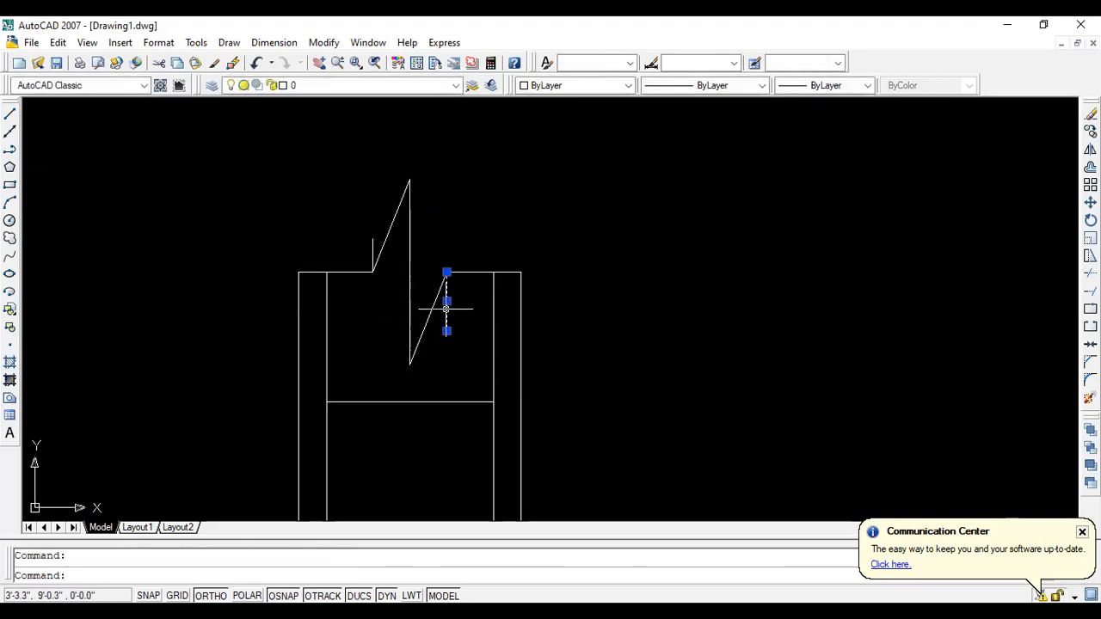
key("Delete")
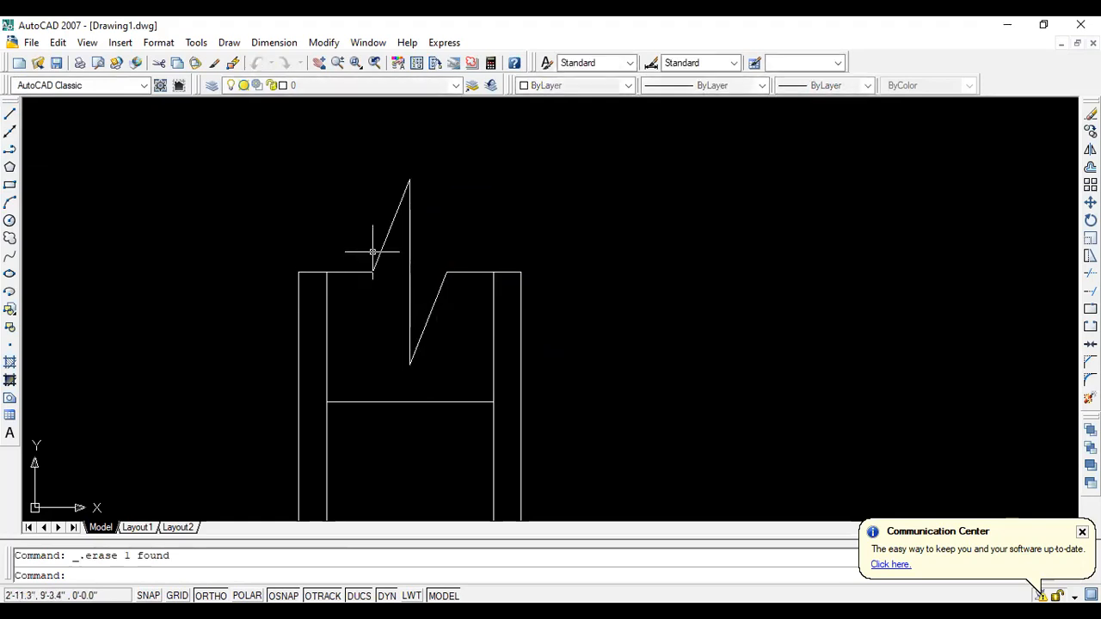
Examine the break symbol at the column's top, both close up and together with the upper ties.
scroll(434, 280, "down", 2)
scroll(563, 298, "down", 2)
scroll(472, 291, "up", 3)
scroll(657, 250, "up", 2)
scroll(381, 238, "down", 2)
scroll(401, 307, "down", 2)
scroll(450, 211, "up", 2)
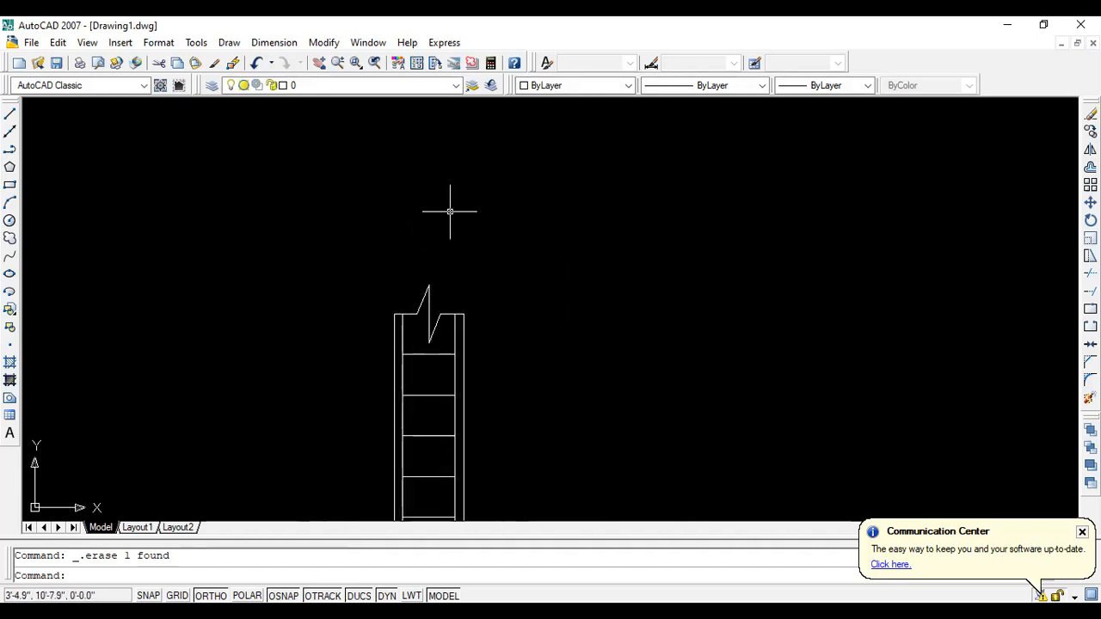
scroll(423, 225, "down", 3)
scroll(453, 190, "up", 4)
scroll(560, 401, "down", 4)
scroll(491, 249, "up", 5)
scroll(402, 269, "down", 3)
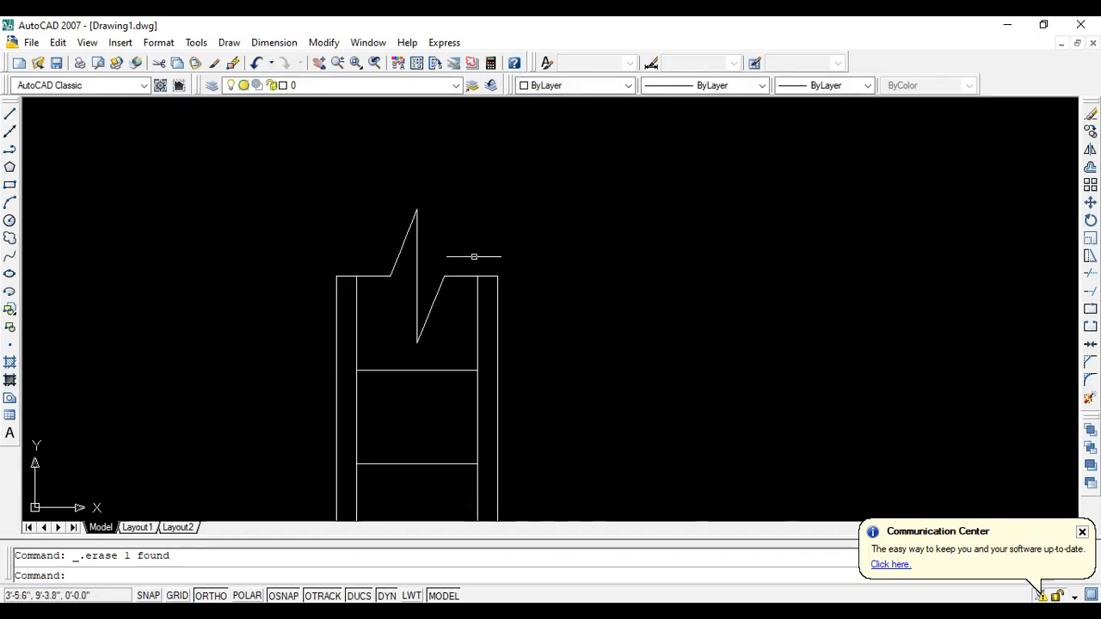
scroll(451, 255, "up", 3)
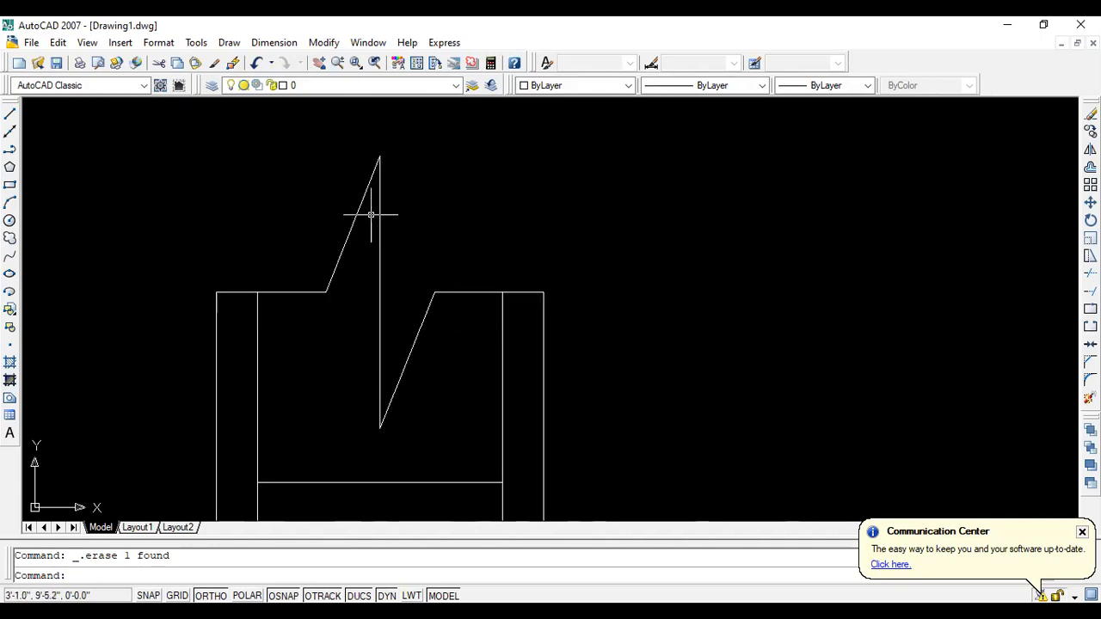
scroll(409, 189, "down", 2)
scroll(409, 189, "up", 3)
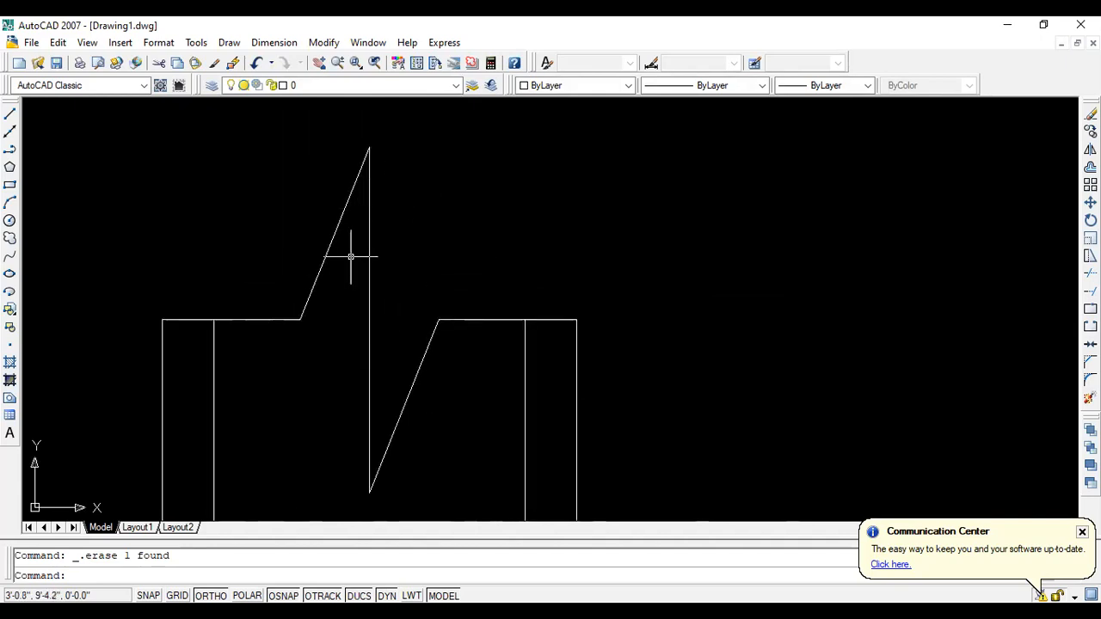
scroll(327, 278, "down", 4)
scroll(388, 279, "up", 5)
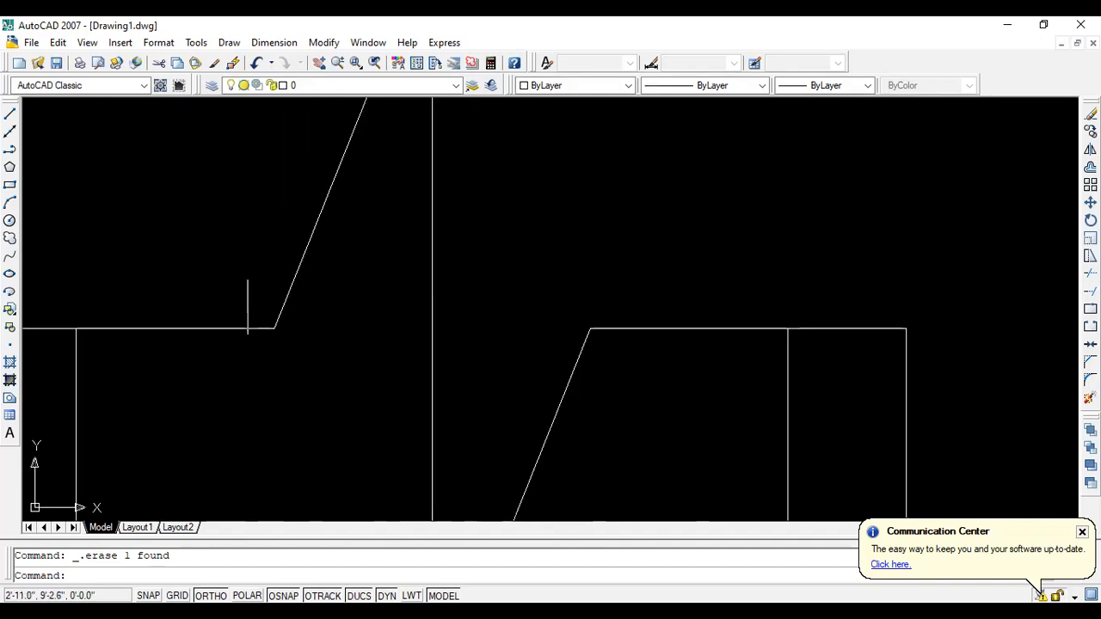
scroll(428, 323, "down", 2)
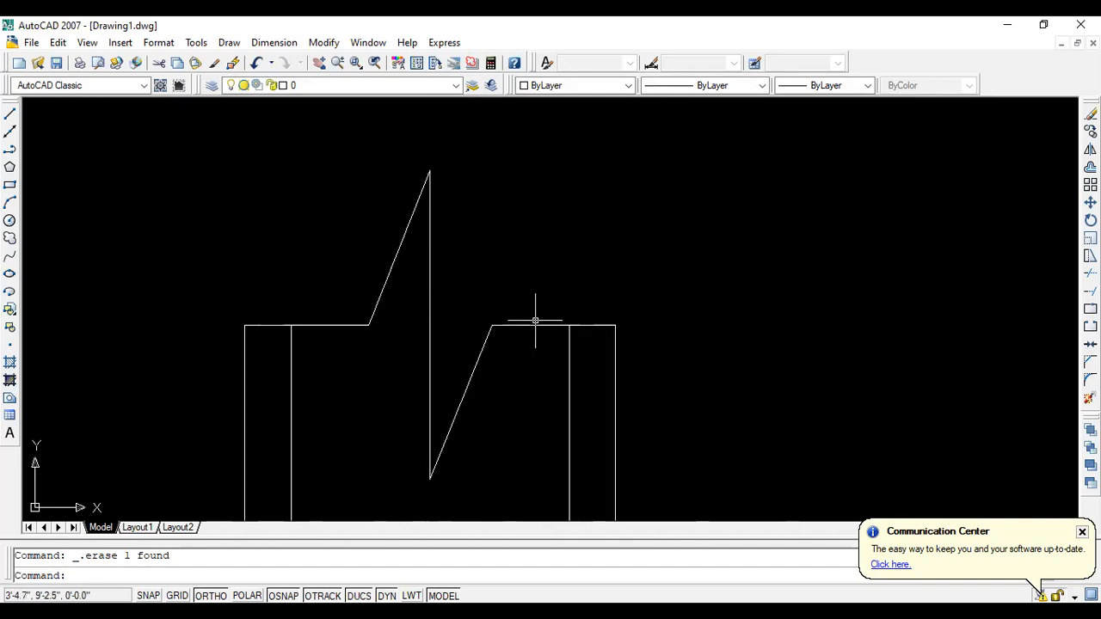
scroll(527, 318, "down", 2)
scroll(481, 309, "up", 3)
Review the whole column and sloped footing section, including its ties, bottom bars and the new break symbol.
scroll(430, 257, "down", 8)
scroll(430, 255, "down", 3)
scroll(434, 293, "up", 2)
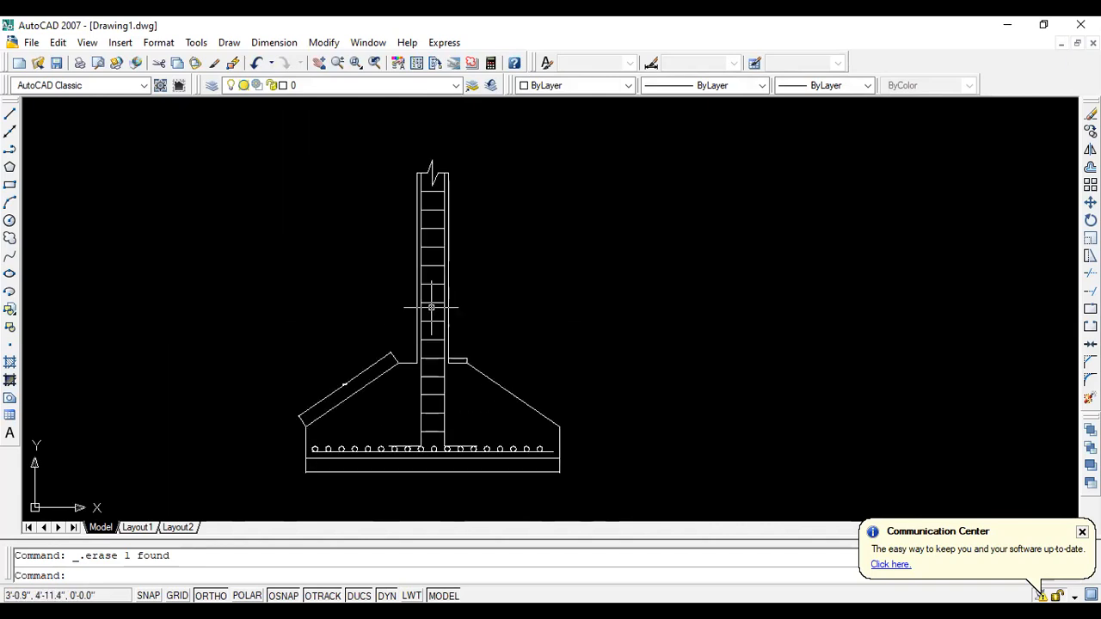
scroll(411, 157, "up", 4)
scroll(396, 202, "down", 3)
scroll(388, 245, "down", 6)
scroll(388, 245, "down", 3)
scroll(393, 246, "up", 6)
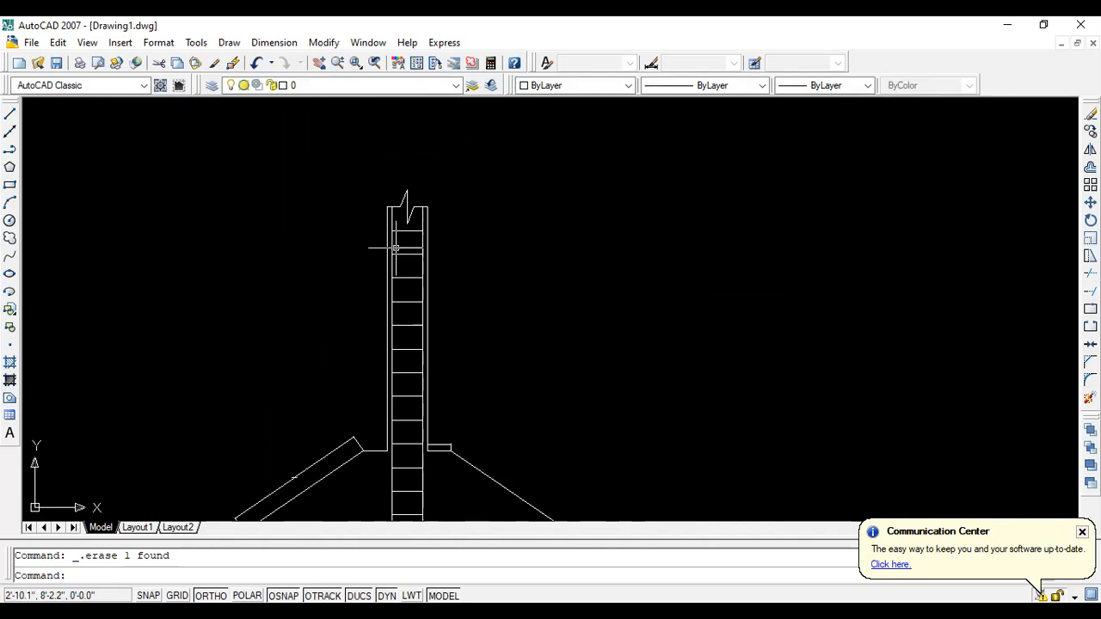
scroll(429, 204, "down", 6)
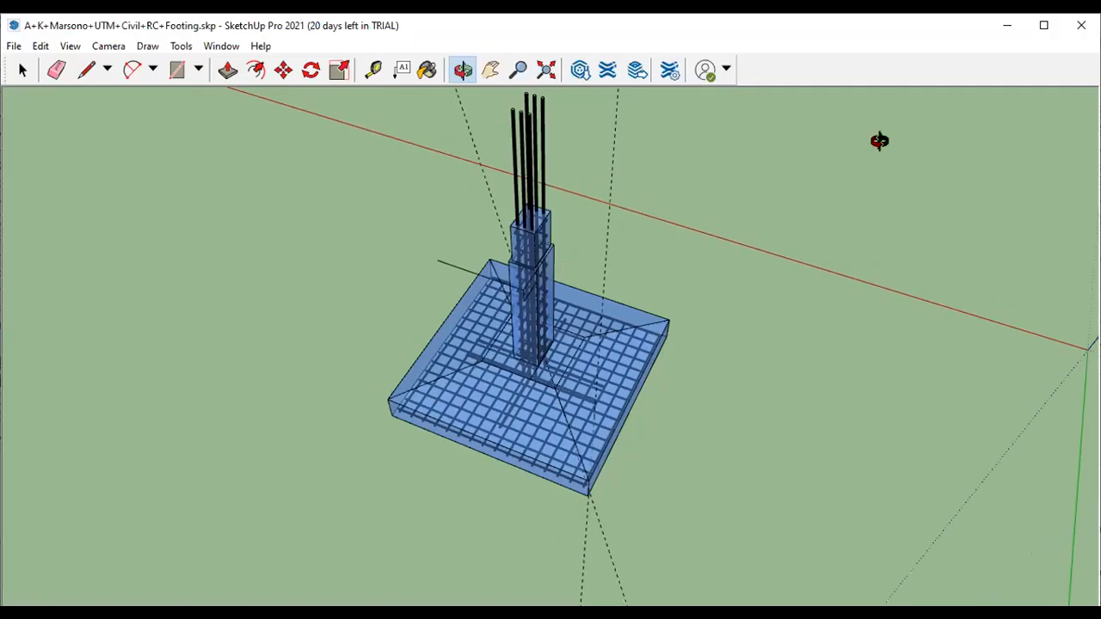
Switch to the SketchUp model and orbit around the footing to view the column and its reinforcement from another side.
mouse_move(880, 140)
middle_mouse_down()
mouse_move(533, 143)
mouse_move(513, 273)
mouse_move(571, 146)
mouse_move(657, 215)
mouse_move(642, 216)
middle_mouse_up()
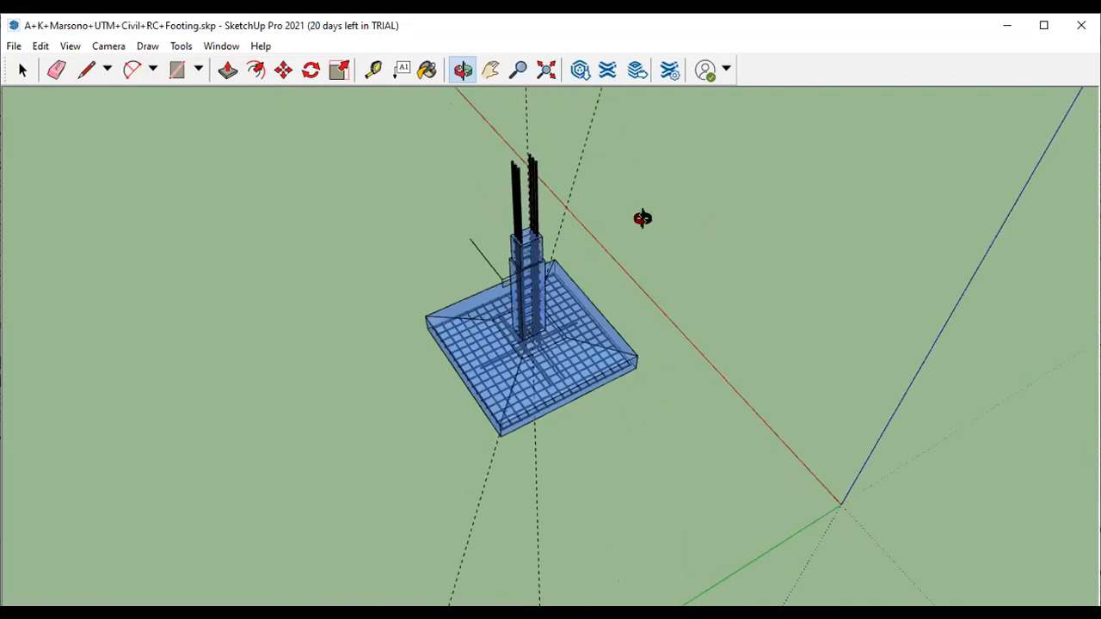